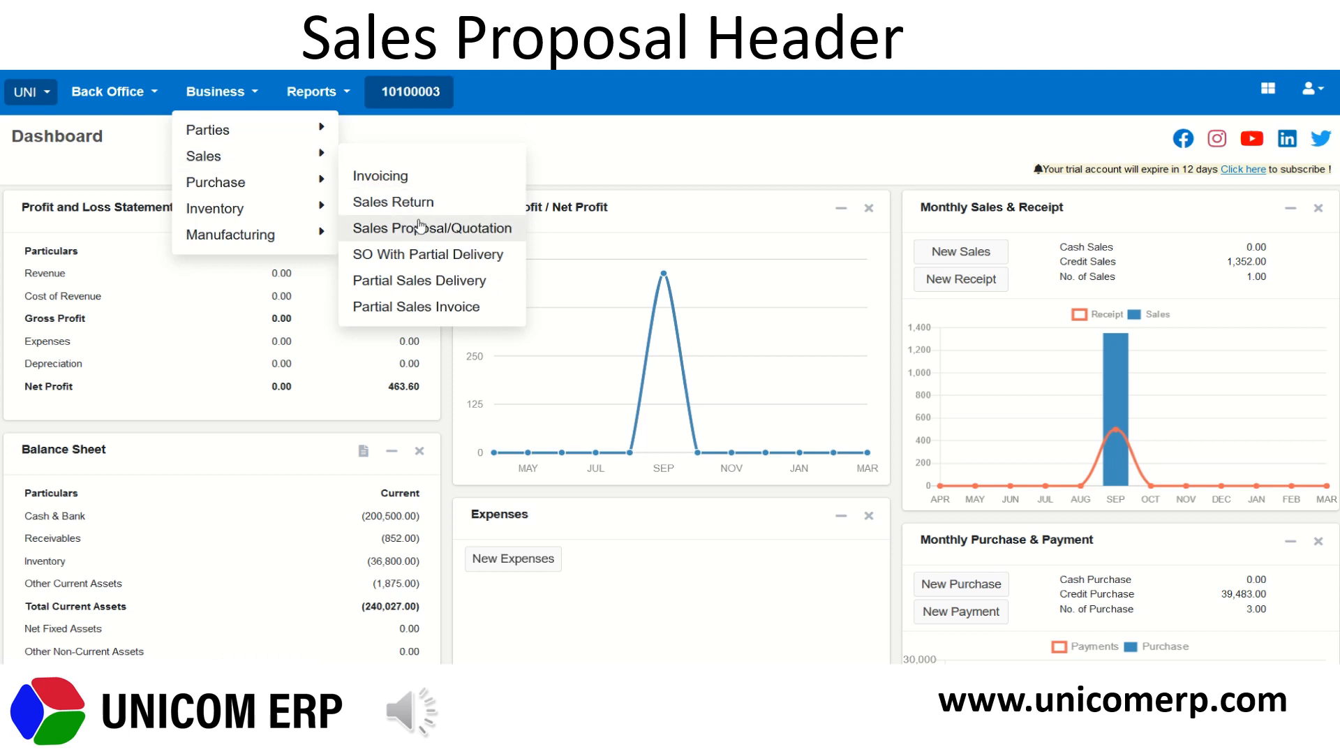
# - Open the Sales Proposal/Quotation list and examine its posting type, sales order type, cost centre, customer and date range filters
pyautogui.click(421, 227)
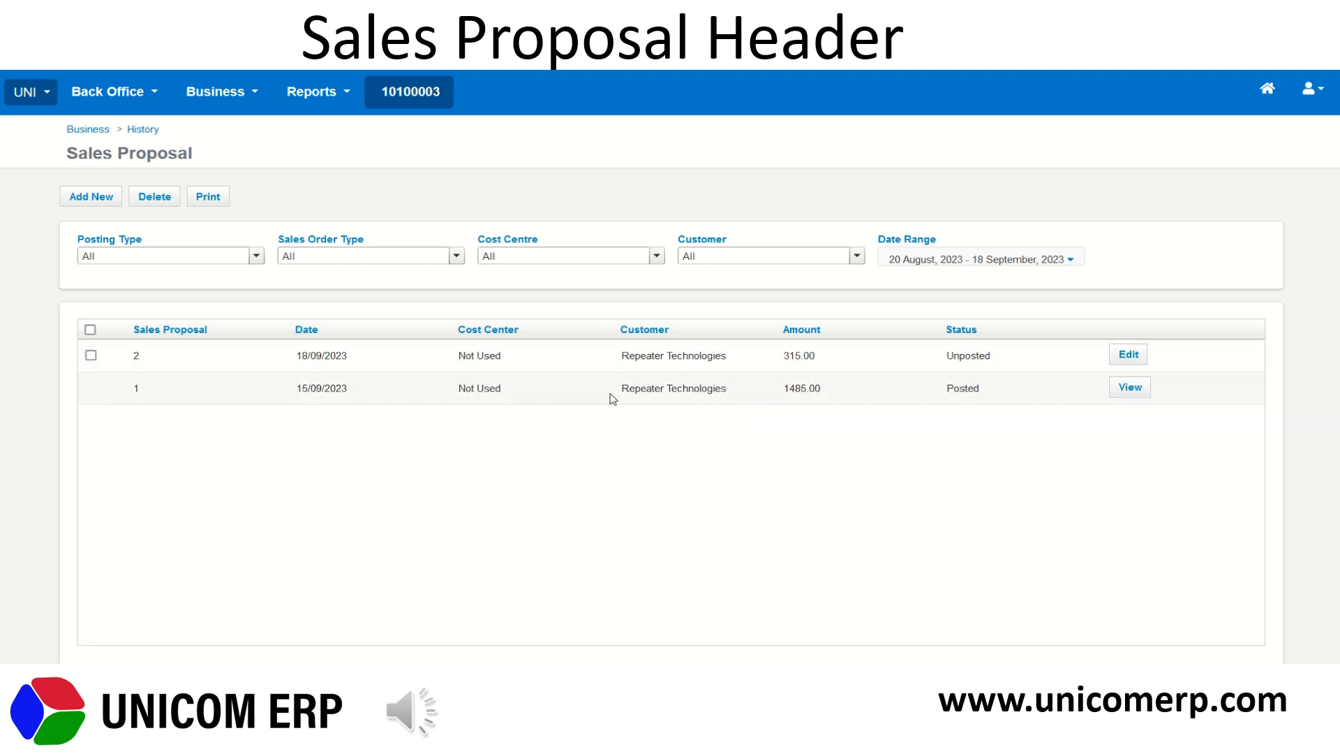
pyautogui.click(256, 256)
pyautogui.click(256, 256)
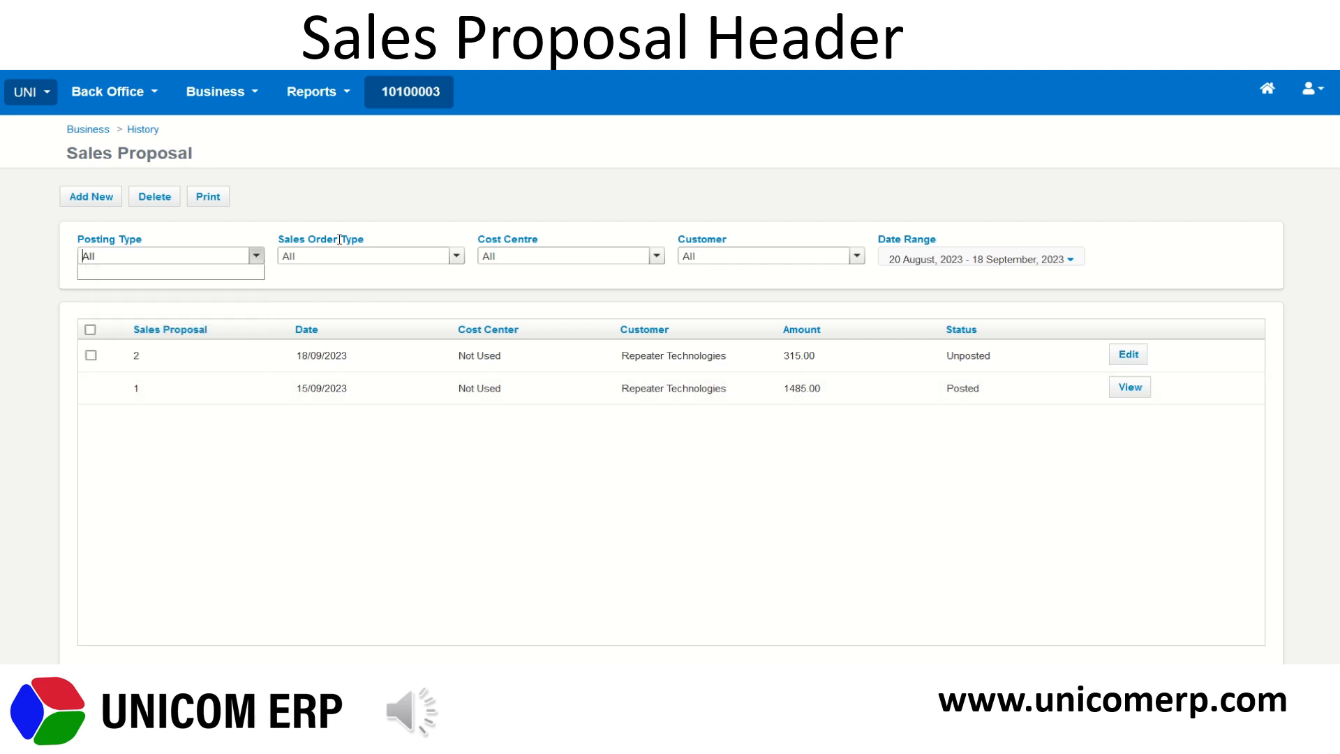
pyautogui.click(450, 258)
pyautogui.click(450, 259)
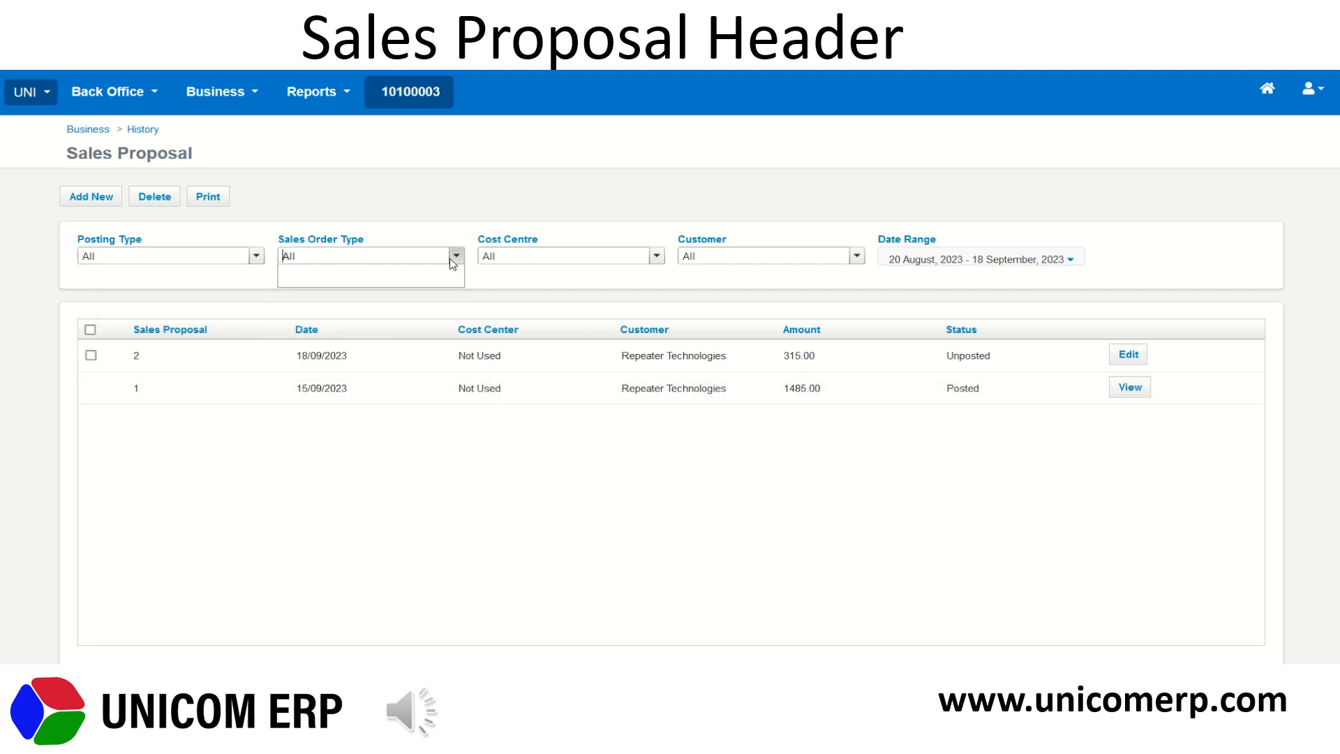
pyautogui.click(655, 256)
pyautogui.click(656, 256)
pyautogui.click(857, 256)
pyautogui.click(856, 256)
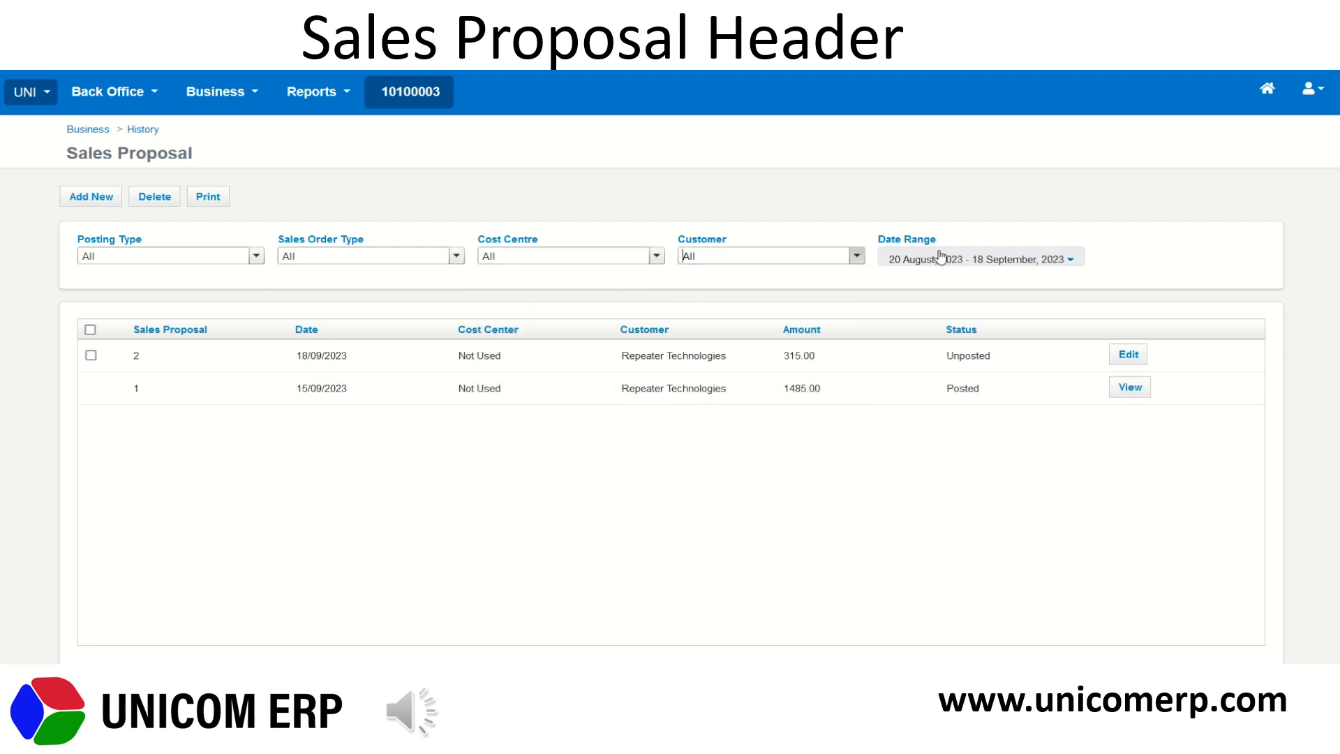
pyautogui.click(940, 256)
pyautogui.click(1159, 462)
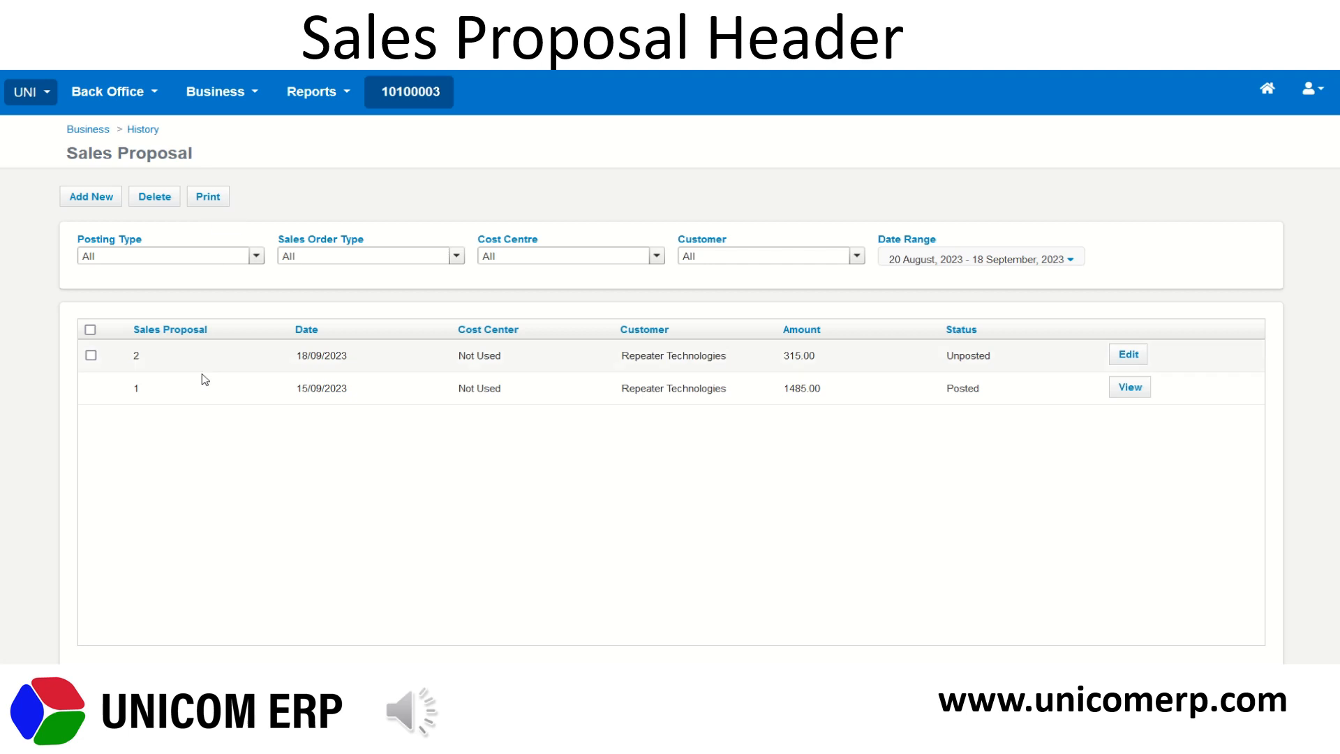
# - Start a new sales proposal of type Credit with Repeater Technologies as the customer
pyautogui.click(101, 200)
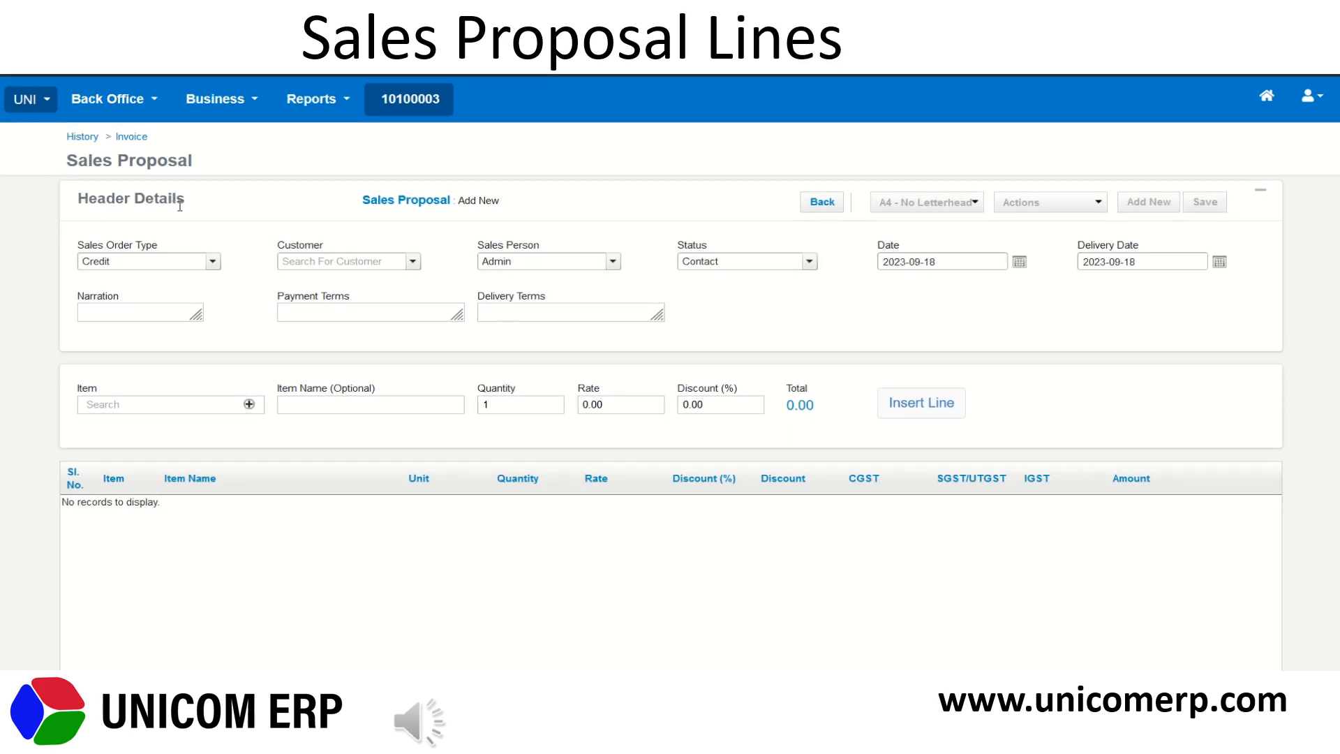
pyautogui.click(213, 263)
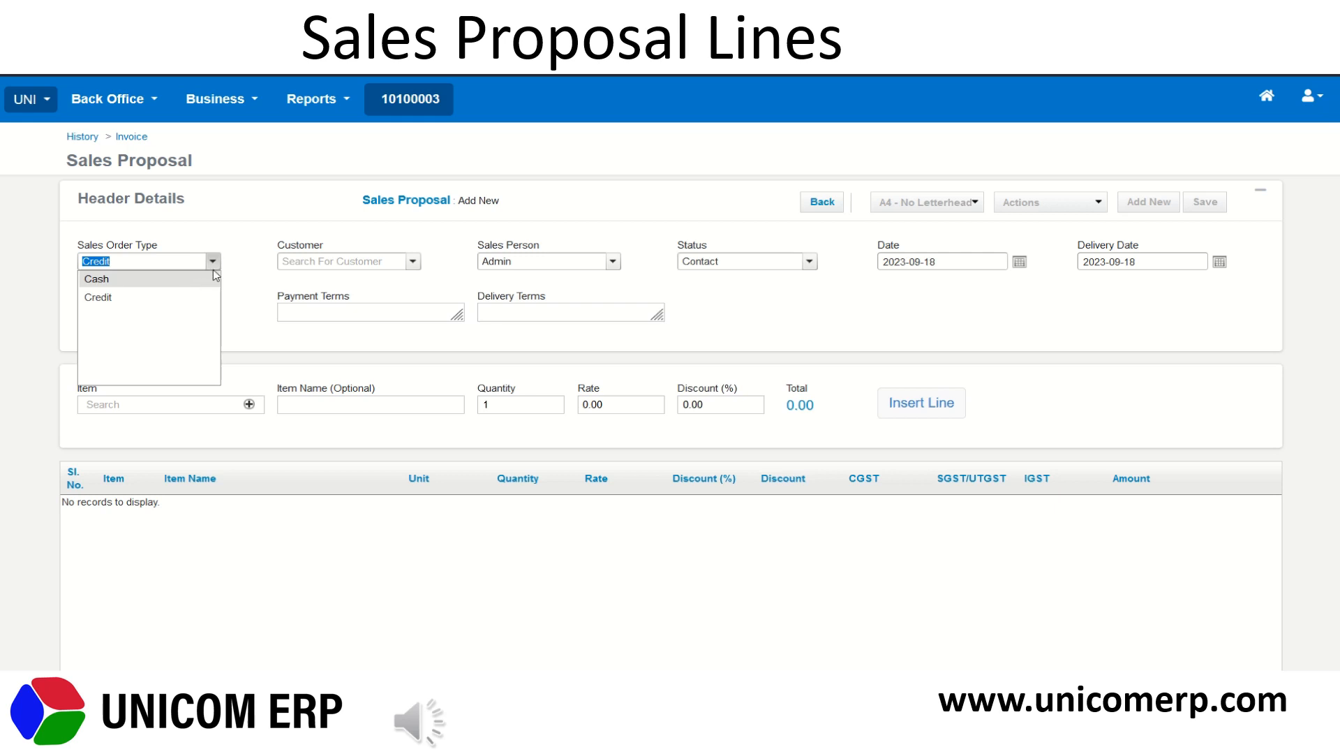
pyautogui.click(213, 262)
pyautogui.click(413, 261)
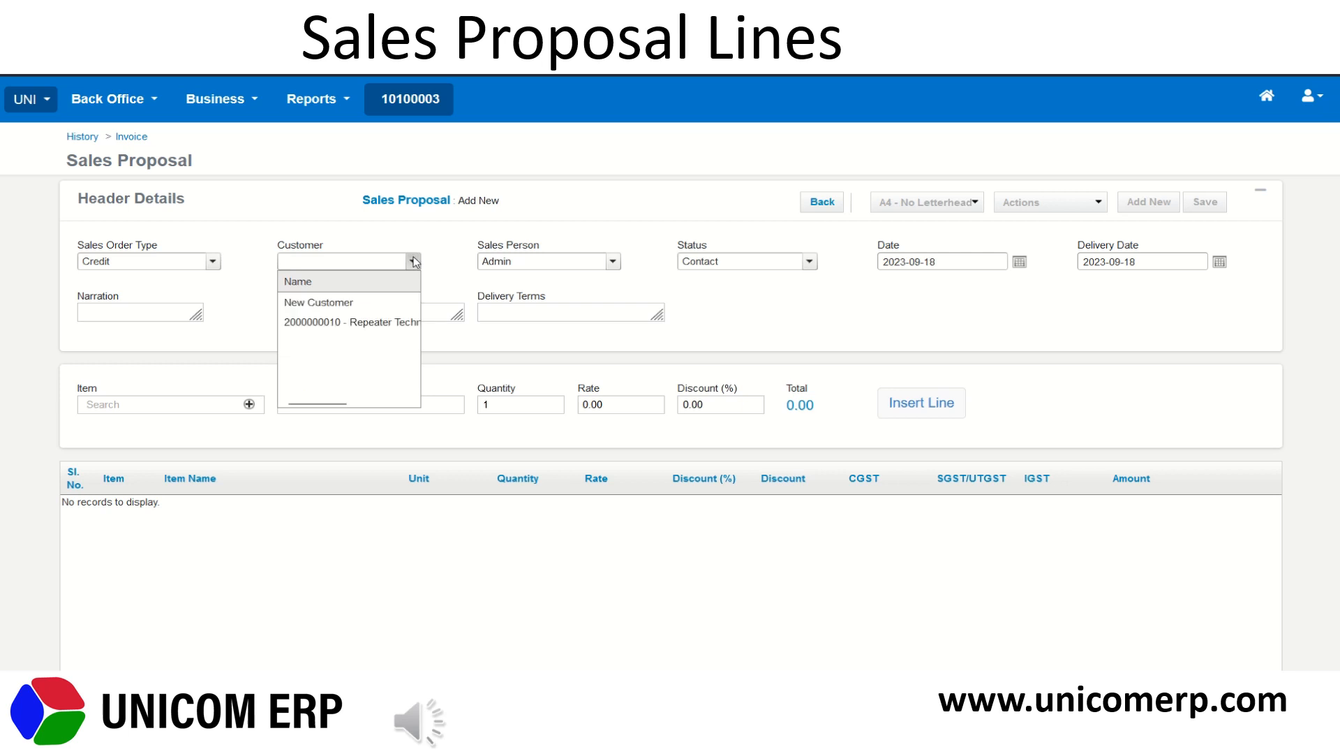
pyautogui.click(374, 324)
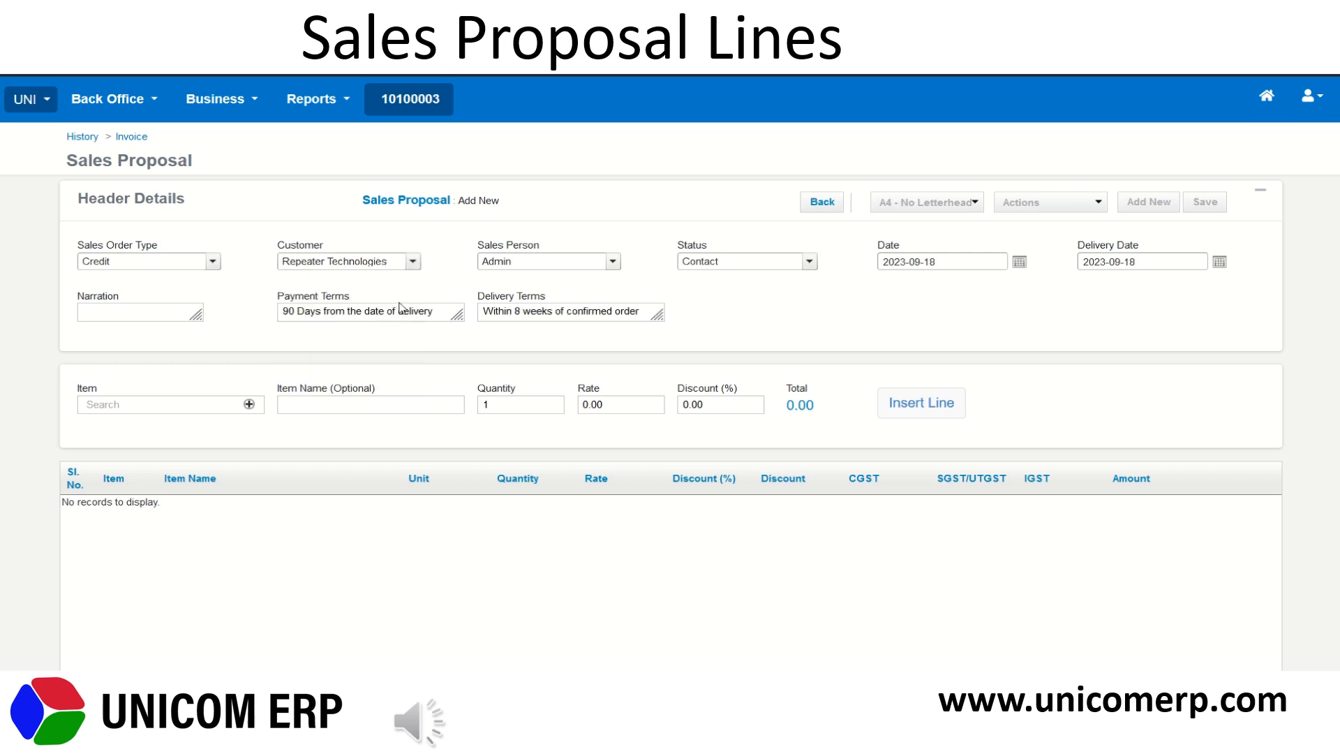
pyautogui.click(414, 264)
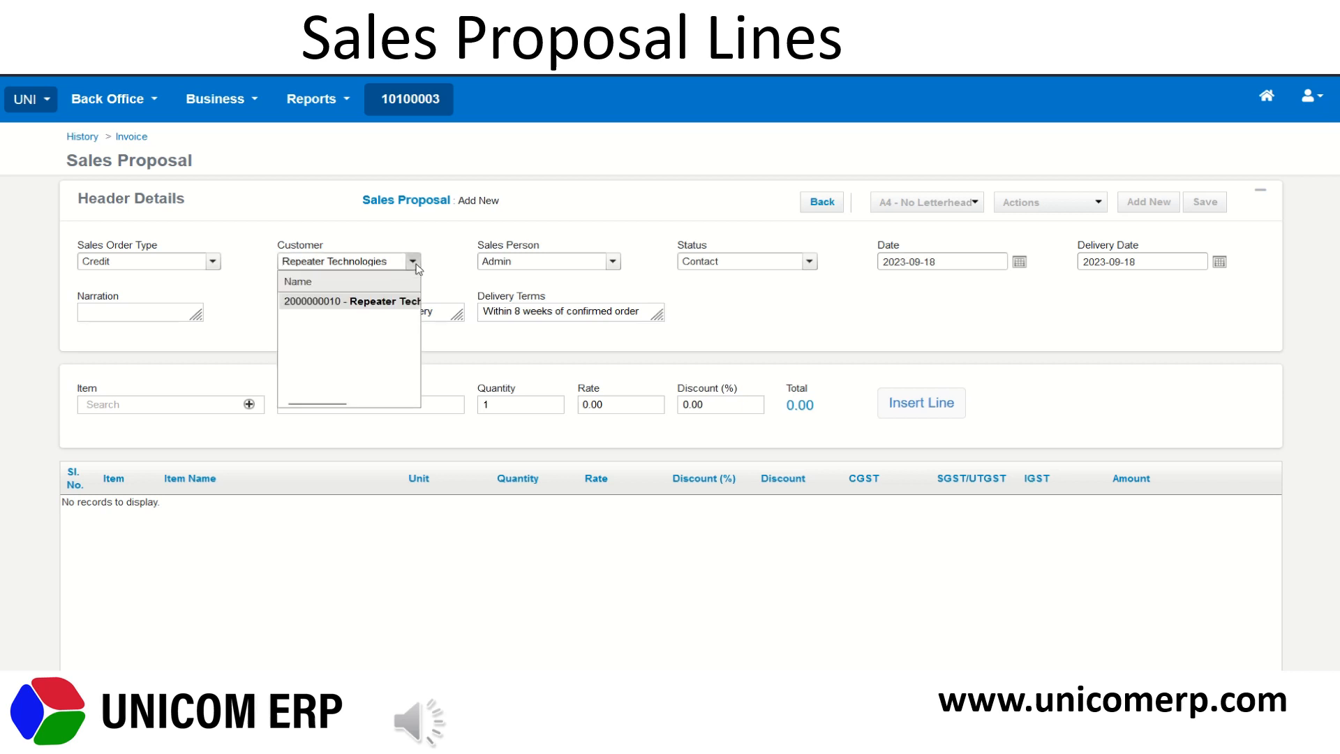
pyautogui.click(414, 263)
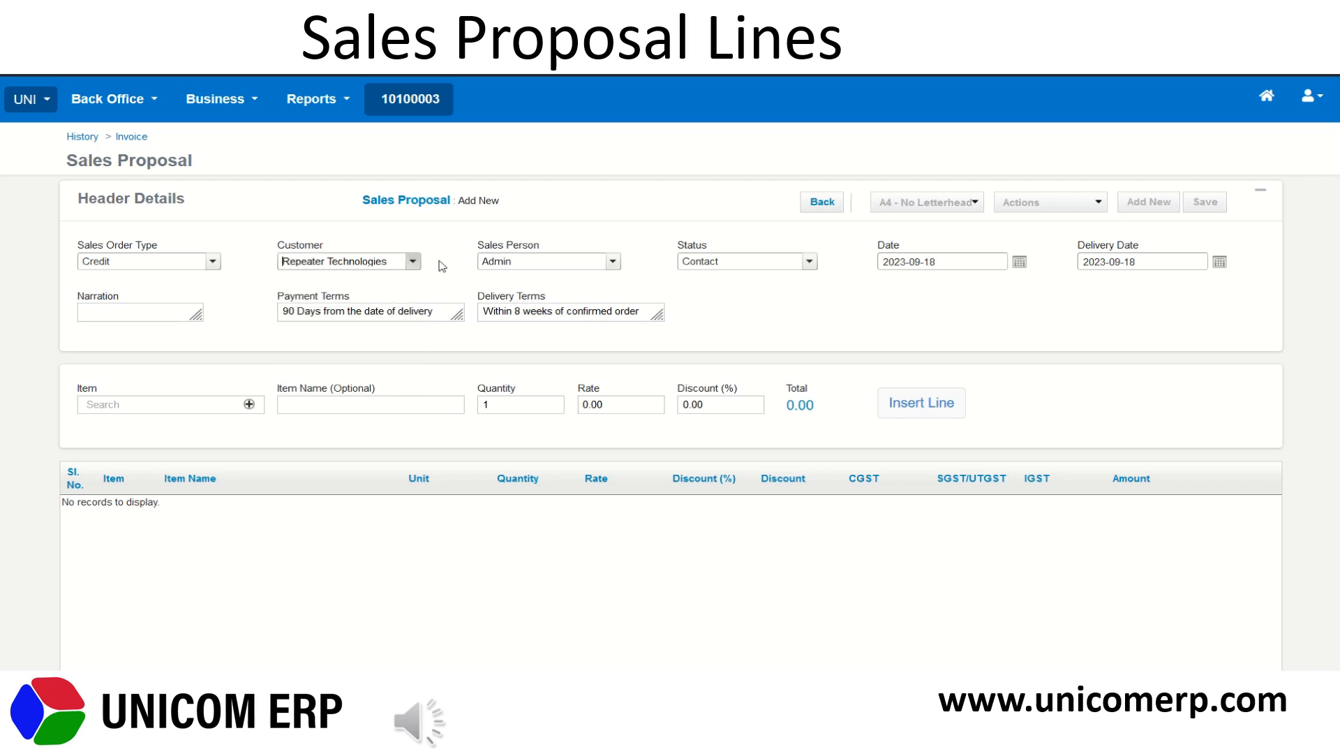
# - Check the sales person choices, keeping Admin, and set the proposal's status to Opportunity
pyautogui.moveTo(465, 246); pyautogui.dragTo(565, 254)
pyautogui.click(614, 263)
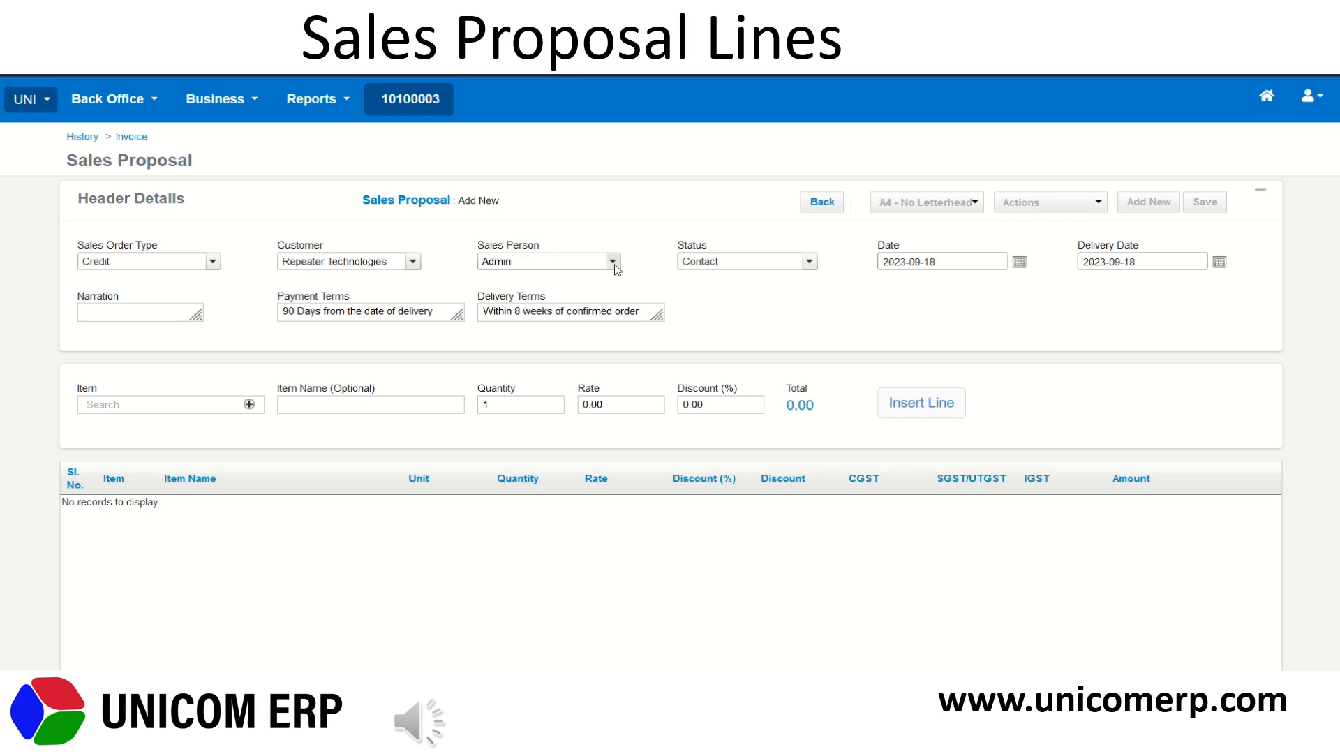
pyautogui.click(613, 262)
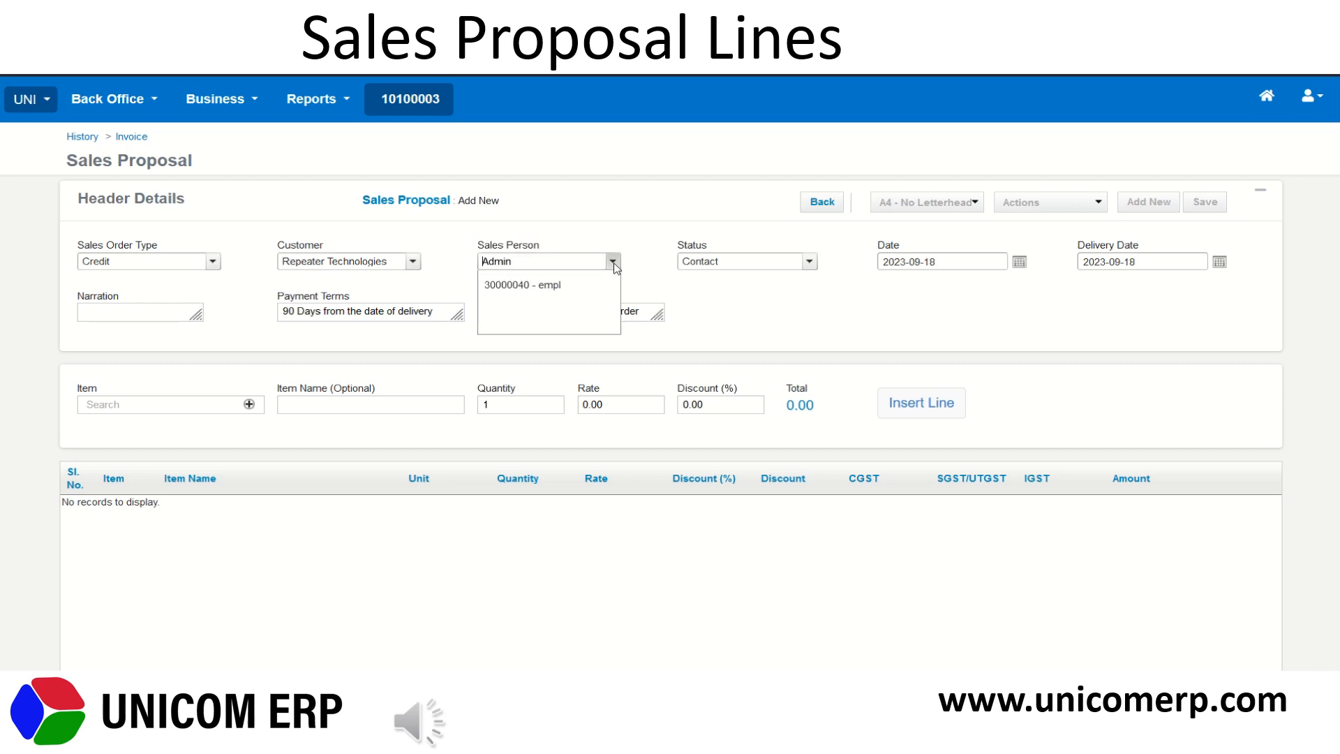
pyautogui.click(607, 284)
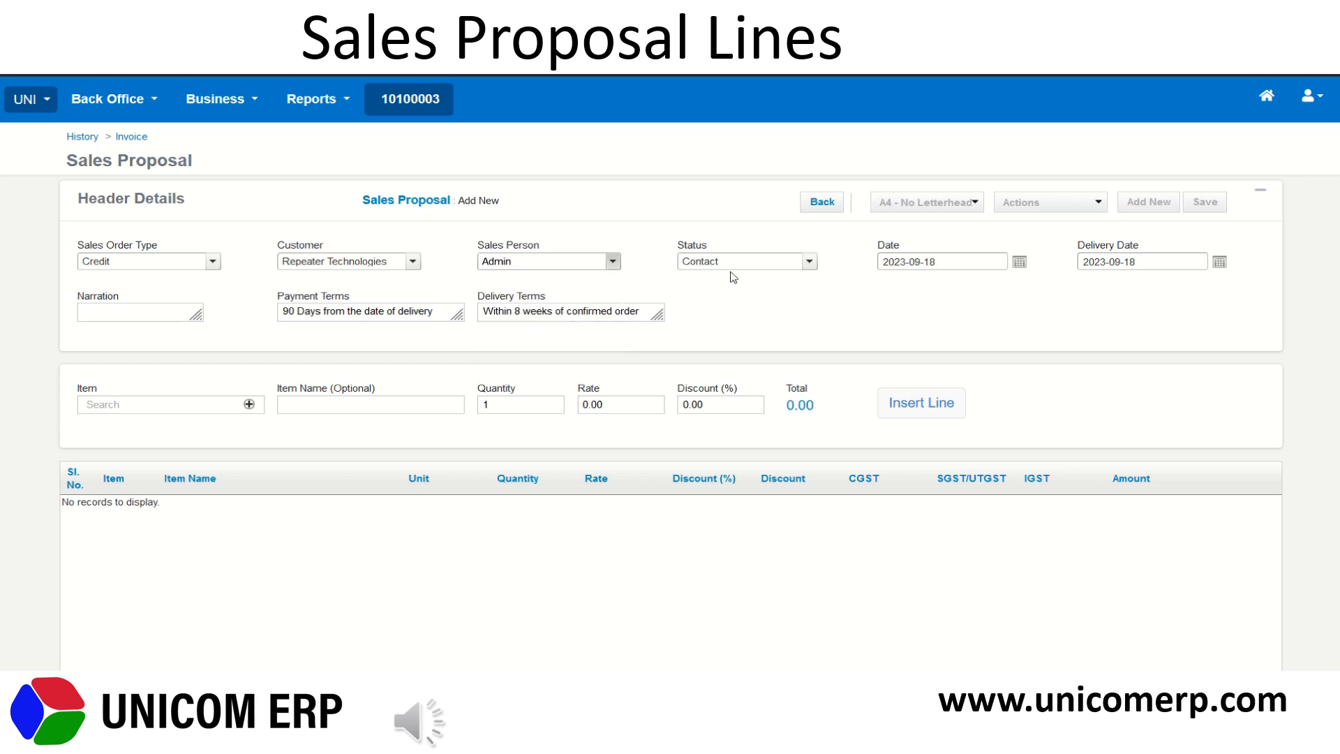
pyautogui.click(811, 262)
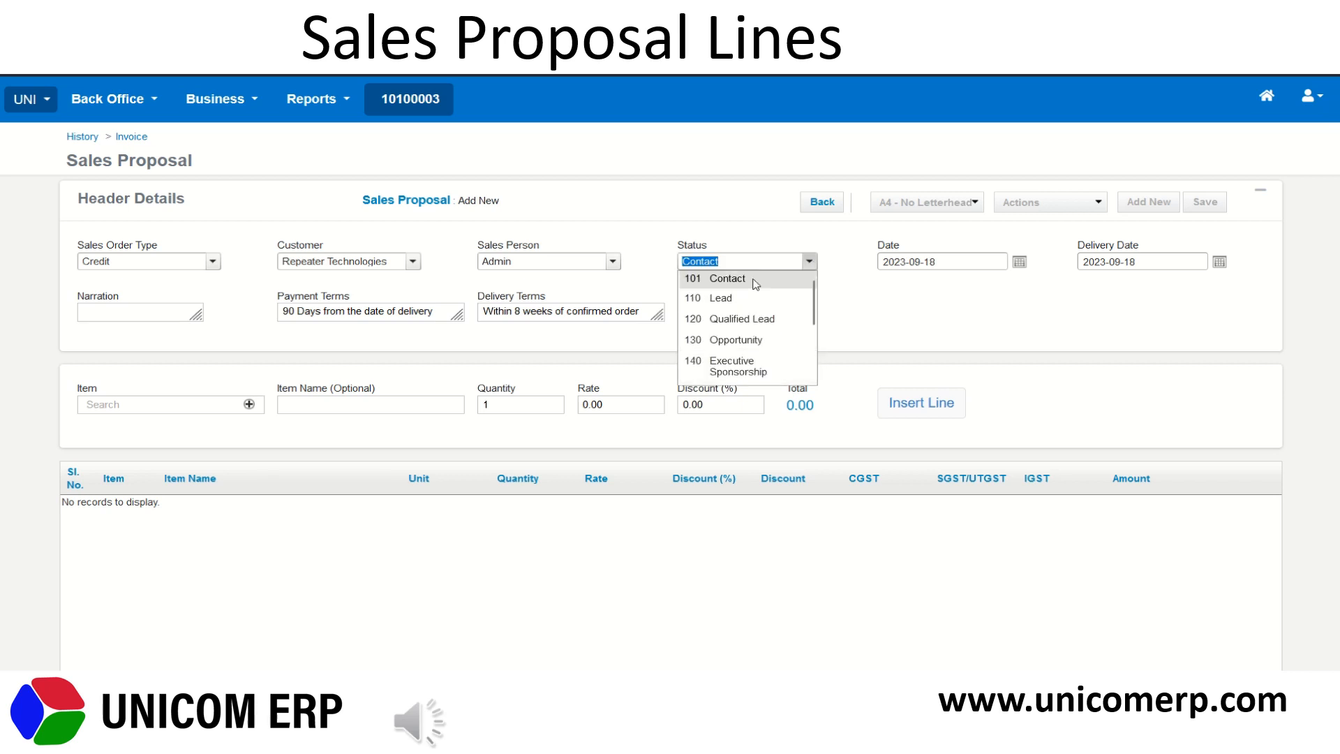
pyautogui.moveTo(811, 300); pyautogui.dragTo(805, 247)
pyautogui.click(762, 347)
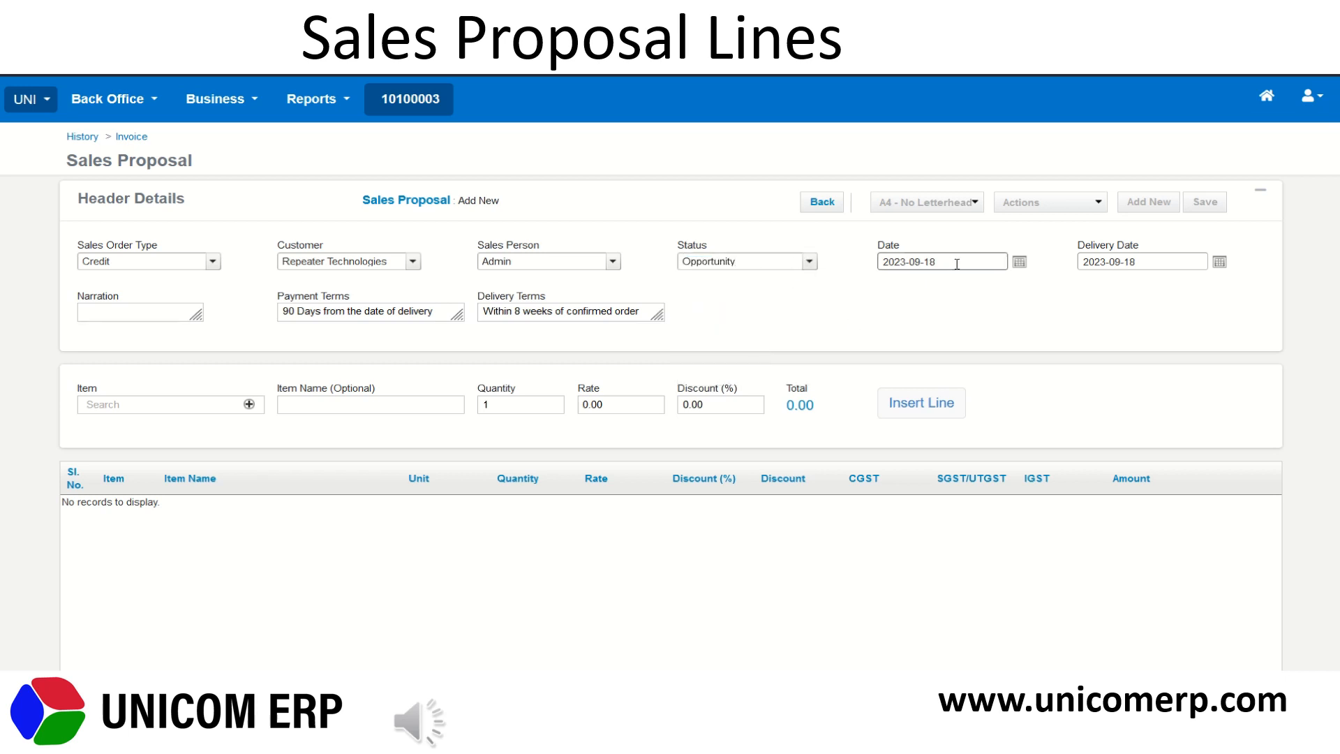
# - Check the header's dates and the payment and delivery terms, and enter "New order" as the narration
pyautogui.click(1020, 262)
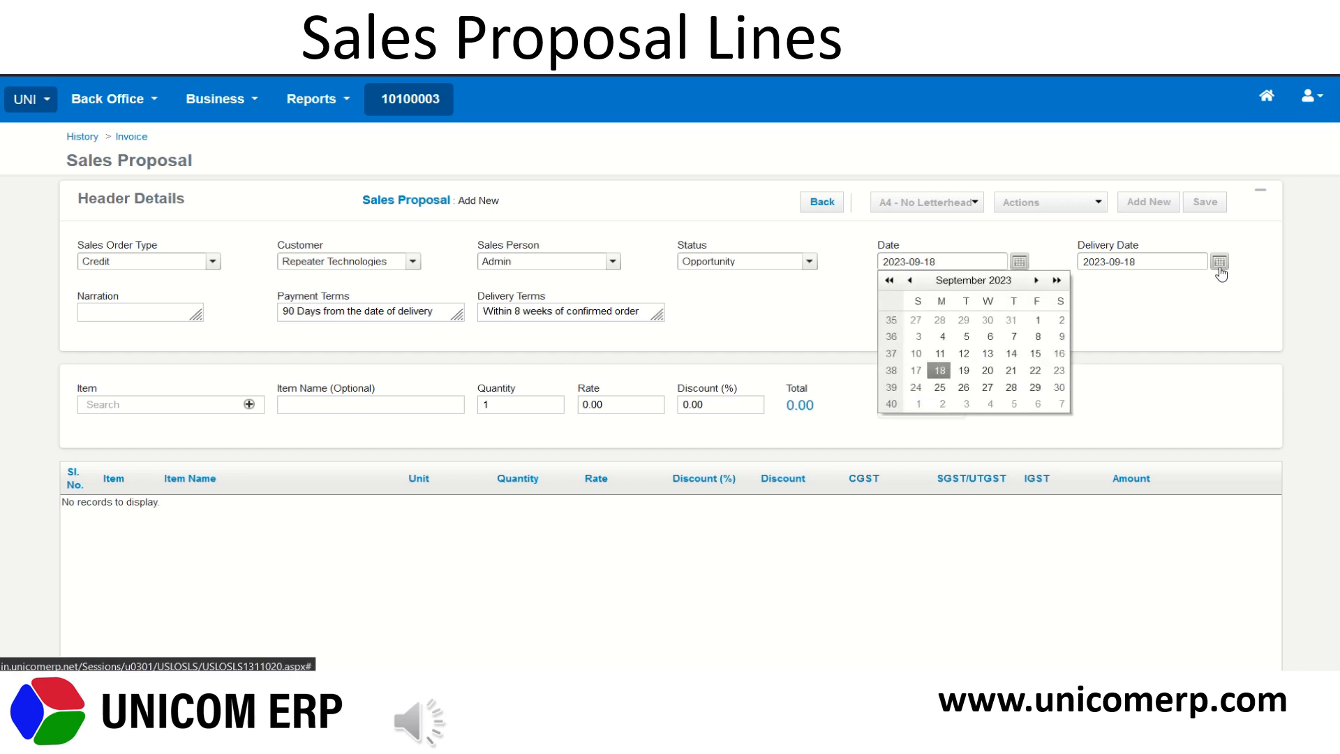
pyautogui.click(1219, 262)
pyautogui.click(179, 312)
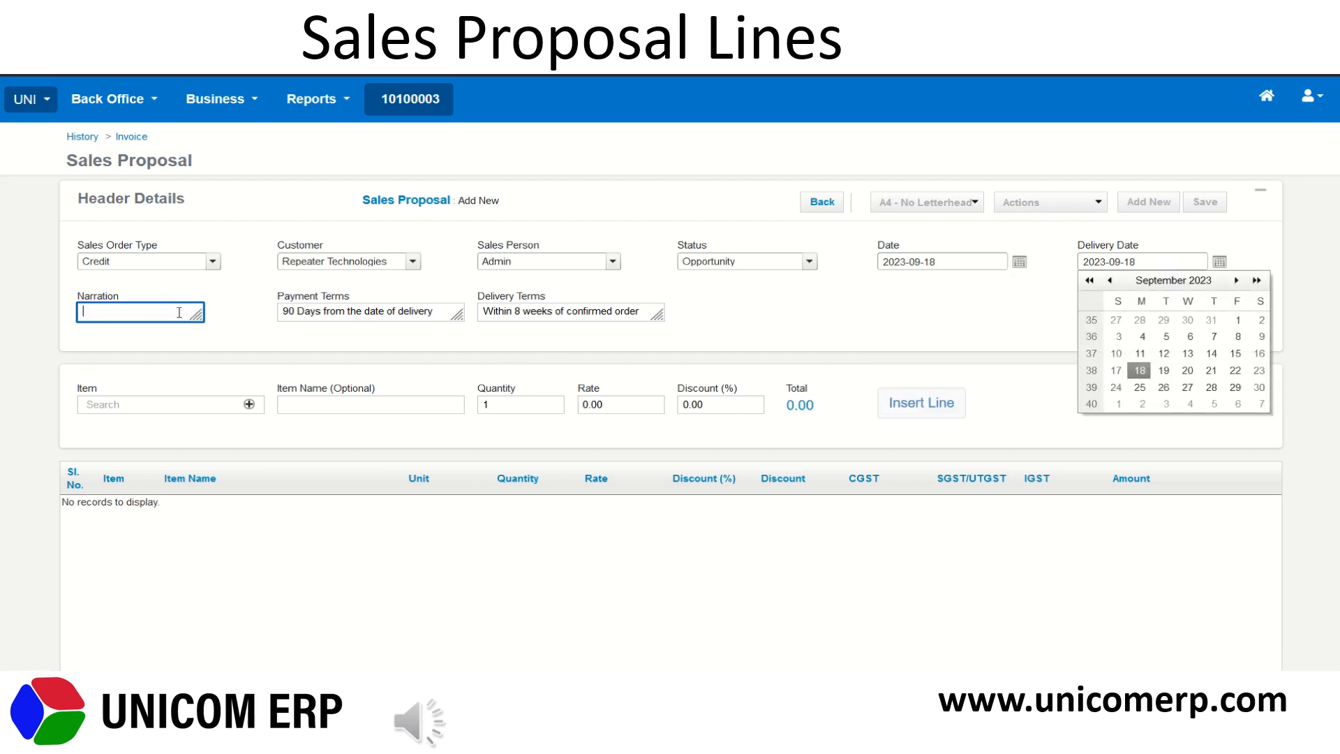
pyautogui.write('New order')
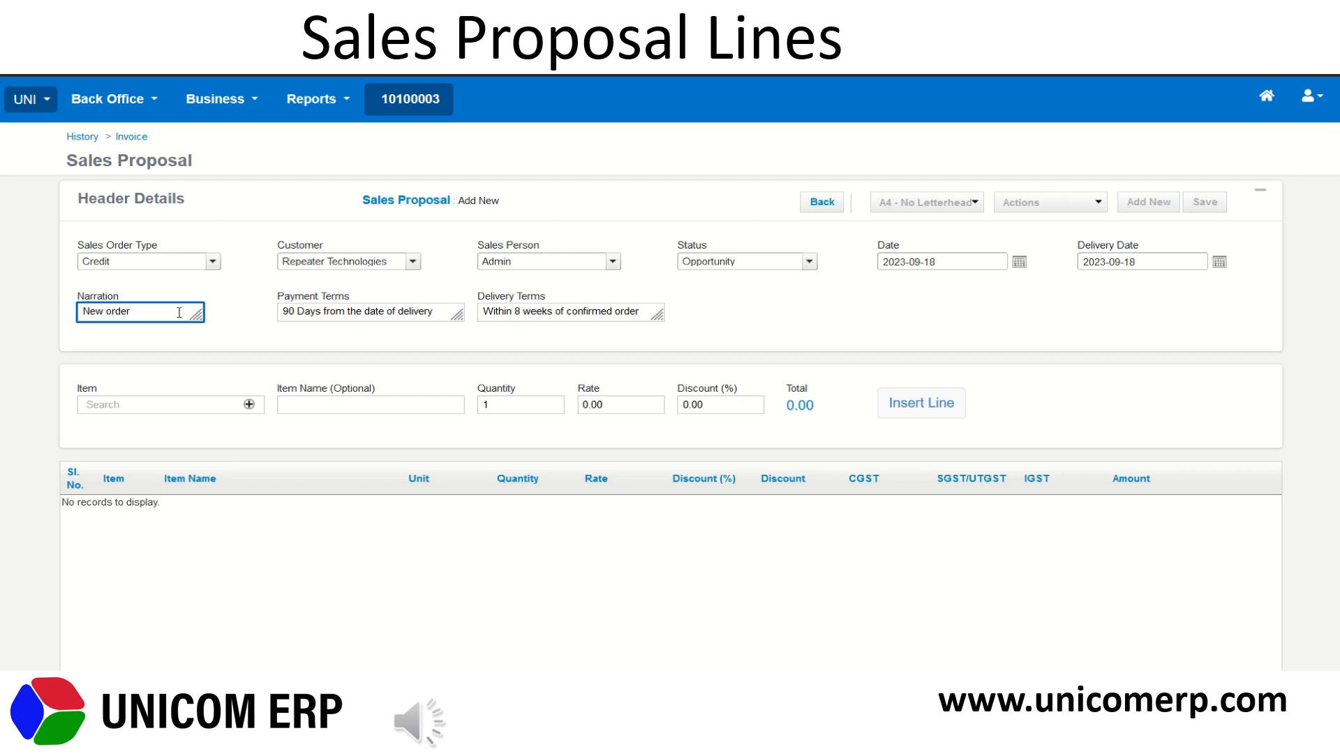
pyautogui.doubleClick(339, 312)
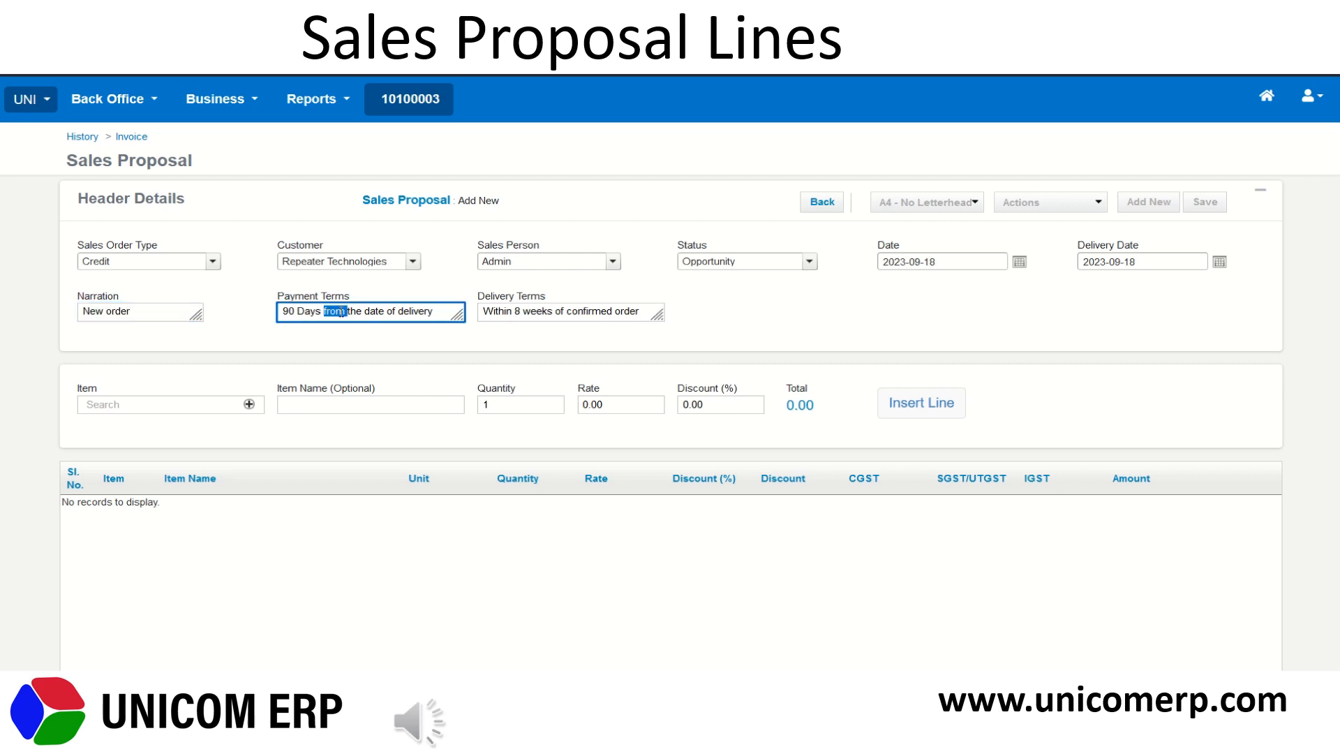
pyautogui.click(562, 310)
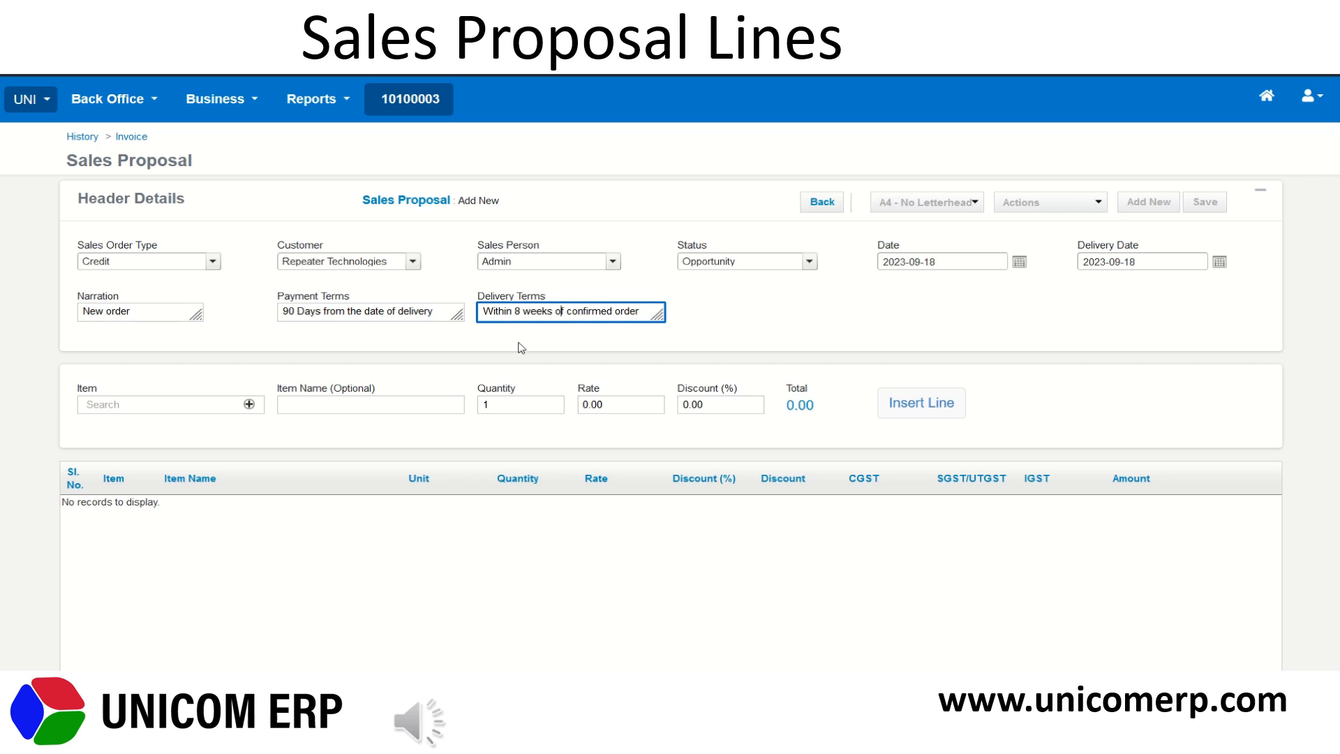
# - Insert a proposal line for item 302007 Gas stove with a quantity of 2
pyautogui.click(161, 406)
pyautogui.write('302')
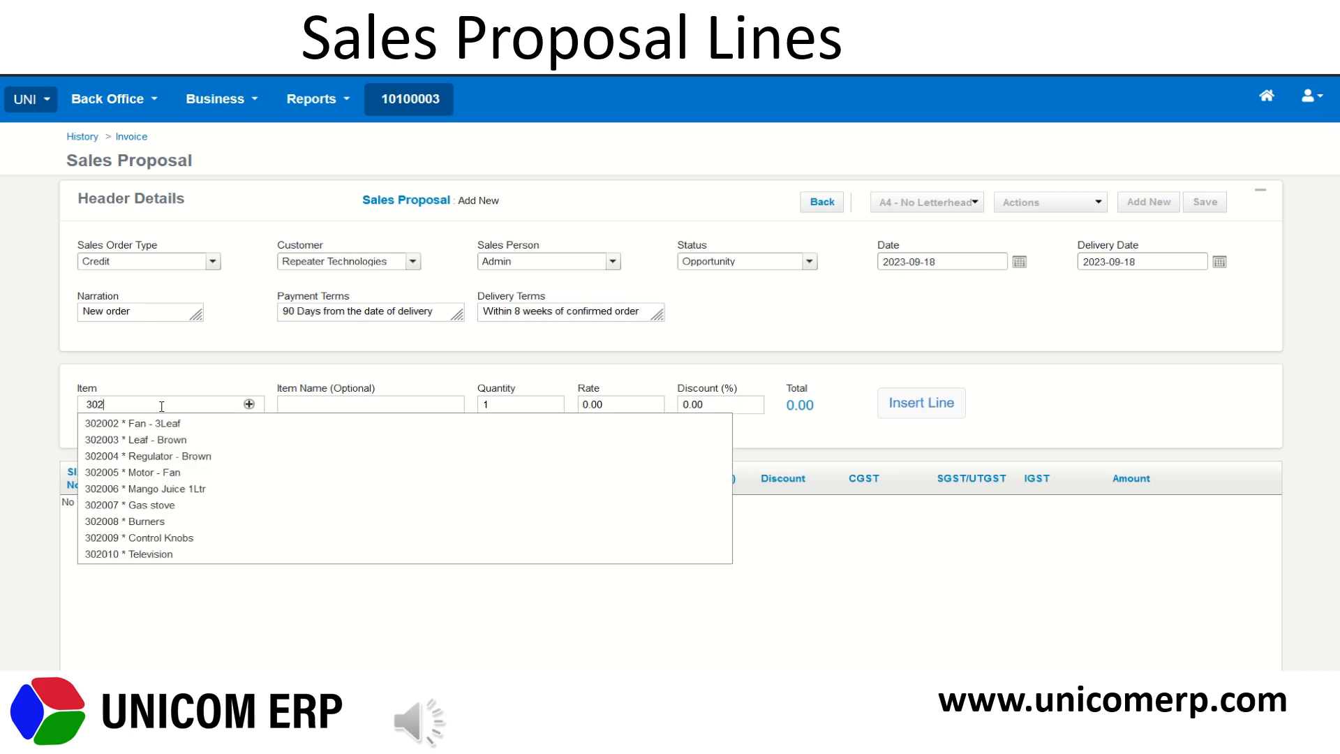
pyautogui.click(176, 506)
pyautogui.click(532, 408)
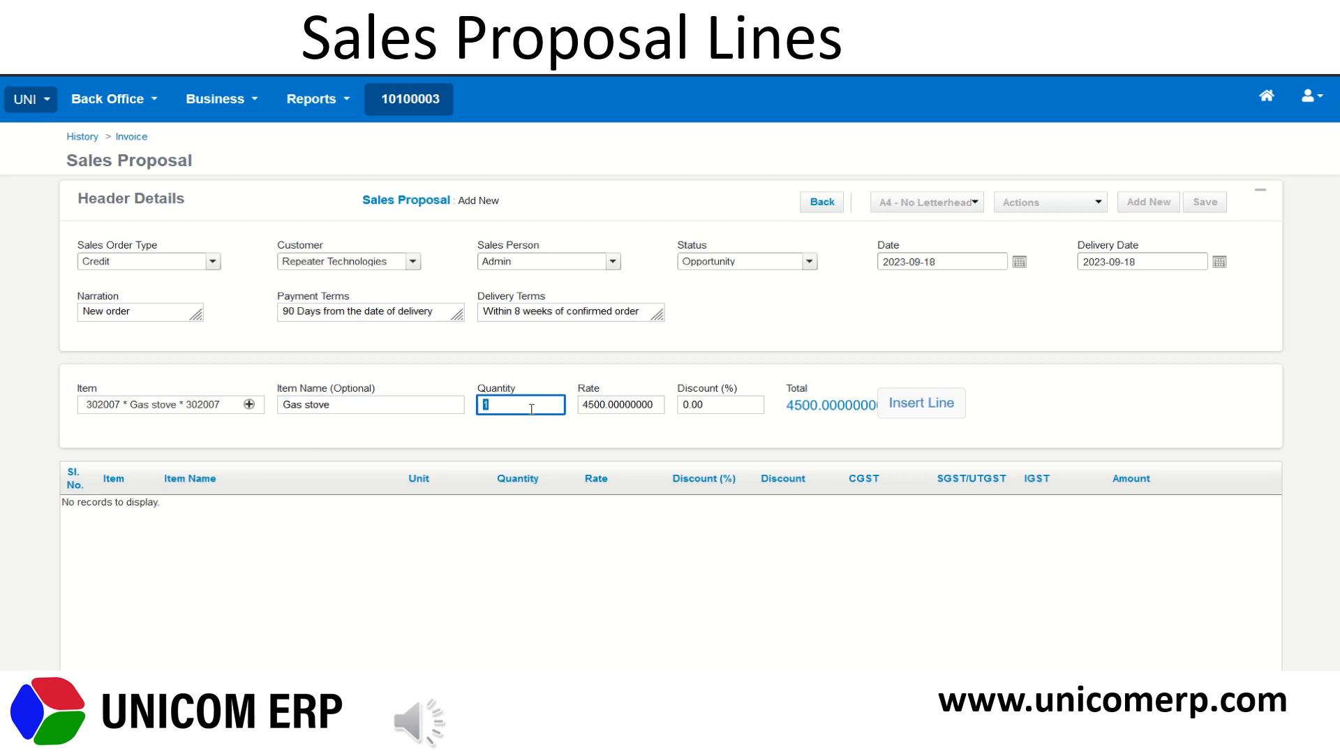
pyautogui.write('2')
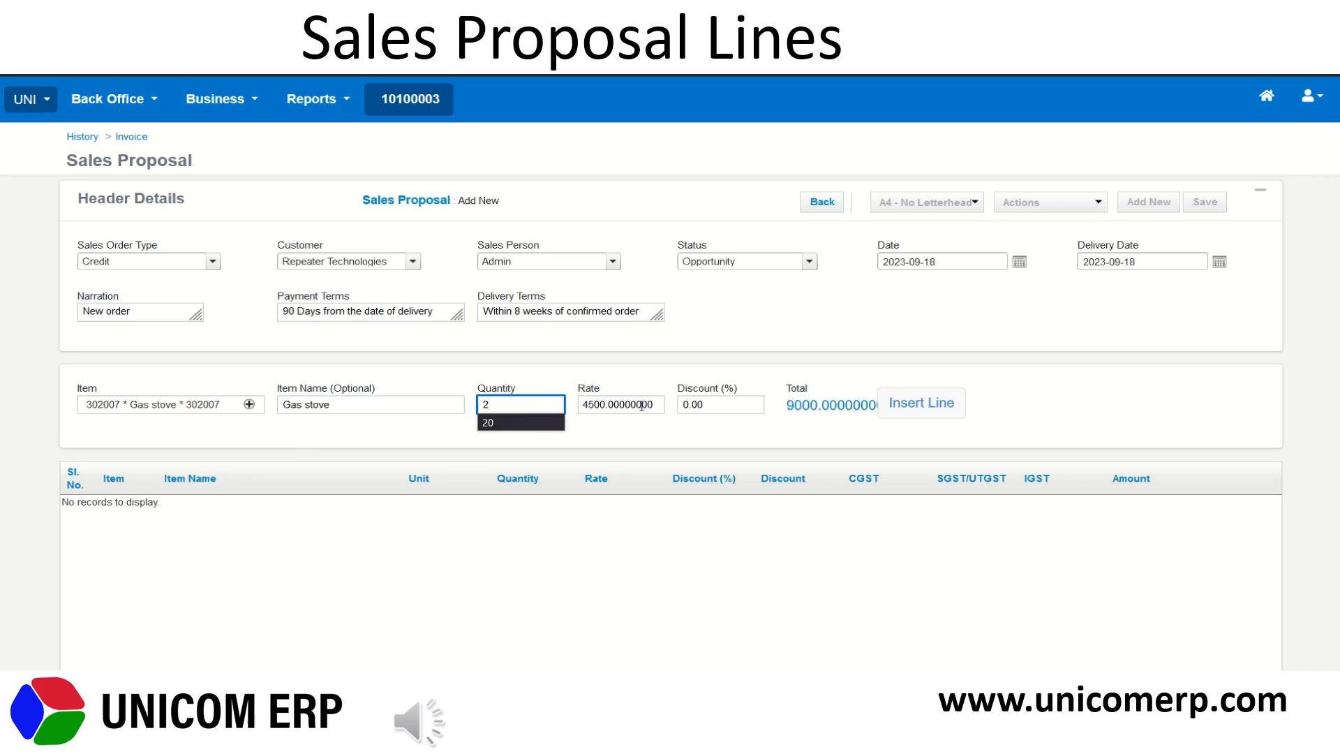
pyautogui.press('Tab')
pyautogui.press('Tab')
pyautogui.click(896, 409)
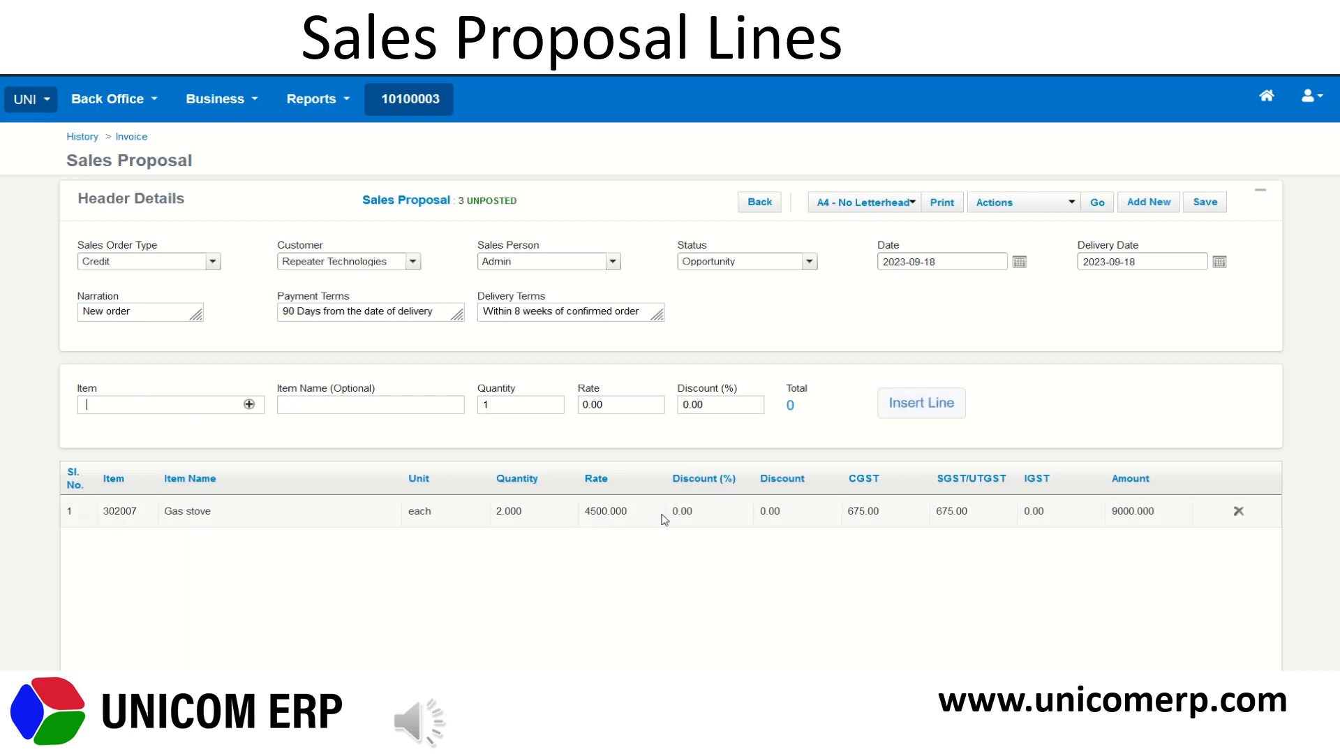
# - Insert a second proposal line for item 302006 Mango Juice 1Ltr, keeping the default quantity and rate
pyautogui.write('302')
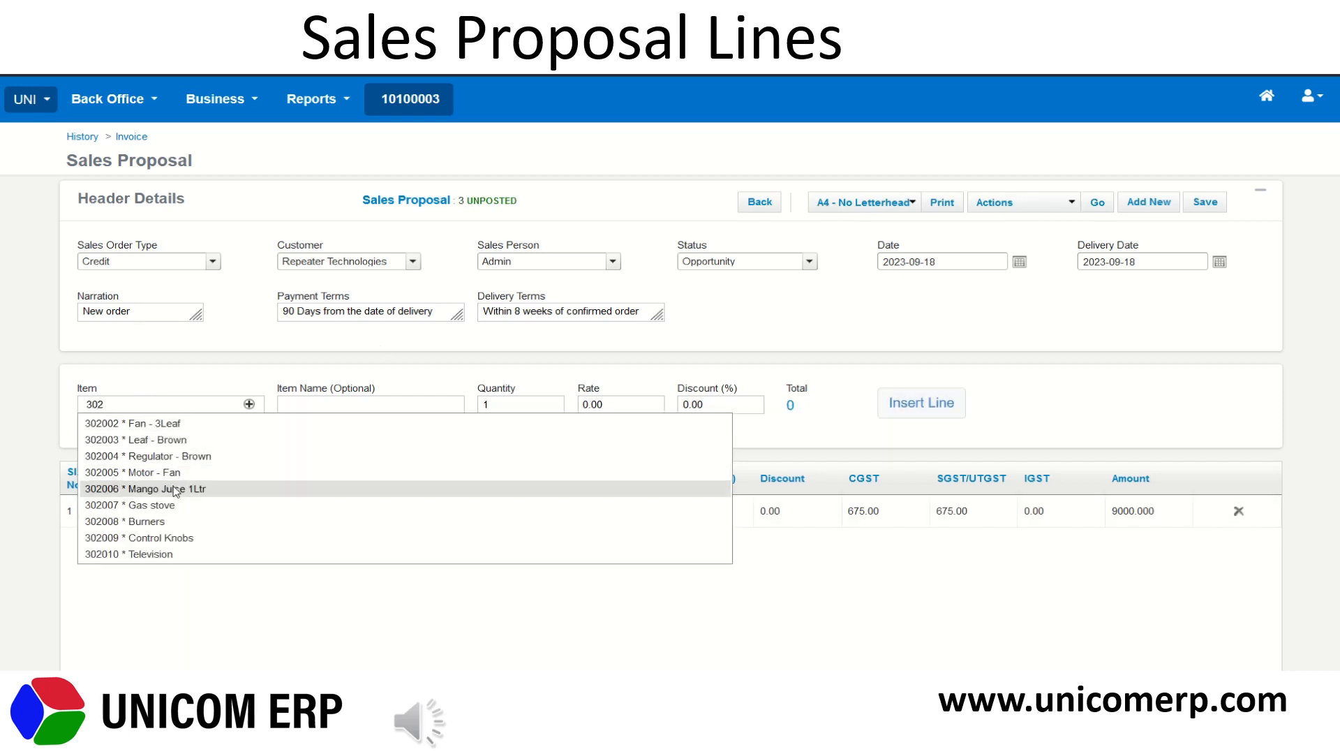
pyautogui.click(175, 489)
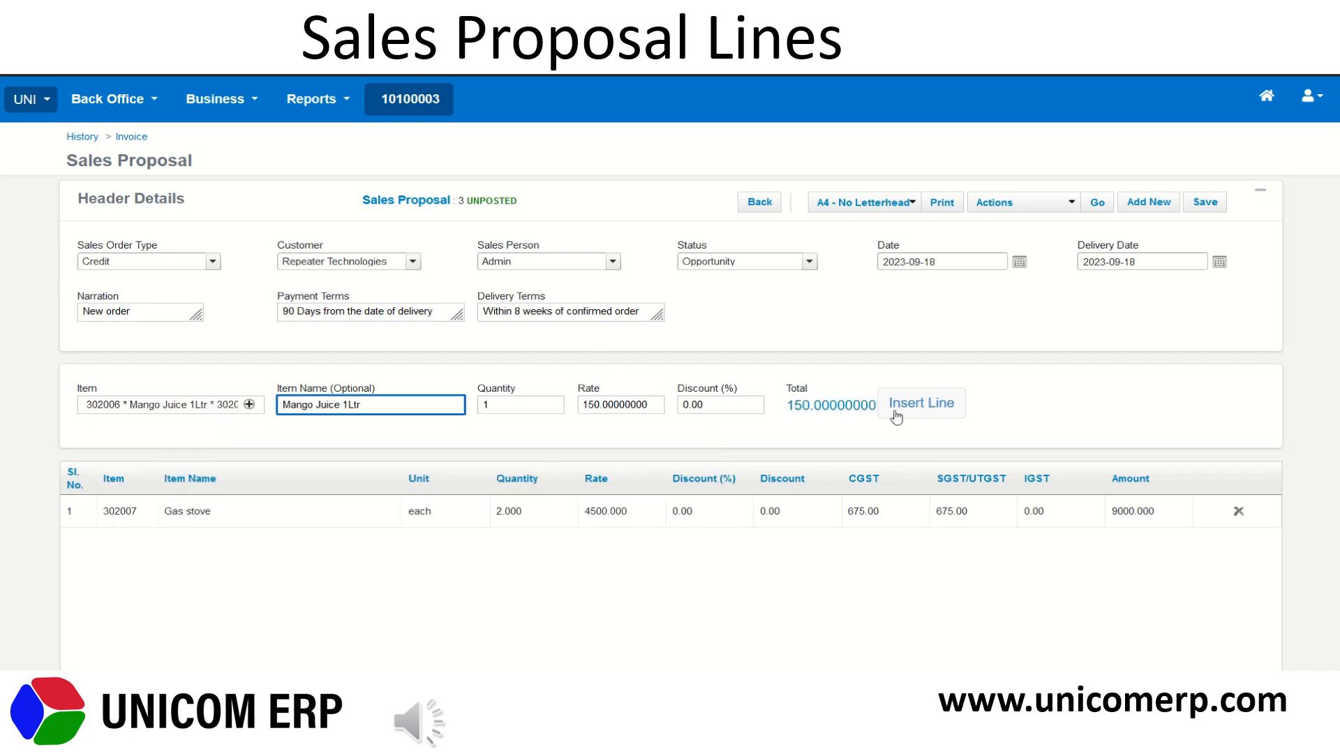
pyautogui.click(921, 404)
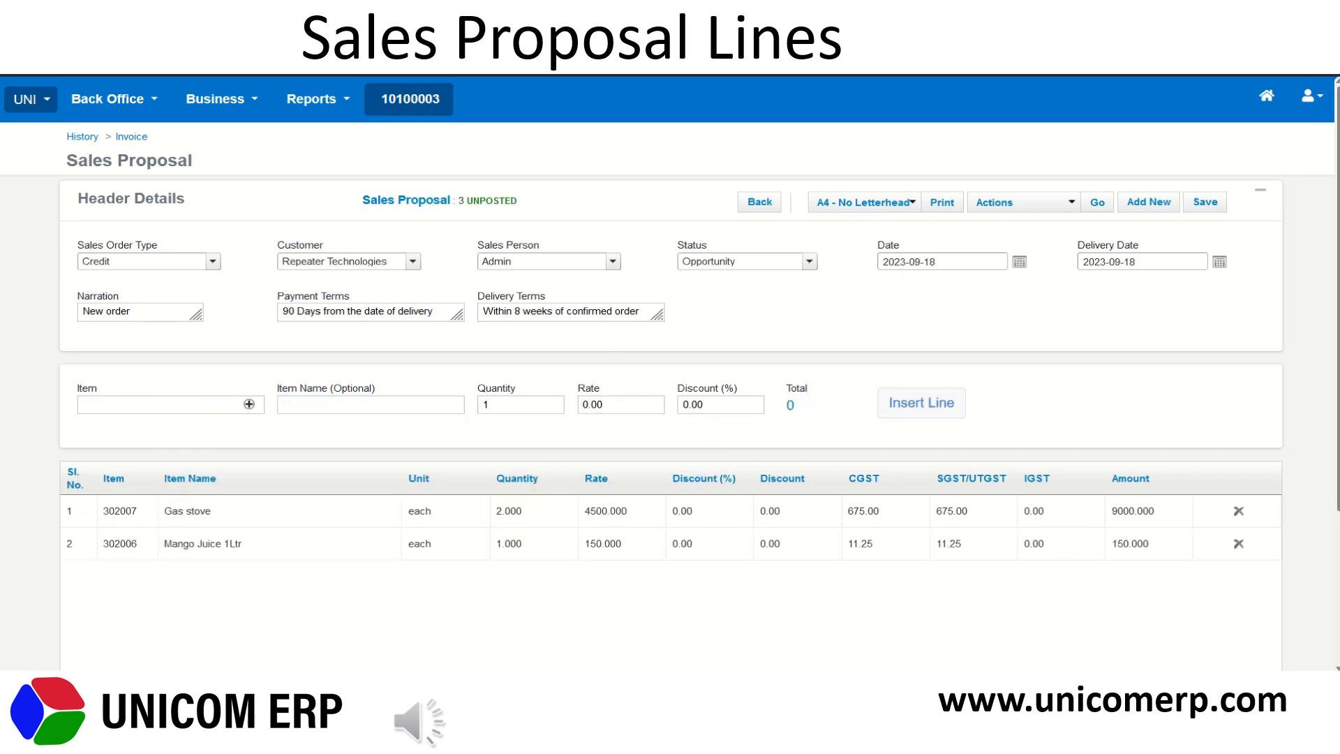
# - Set the quantity of the Mango Juice 1Ltr line to 3 and check the proposal's invoice value
pyautogui.scroll(-3, 841, 408)
pyautogui.click(241, 308)
pyautogui.click(538, 313)
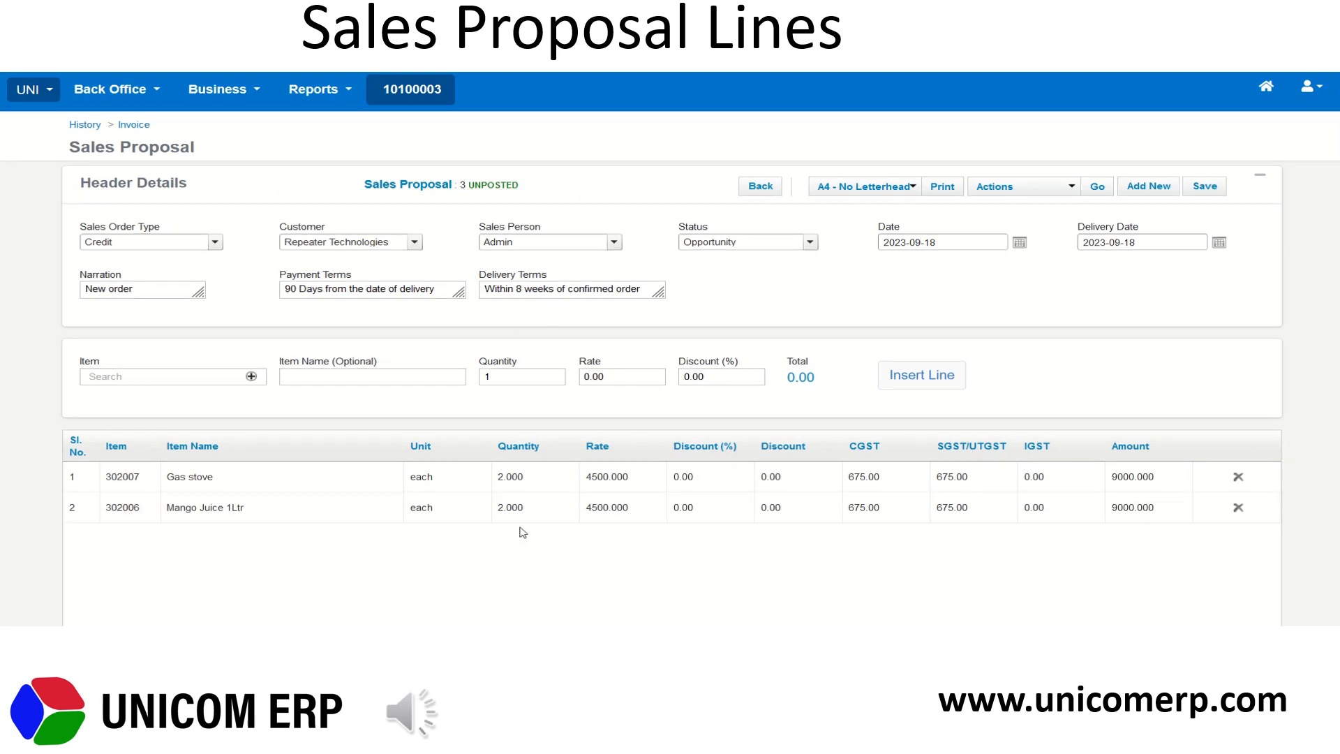
pyautogui.click(543, 514)
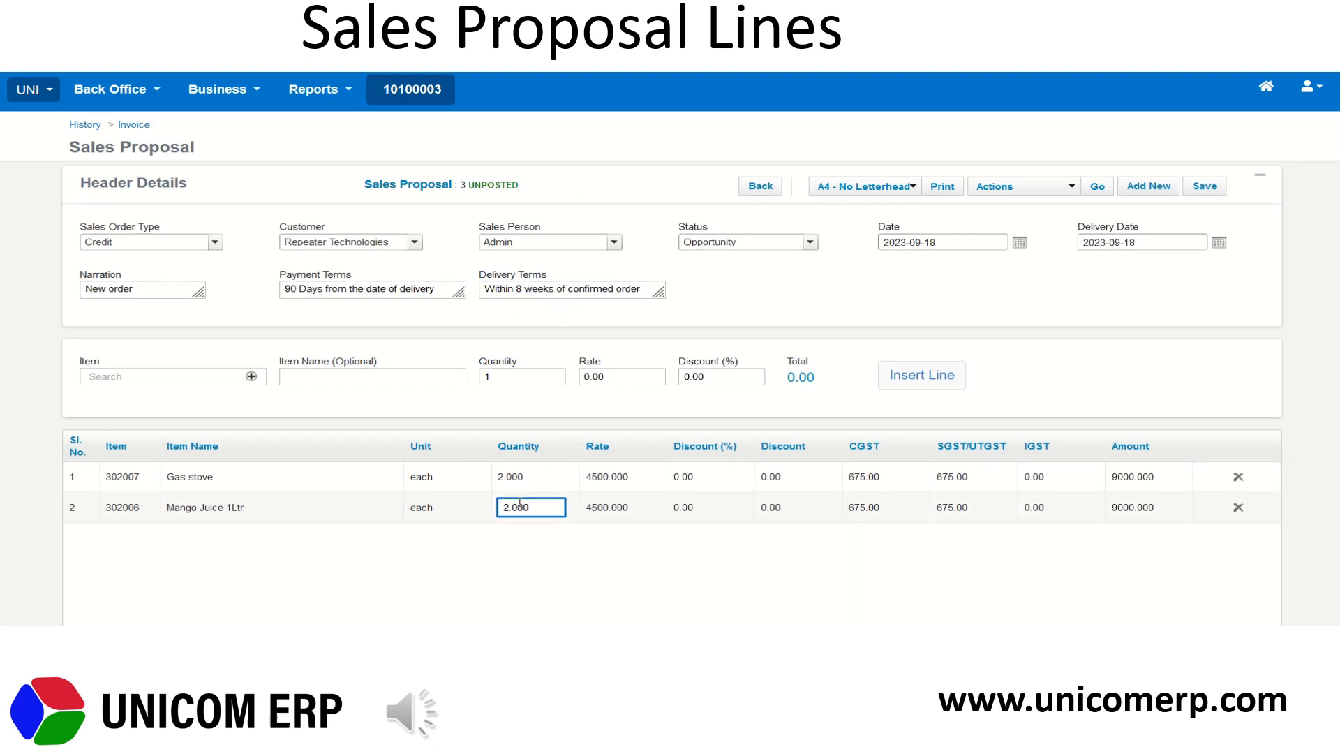
pyautogui.moveTo(537, 510); pyautogui.dragTo(473, 513)
pyautogui.press('BackSpace')
pyautogui.click(493, 556)
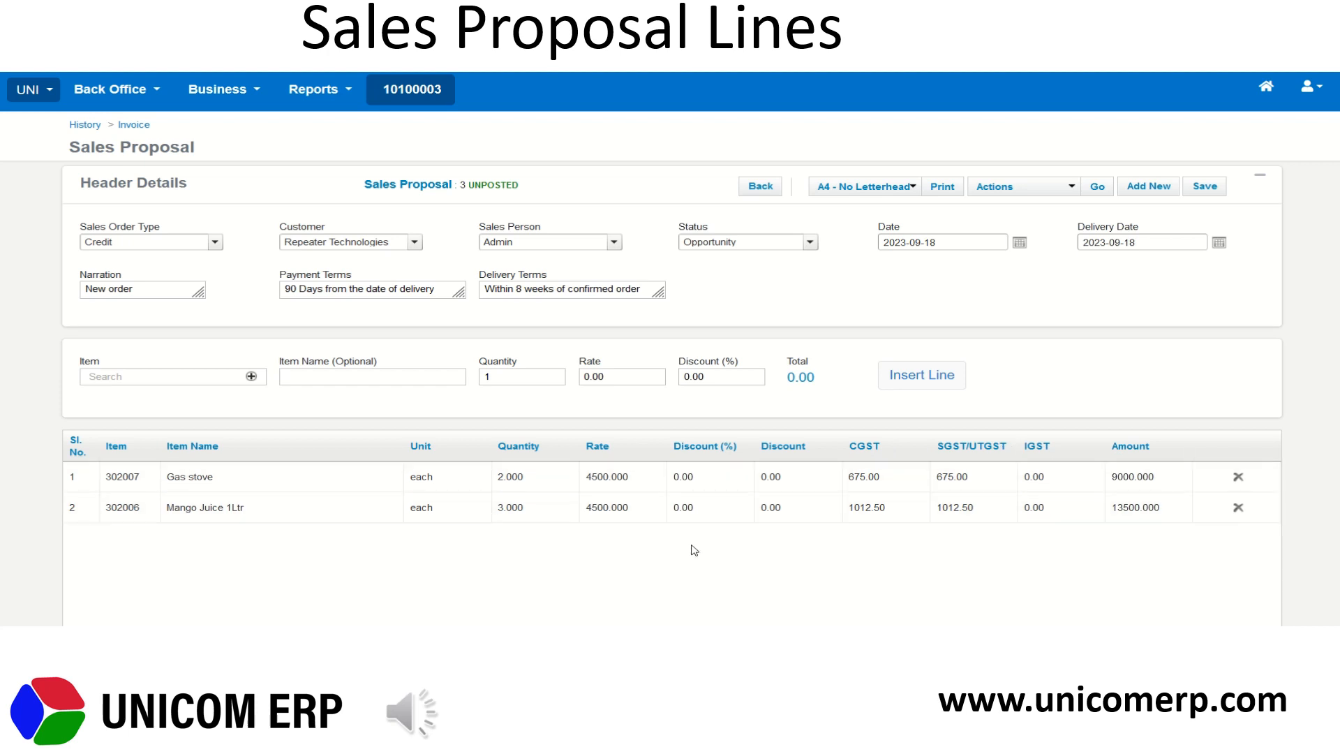
pyautogui.scroll(-3, 660, 558)
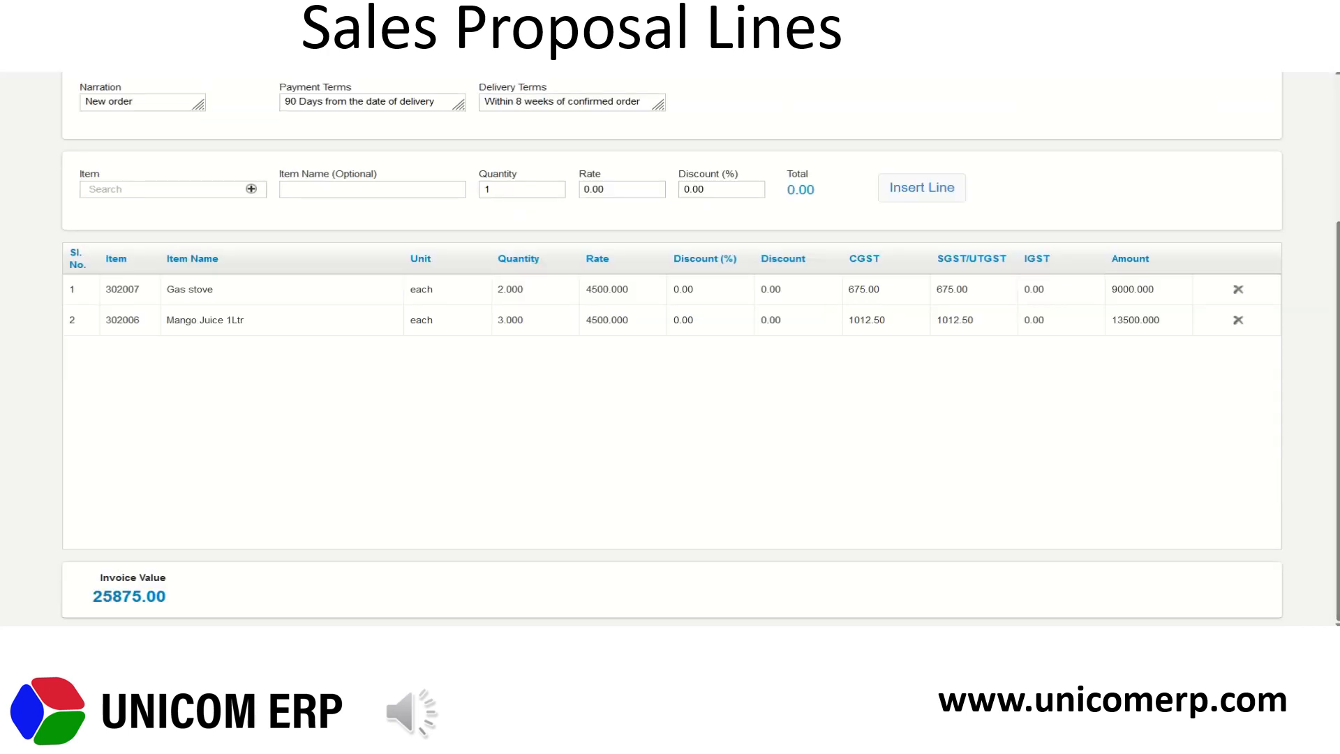
pyautogui.moveTo(92, 596); pyautogui.dragTo(185, 598)
pyautogui.click(341, 451)
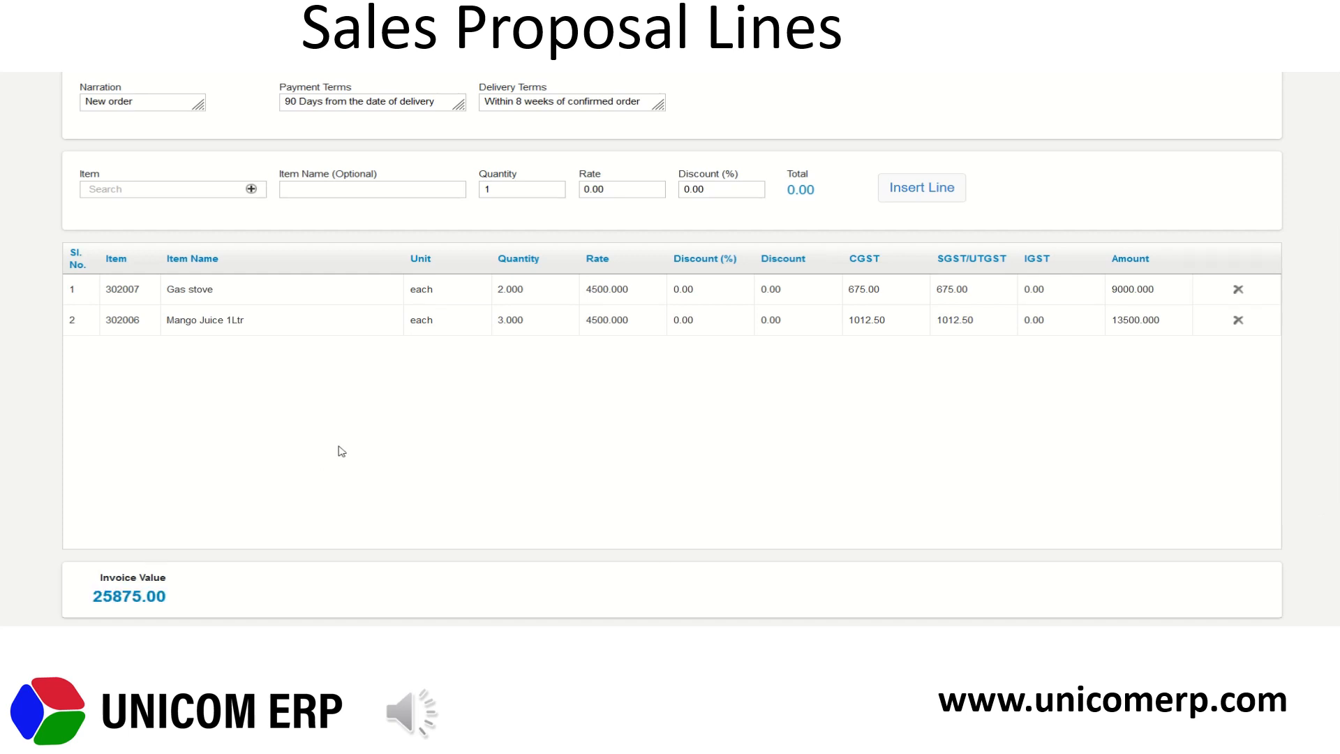
# - Print the sales proposal in the A4 - No Letterhead format and review the printout's line items, totals and remarks
pyautogui.scroll(3, 1314, 328)
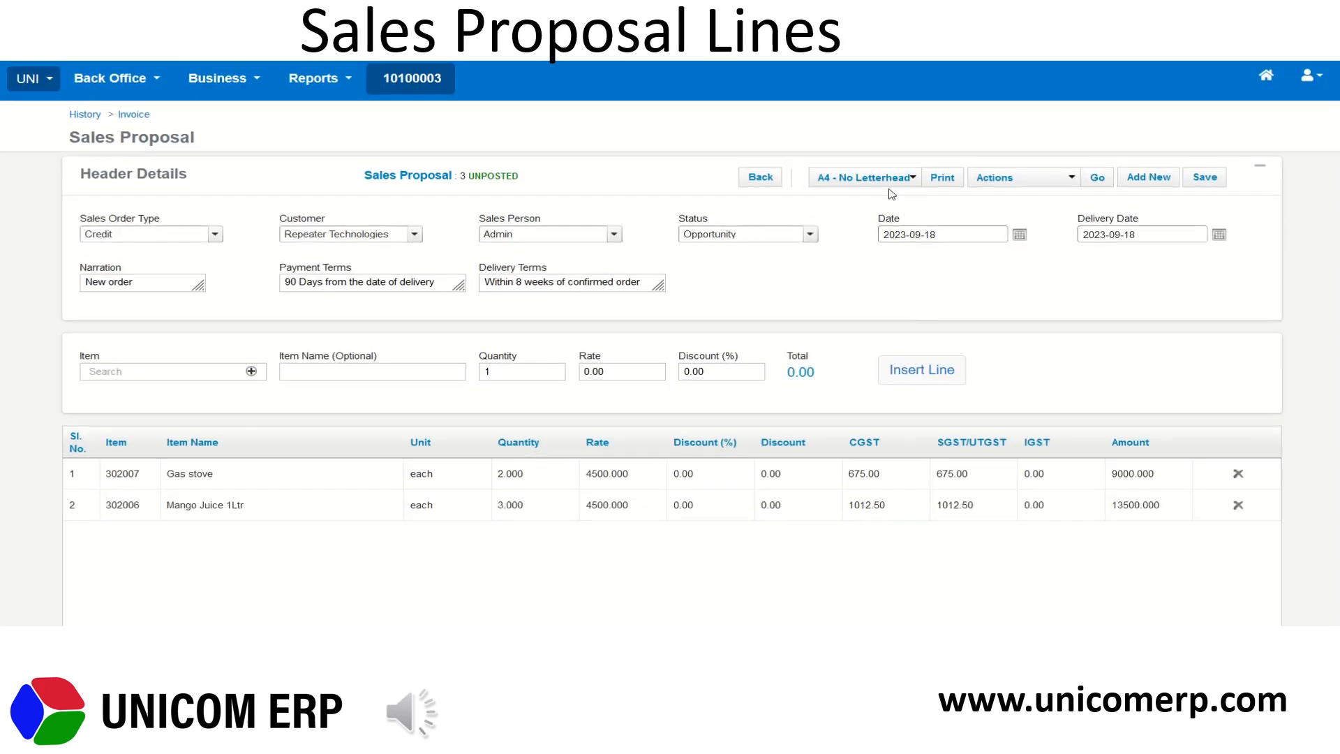
pyautogui.click(892, 187)
pyautogui.click(892, 183)
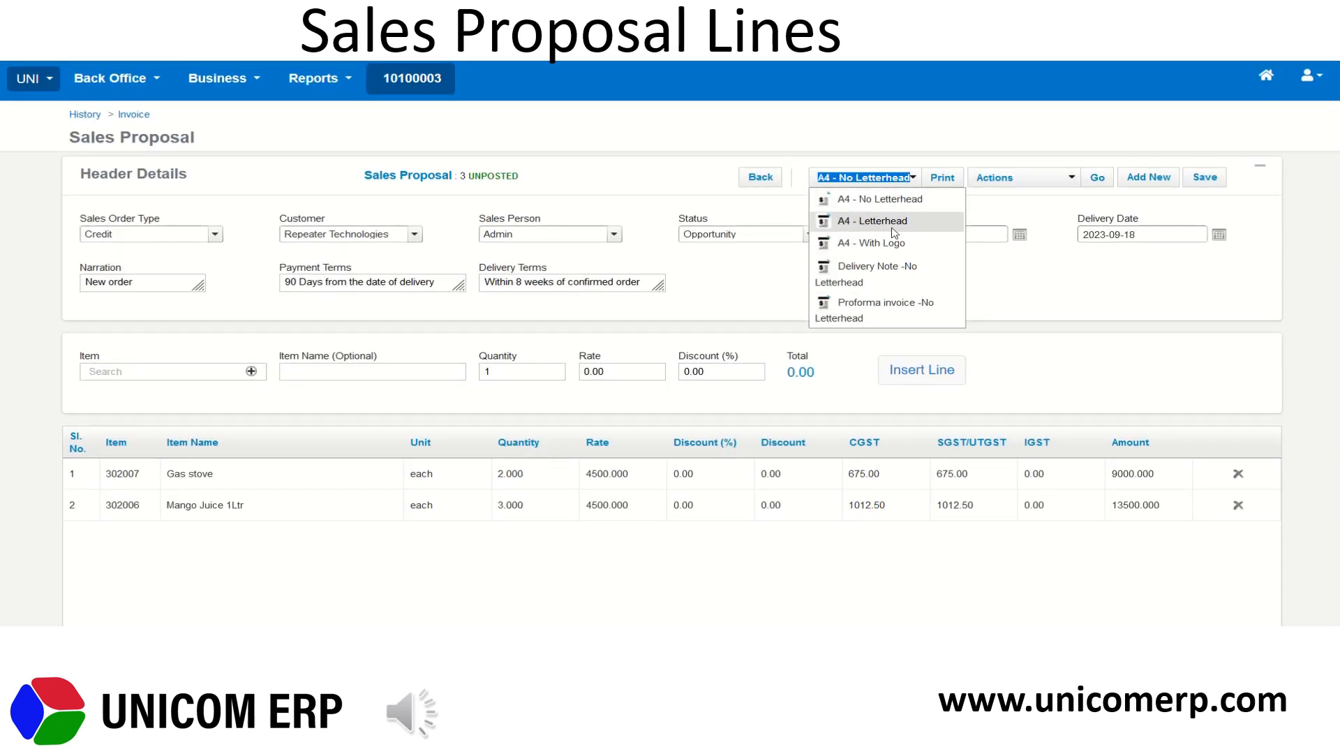
pyautogui.click(945, 185)
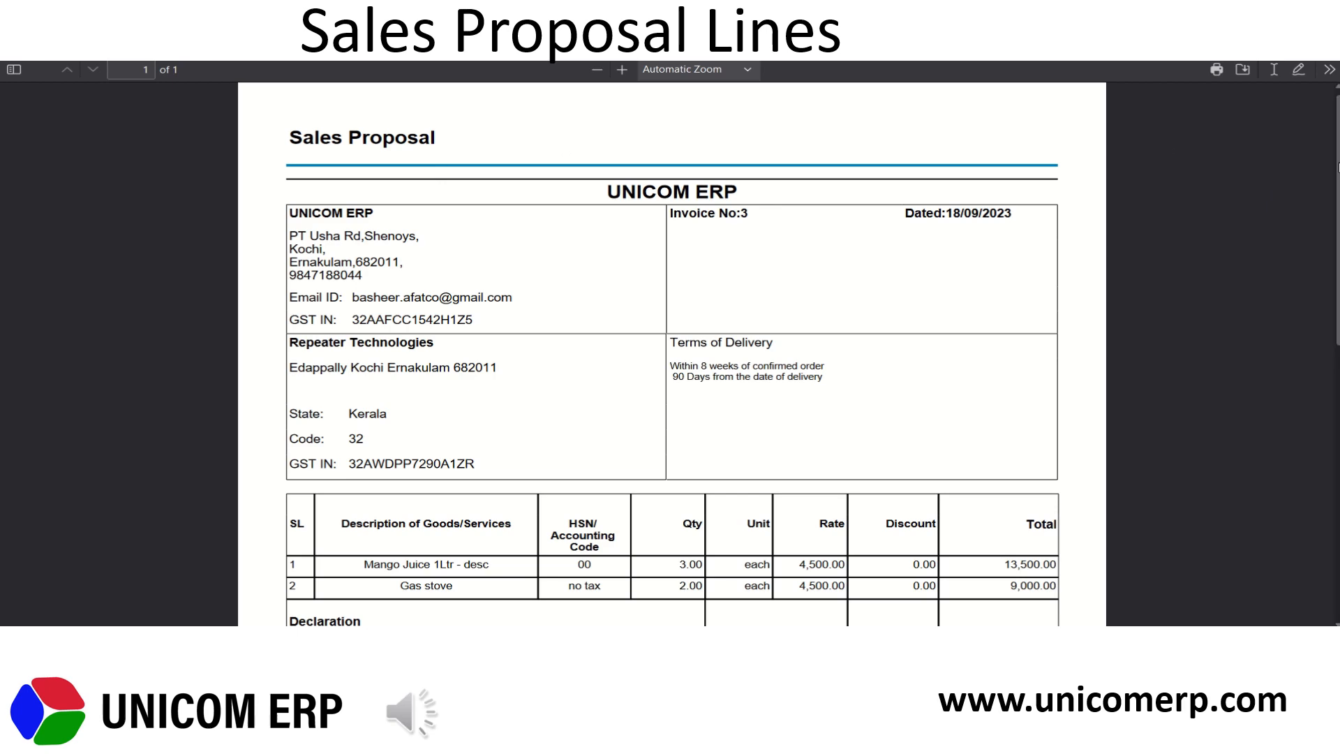
pyautogui.scroll(-4, 1319, 167)
pyautogui.scroll(-3, 672, 349)
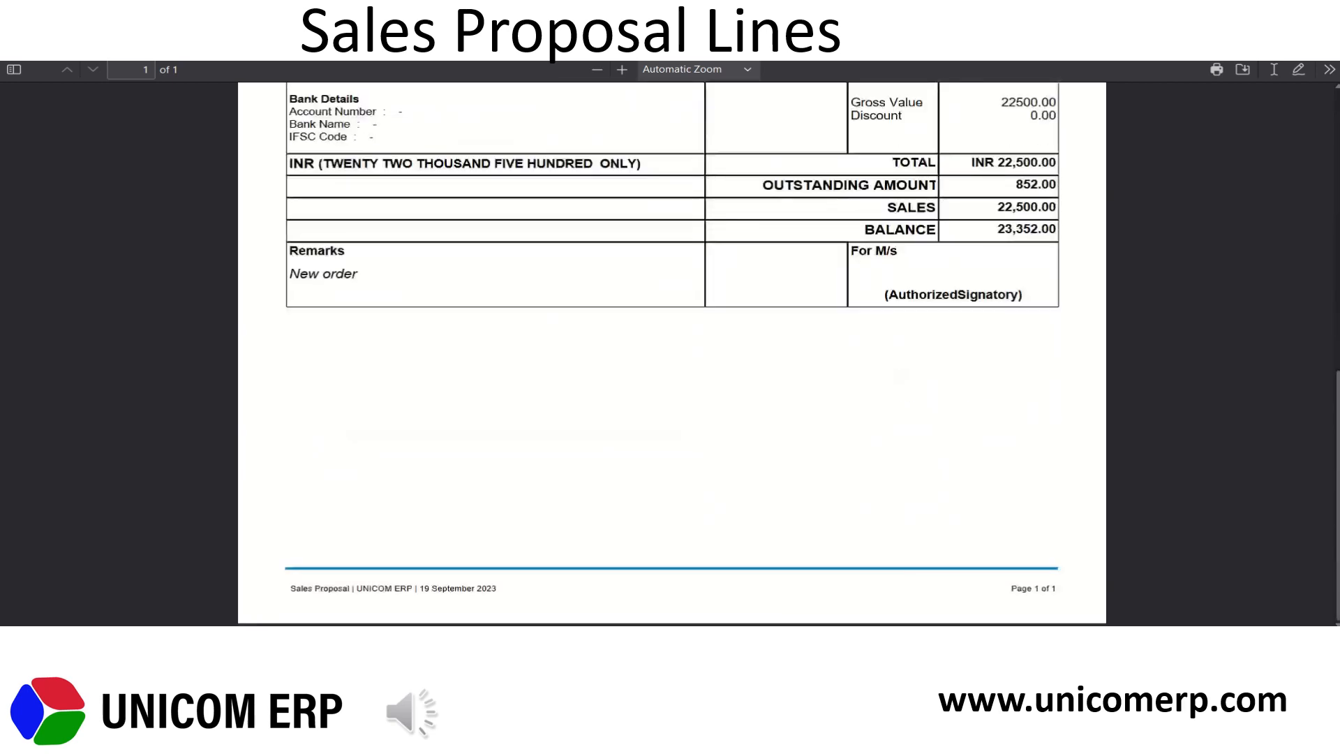
pyautogui.scroll(8, 1332, 92)
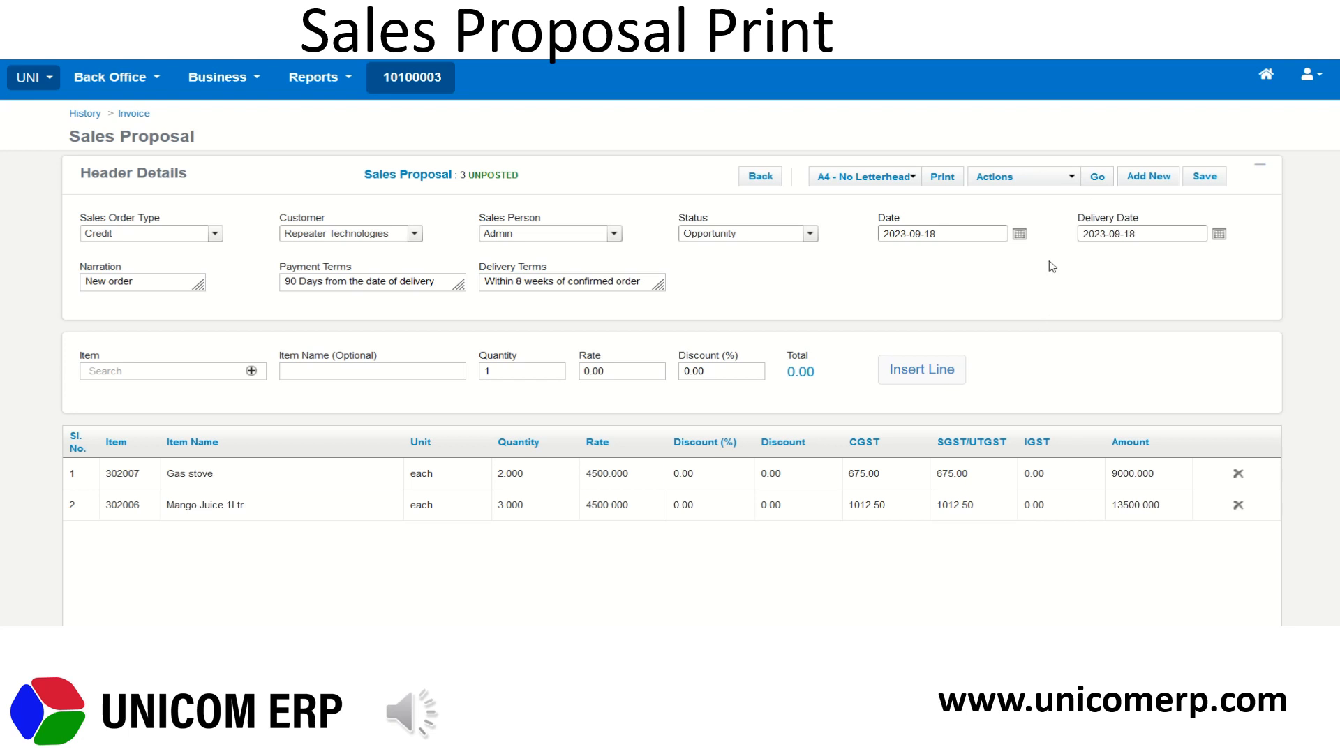
# - Convert the Repeater Technologies sales proposal to a sales order
pyautogui.click(1040, 179)
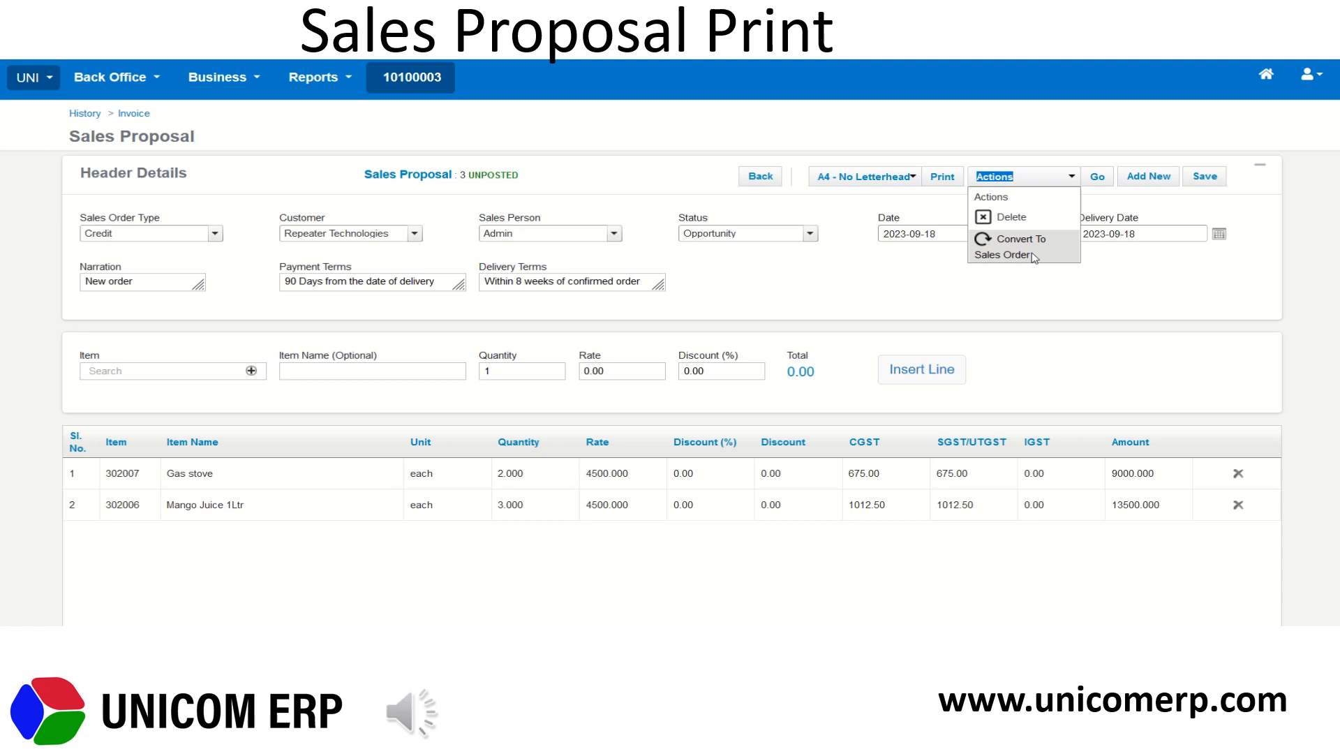
pyautogui.click(1033, 256)
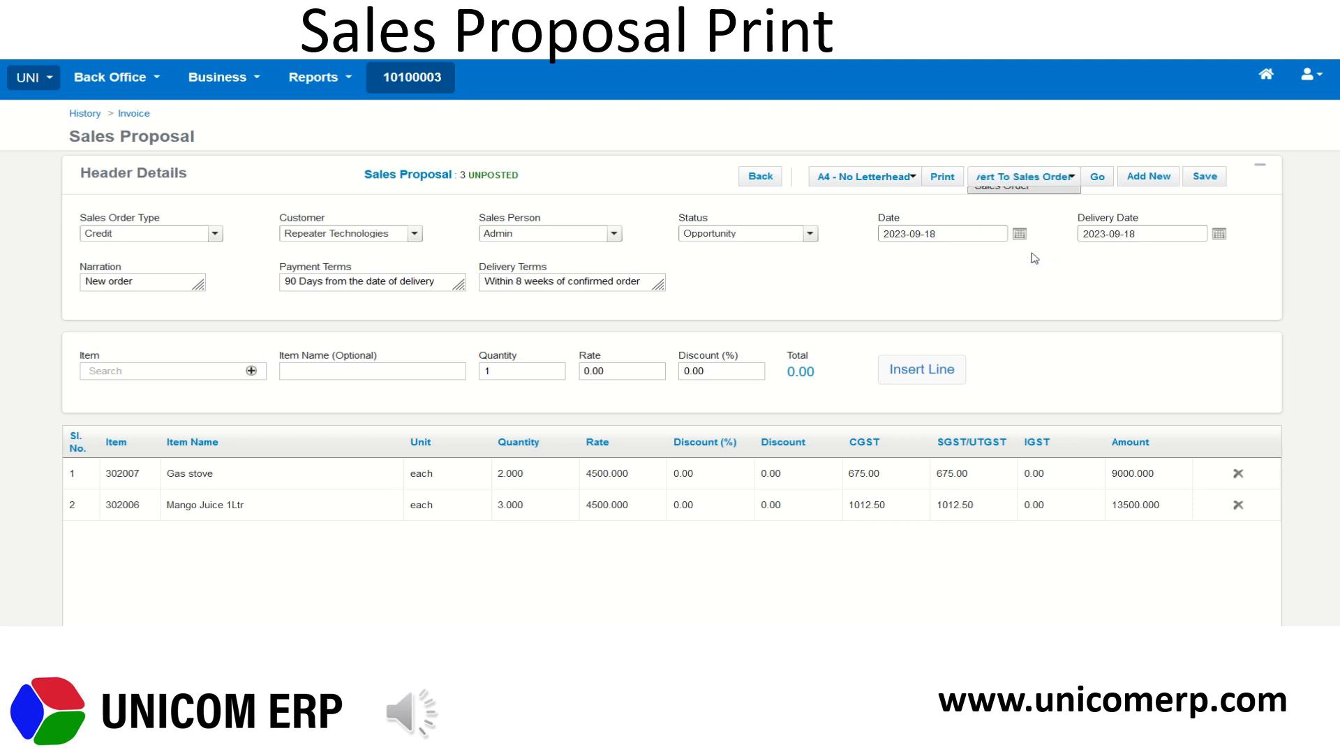
pyautogui.click(1097, 177)
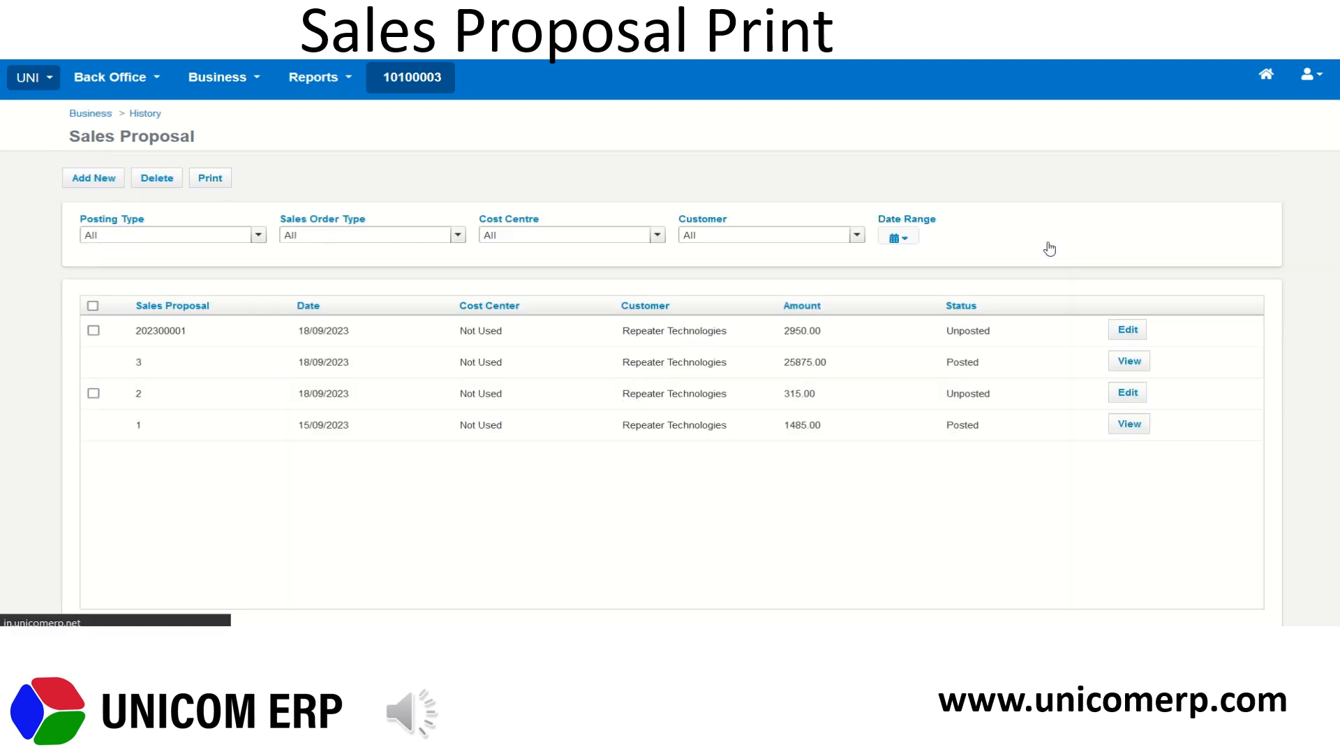
# - Check the converted proposal's posting status in the list, then open it to examine its header and item lines
pyautogui.moveTo(944, 361); pyautogui.dragTo(992, 367)
pyautogui.click(1131, 362)
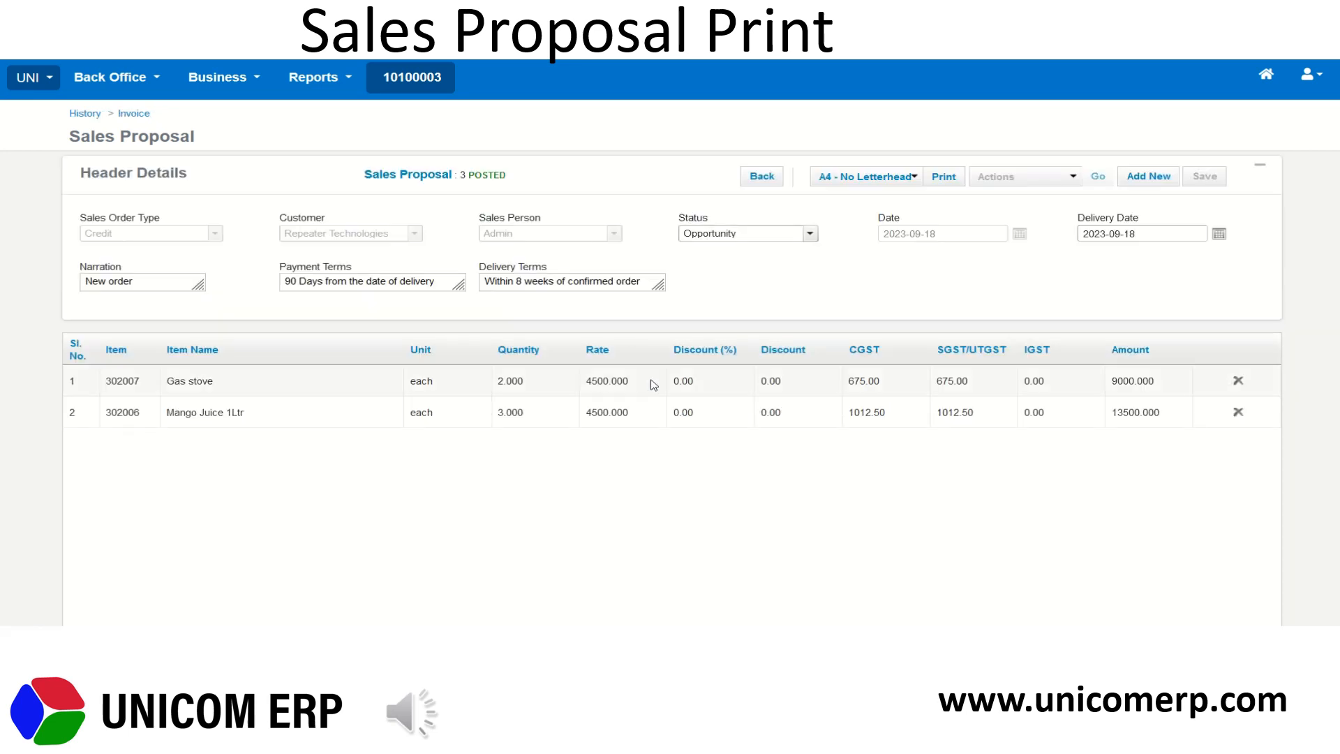
pyautogui.click(602, 382)
pyautogui.moveTo(594, 248); pyautogui.dragTo(937, 415)
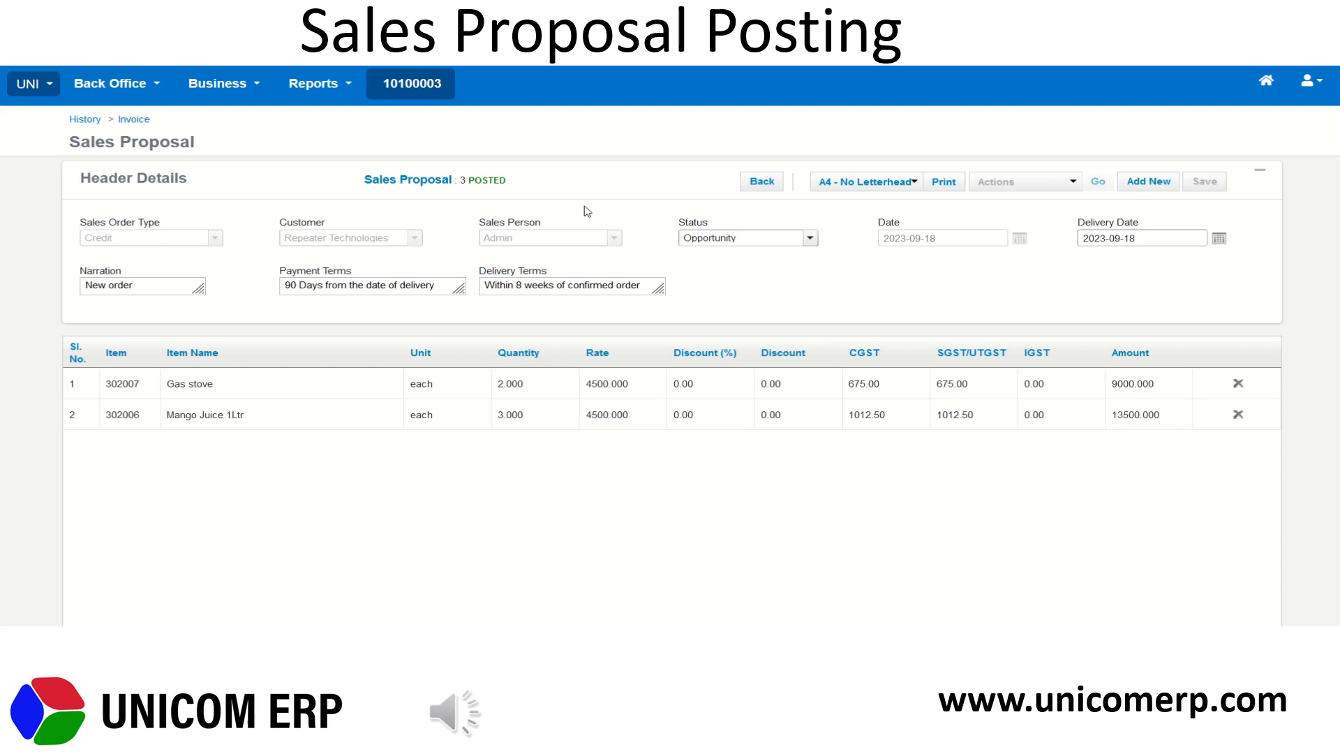
# - Open the sales order history list from the sales section of the business modules
pyautogui.click(236, 89)
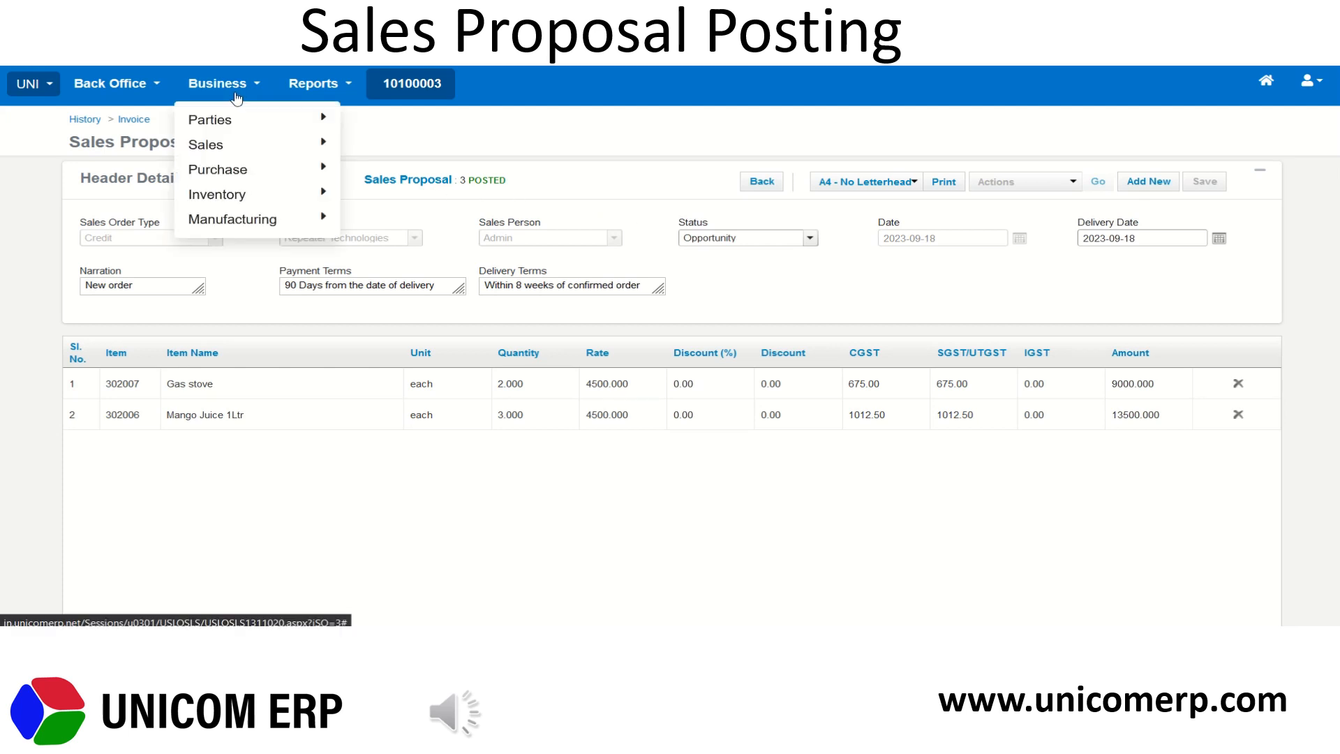
pyautogui.moveTo(254, 154)
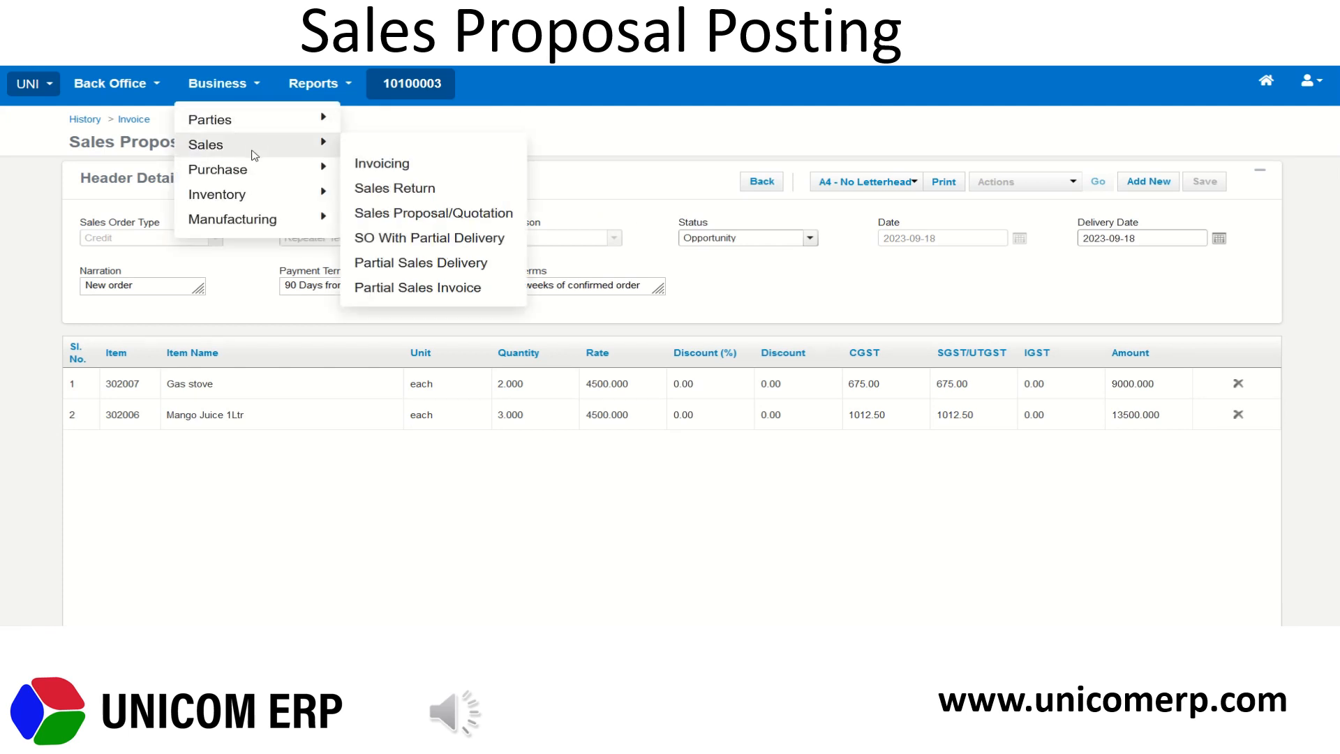
pyautogui.click(383, 164)
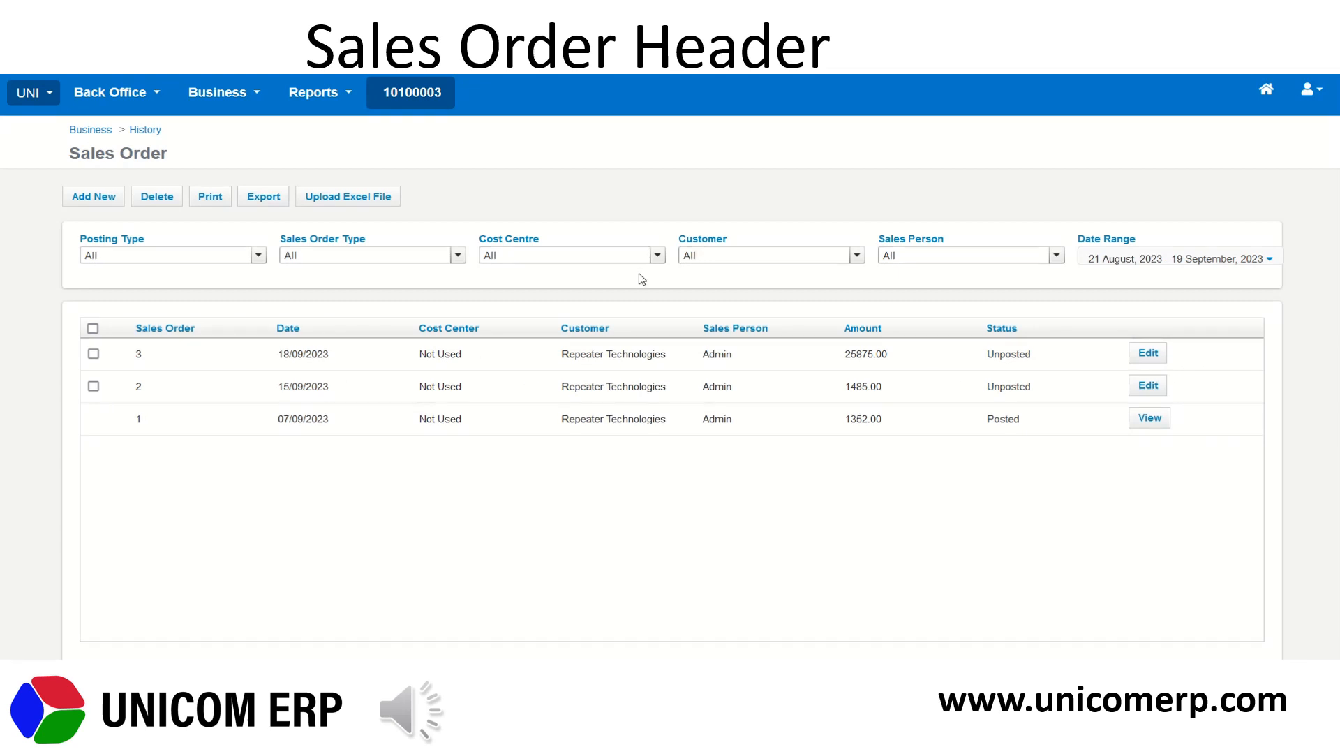
pyautogui.click(230, 97)
pyautogui.moveTo(251, 156)
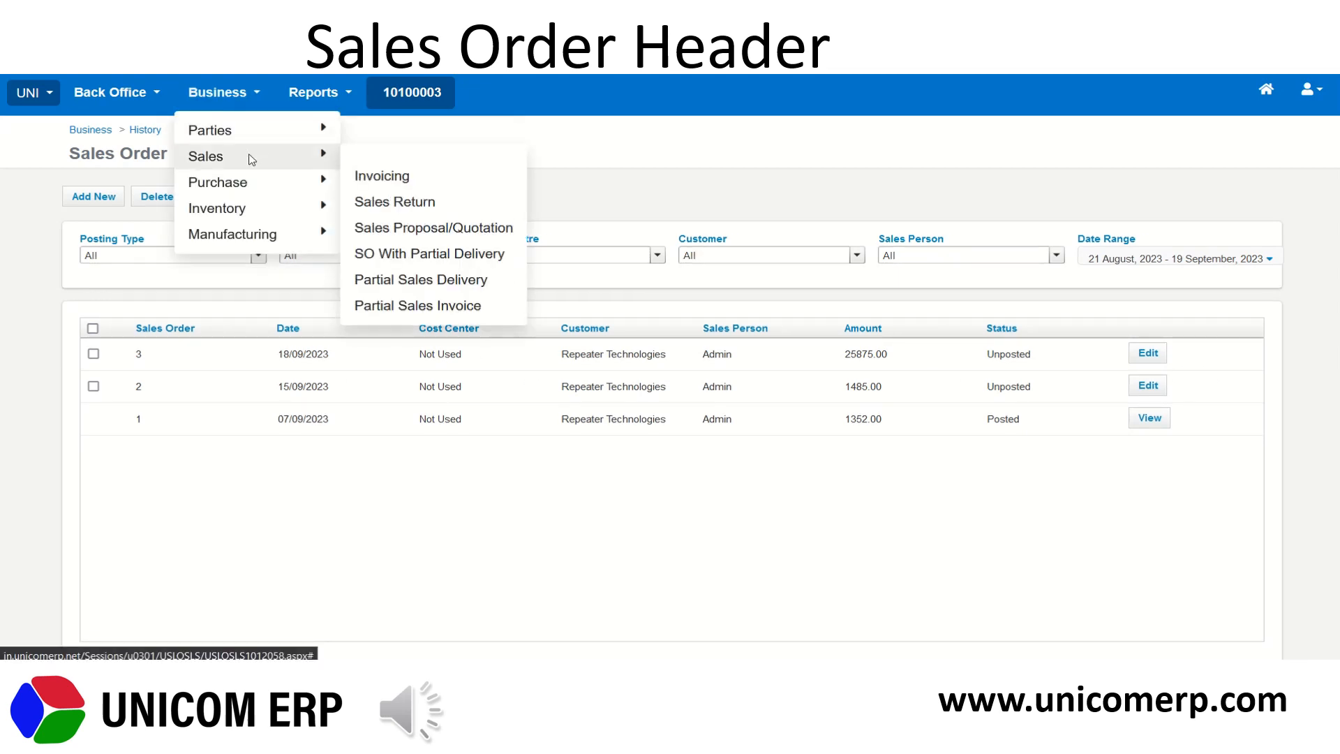
pyautogui.click(411, 185)
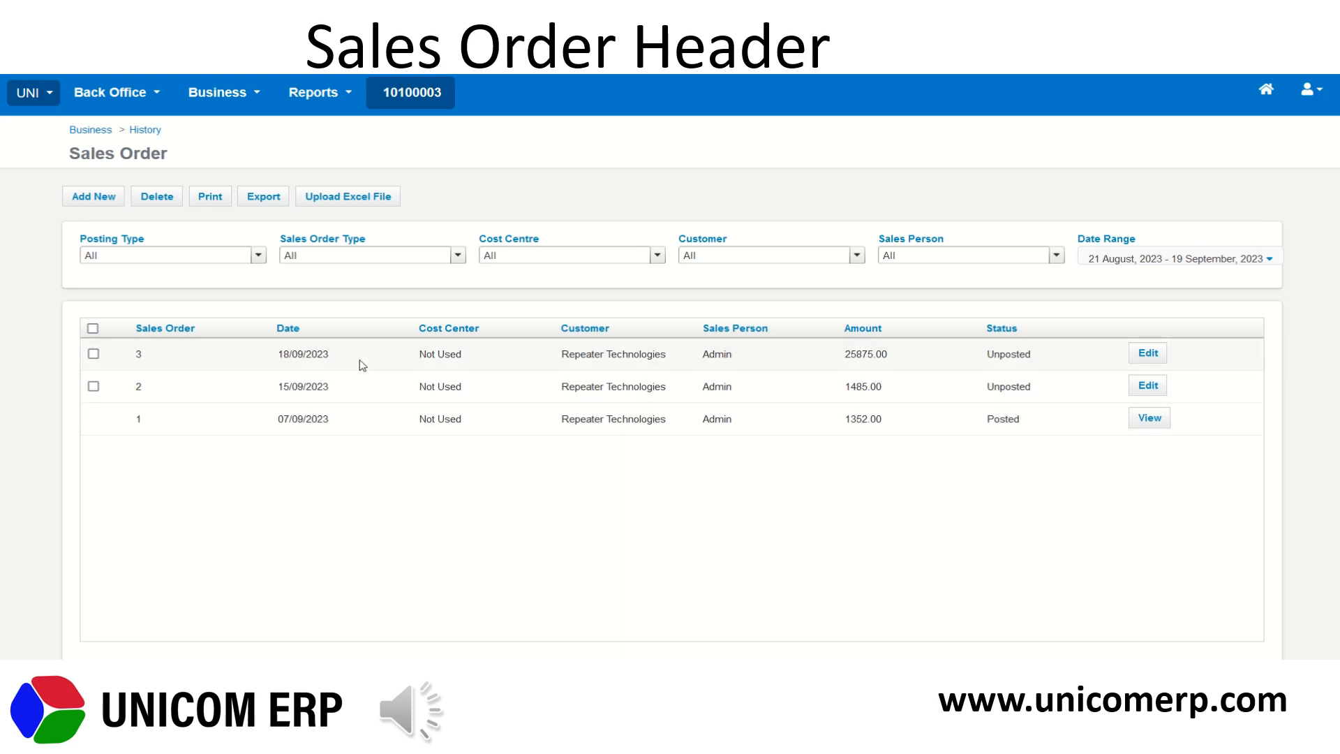
# - Filter the sales order list by customer Repeater Technologies and look through the date range options without changing them
pyautogui.click(460, 263)
pyautogui.click(459, 263)
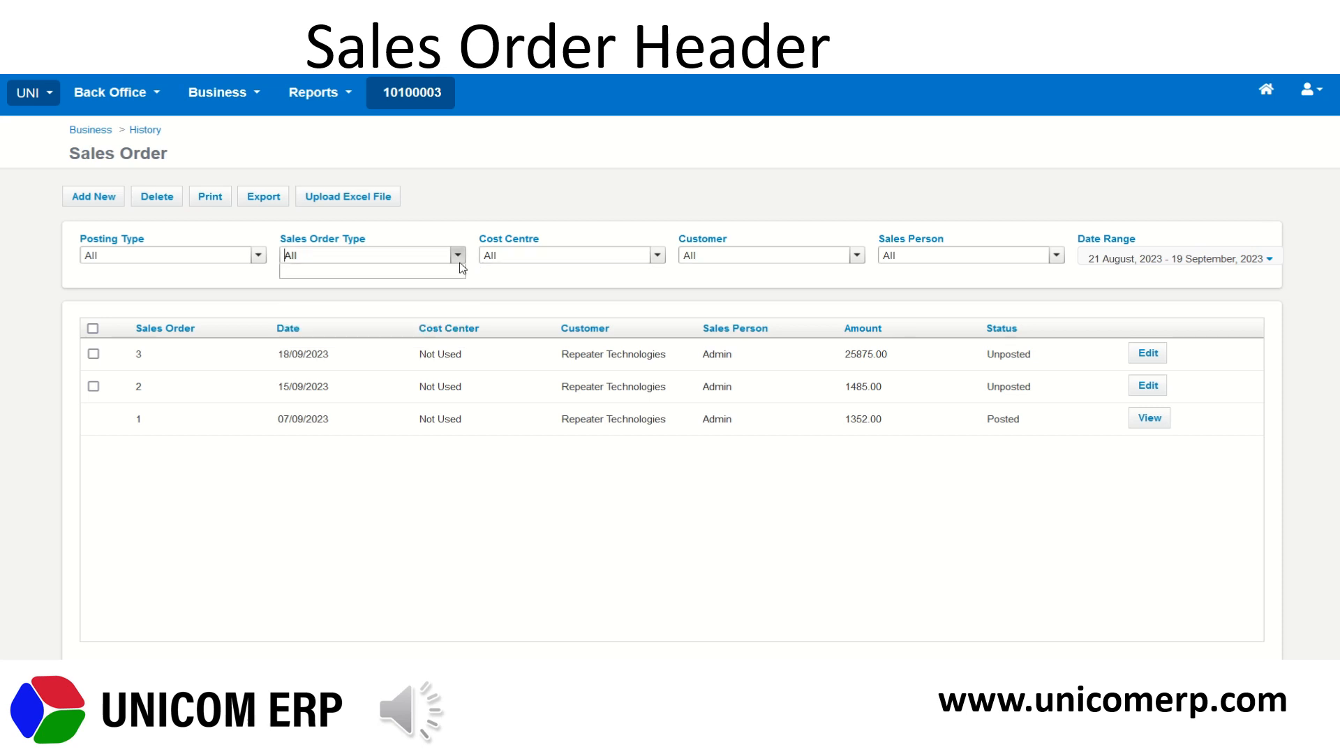
pyautogui.click(855, 257)
pyautogui.click(817, 318)
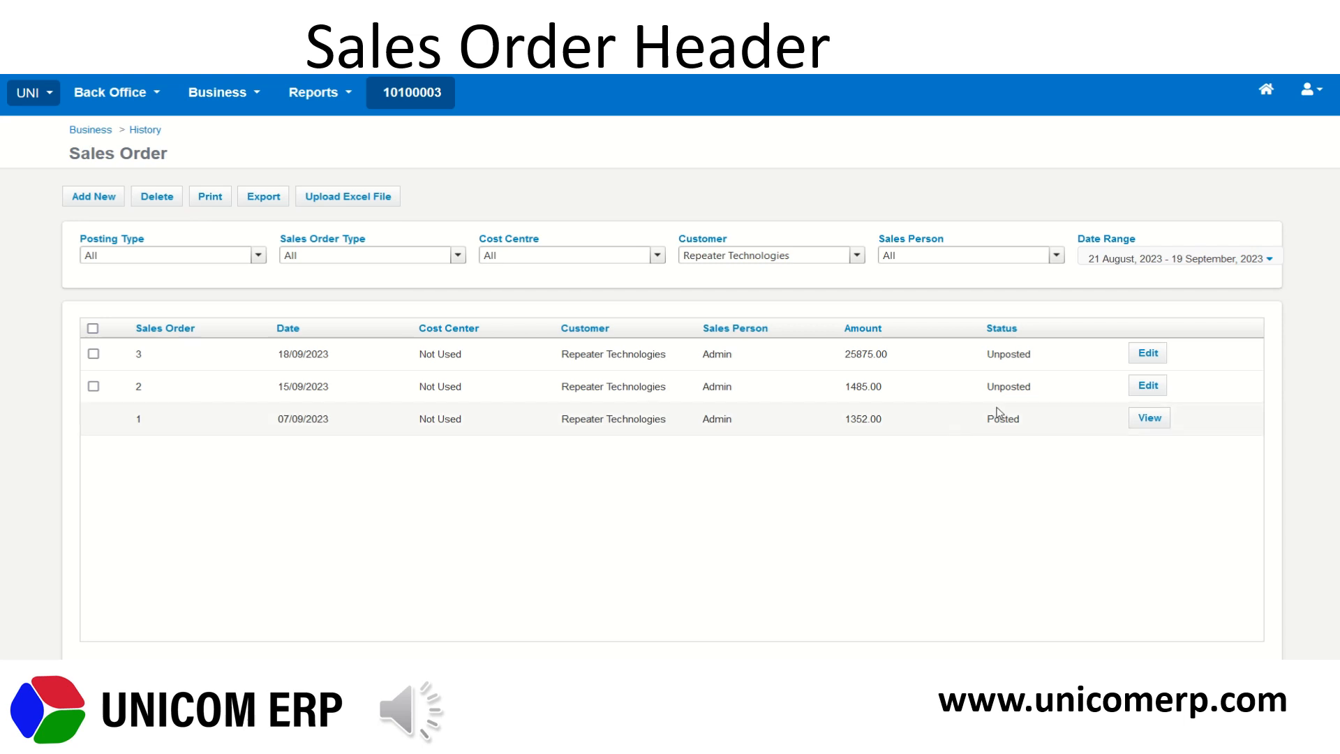
pyautogui.click(1180, 259)
pyautogui.click(1184, 466)
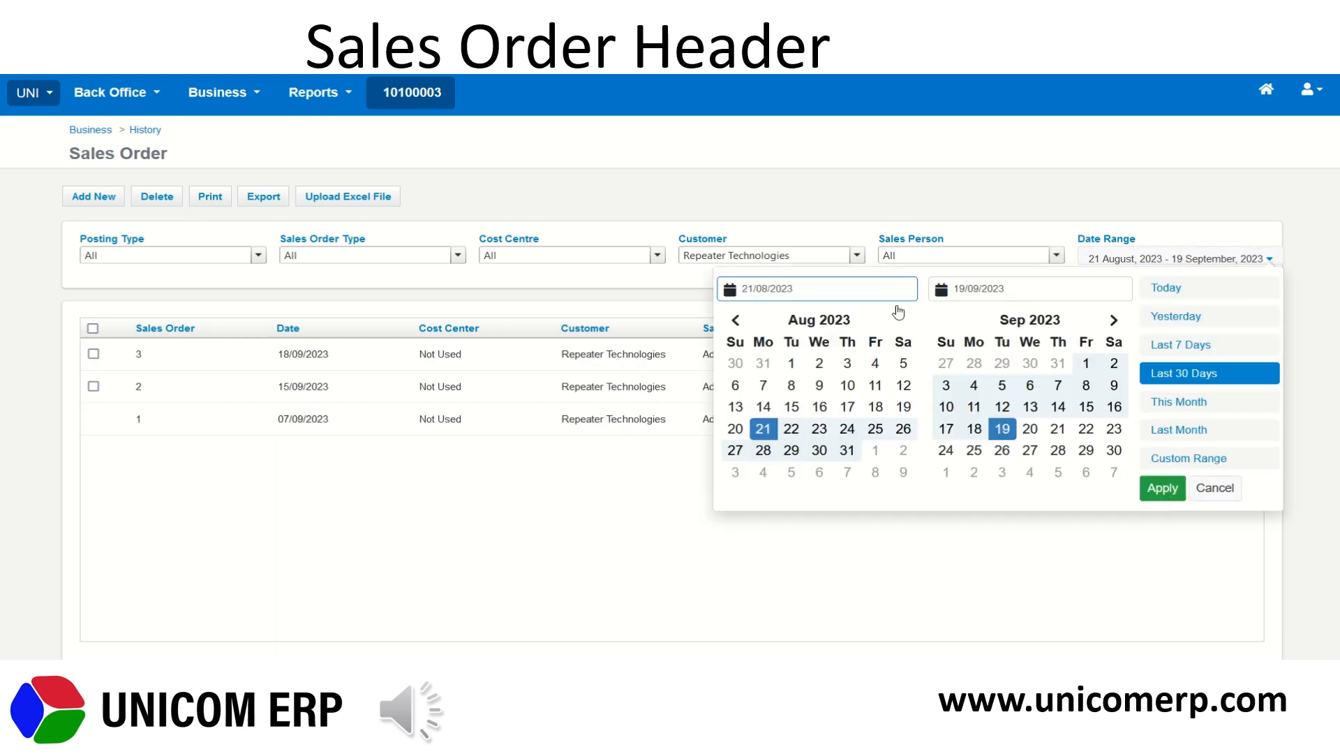
pyautogui.click(1214, 490)
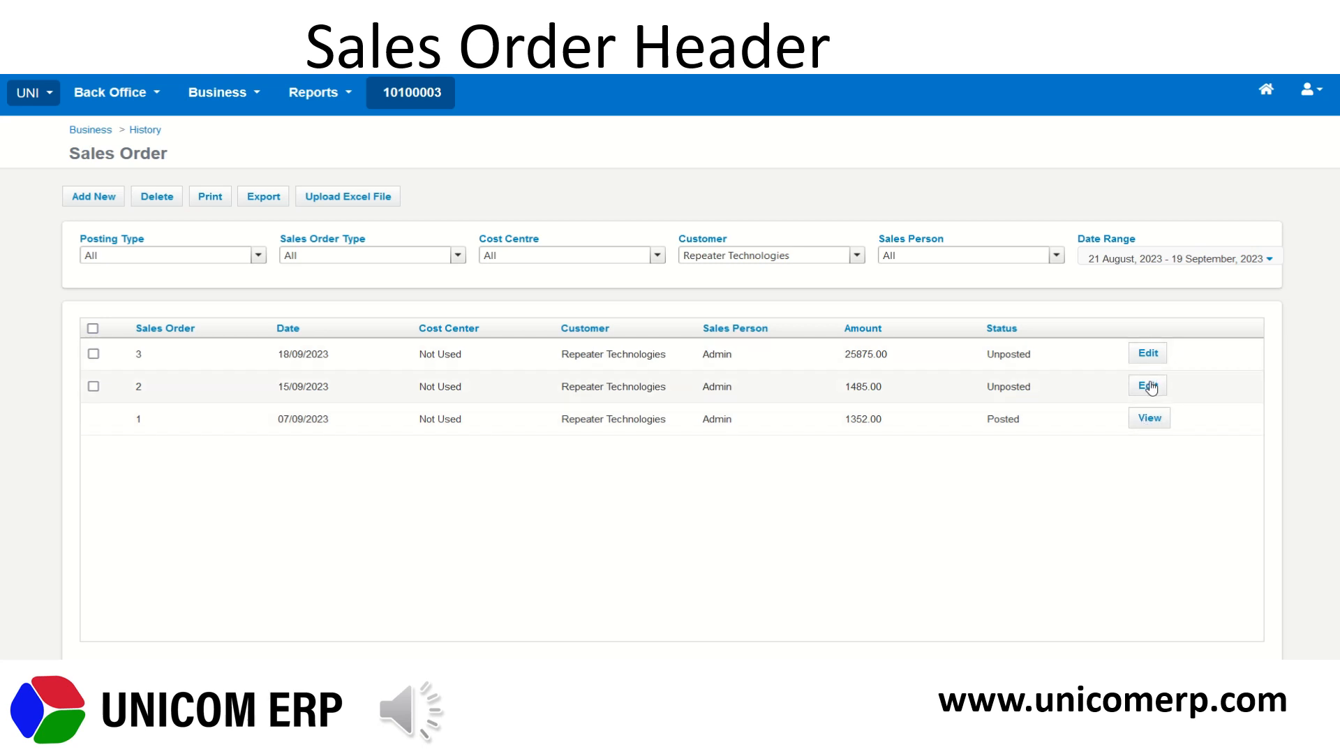
# - Examine the sales order dated 18/09/2023, then look over a blank new sales order form
pyautogui.click(1153, 357)
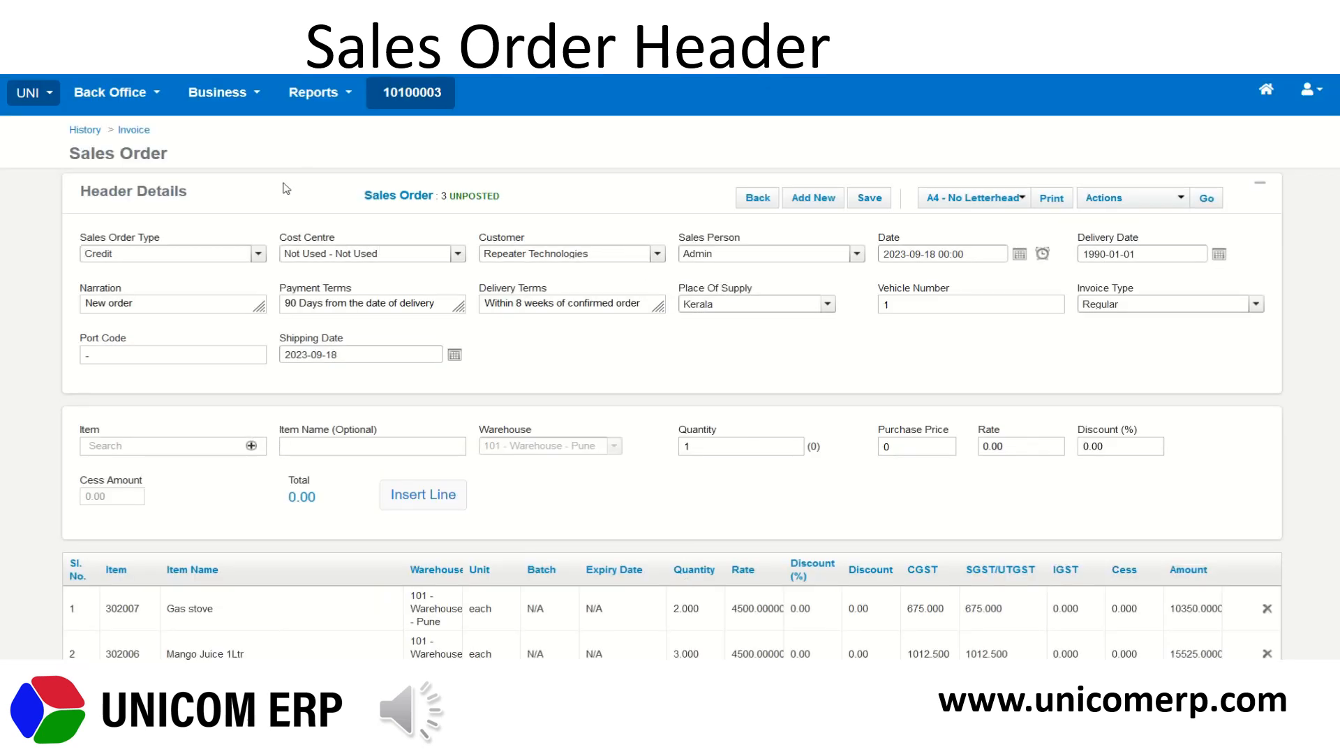
pyautogui.click(94, 131)
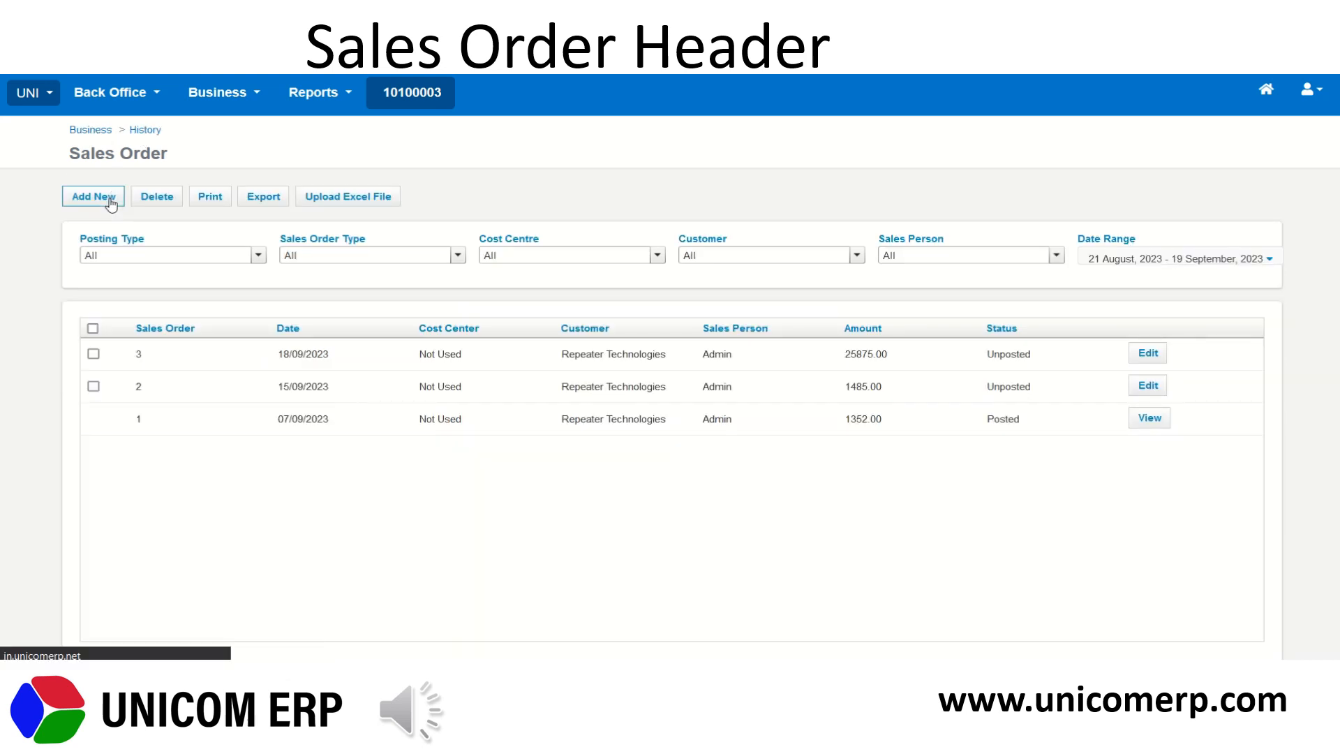
pyautogui.click(111, 201)
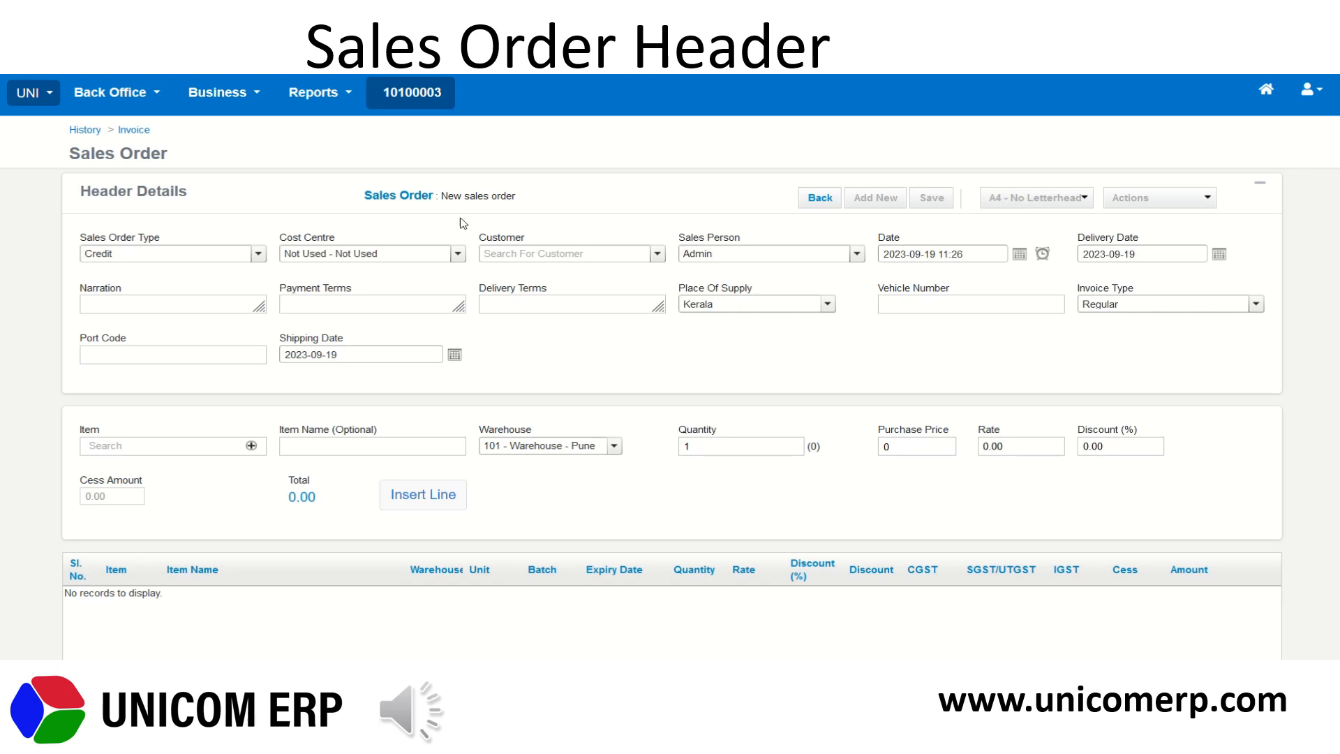
pyautogui.scroll(-5, 462, 223)
pyautogui.scroll(5, 670, 366)
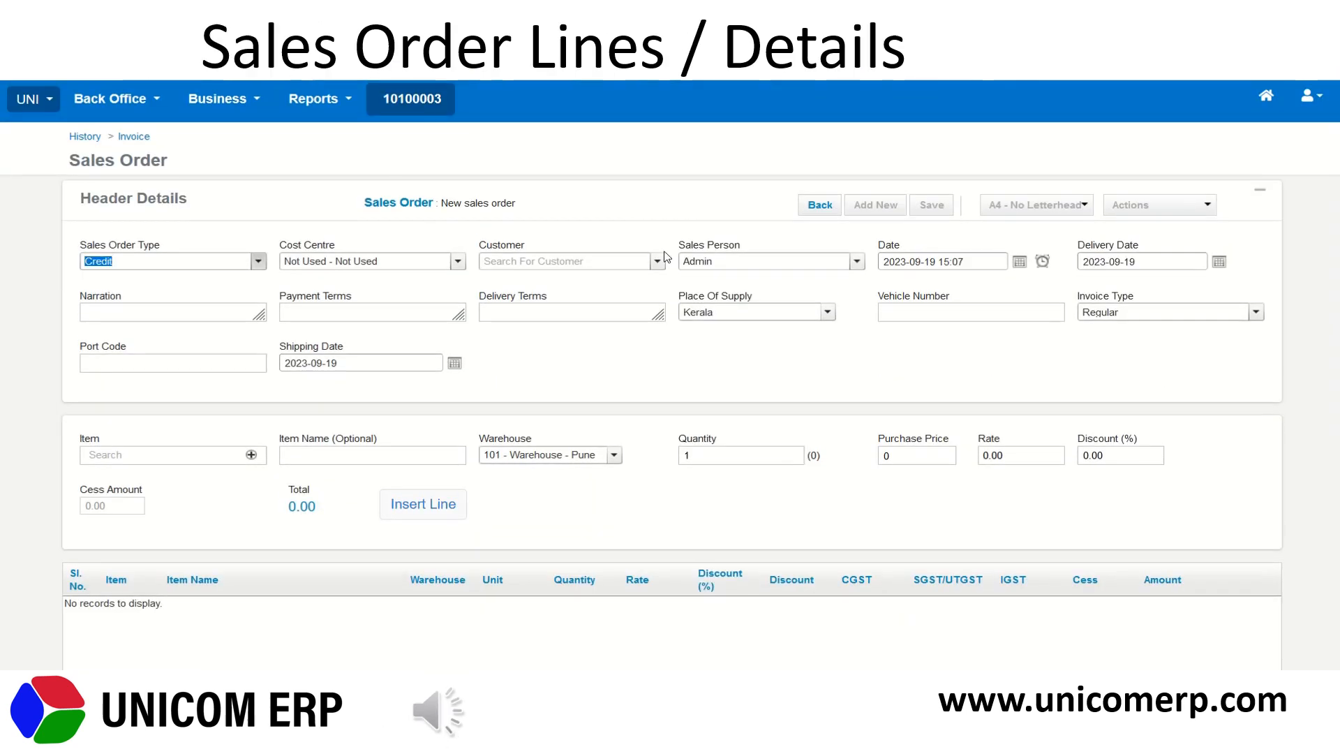
# - Return to the sales order list and open the unposted order dated 15/09/2023 to examine its header and lines
pyautogui.click(86, 138)
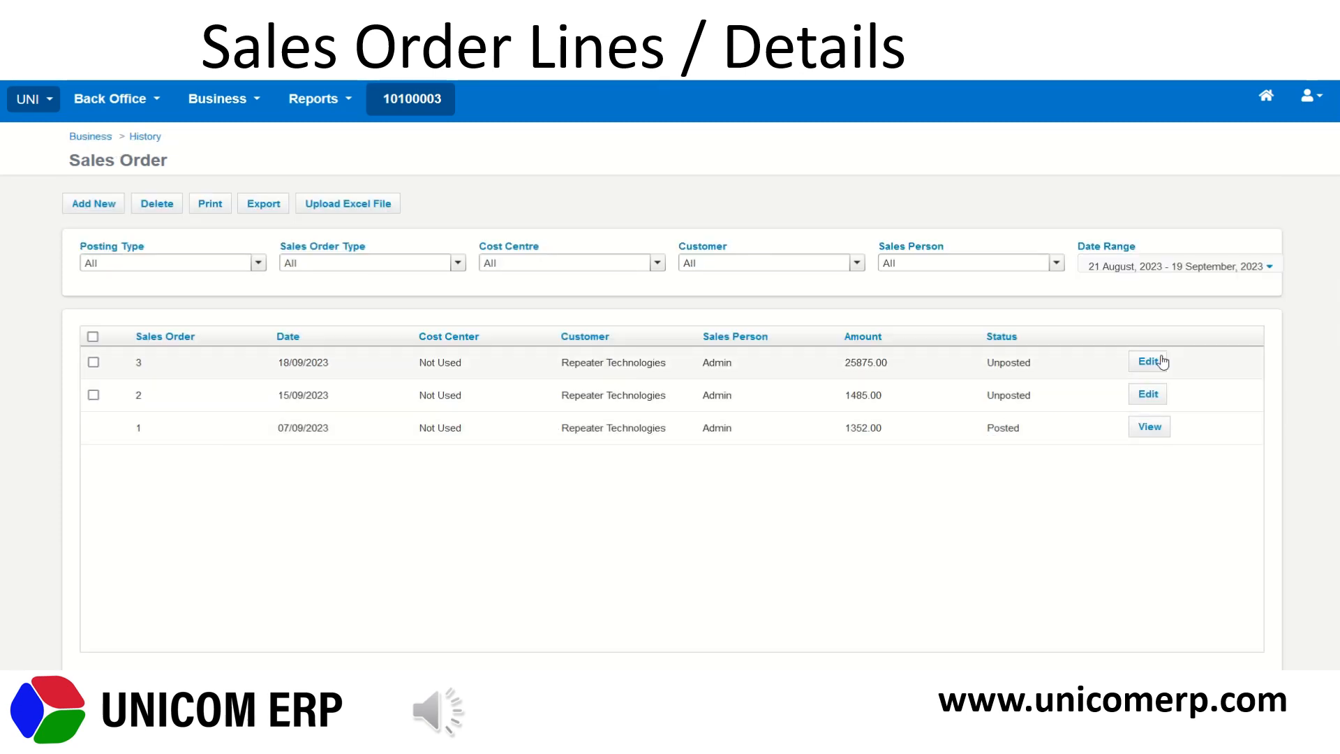
pyautogui.click(1151, 397)
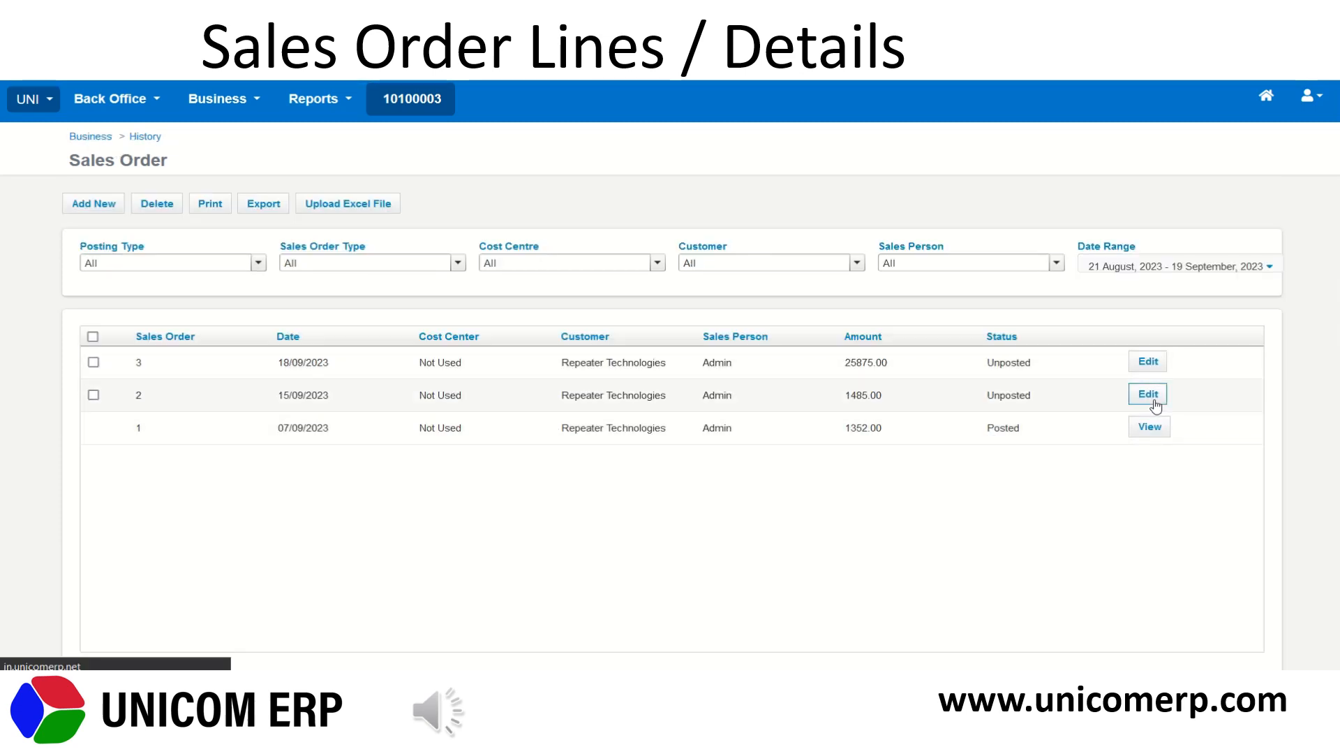
pyautogui.moveTo(1337, 195)
pyautogui.mouseDown()
pyautogui.moveTo(1337, 394)
pyautogui.moveTo(1330, 174)
pyautogui.mouseUp()
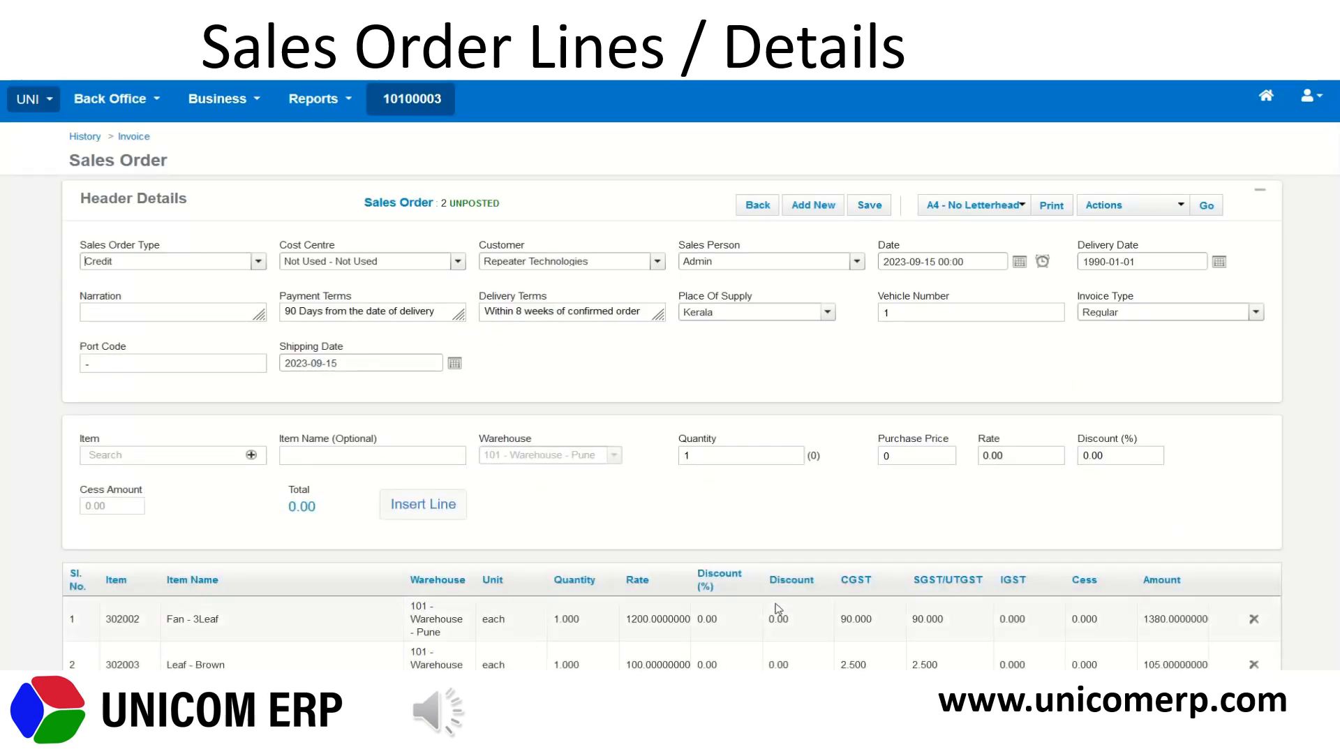
# - Add a new sales order with order type Credit and Repeater Technologies as the customer
pyautogui.click(813, 205)
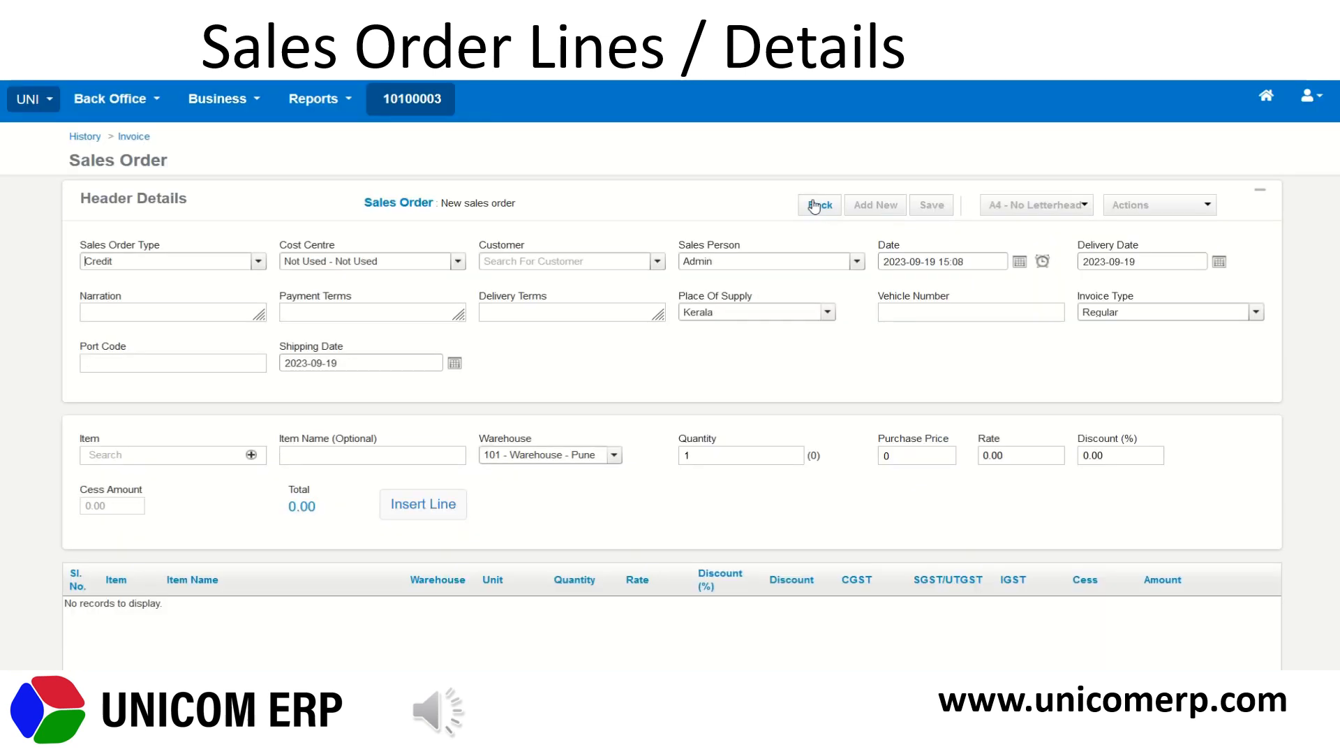
pyautogui.click(147, 263)
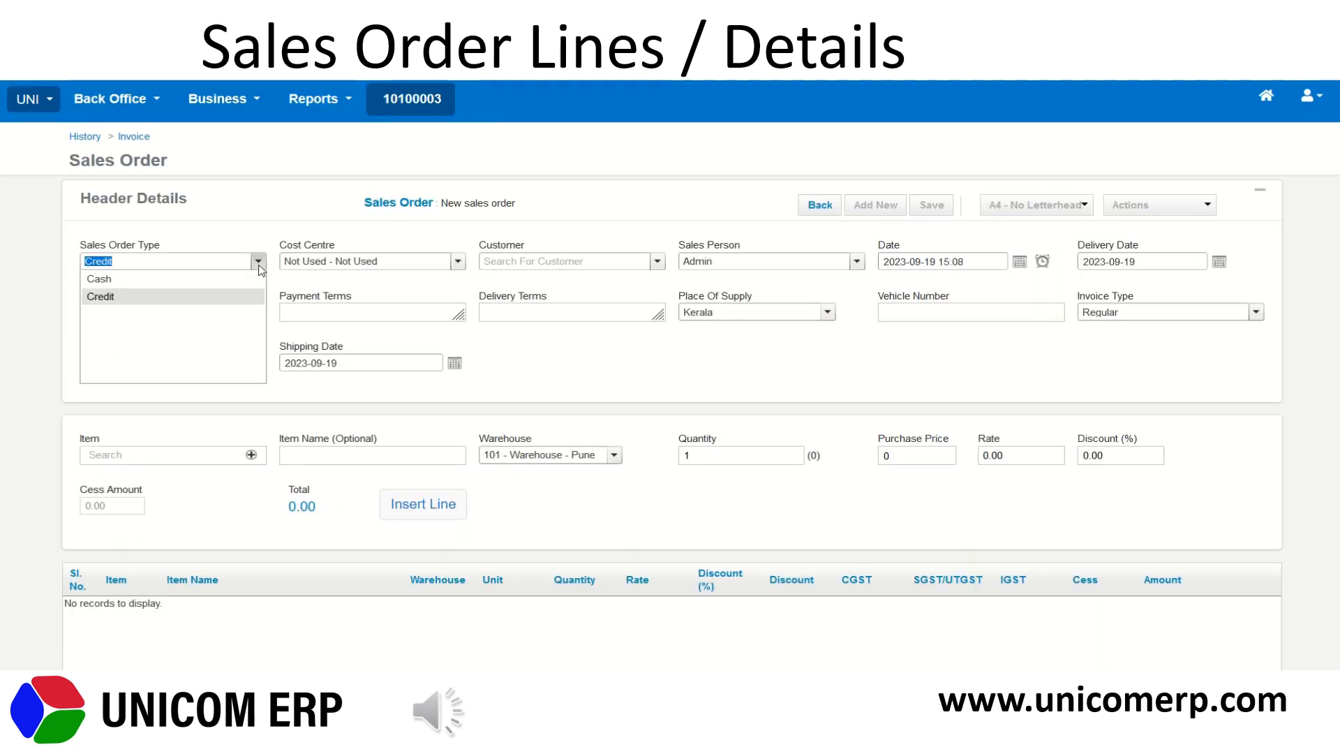
pyautogui.click(241, 304)
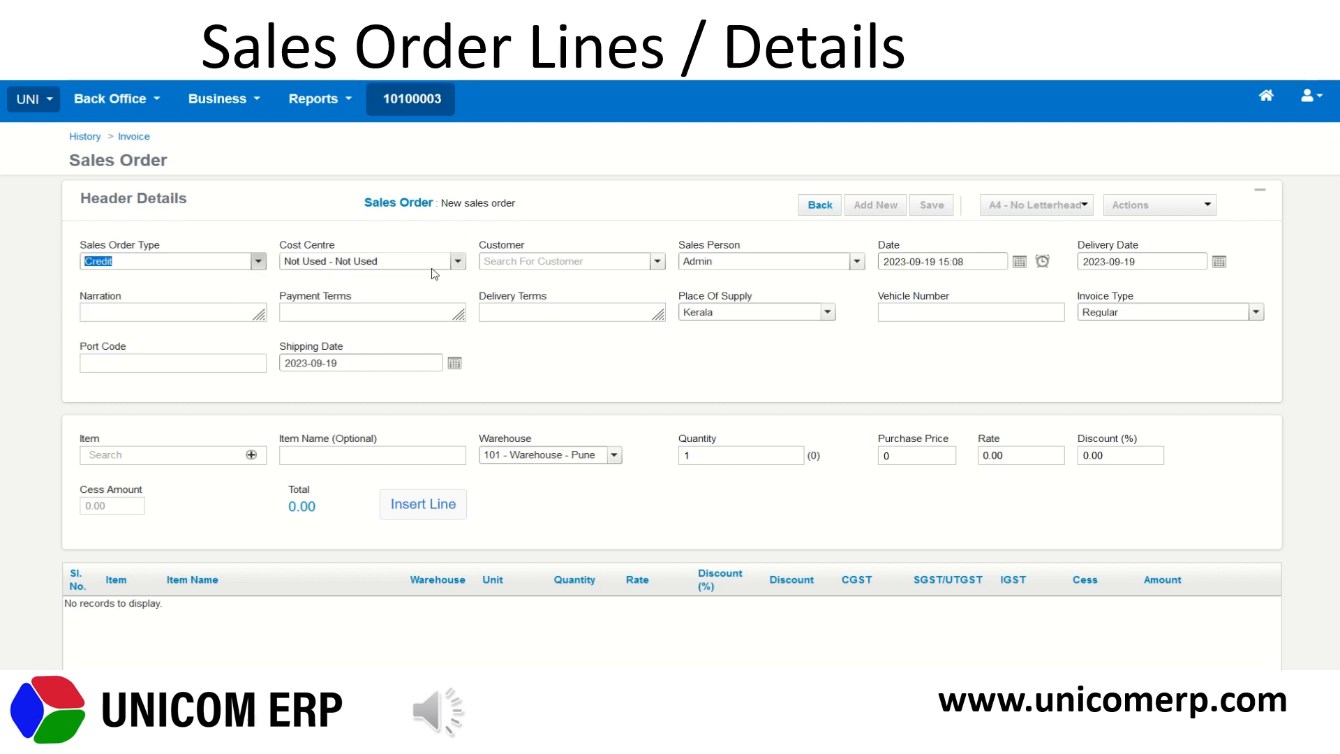
pyautogui.click(552, 262)
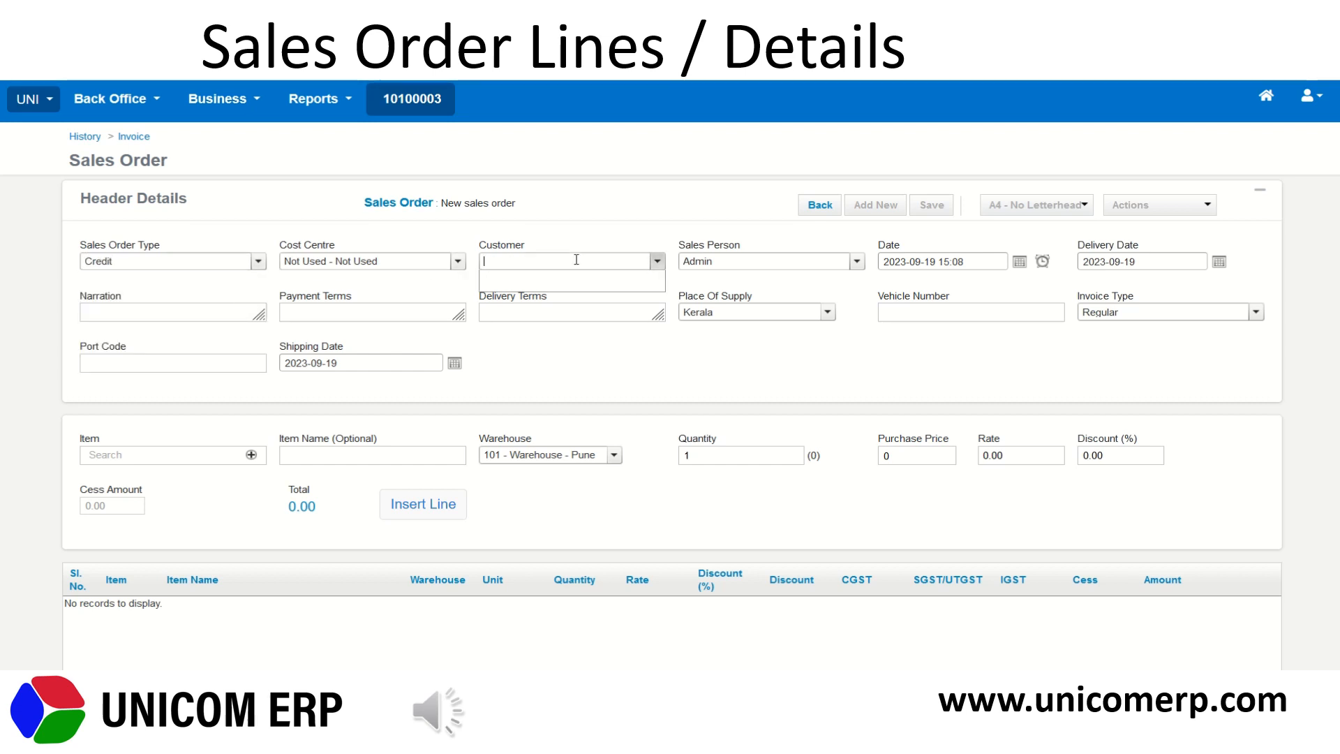
pyautogui.click(604, 321)
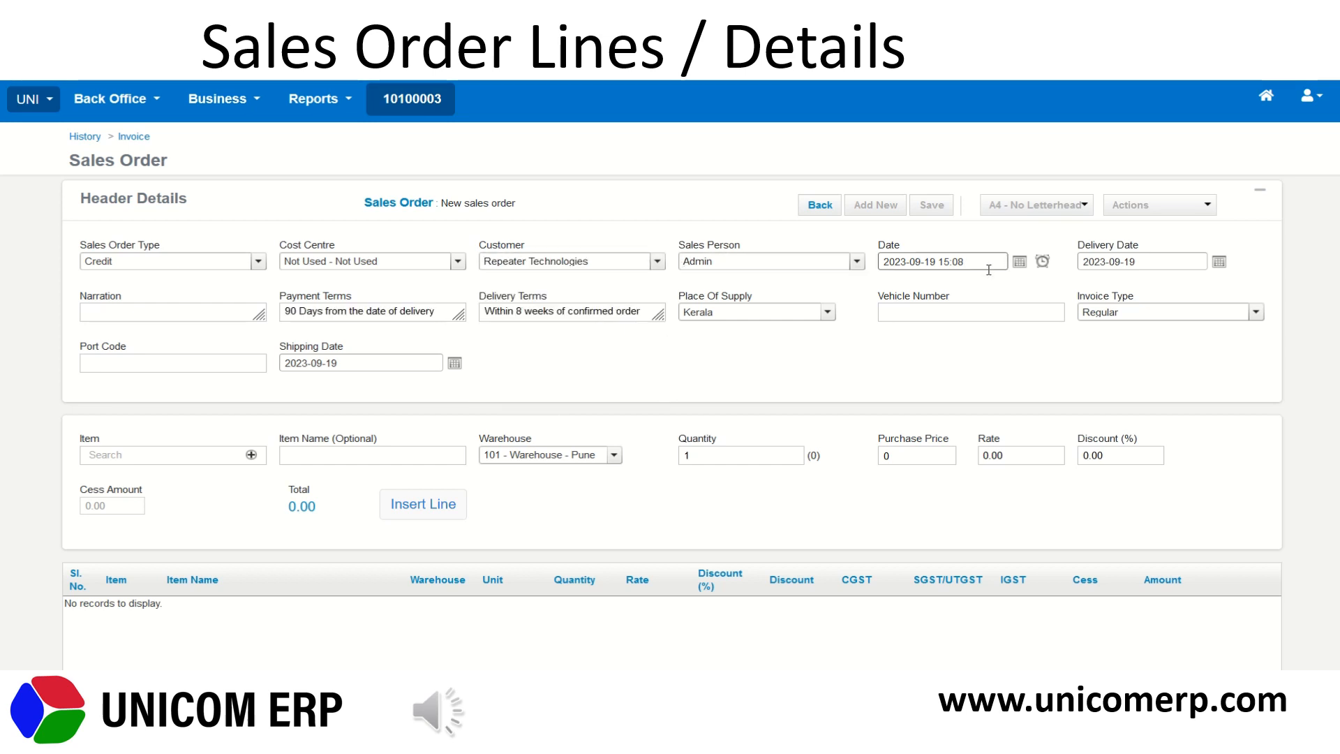
# - Set the new sales order's date to 2023-09-18 and enter "Header remarks" as the narration
pyautogui.click(1020, 262)
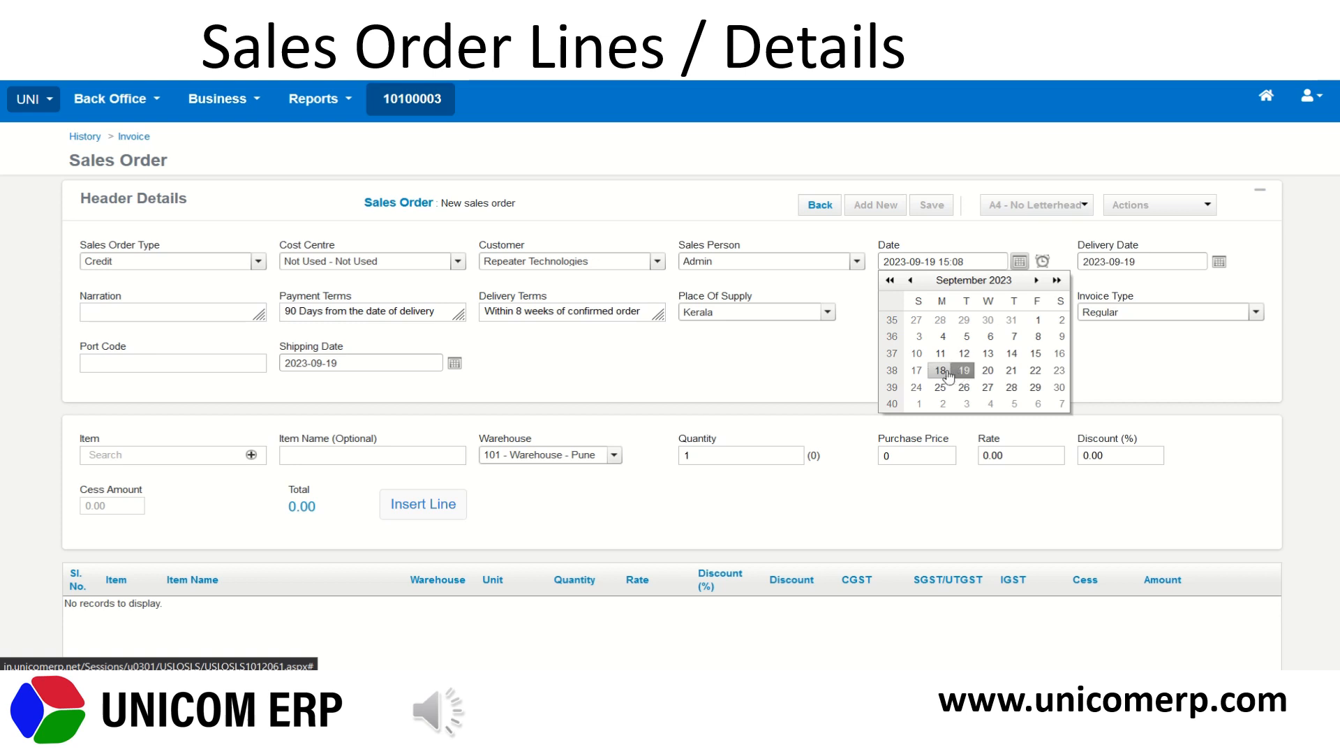
pyautogui.click(940, 370)
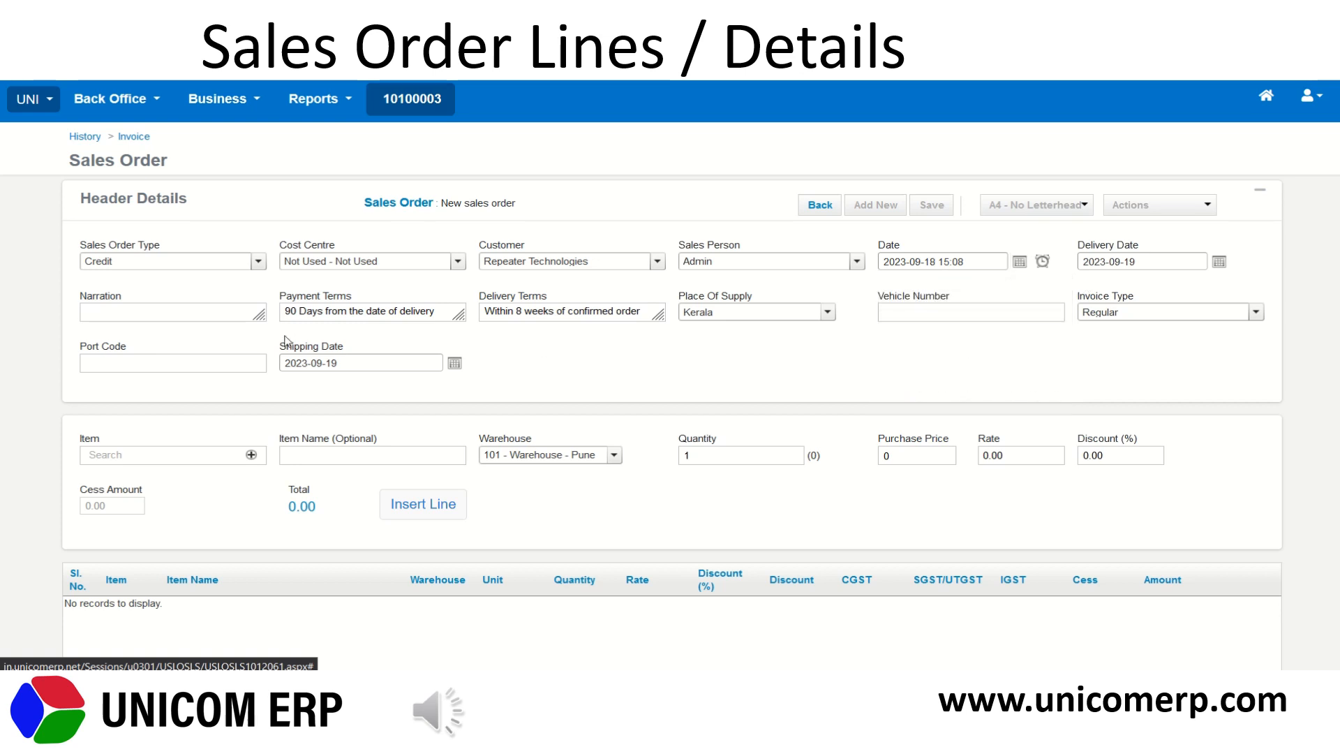
pyautogui.click(252, 315)
pyautogui.write('Header remarks')
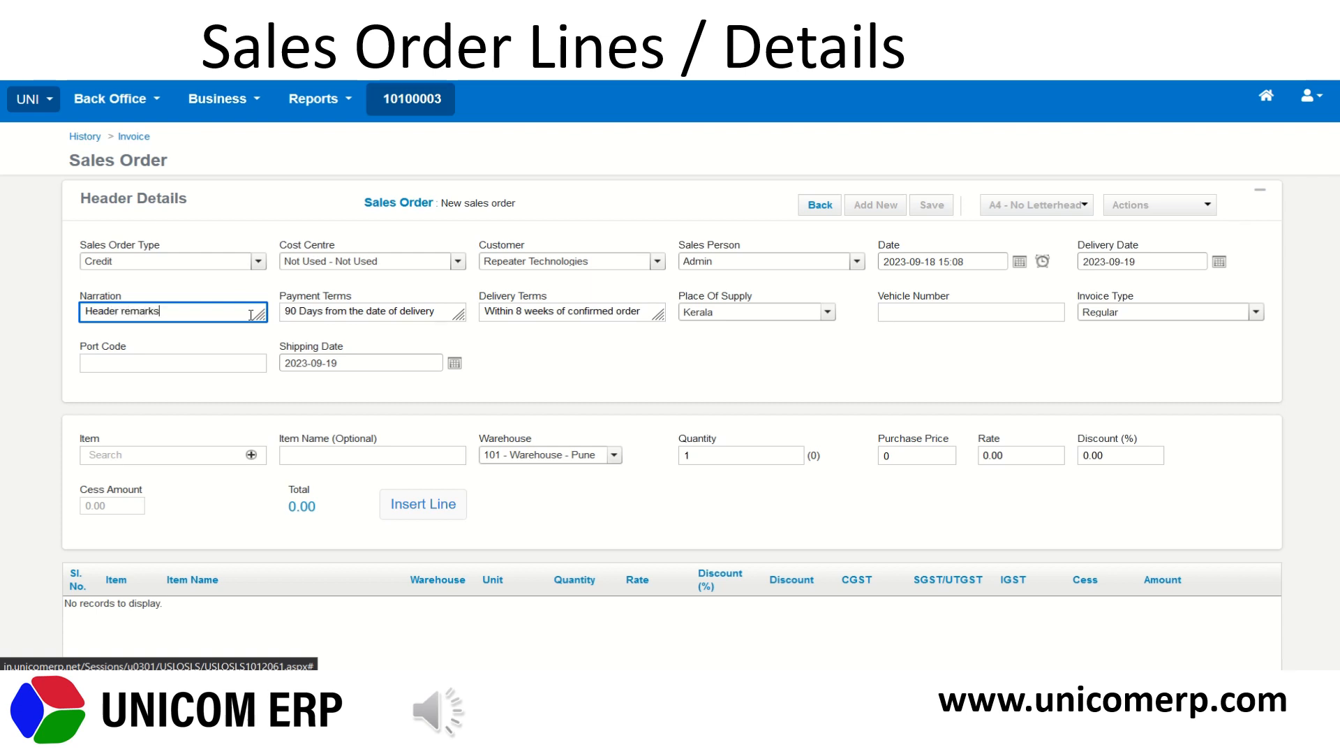
pyautogui.click(469, 316)
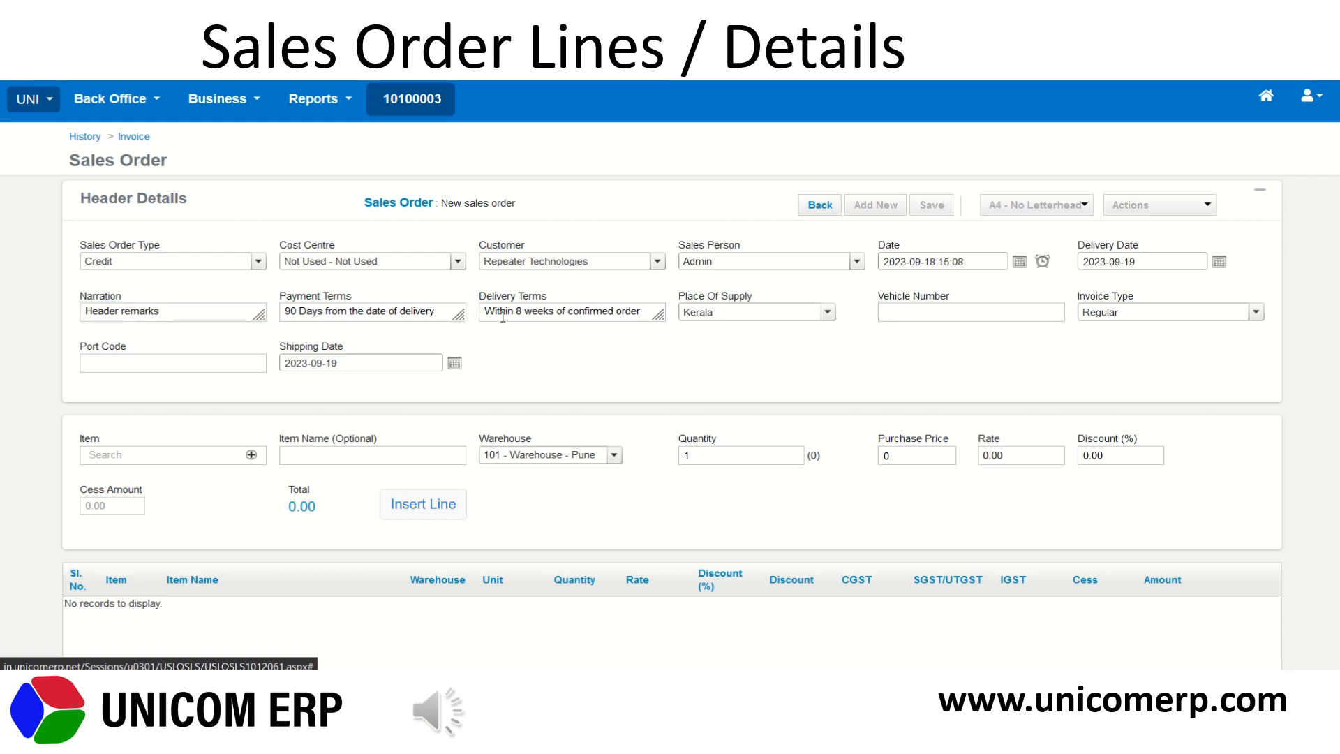
# - Review the sales order's payment terms, delivery terms and place of supply, and enter vehicle number 1234 and port code 5236
pyautogui.click(438, 313)
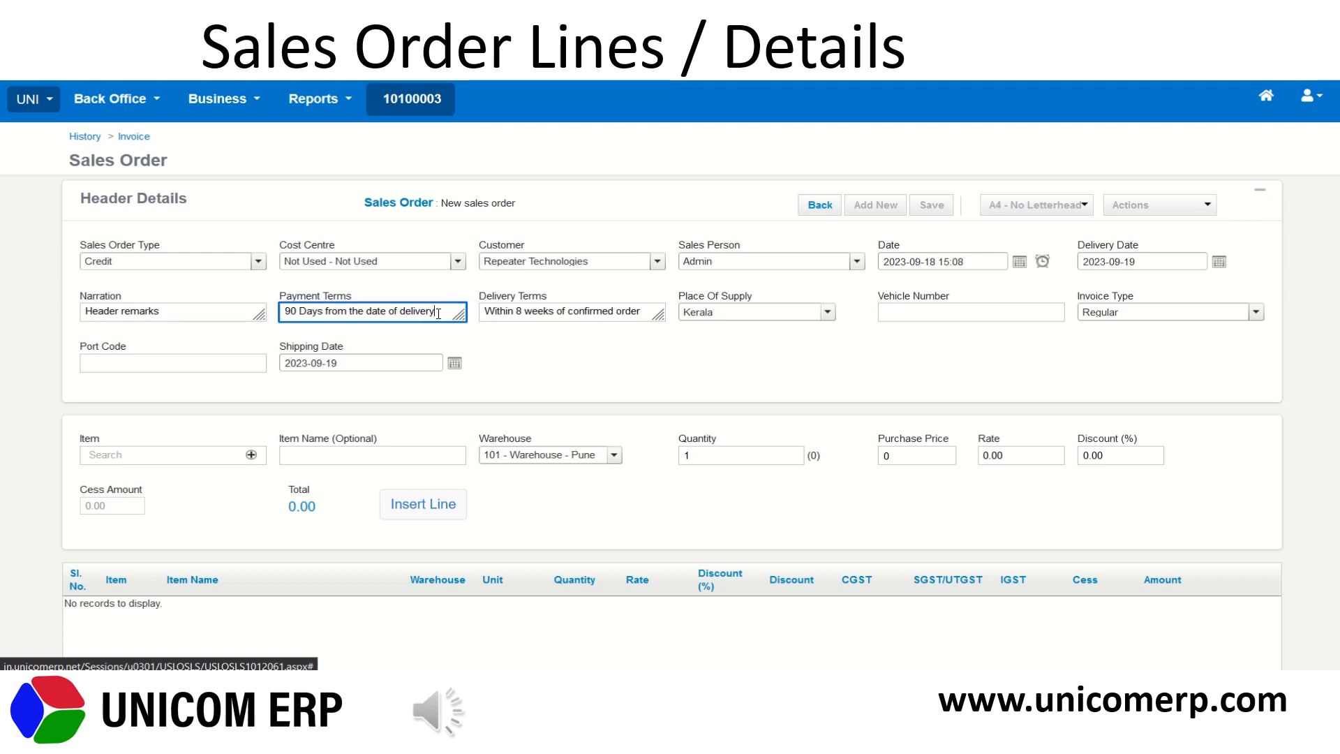
pyautogui.click(579, 312)
pyautogui.click(826, 314)
pyautogui.click(826, 314)
pyautogui.click(938, 315)
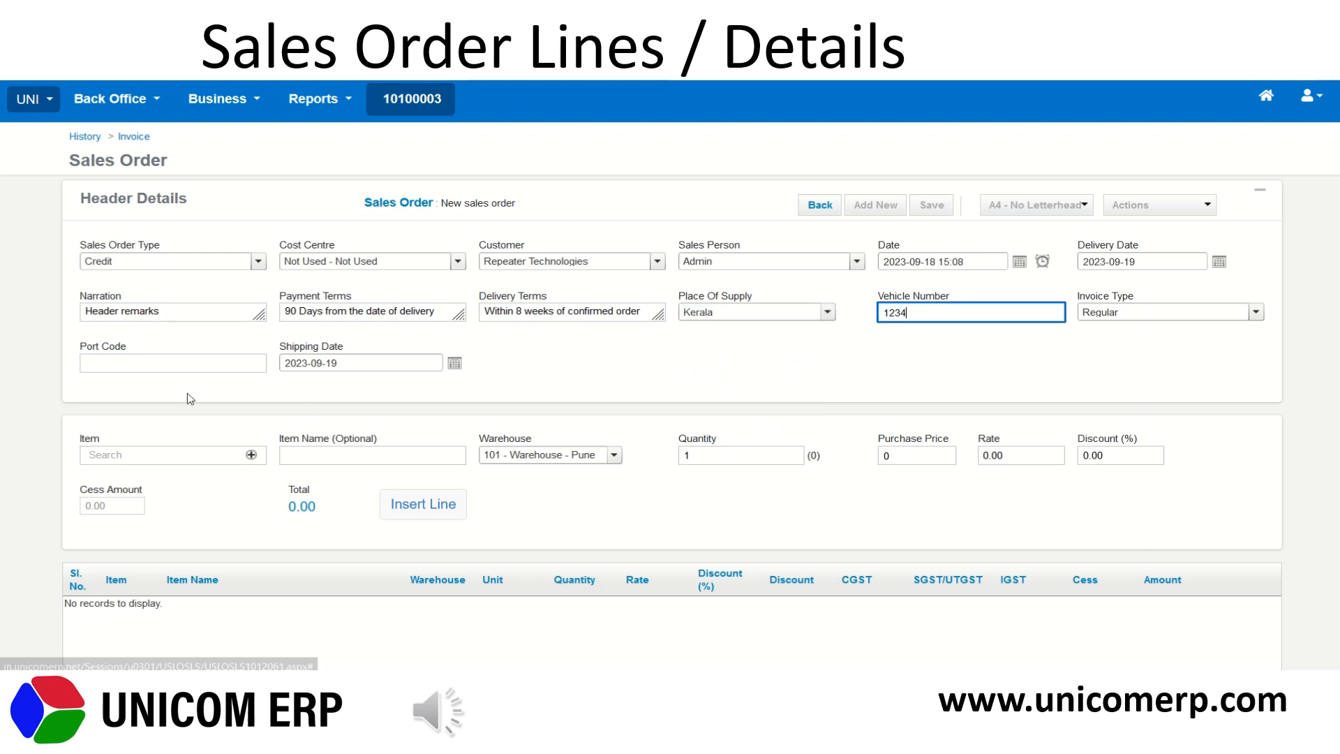
pyautogui.click(235, 360)
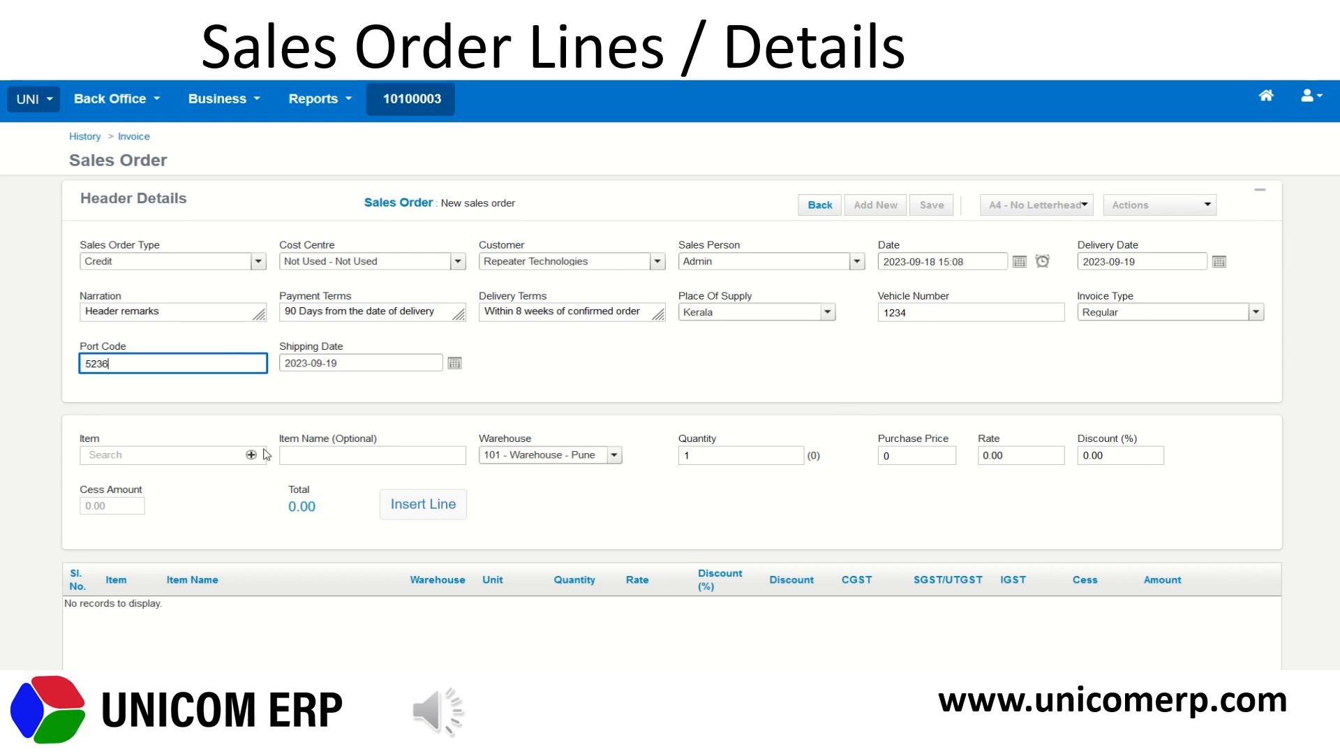
# - Start an order line for item 302002 Fan - 3Leaf, with "narration" ending its item name and a quantity of 2
pyautogui.click(191, 455)
pyautogui.write('302')
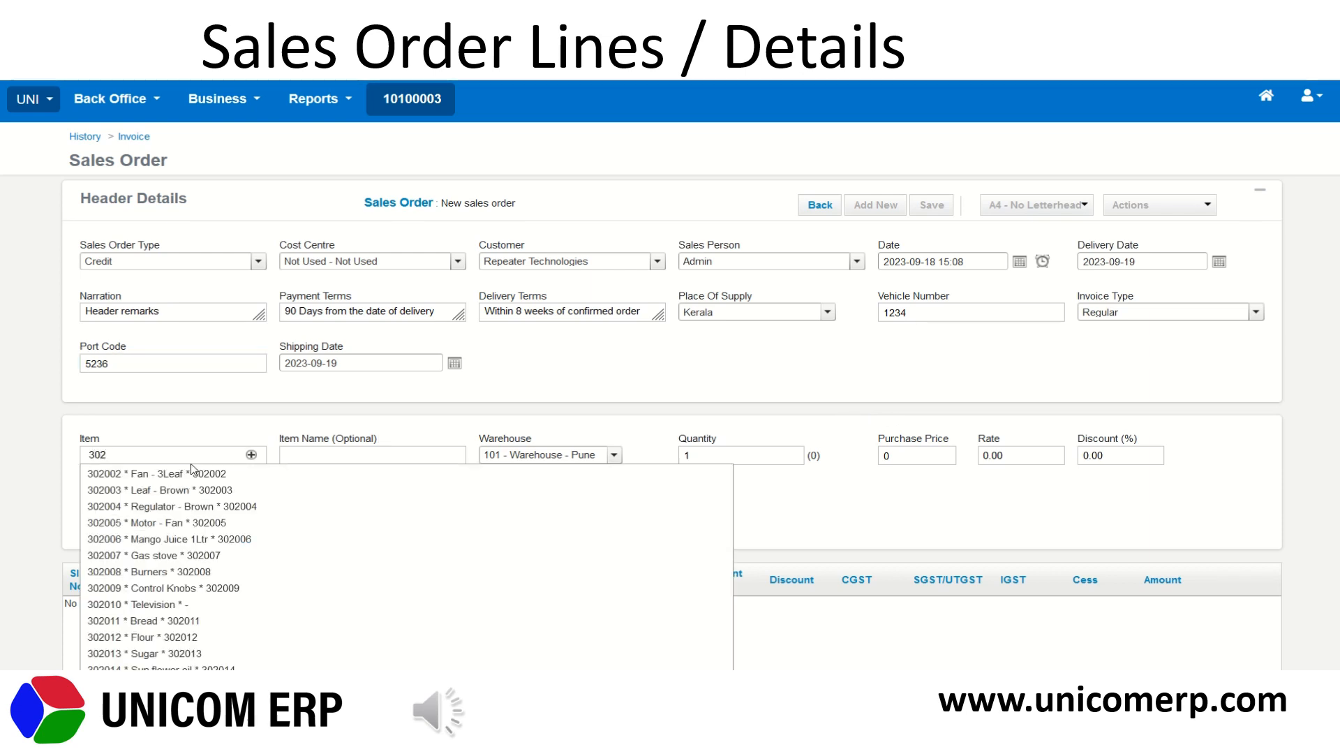
pyautogui.click(195, 475)
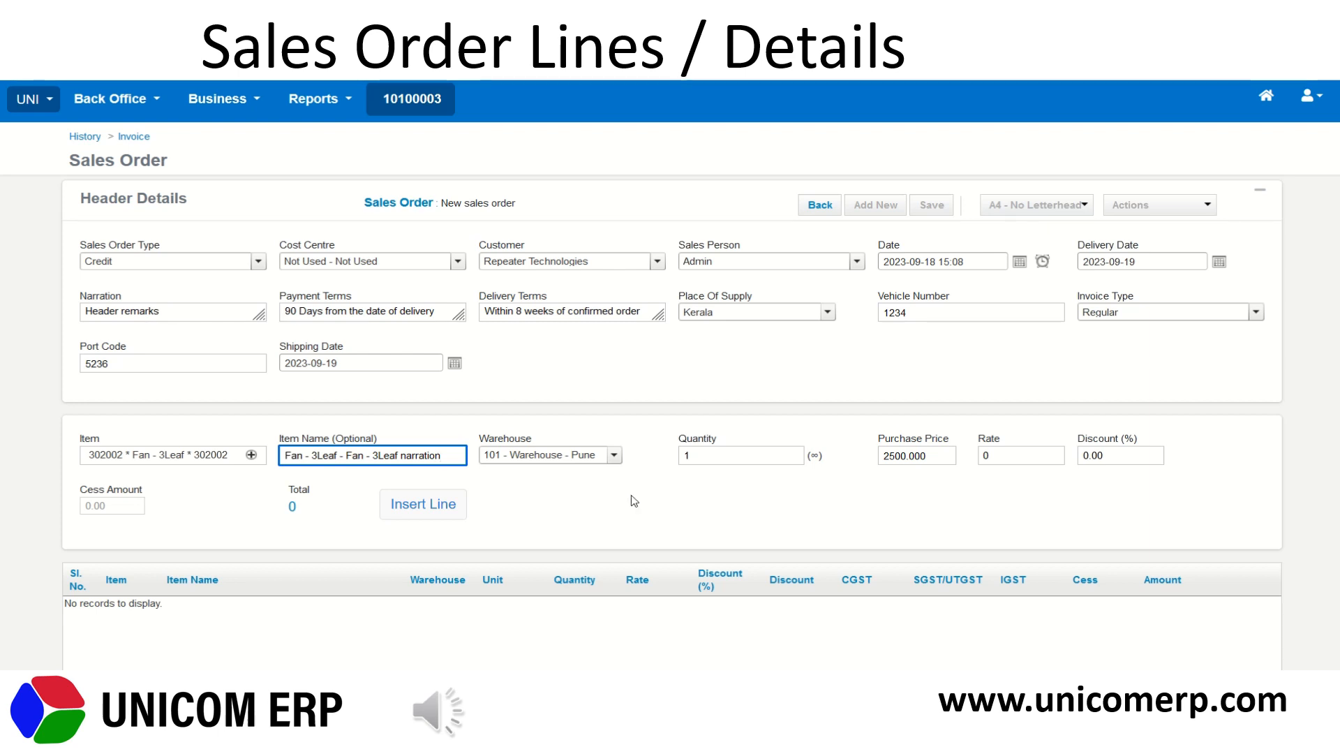
pyautogui.click(717, 455)
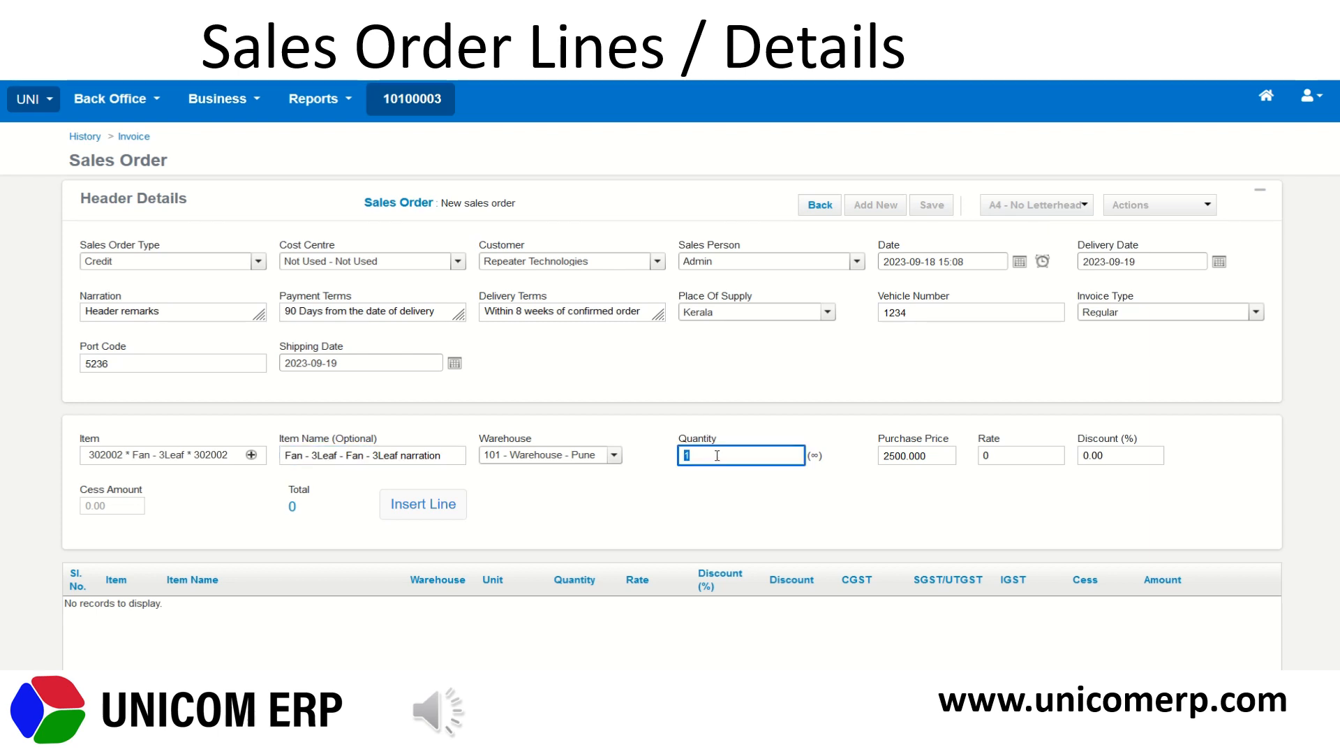
pyautogui.write('2')
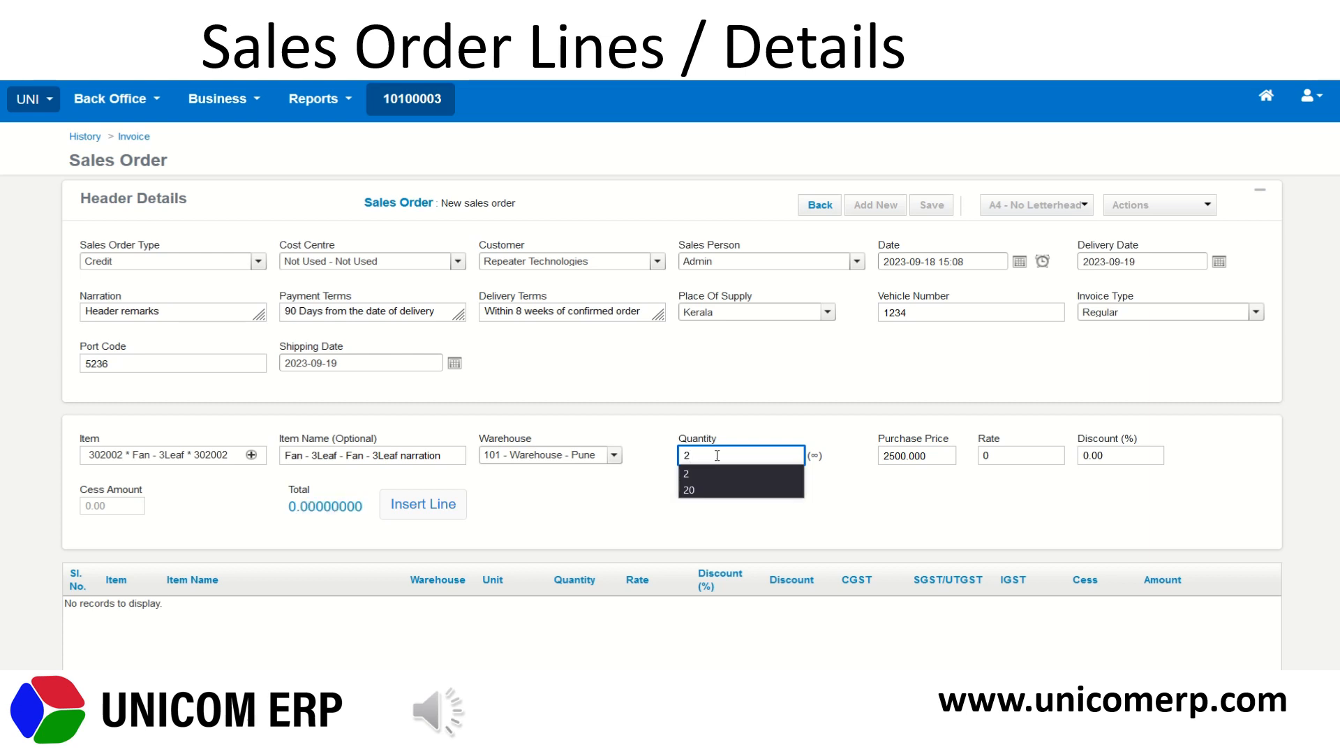
pyautogui.press('Tab')
pyautogui.press('Tab')
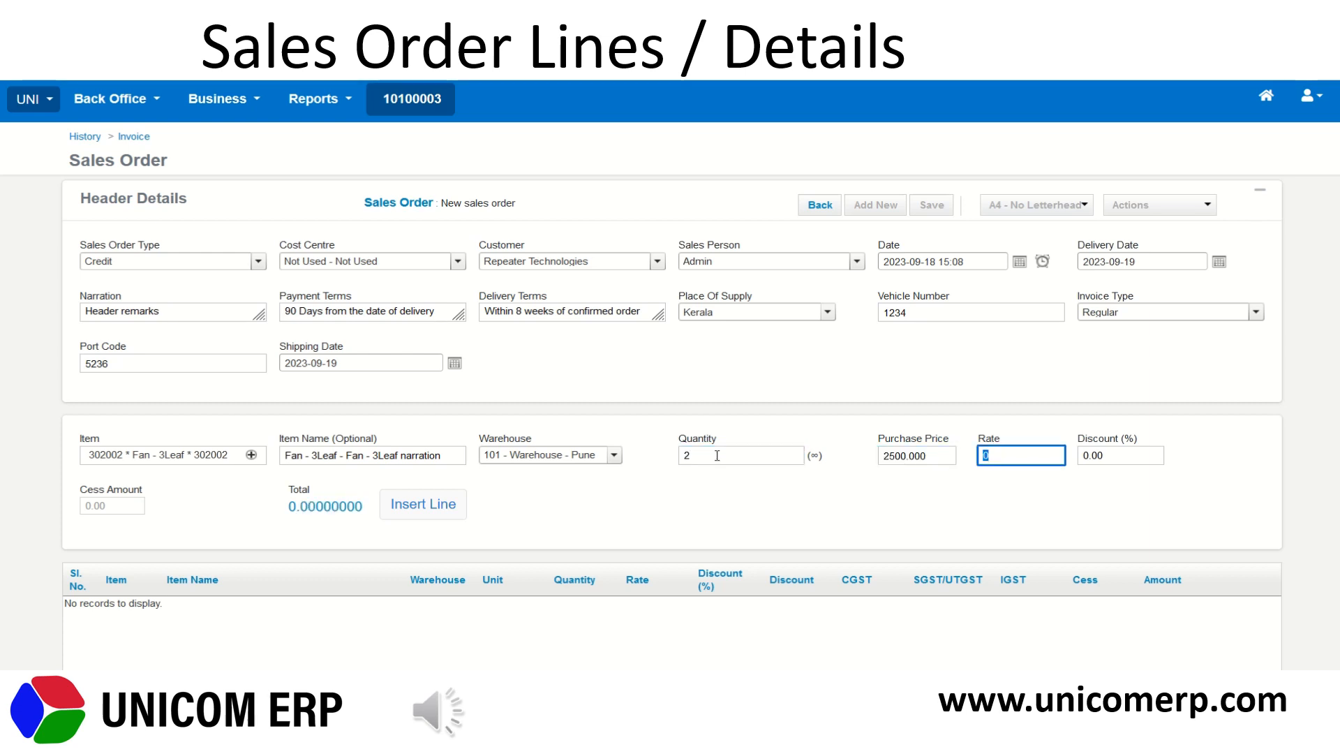
# - Set the fan line's rate to 500 and discount to 1%, and insert the line into the order
pyautogui.write('00')
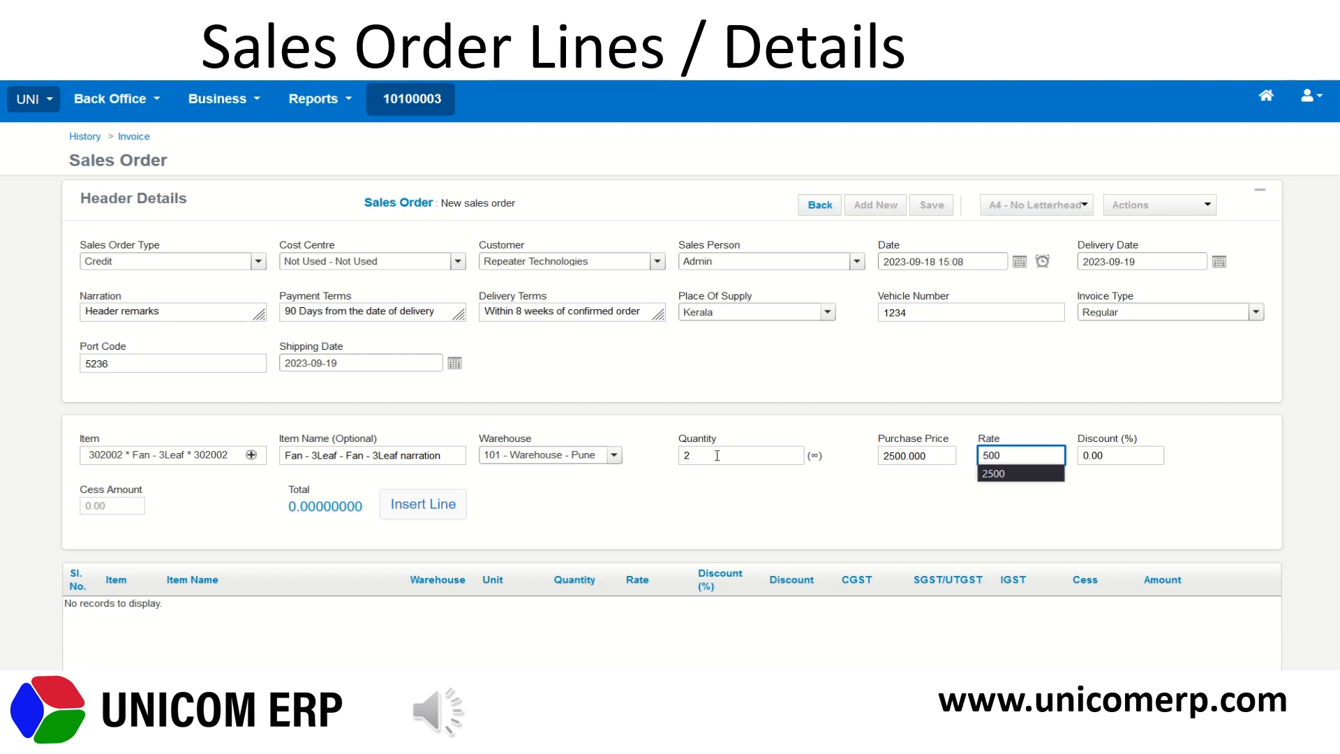
pyautogui.press('Tab')
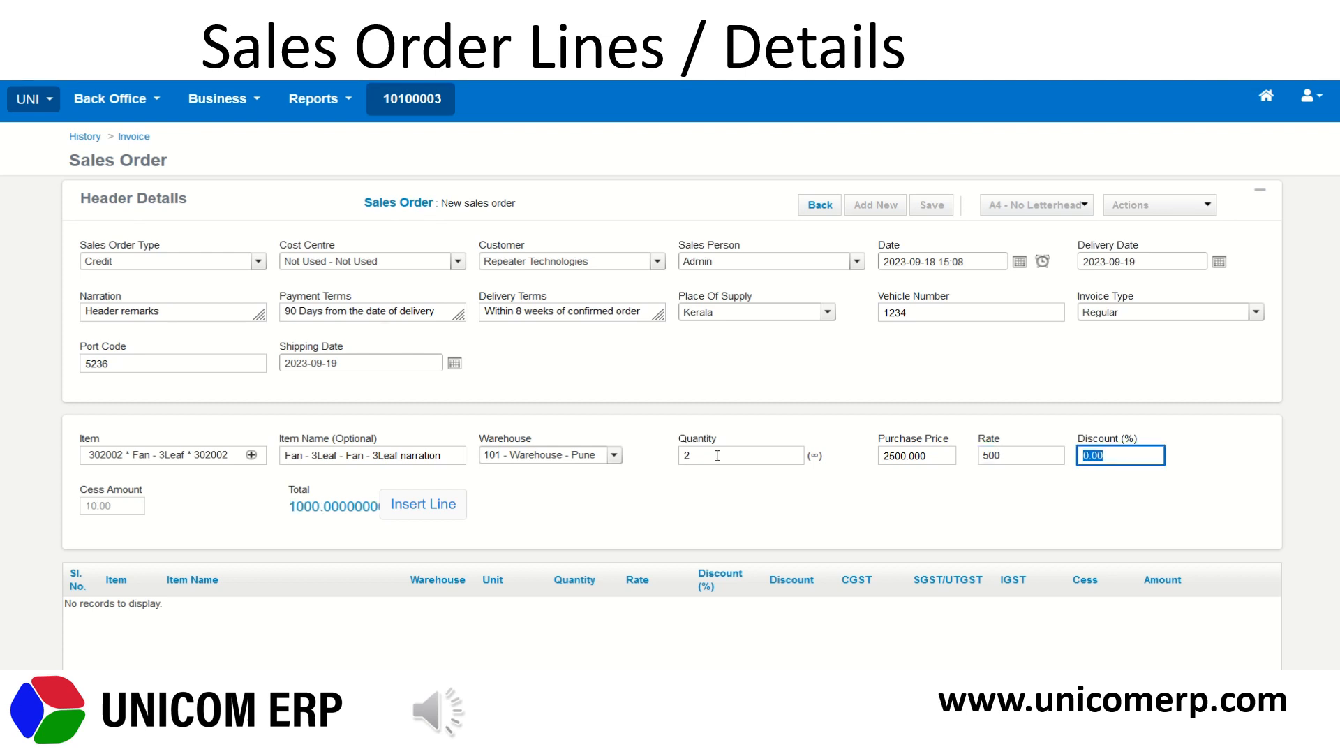
pyautogui.write('1')
pyautogui.press('Tab')
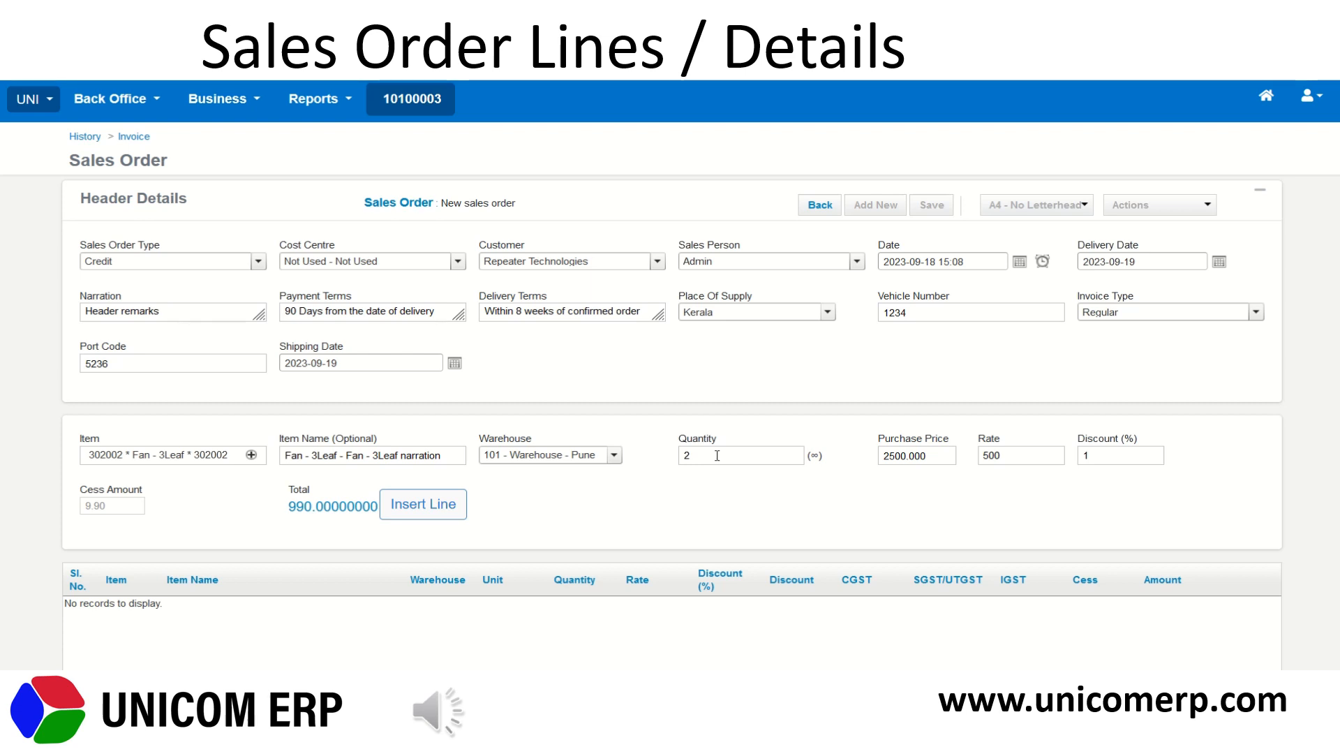
pyautogui.press('Return')
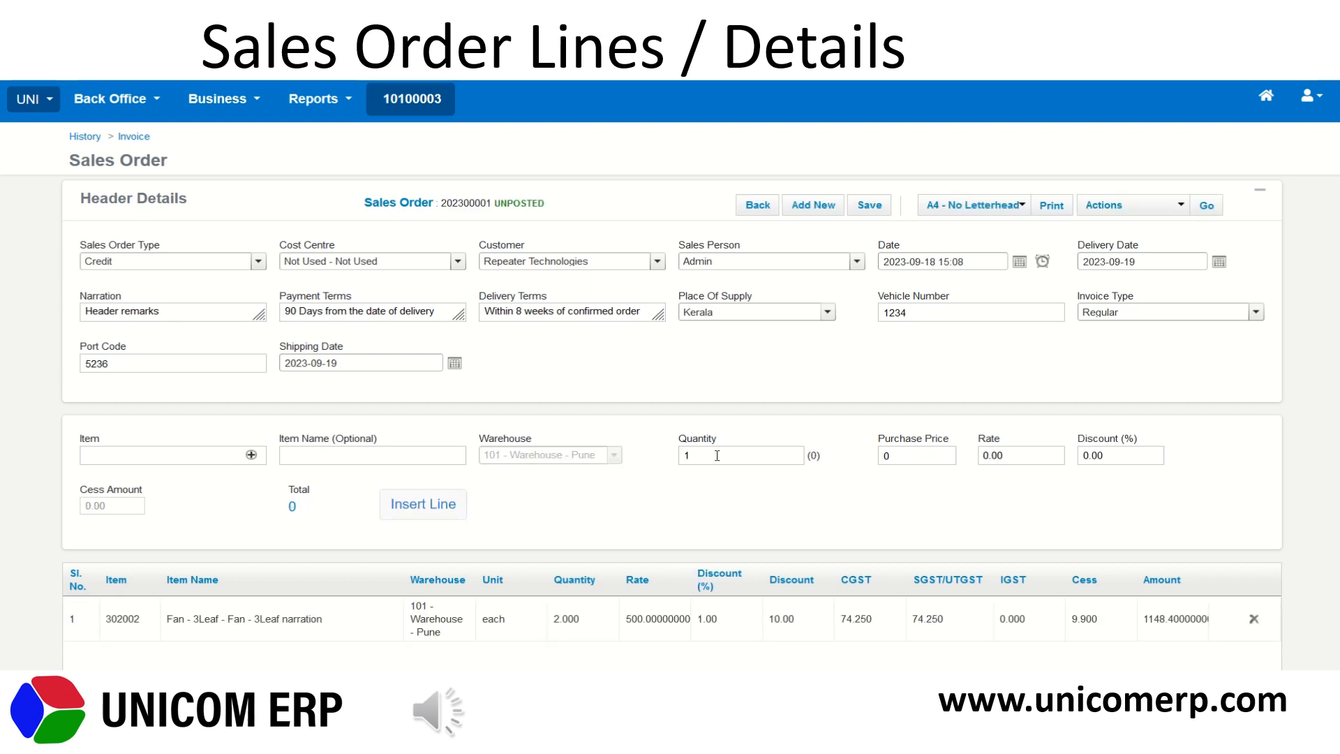
pyautogui.scroll(-3, 670, 356)
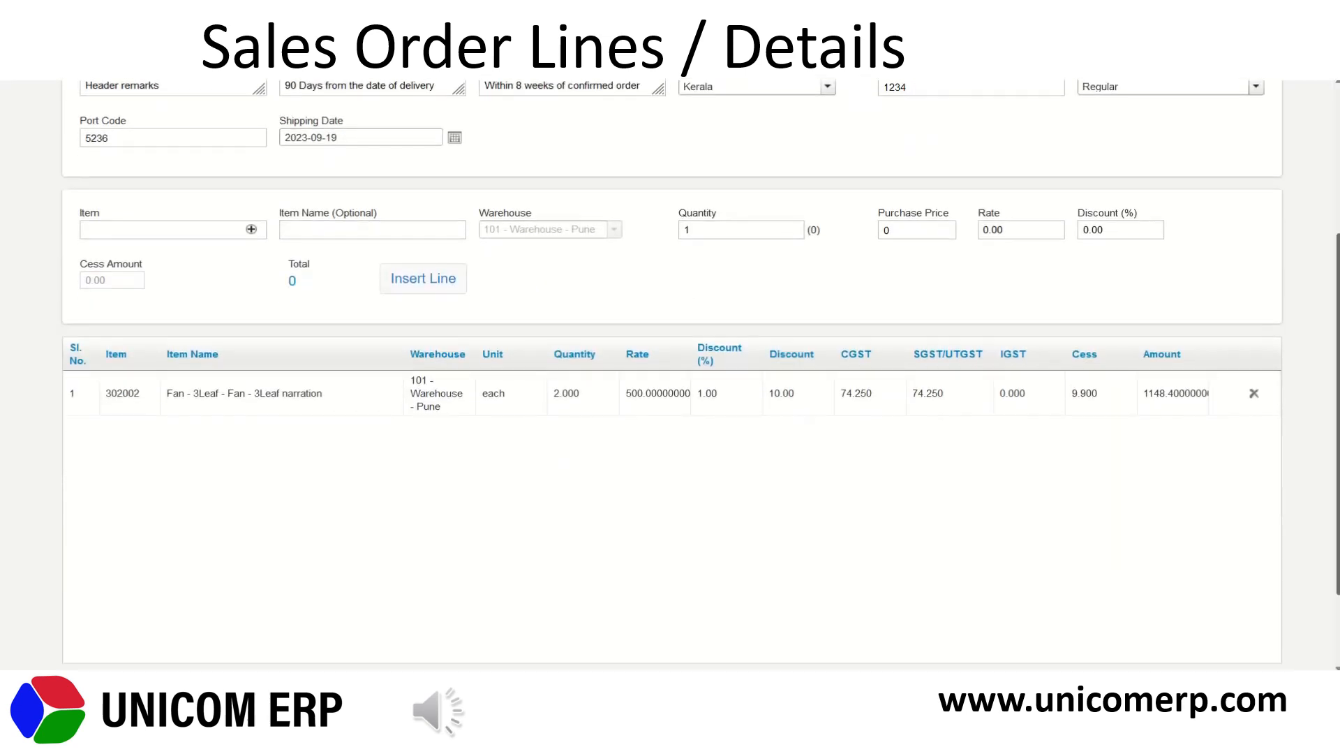
pyautogui.scroll(1, 670, 374)
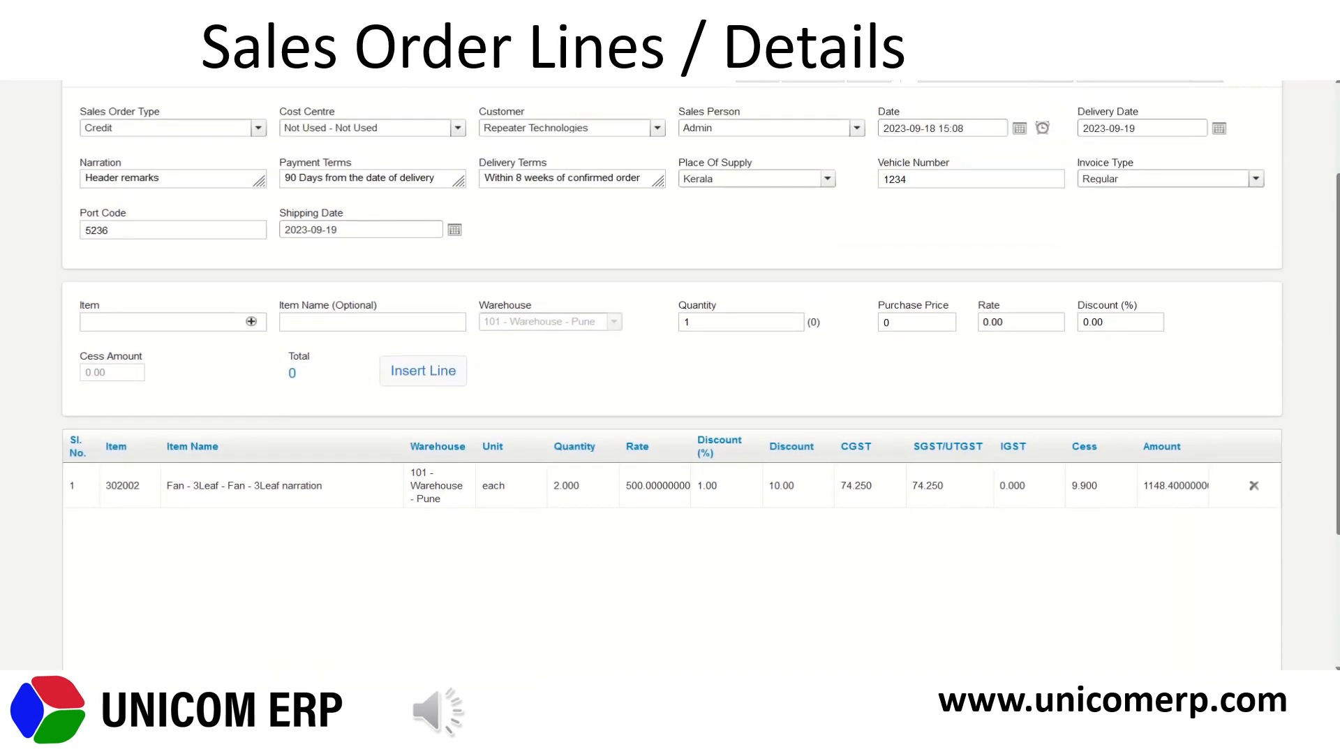
# - Start a second order line for item 302005 Motor - Fan with a quantity of 2
pyautogui.scroll(1, 652, 446)
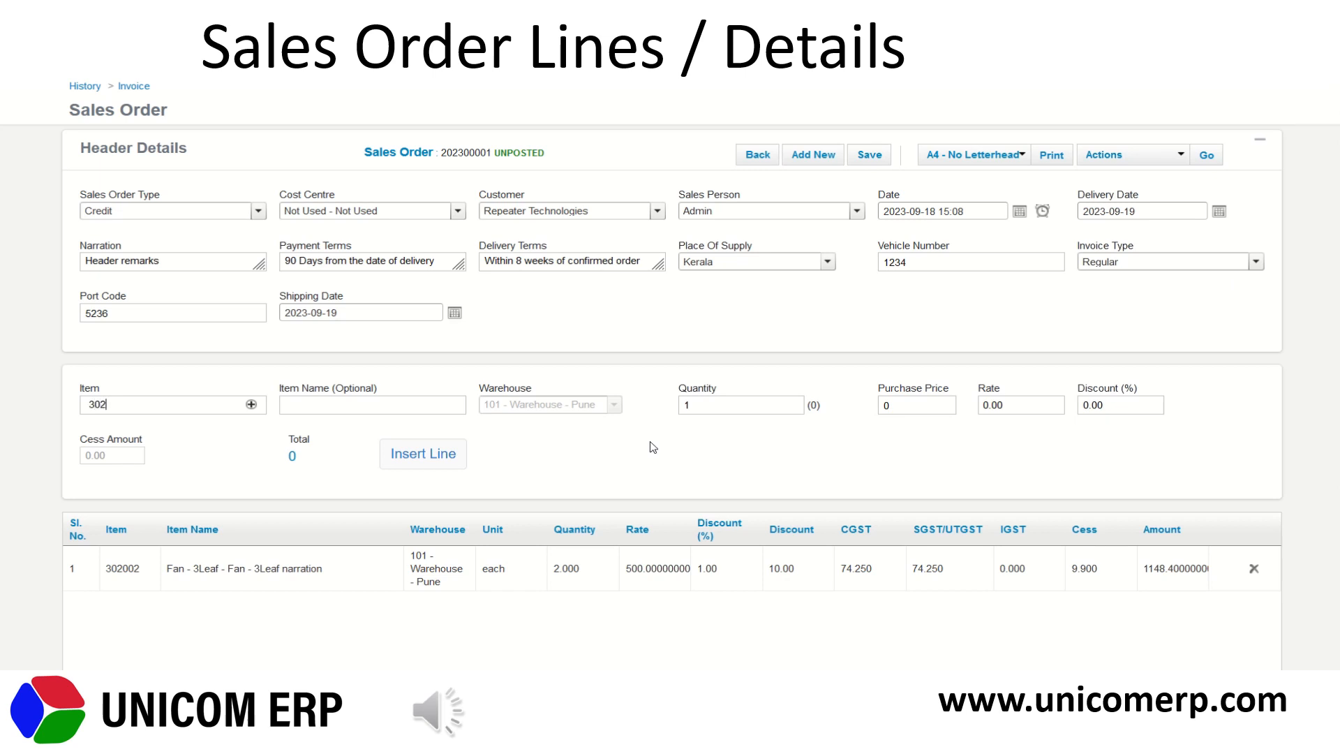
pyautogui.click(244, 480)
pyautogui.scroll(1, 268, 479)
pyautogui.click(781, 459)
pyautogui.press('BackSpace')
pyautogui.write('2')
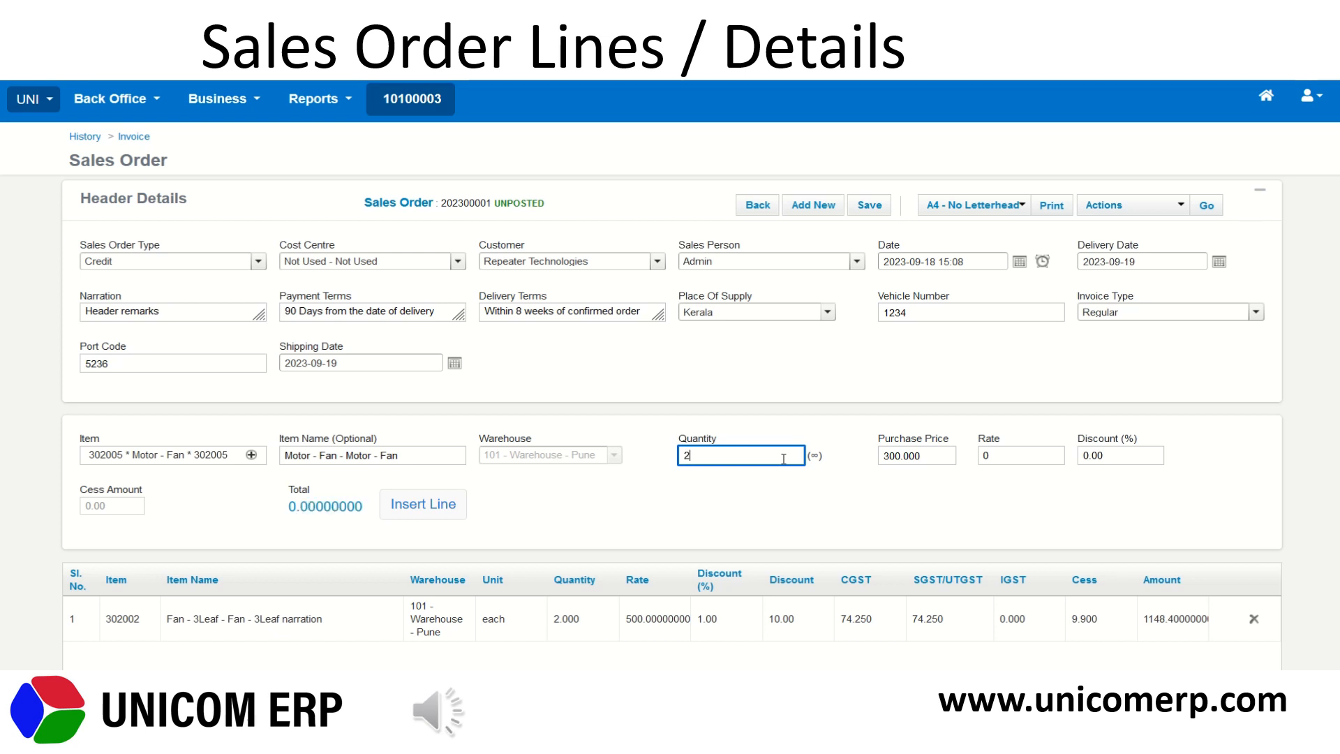
pyautogui.press('Tab')
pyautogui.press('Tab')
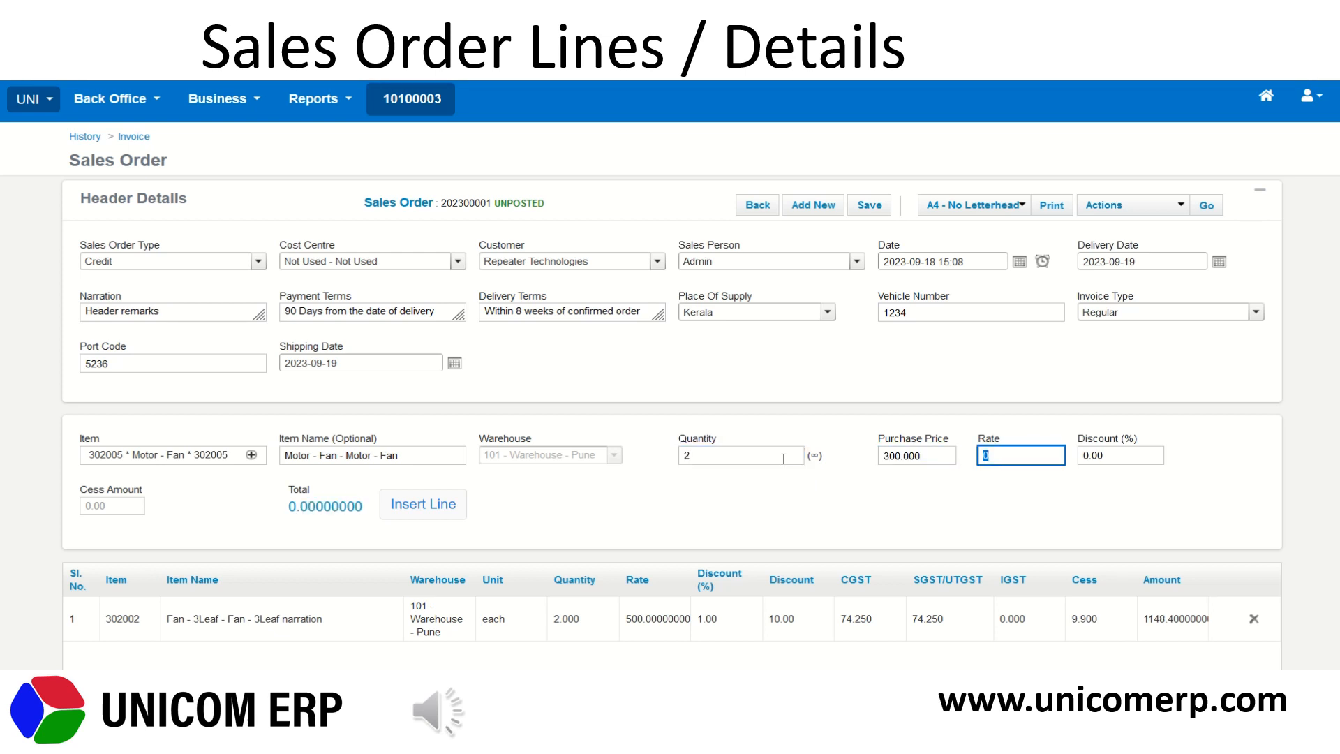
# - Set the motor line's rate to 200, insert it into the order, and check the lines and invoice value
pyautogui.write('200')
pyautogui.press('Tab')
pyautogui.press('Tab')
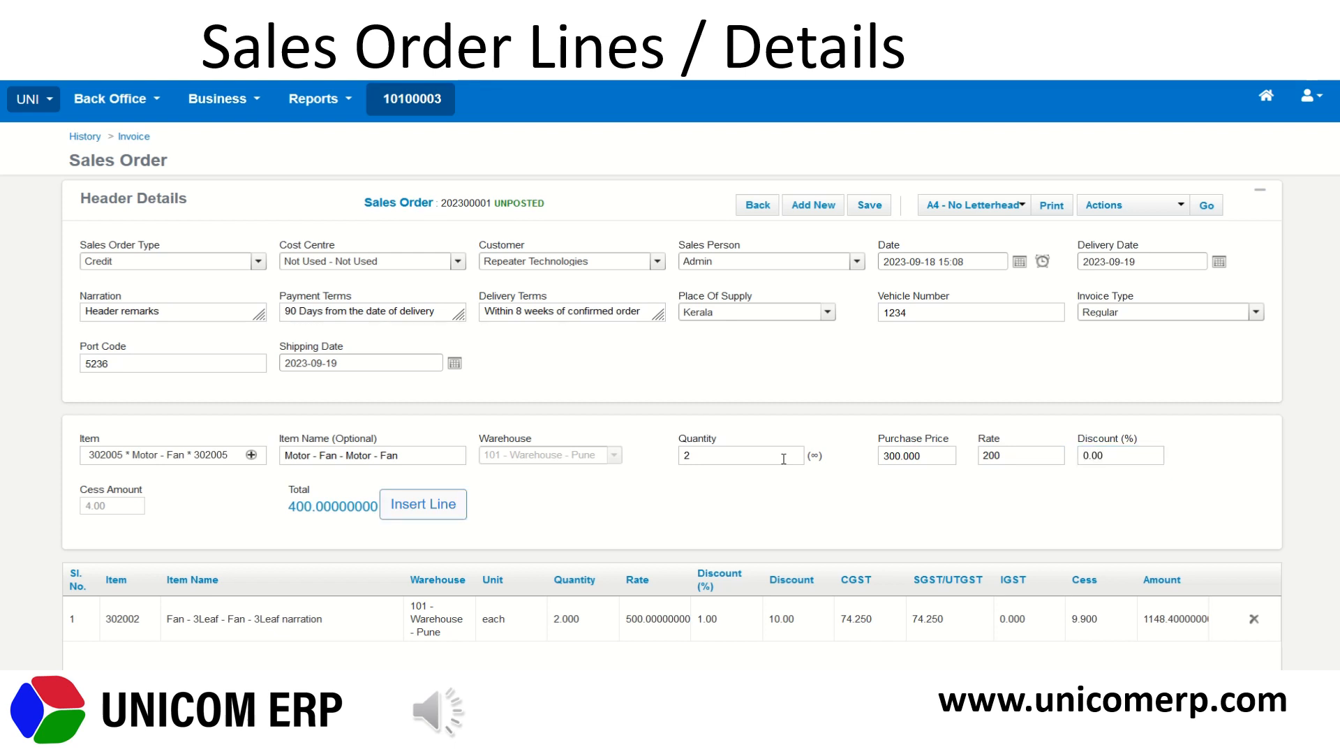
pyautogui.press('Return')
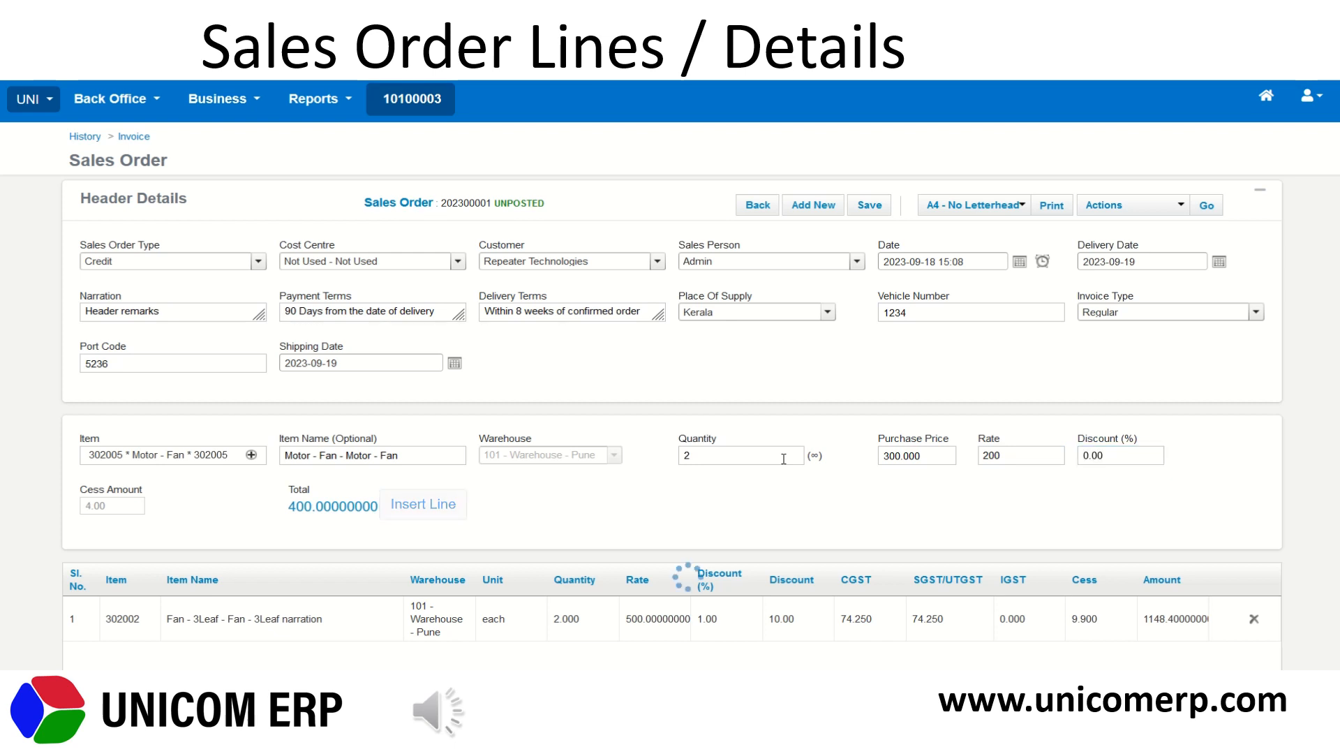
pyautogui.scroll(-5, 1137, 358)
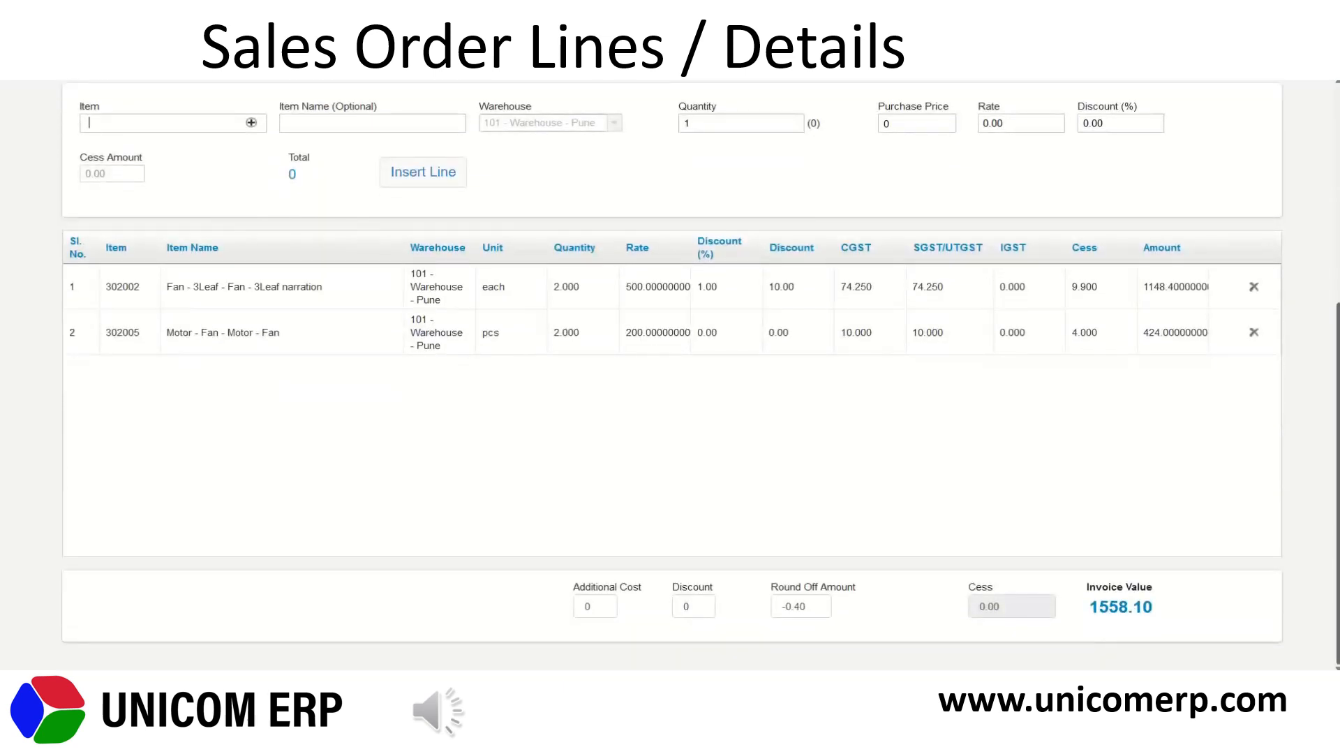
pyautogui.scroll(5, 670, 372)
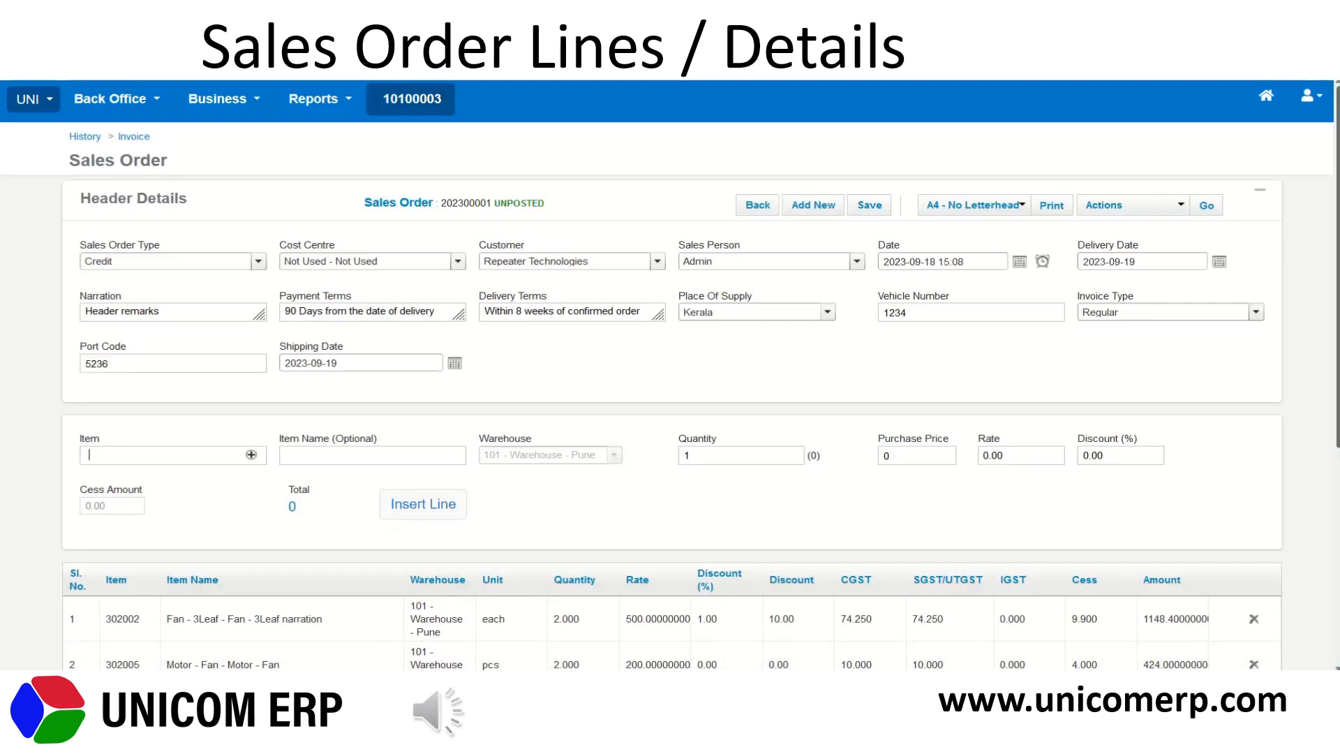
# - Change the quantity of the inserted Motor - Fan line to 3
pyautogui.scroll(-2, 595, 573)
pyautogui.click(595, 568)
pyautogui.doubleClick(595, 568)
pyautogui.write('3')
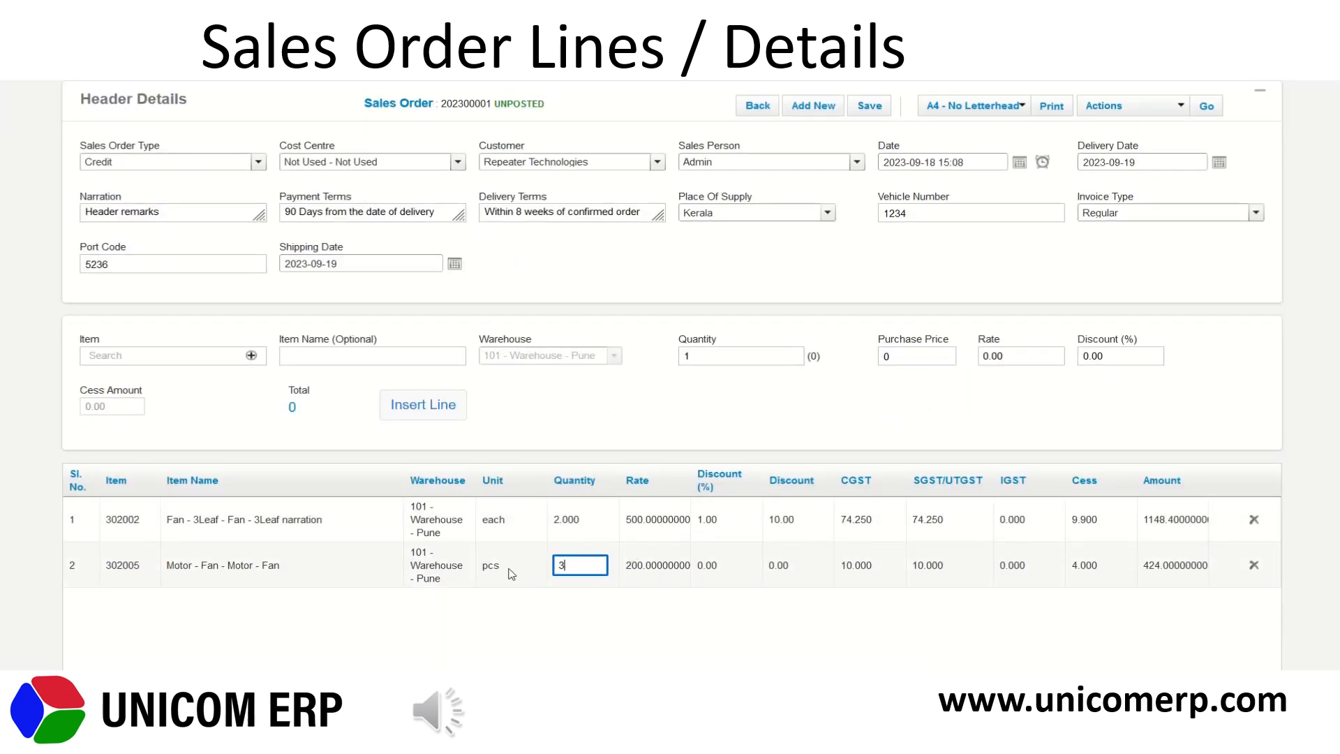
pyautogui.click(578, 624)
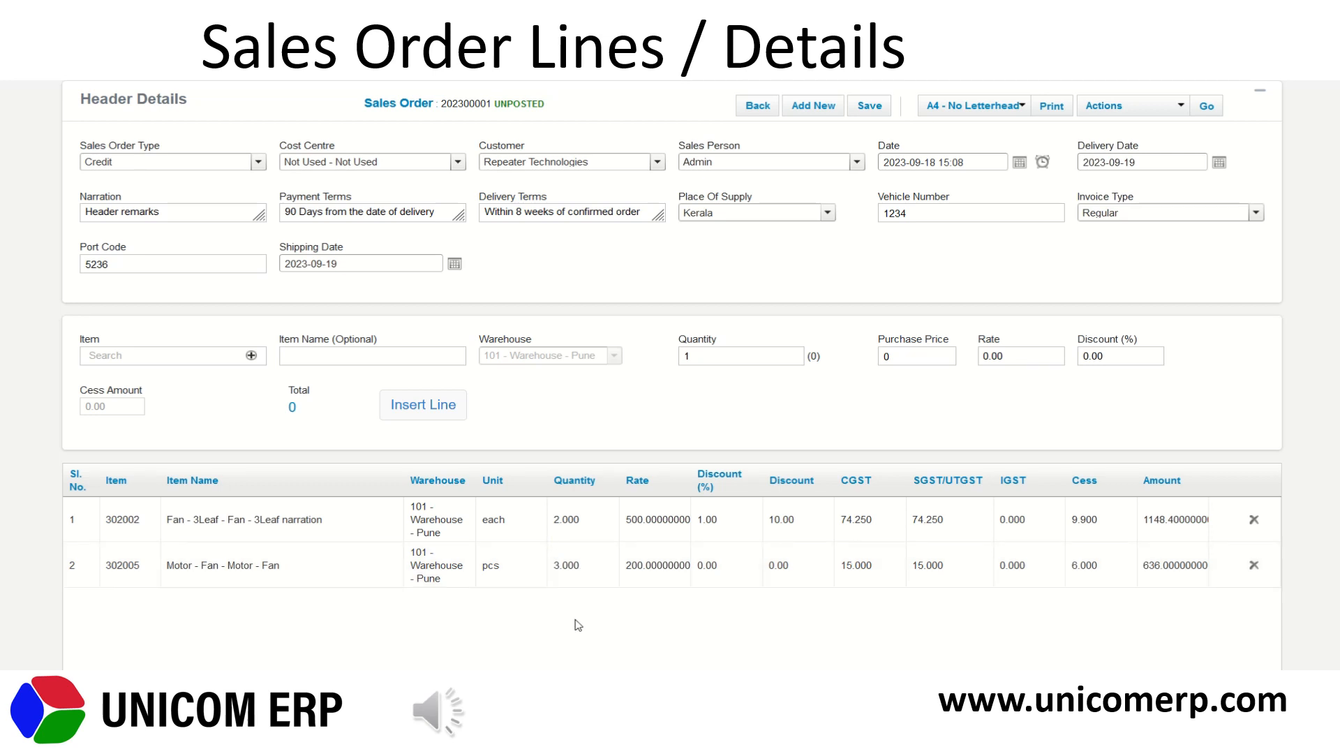
# - Append "line remarks" to the item name of the Motor - Fan line
pyautogui.click(339, 570)
pyautogui.write('line remarks')
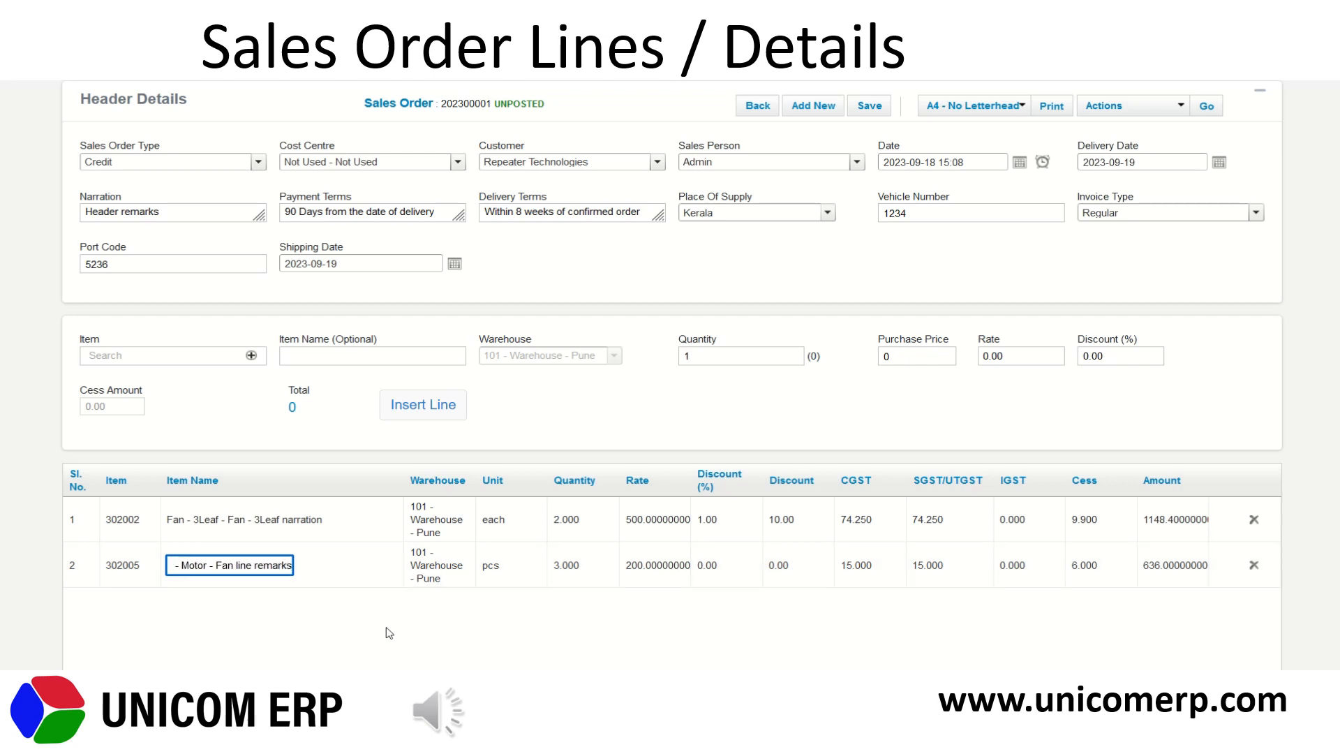
pyautogui.press('Return')
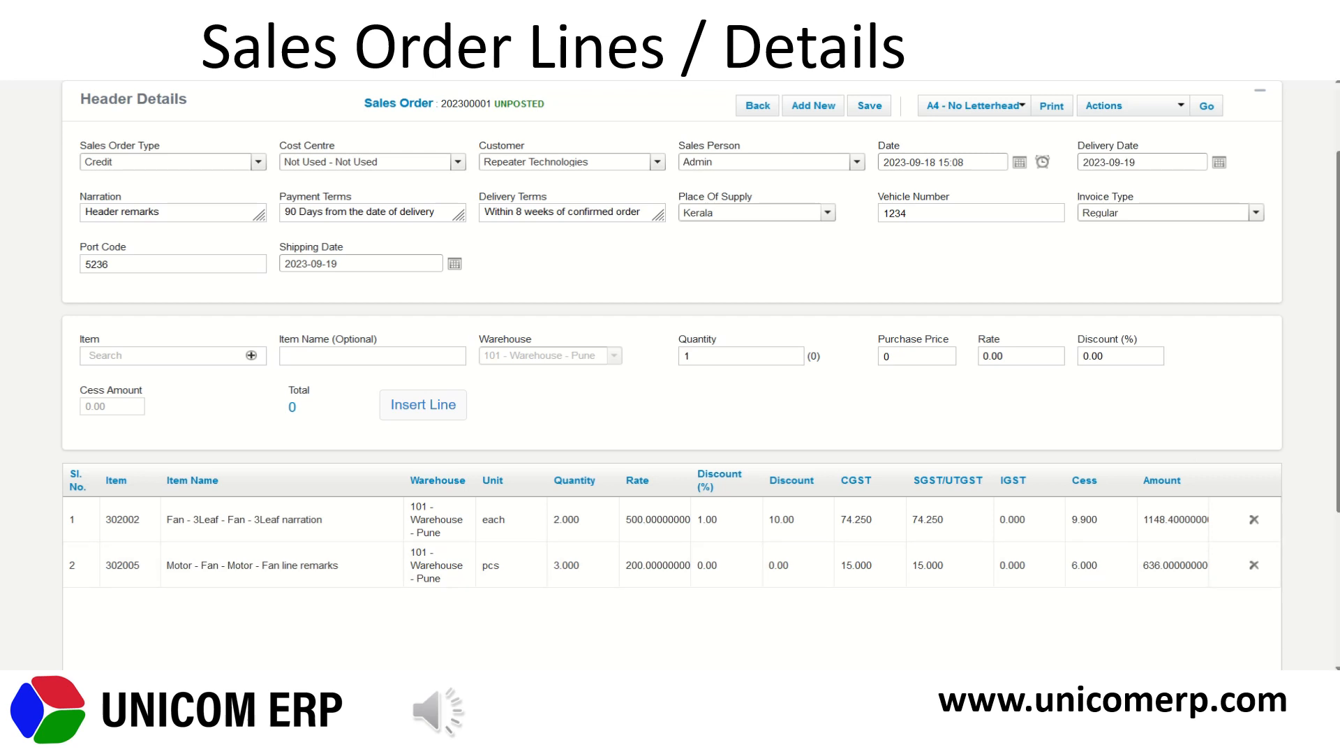
pyautogui.scroll(-3, 1194, 454)
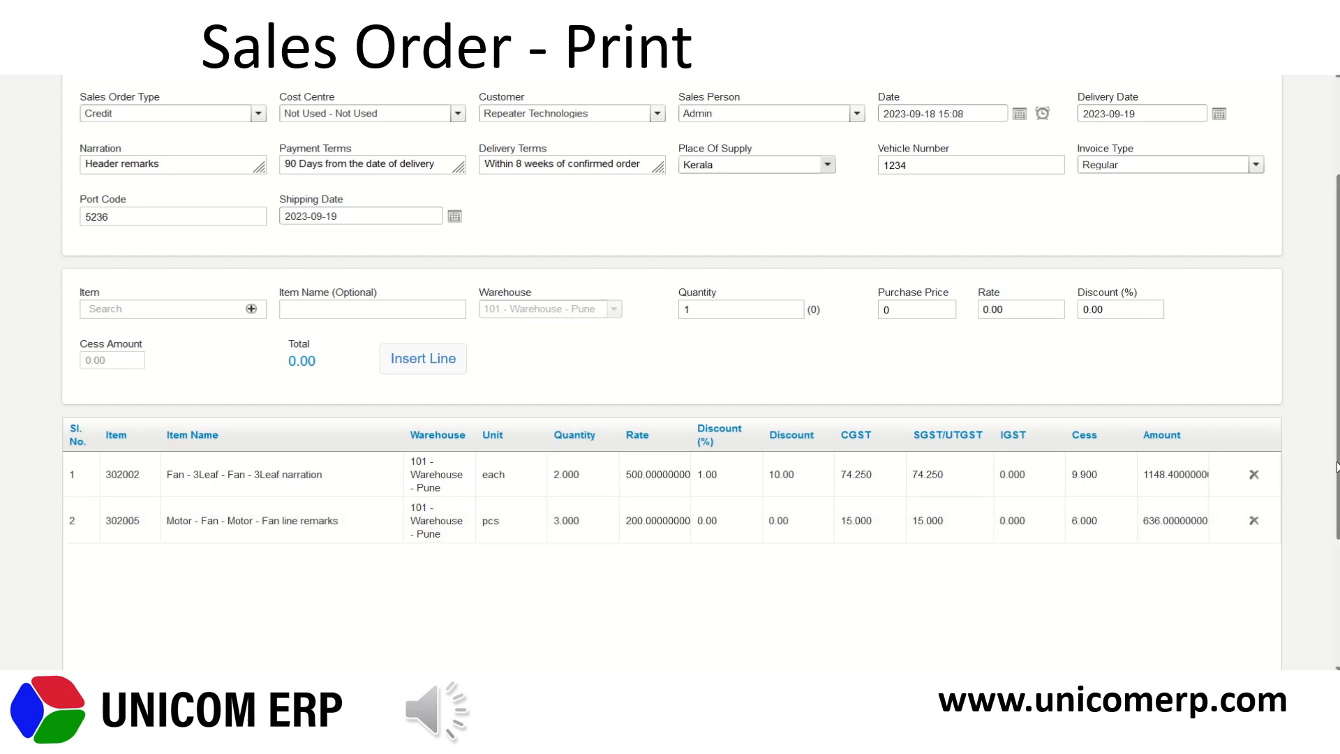
# - Print the sales order in the A4 - No Letterhead format and look through the generated document
pyautogui.scroll(2, 1337, 337)
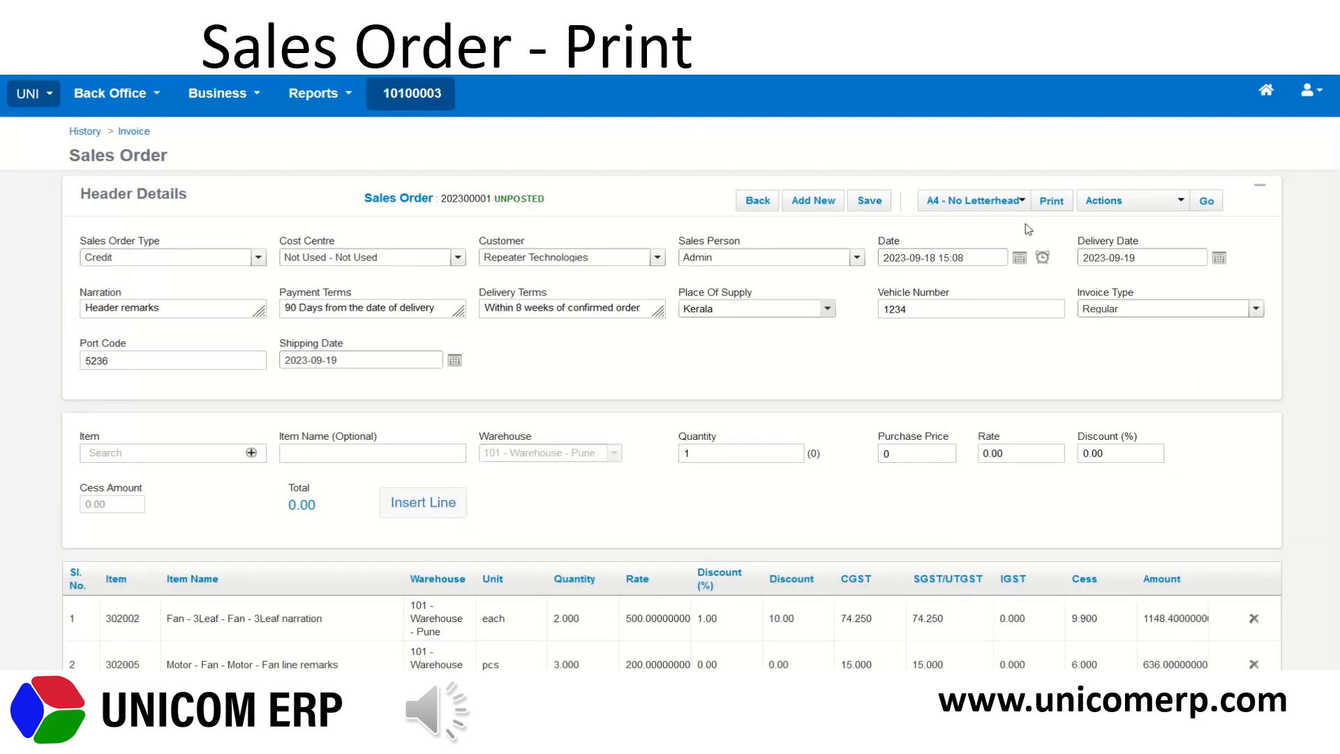
pyautogui.click(1020, 202)
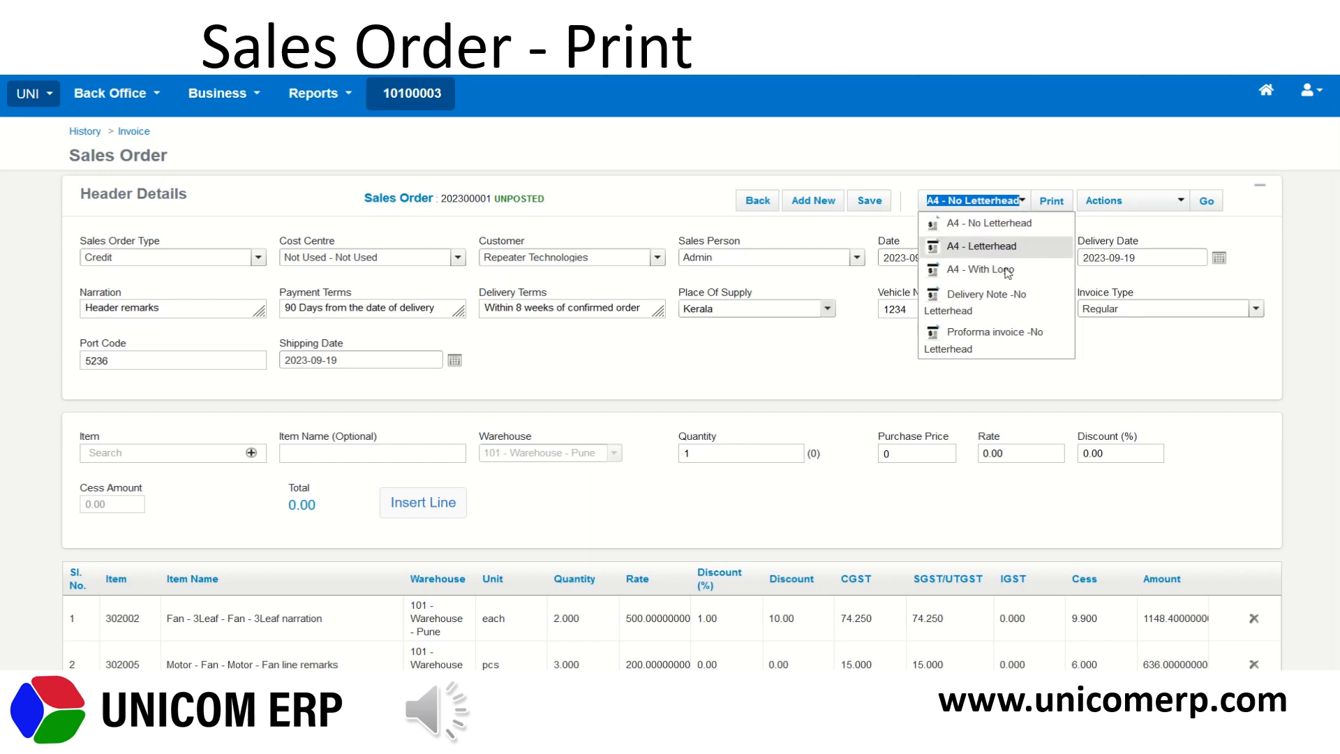
pyautogui.click(1024, 224)
pyautogui.click(1053, 208)
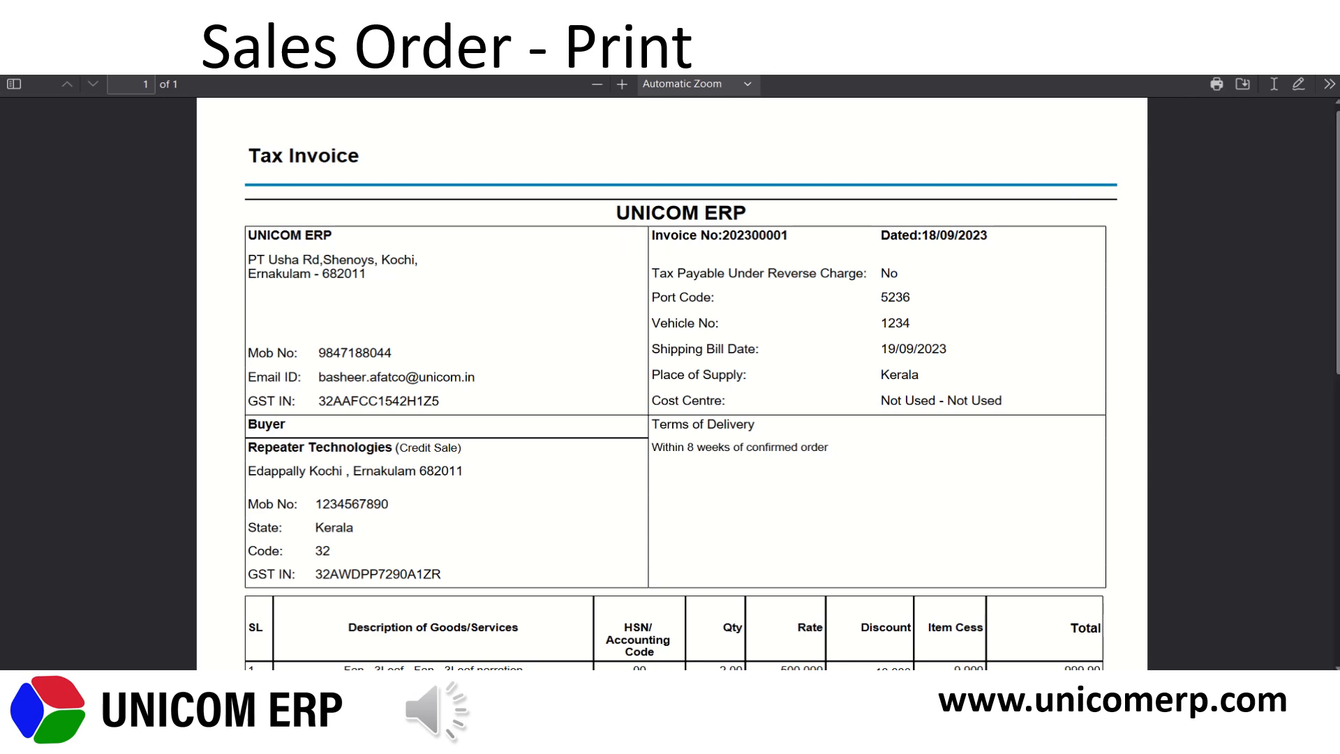
pyautogui.scroll(-6, 1335, 171)
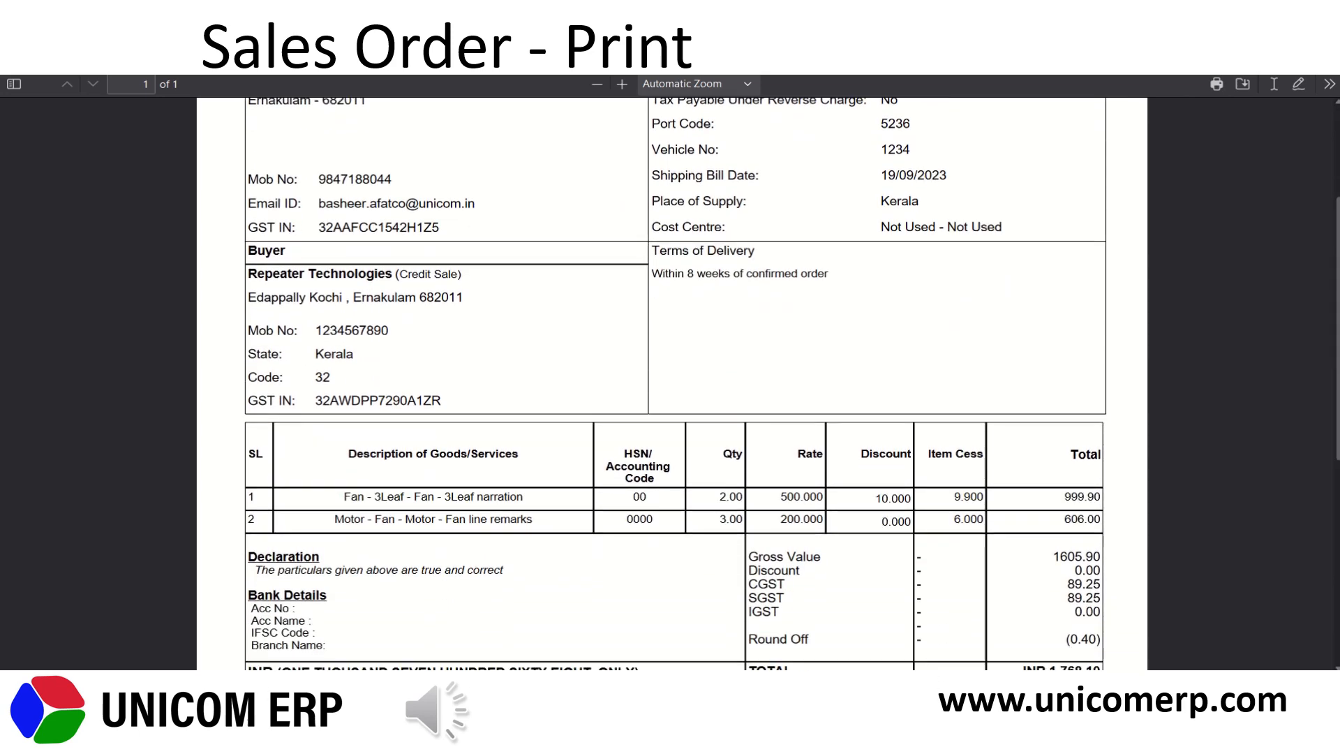
pyautogui.moveTo(1336, 374); pyautogui.dragTo(1333, 119)
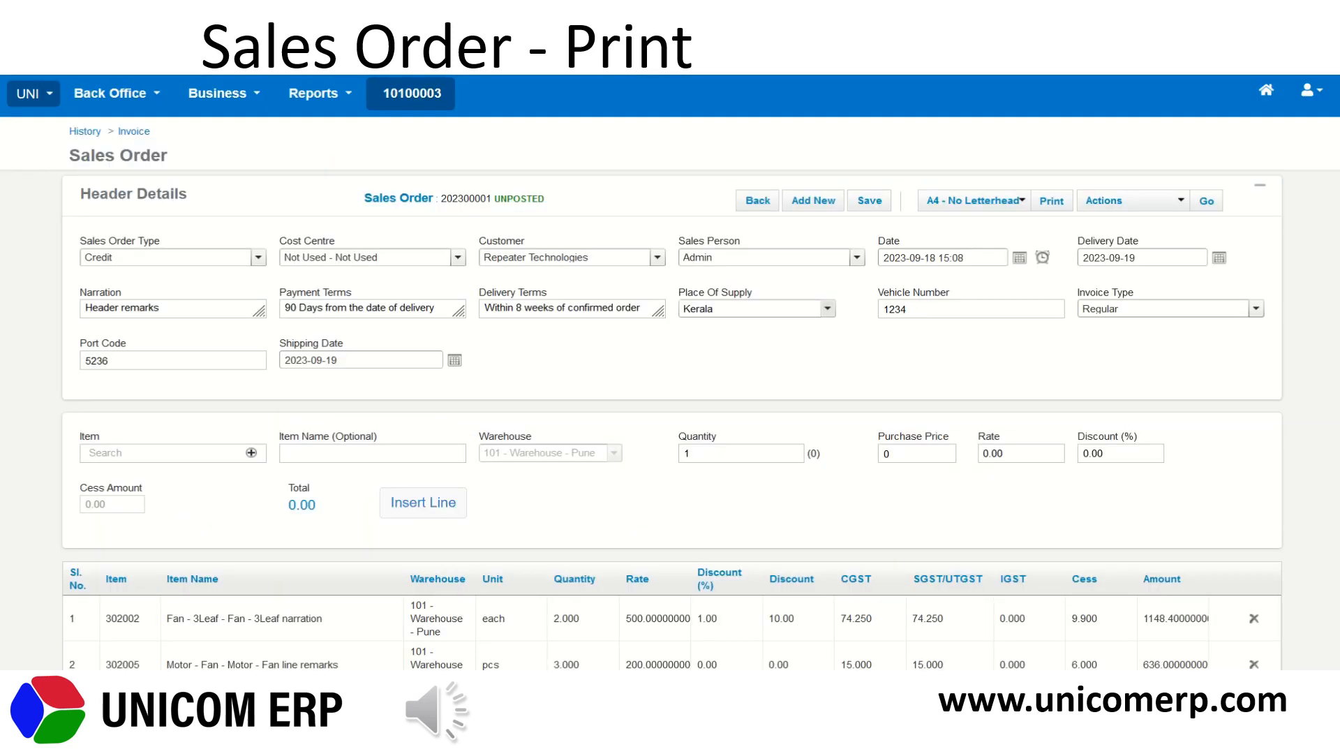
# - Print the sales order in the A4 - With Logo format and review its lines, taxes and remarks
pyautogui.click(977, 202)
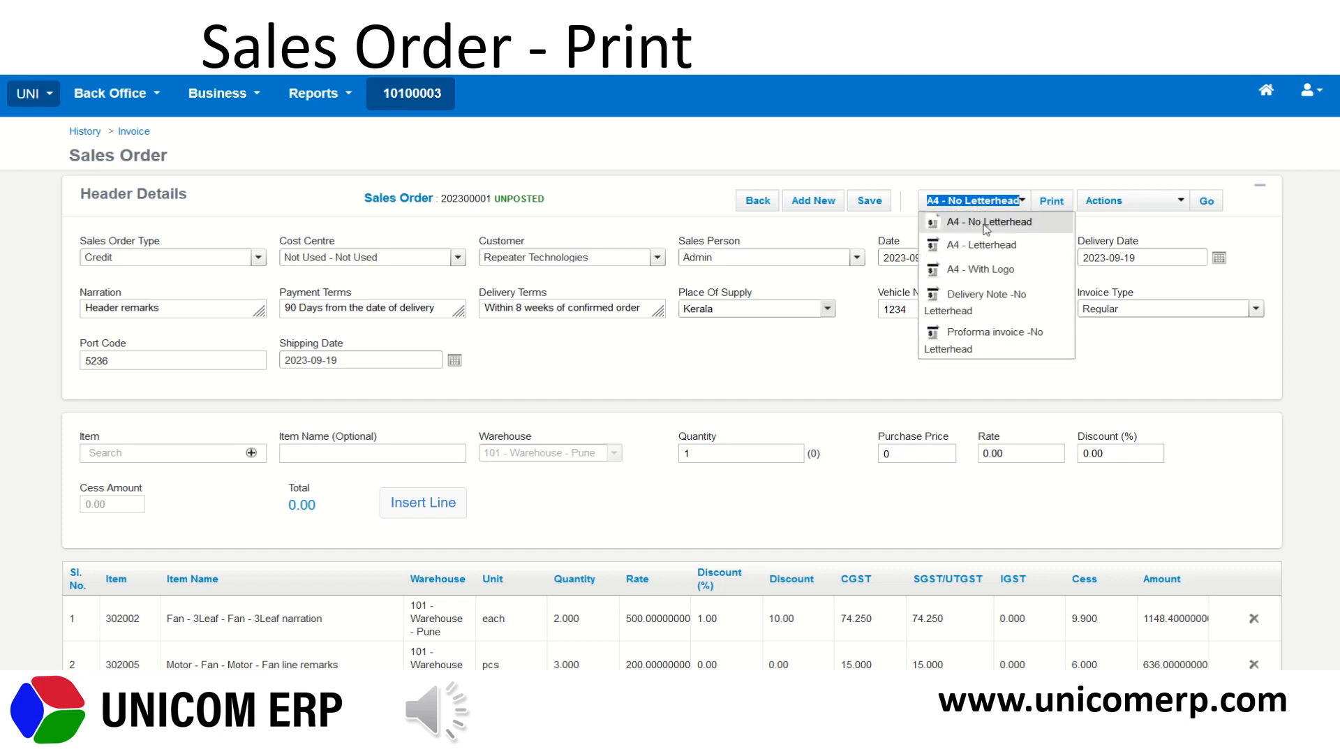
pyautogui.click(980, 270)
pyautogui.click(1057, 204)
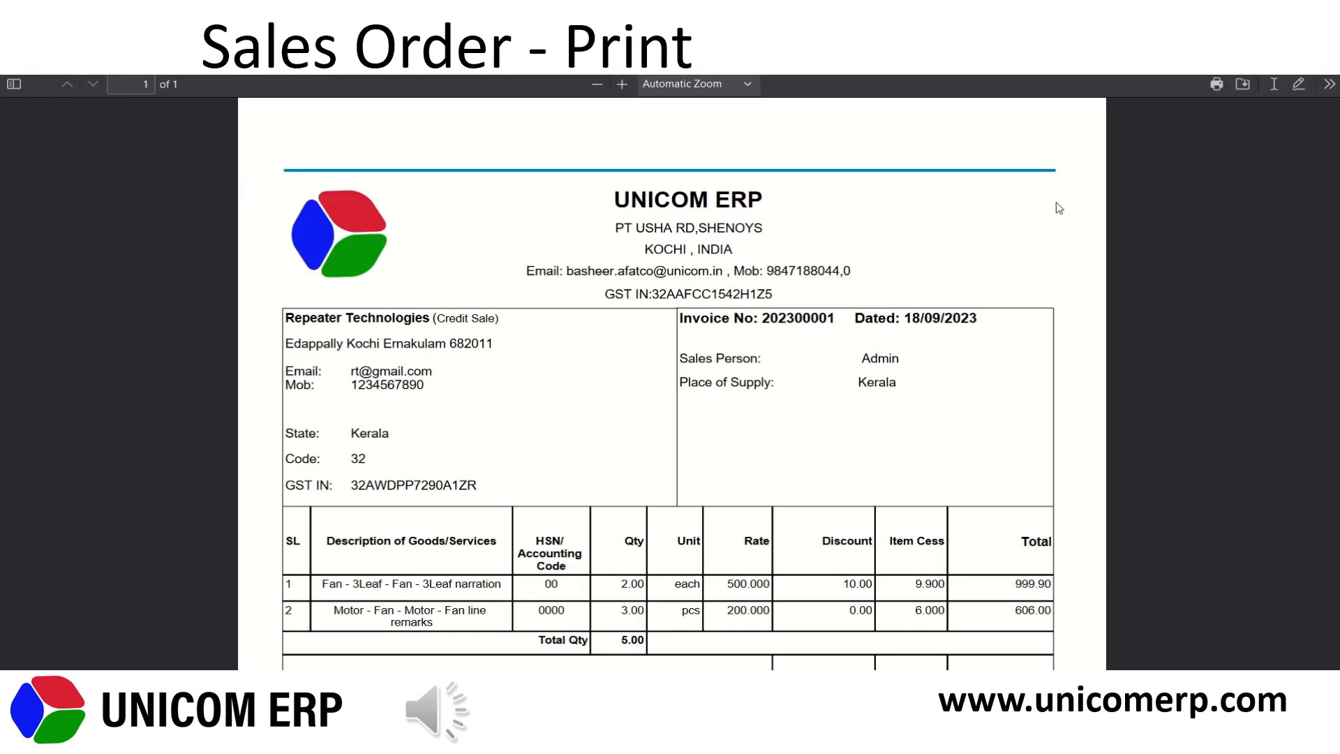
pyautogui.scroll(-3, 670, 383)
pyautogui.scroll(-4, 670, 384)
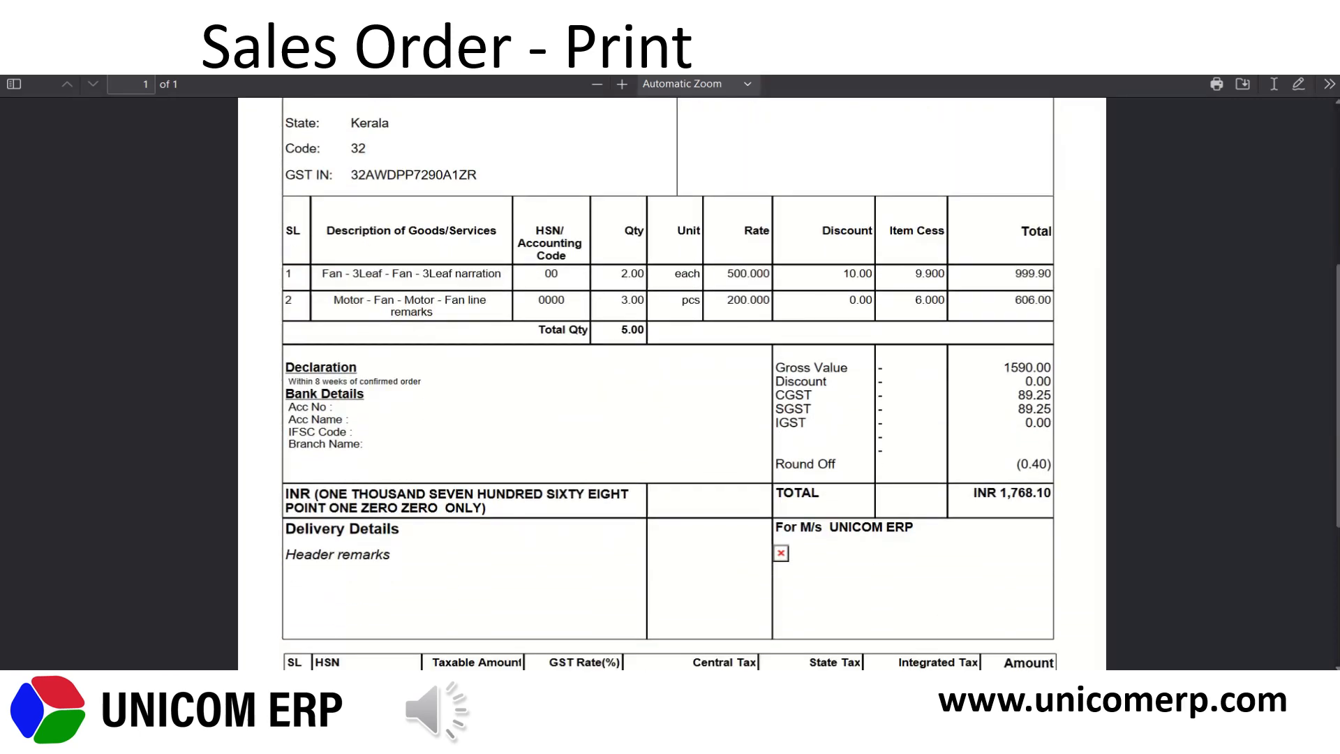
pyautogui.scroll(7, 670, 383)
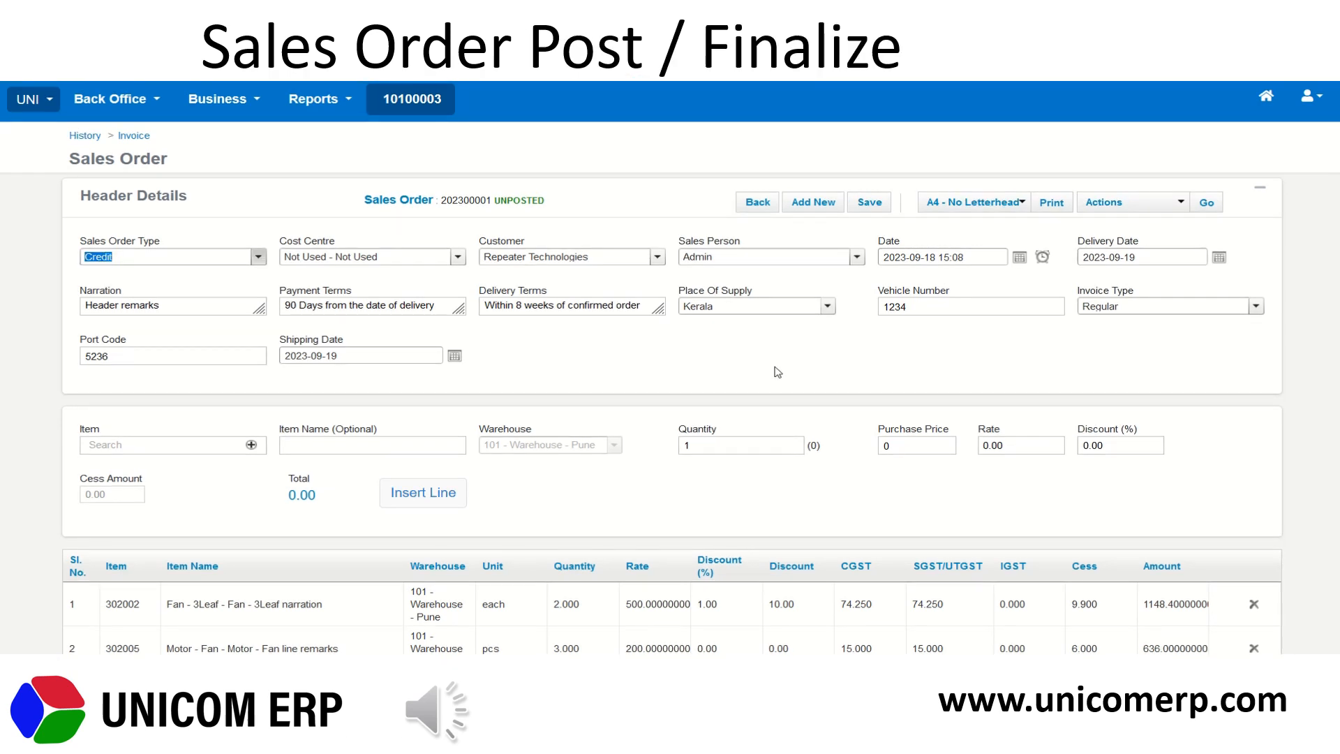
# - Post the Repeater Technologies sales order using the Post & New action
pyautogui.click(772, 371)
pyautogui.click(1090, 204)
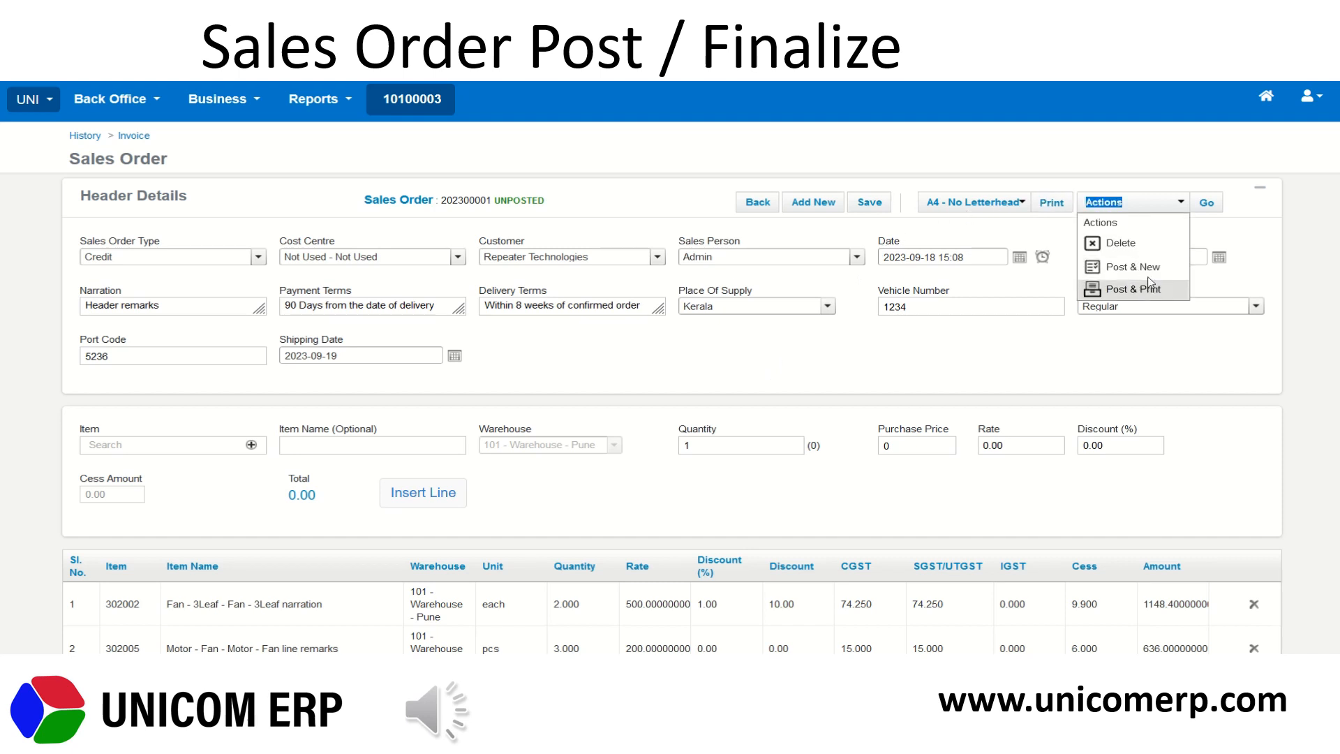
pyautogui.click(1148, 273)
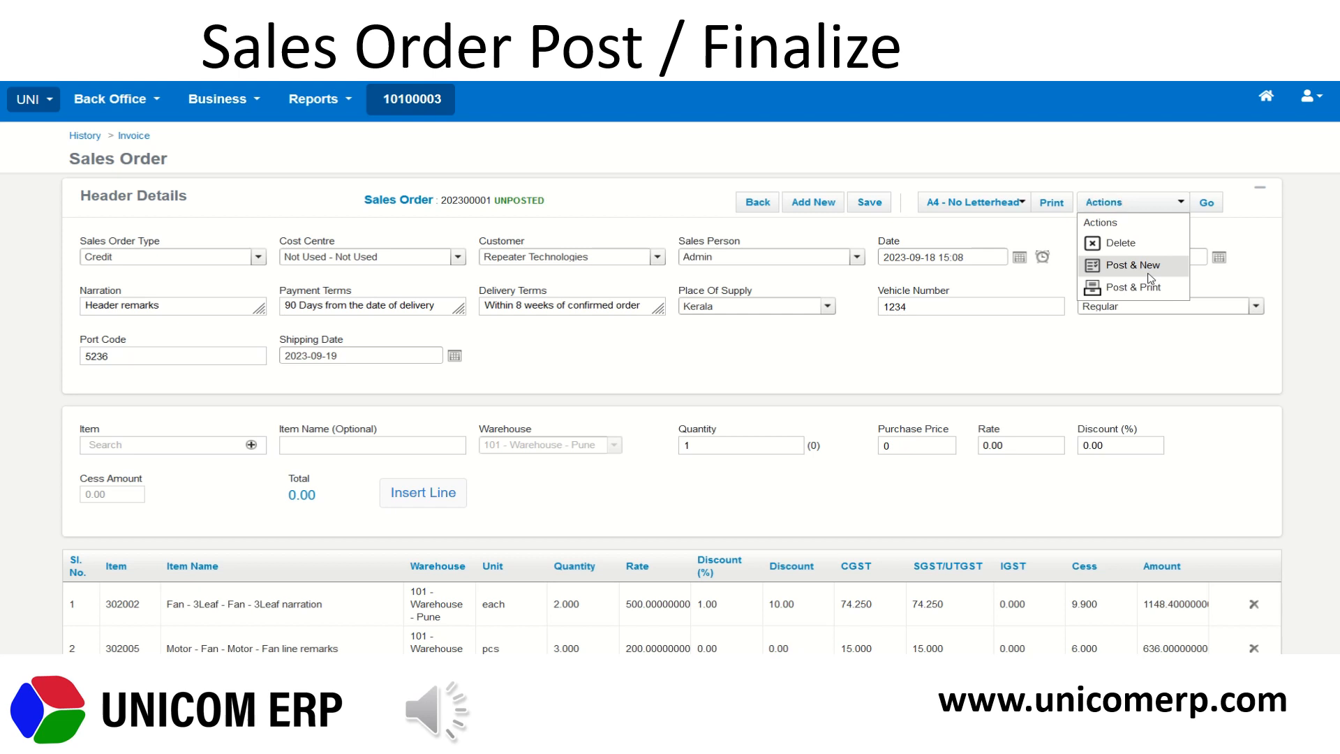
pyautogui.click(1207, 203)
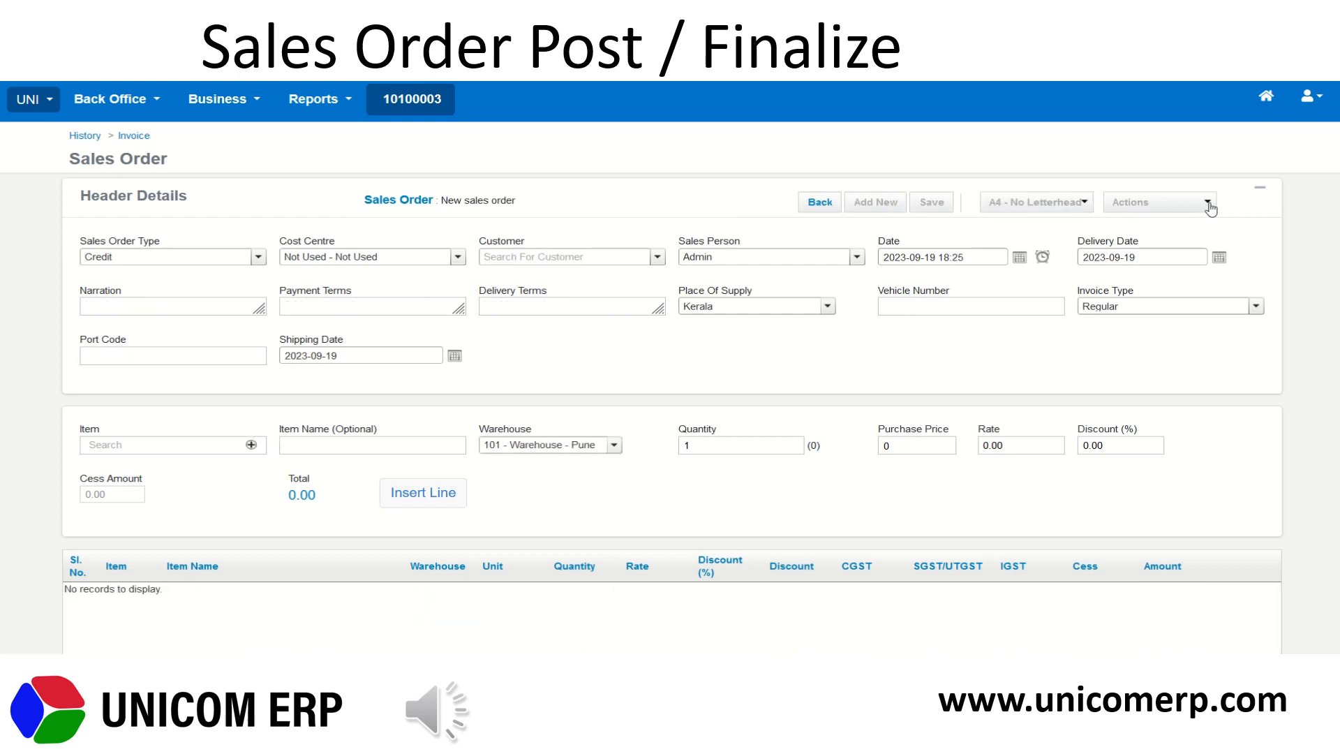
# - Return to the sales order history and check the posting status of the 18/09/2023 order for 1768.10
pyautogui.click(821, 203)
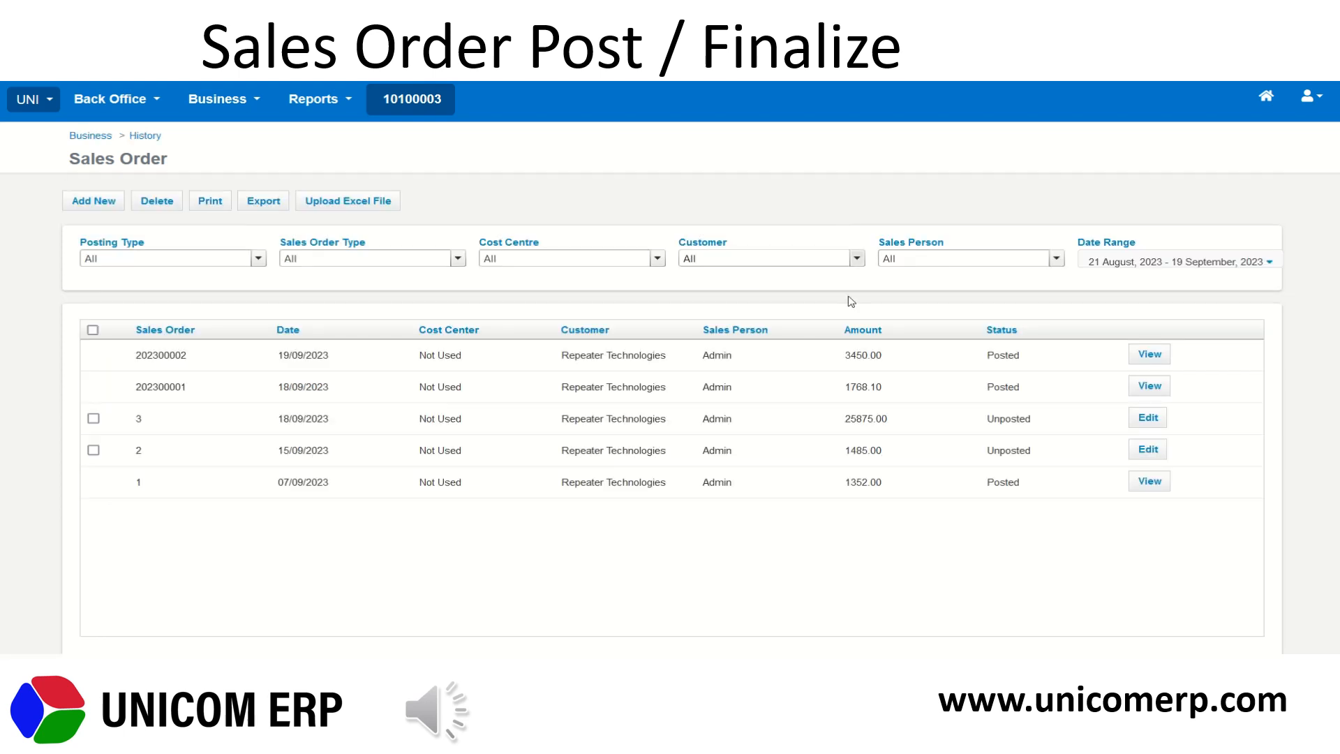
pyautogui.moveTo(125, 389); pyautogui.dragTo(199, 391)
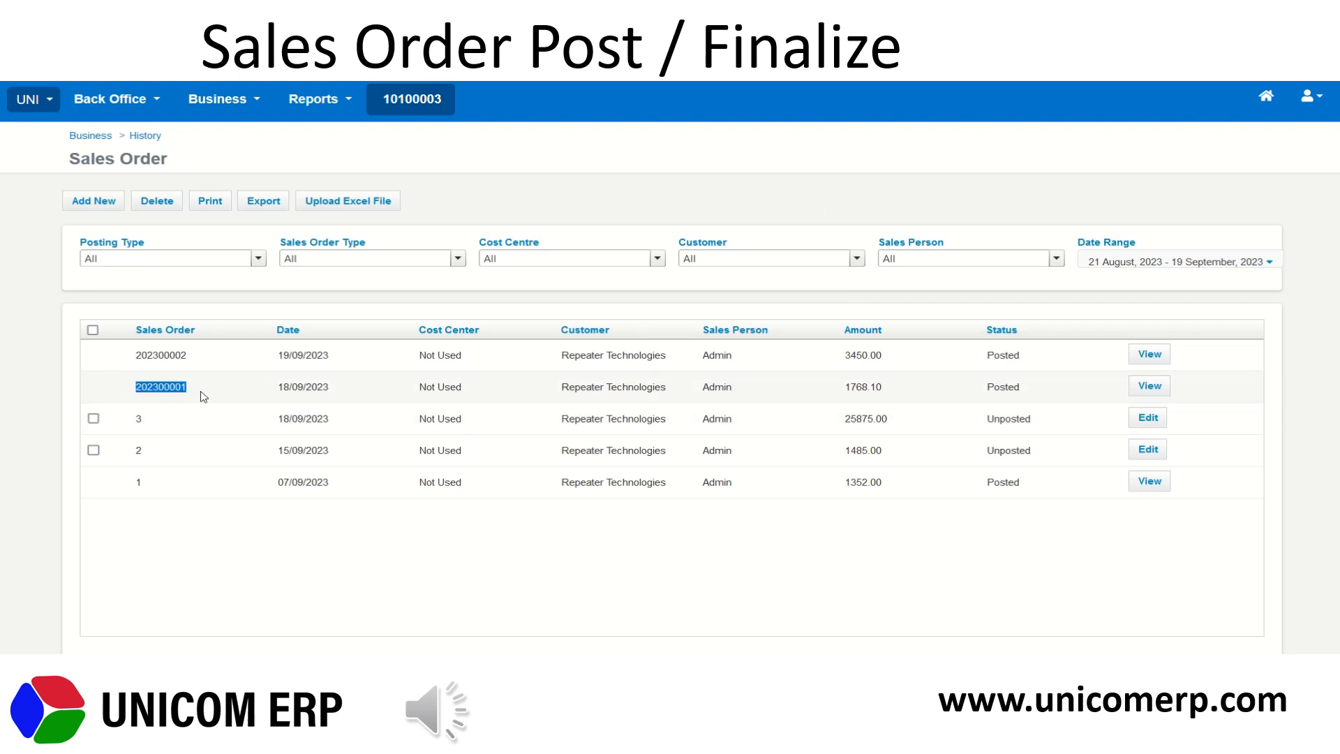
pyautogui.moveTo(986, 388); pyautogui.dragTo(1032, 389)
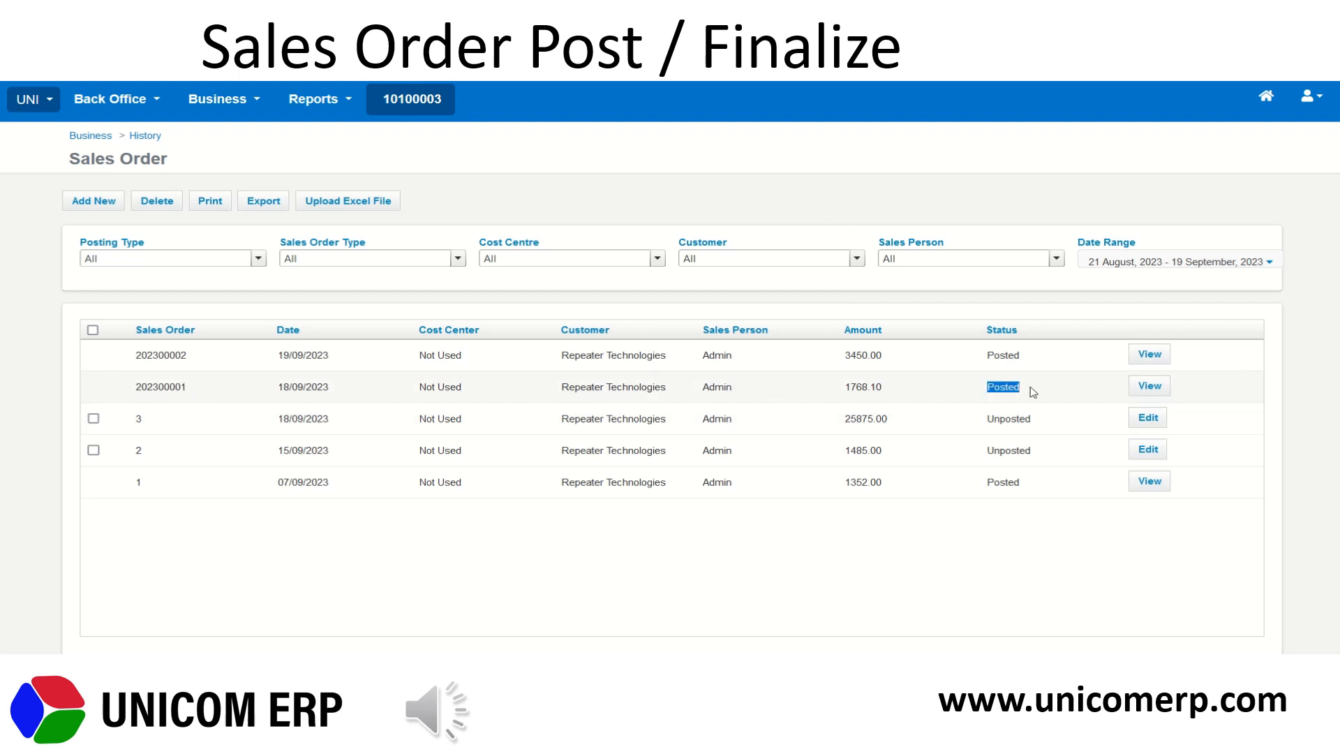
# - View the 18/09/2023 sales order for 1768.10 and examine its header, lines and available actions
pyautogui.click(1148, 386)
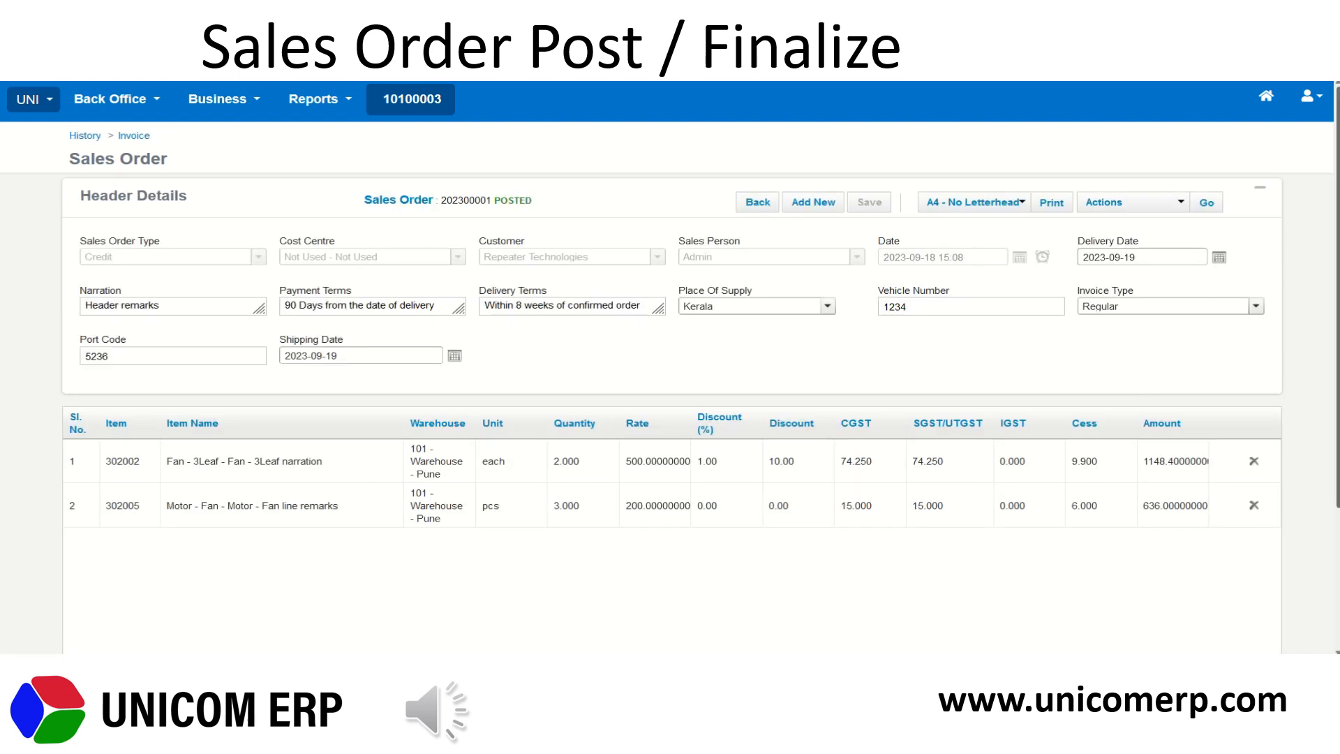
pyautogui.scroll(-3, 669, 349)
pyautogui.scroll(3, 670, 349)
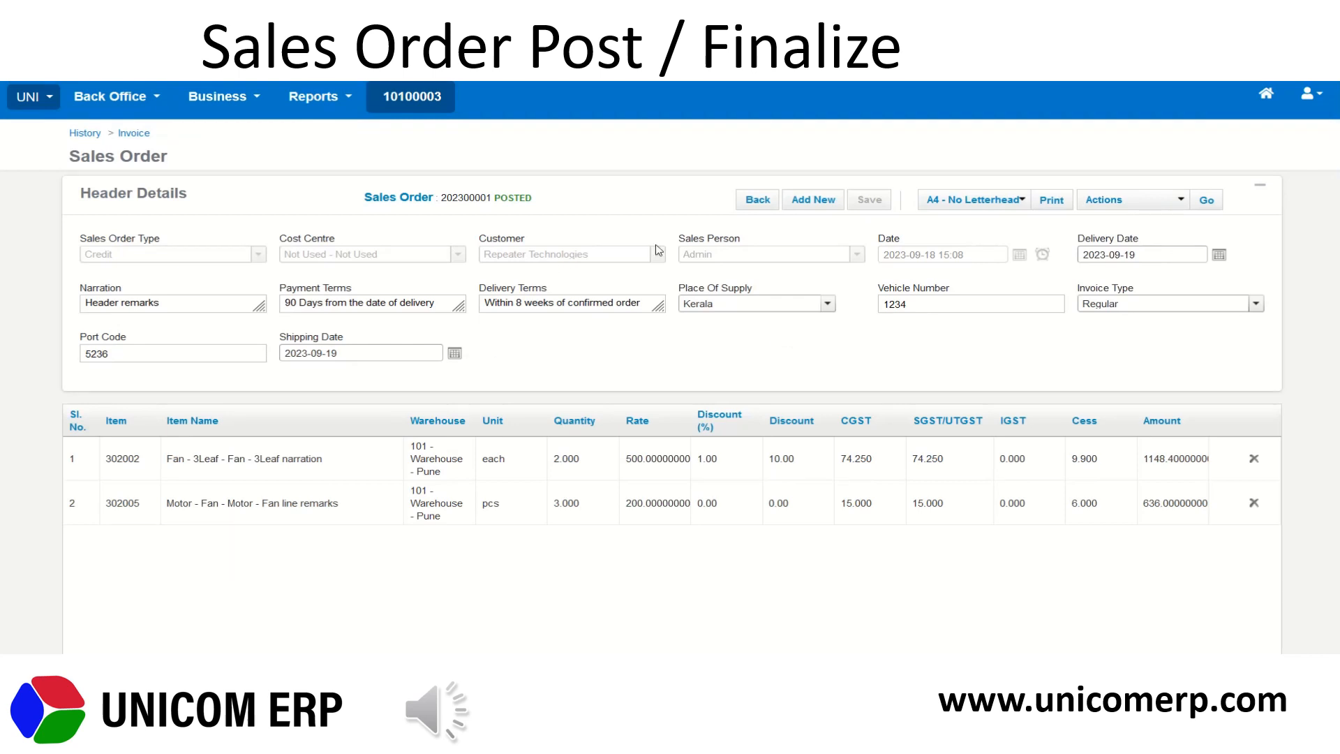
pyautogui.click(1115, 199)
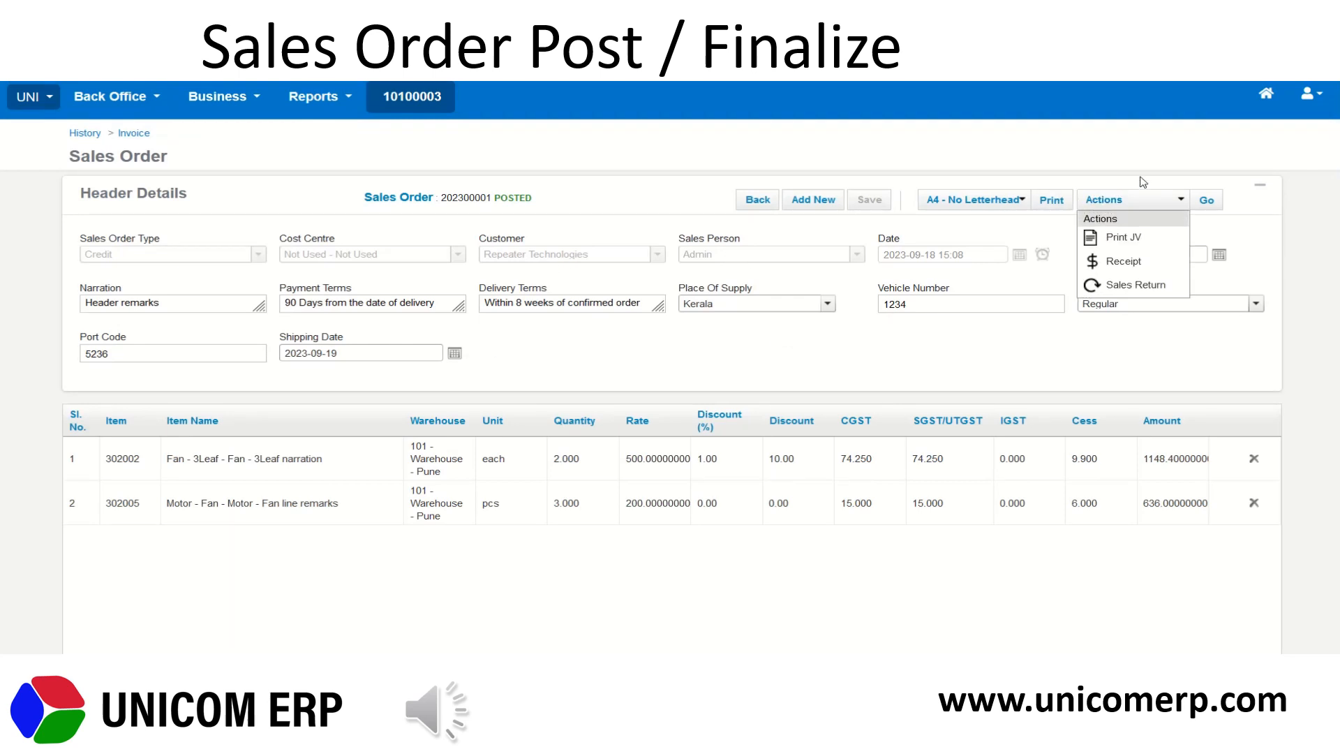
pyautogui.click(1142, 180)
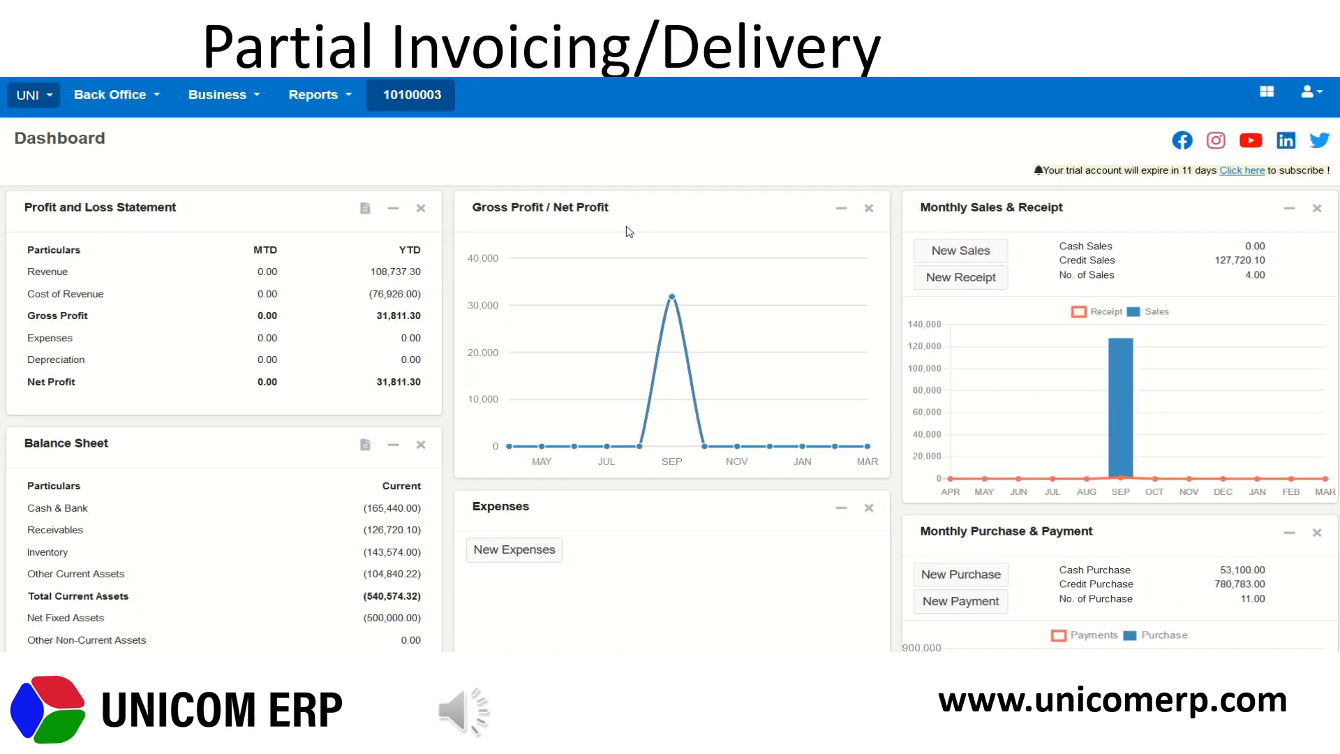
# - Go to the history of sales orders with partial delivery and check the customer filter choices
pyautogui.click(243, 109)
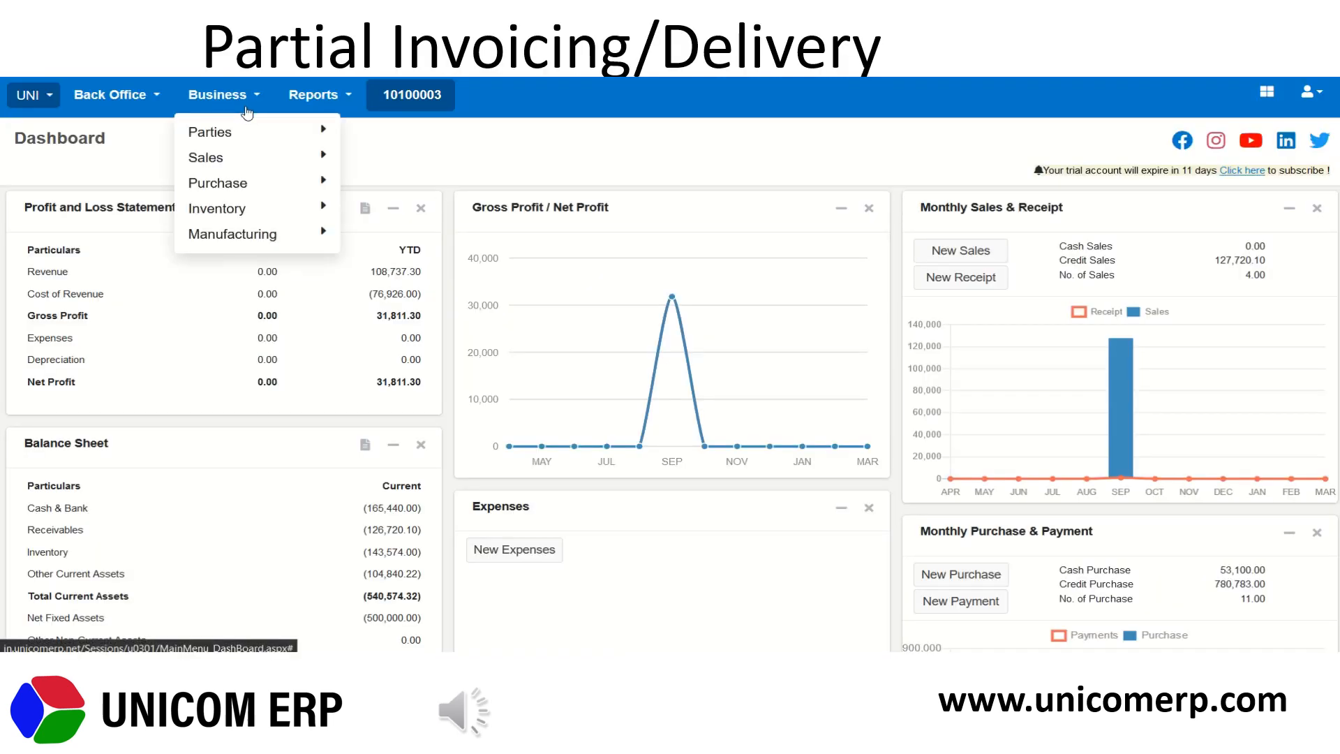
pyautogui.moveTo(262, 161)
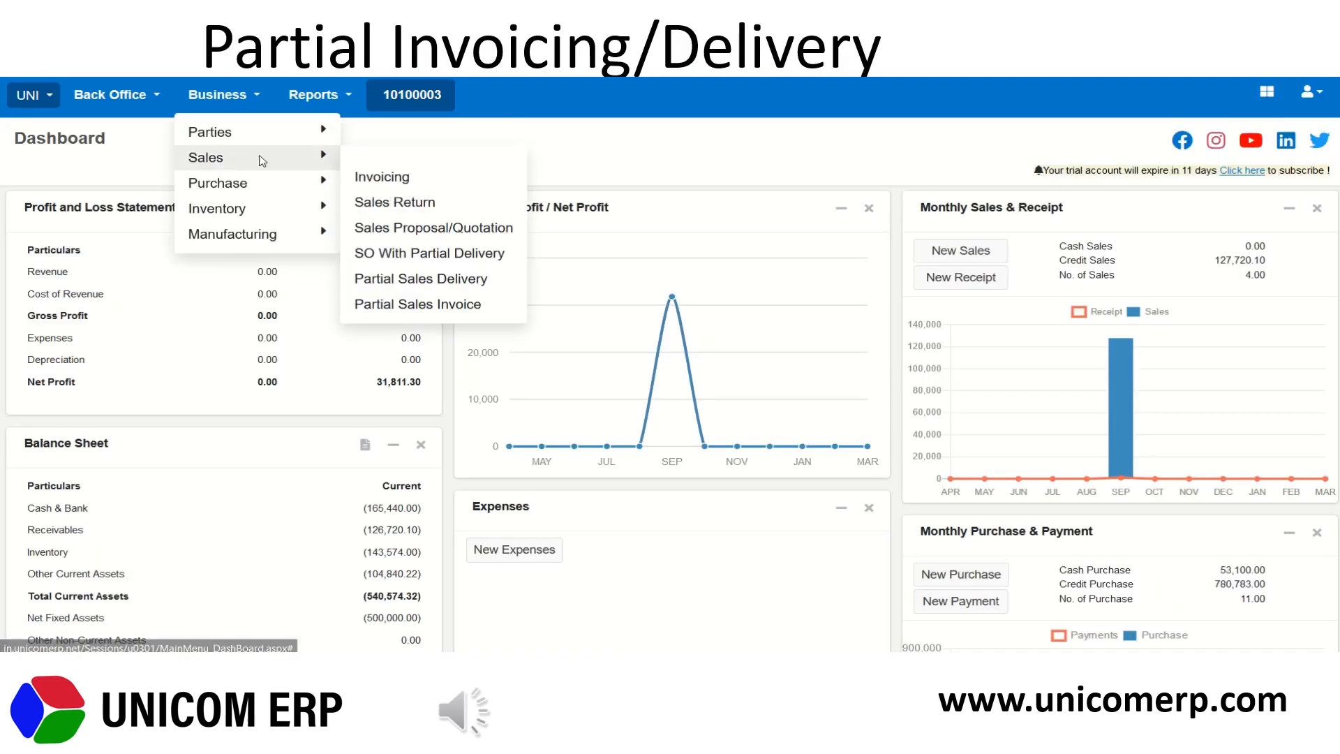
pyautogui.click(452, 253)
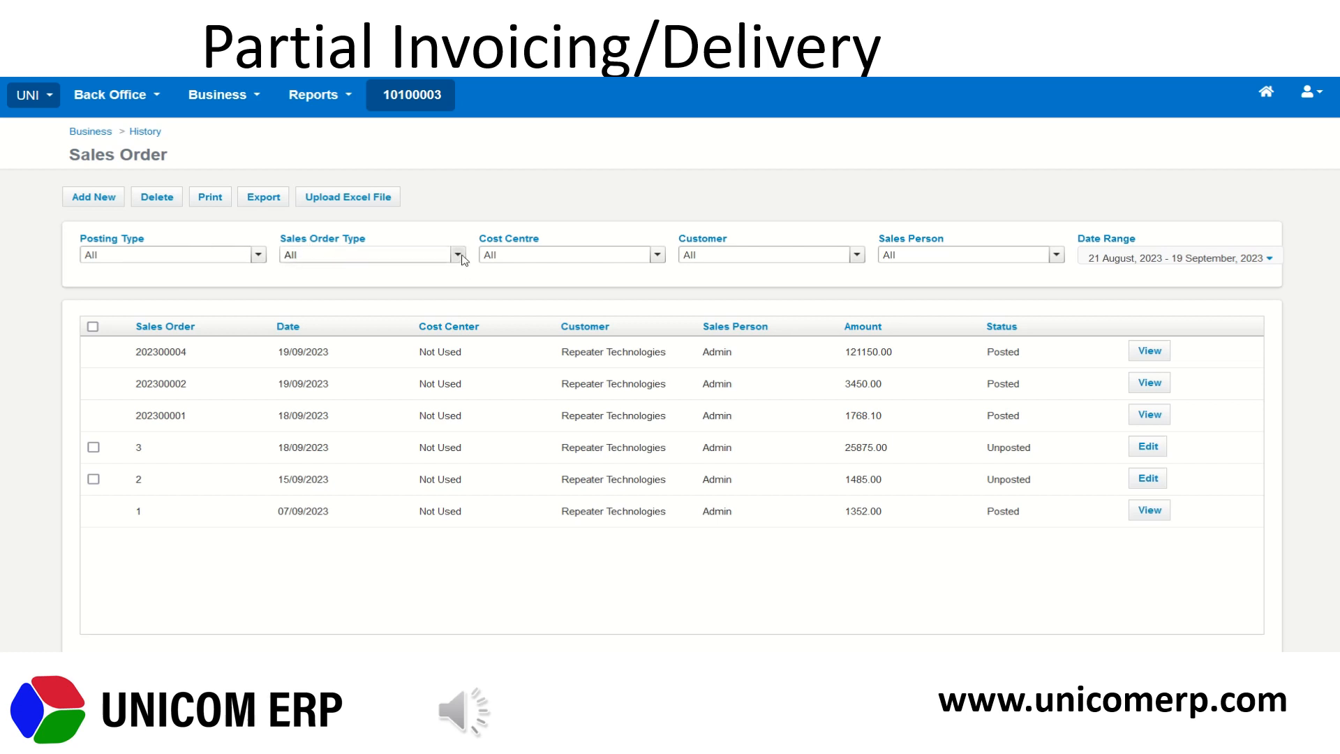
pyautogui.click(856, 262)
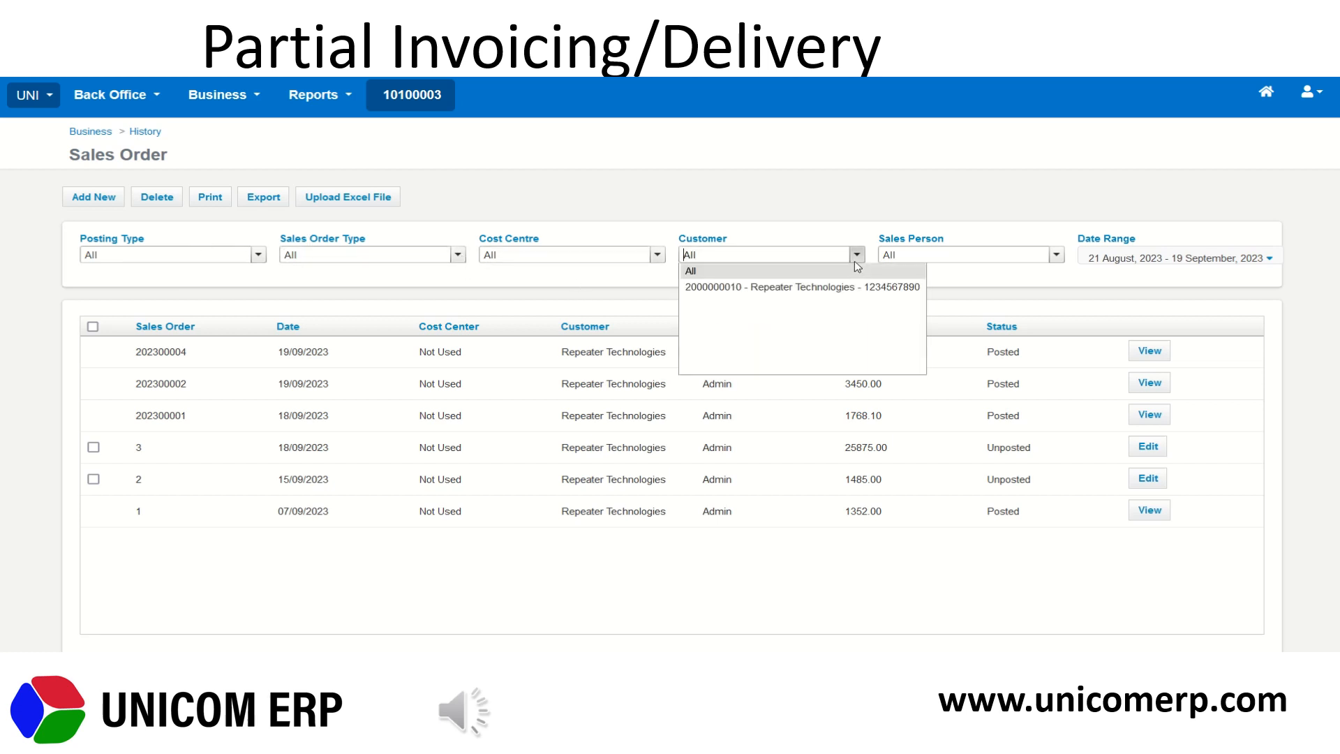
pyautogui.click(857, 264)
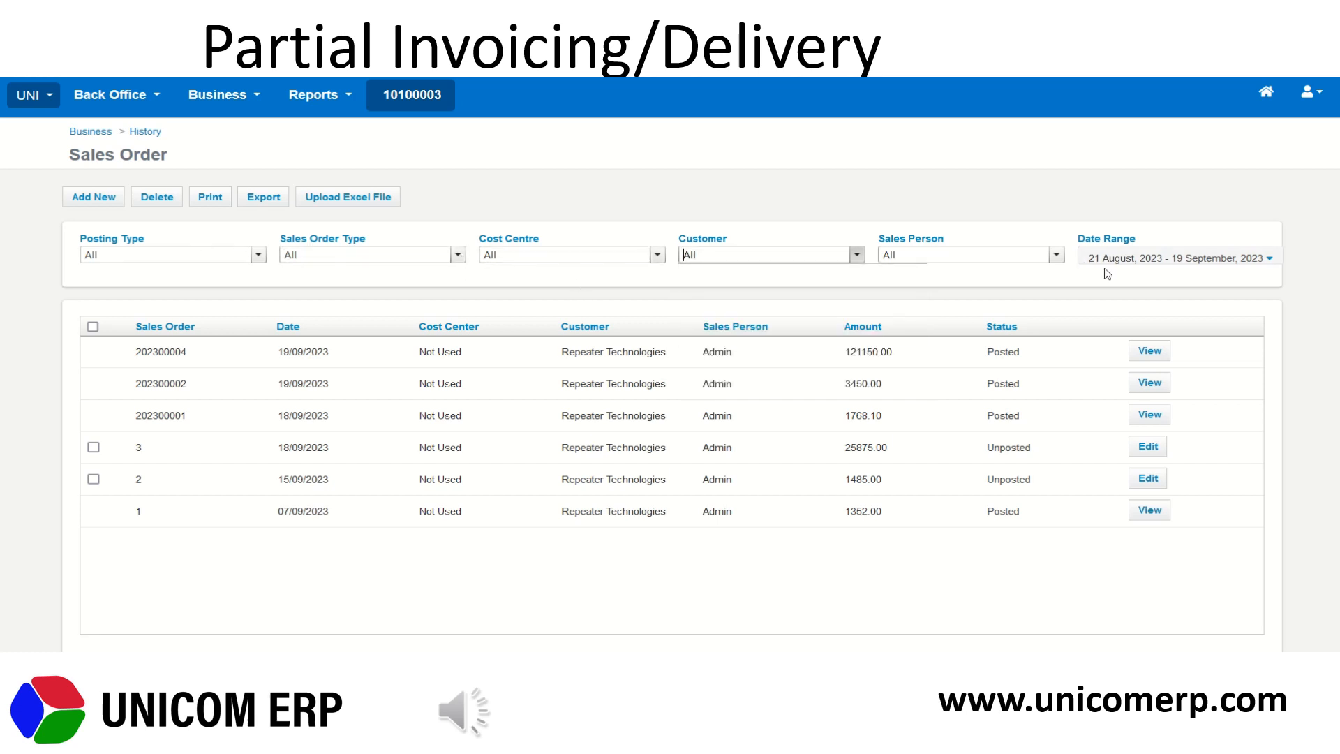
# - Start a new sales order for customer Repeater Technologies with the narration "test remarks"
pyautogui.click(98, 200)
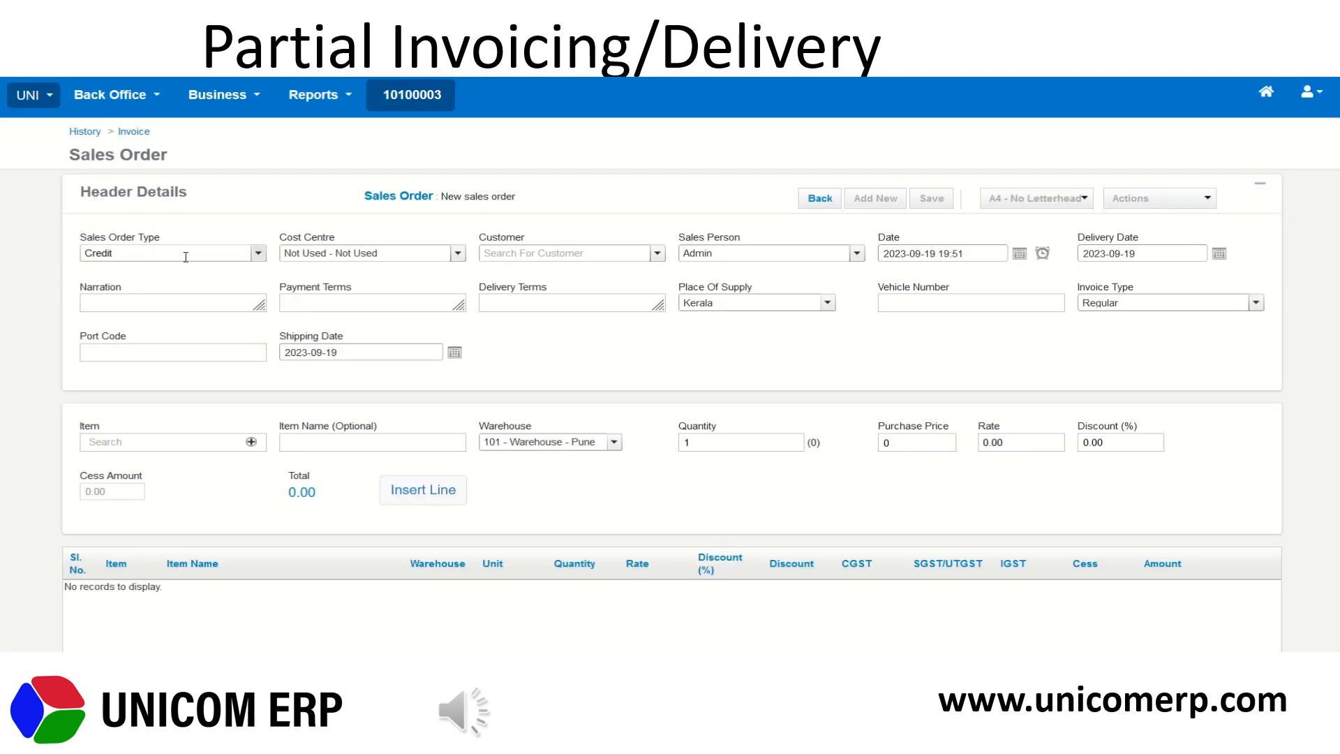
pyautogui.click(530, 250)
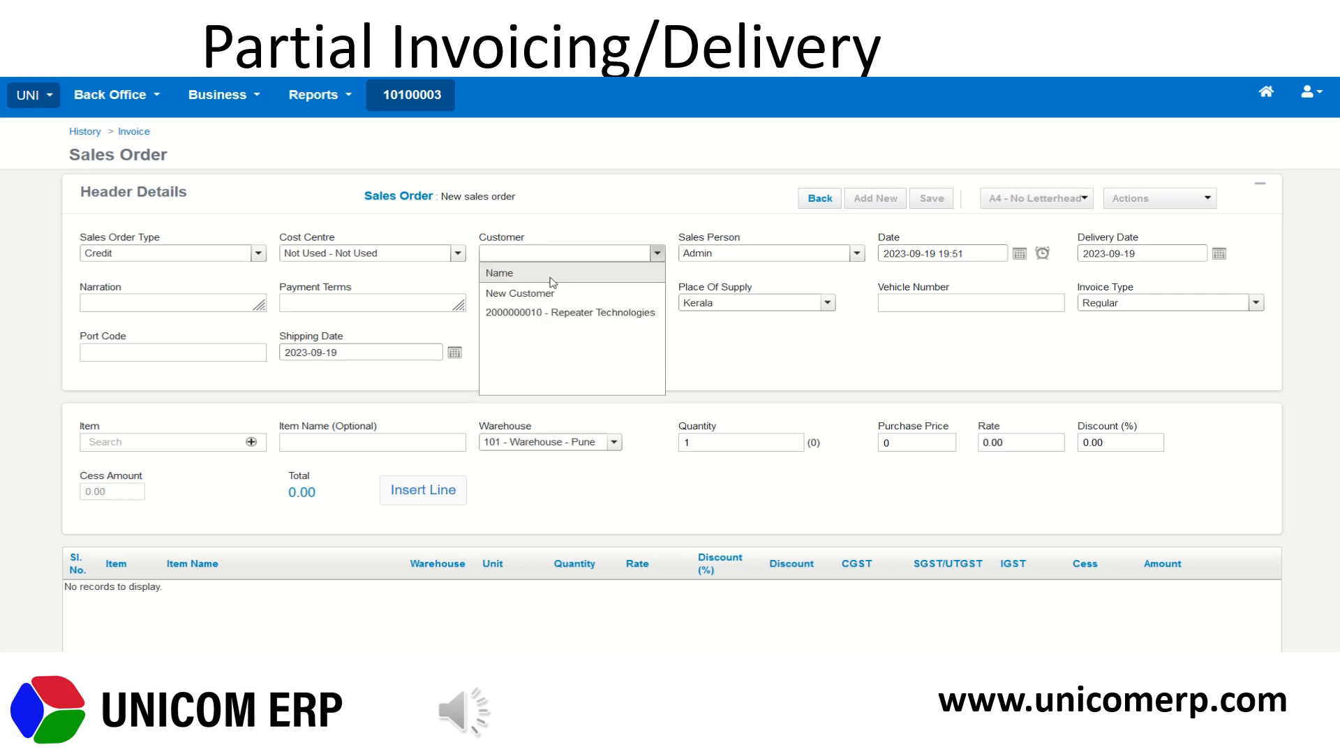
pyautogui.click(559, 310)
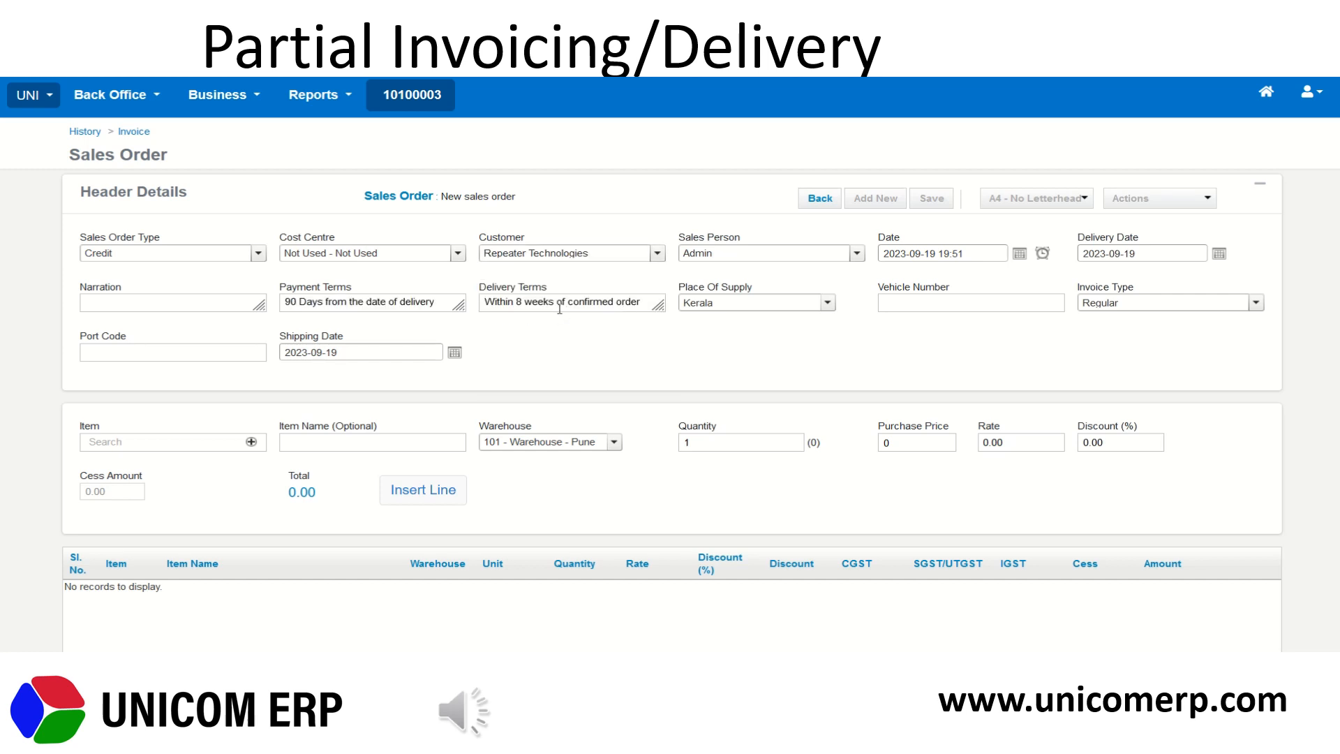
pyautogui.click(236, 305)
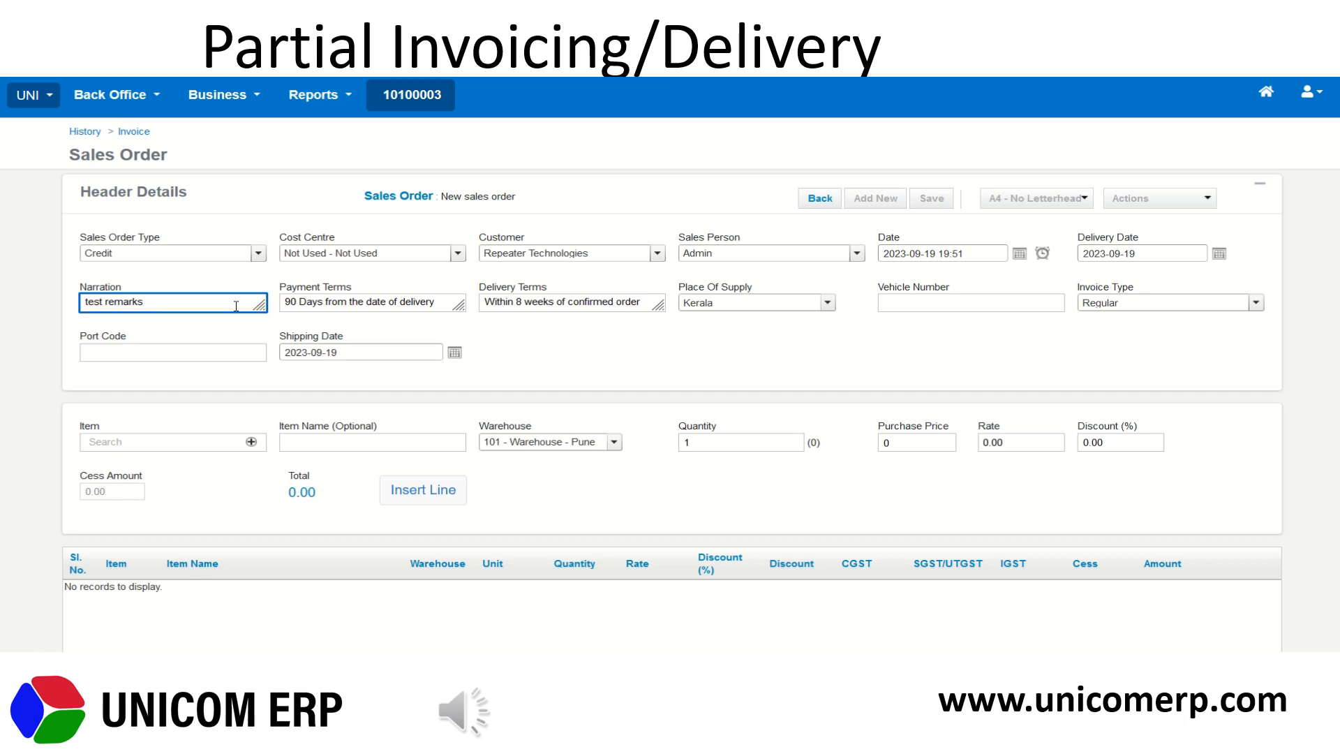
# - Insert item 302002 Fan - 3Leaf as an order line with quantity 1 and a rate of 500
pyautogui.click(218, 441)
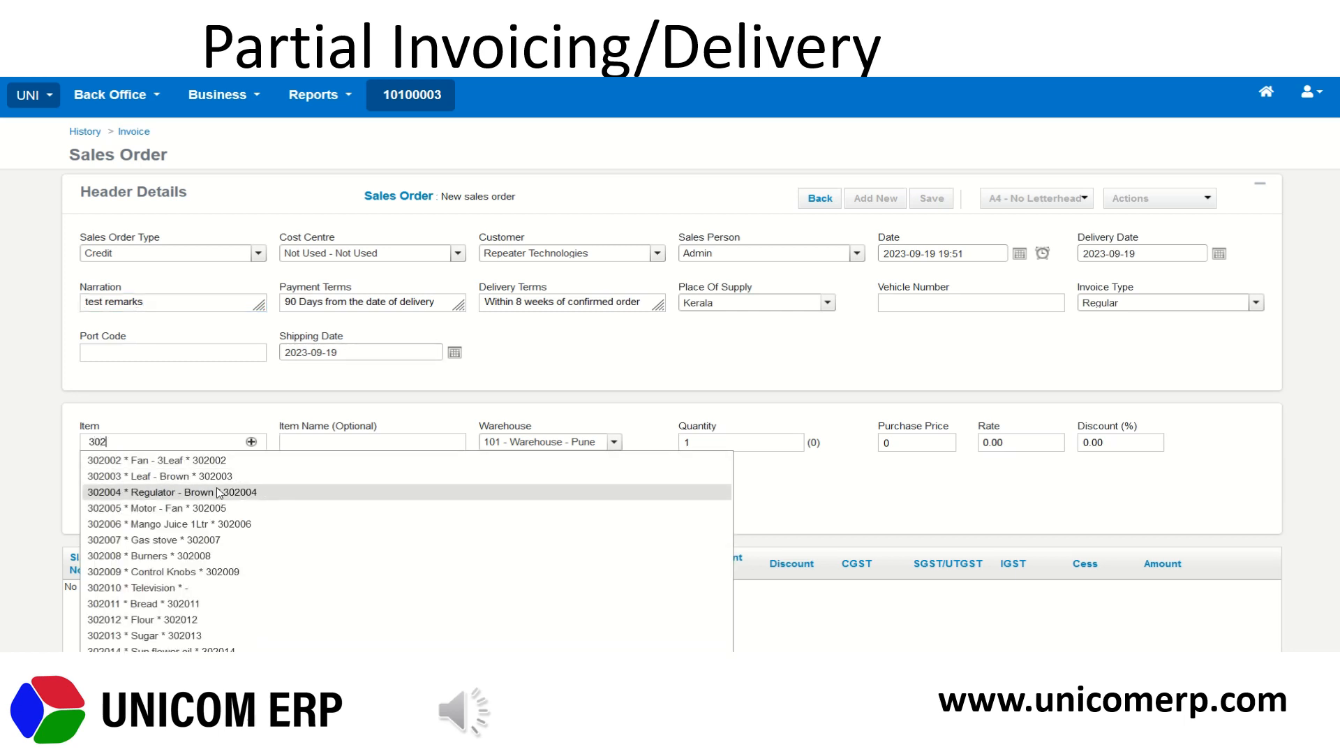
pyautogui.click(233, 462)
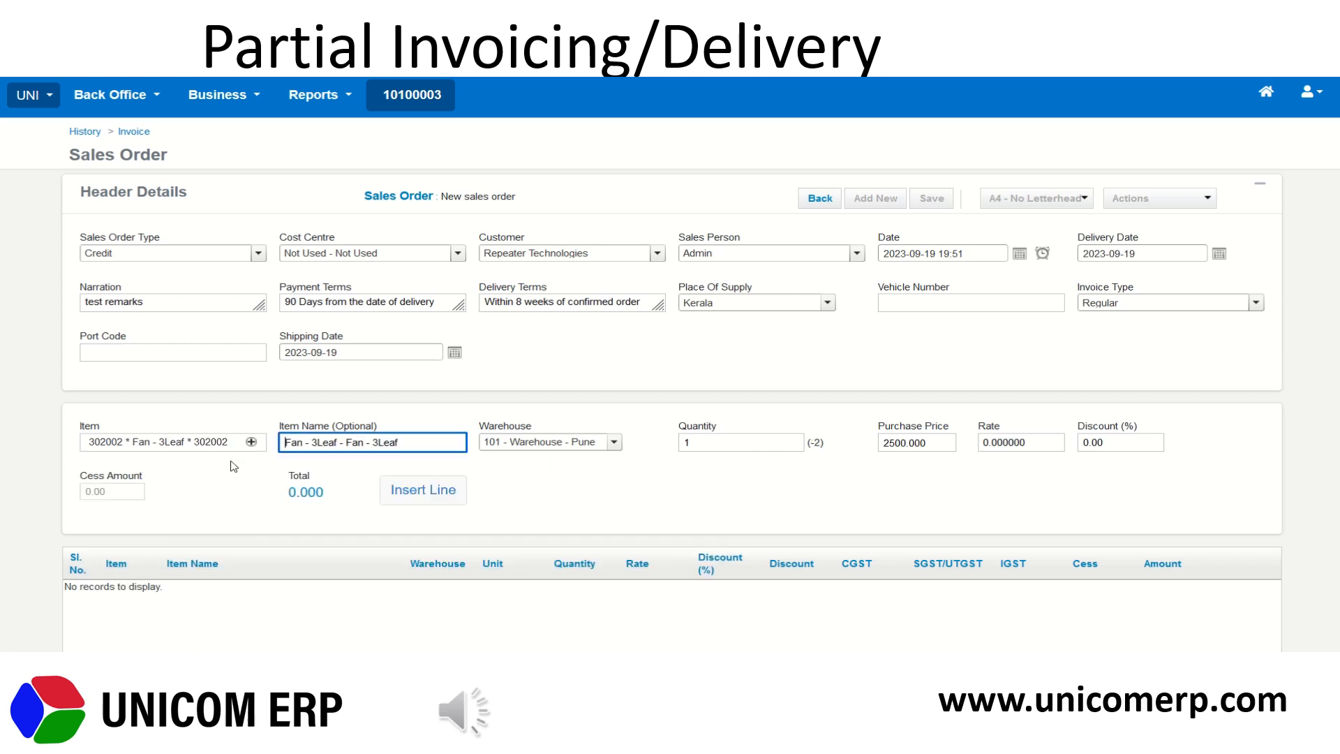
pyautogui.click(769, 448)
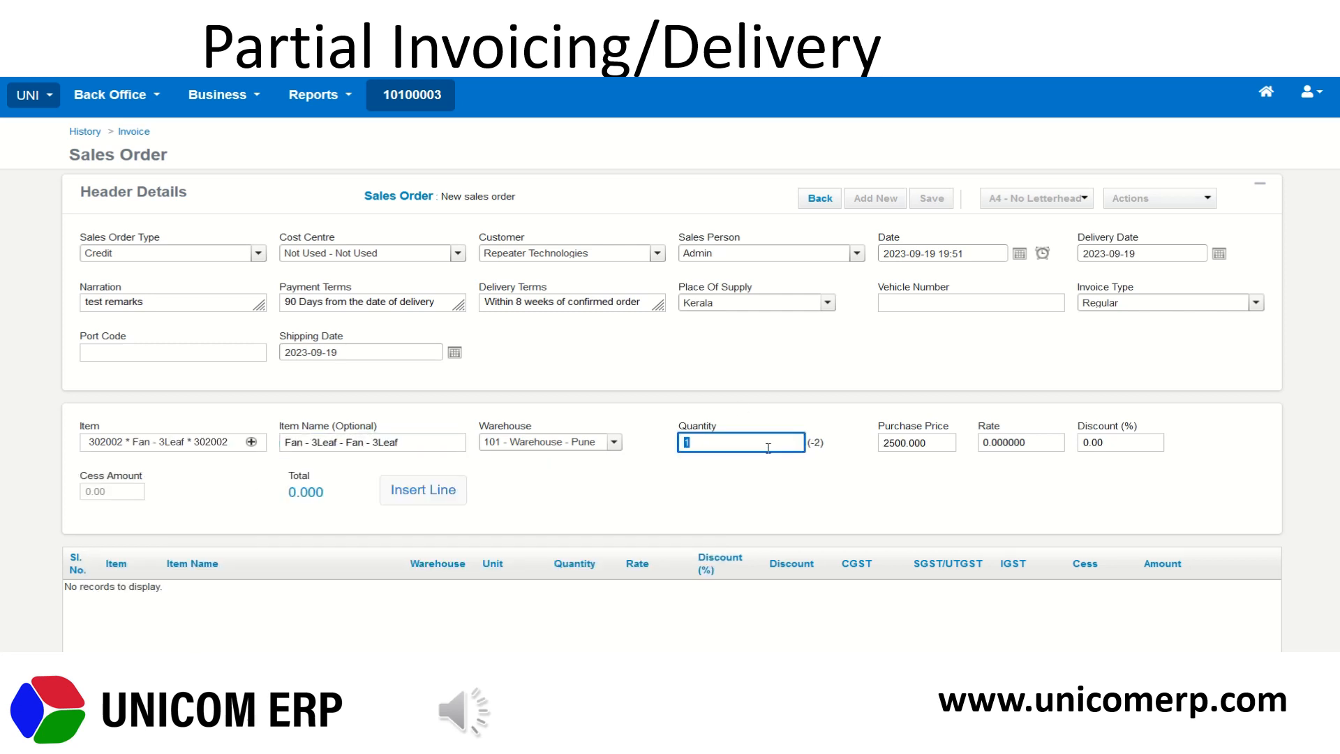
pyautogui.press('Tab')
pyautogui.press('Tab')
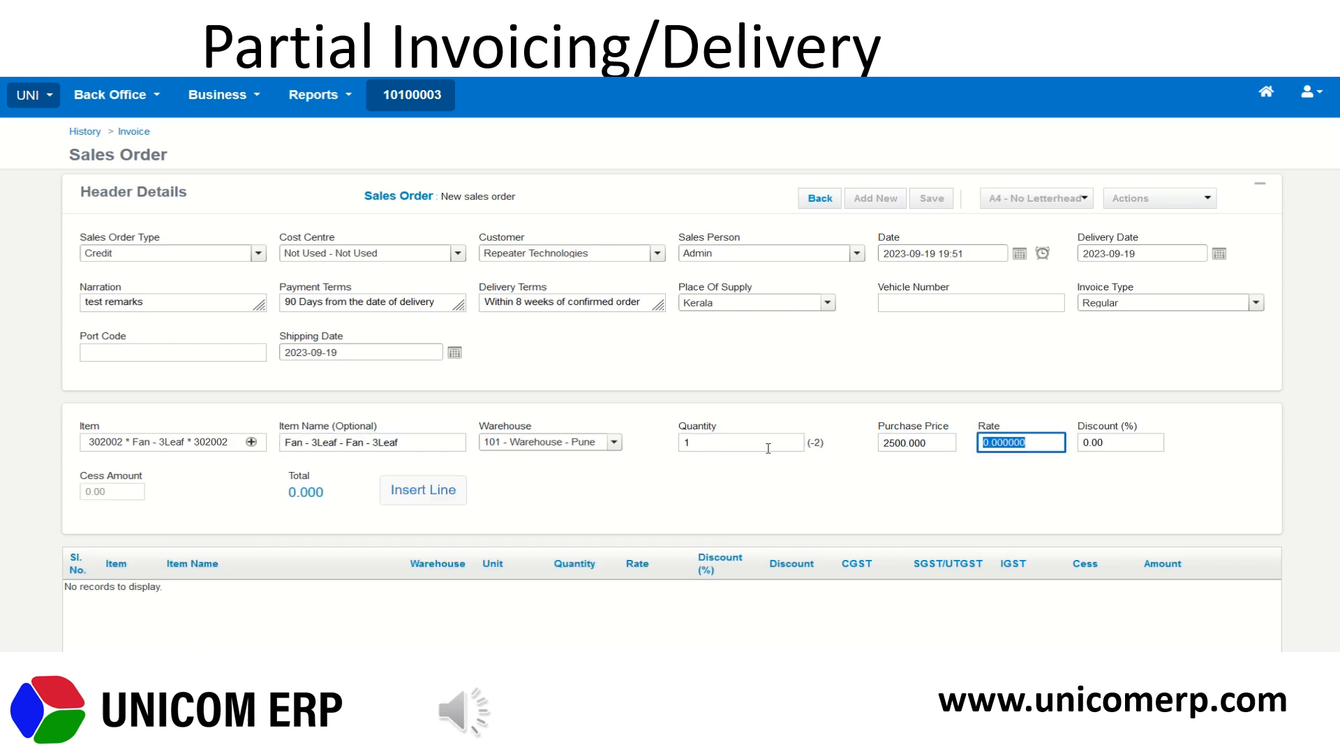
pyautogui.write('500')
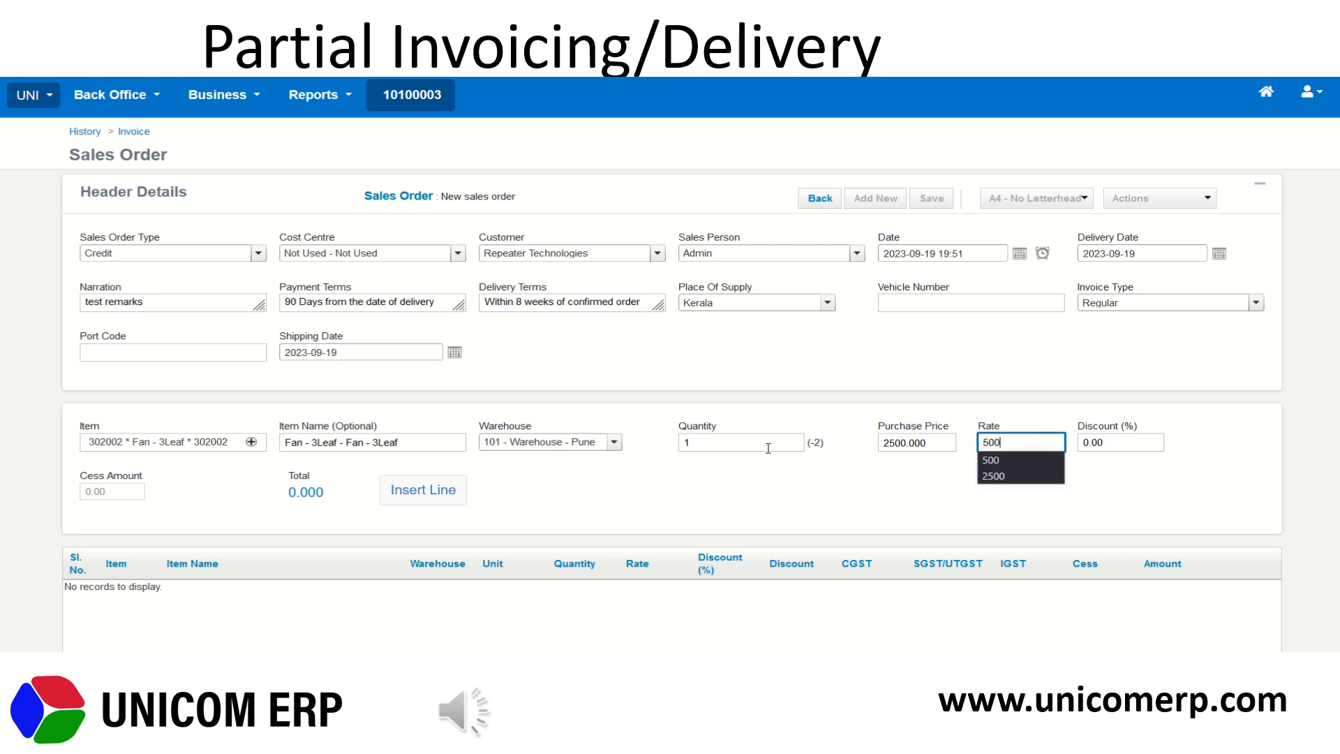
pyautogui.press('Tab')
pyautogui.press('Tab')
pyautogui.press('Return')
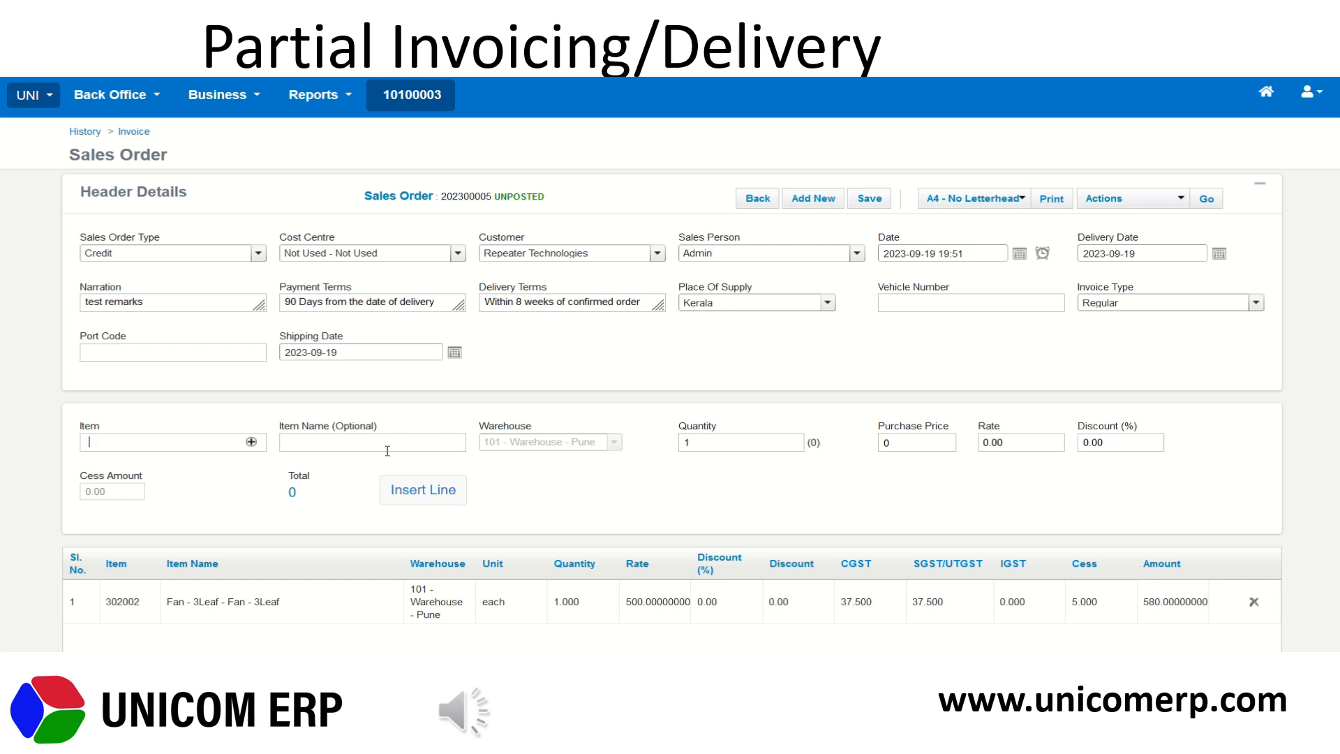
# - Insert item 302008 Burners as a second order line with quantity 5, keeping its default rate
pyautogui.click(199, 461)
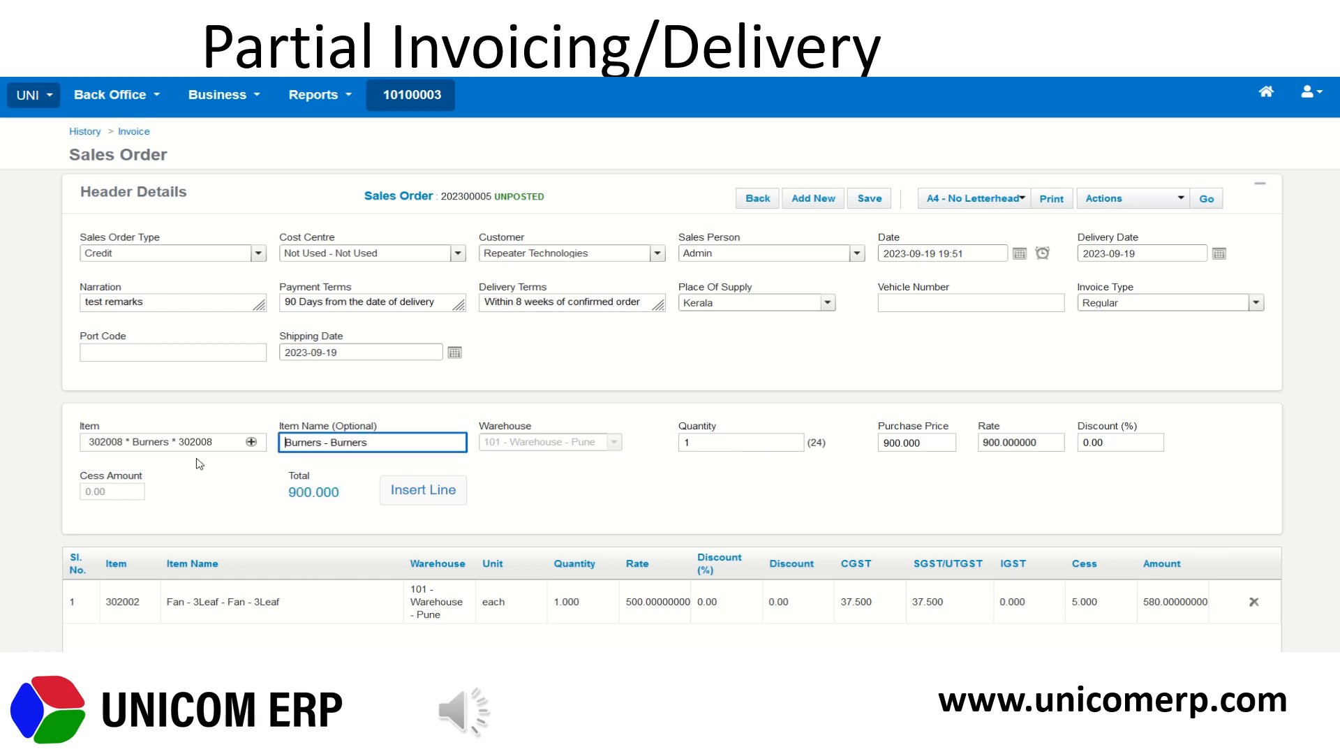
pyautogui.click(712, 441)
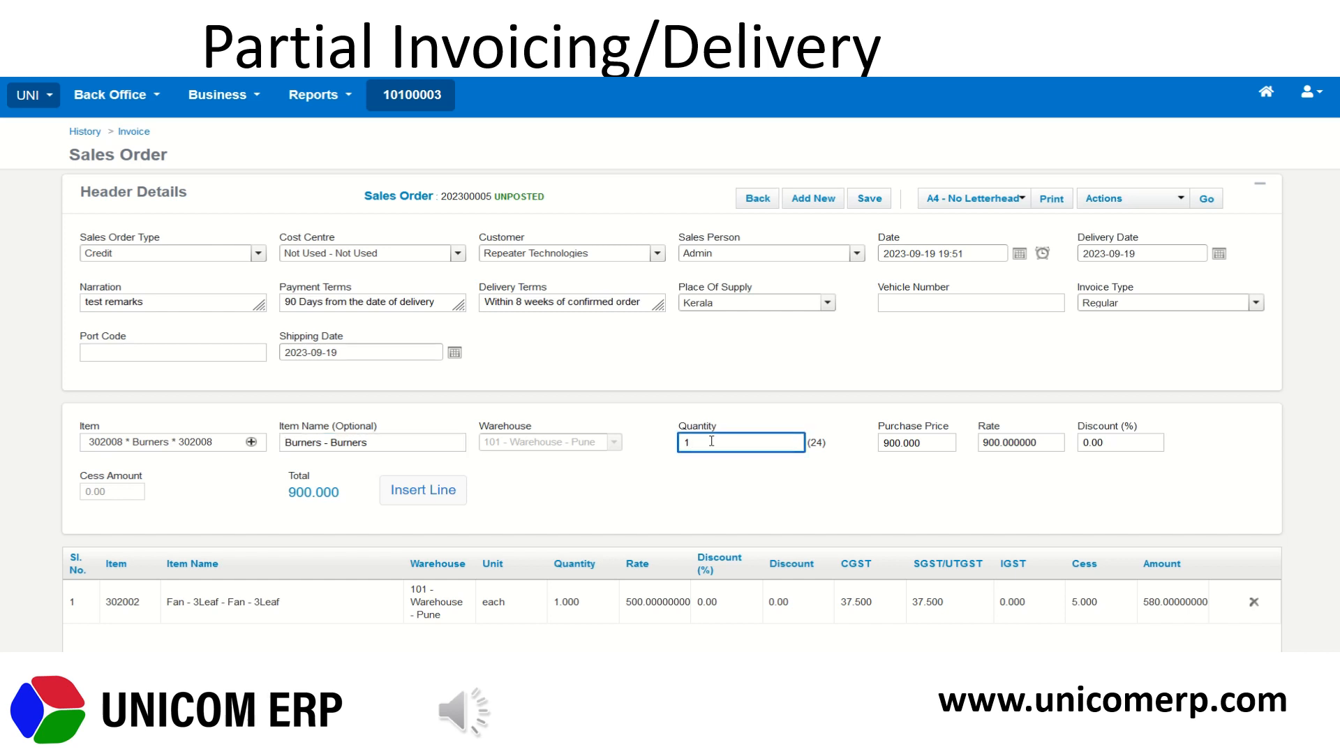
pyautogui.press('BackSpace')
pyautogui.write('5')
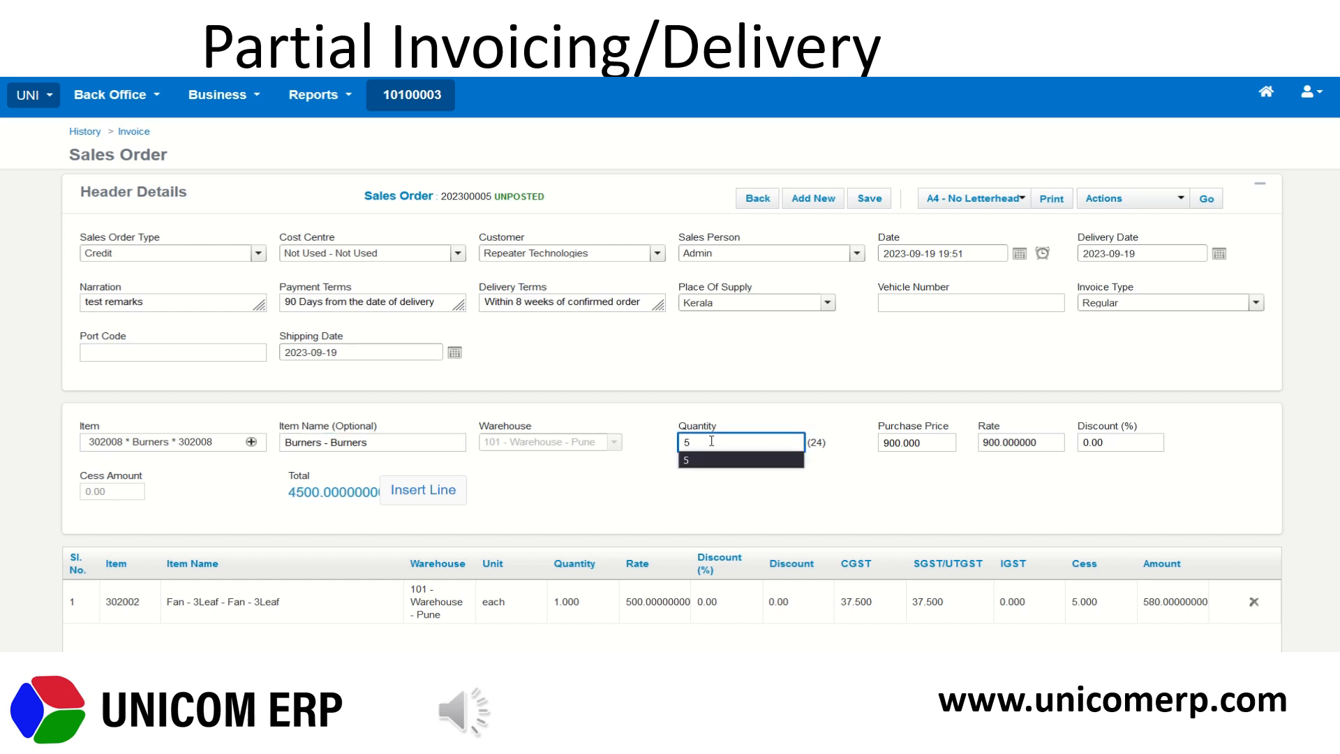
pyautogui.press('Tab')
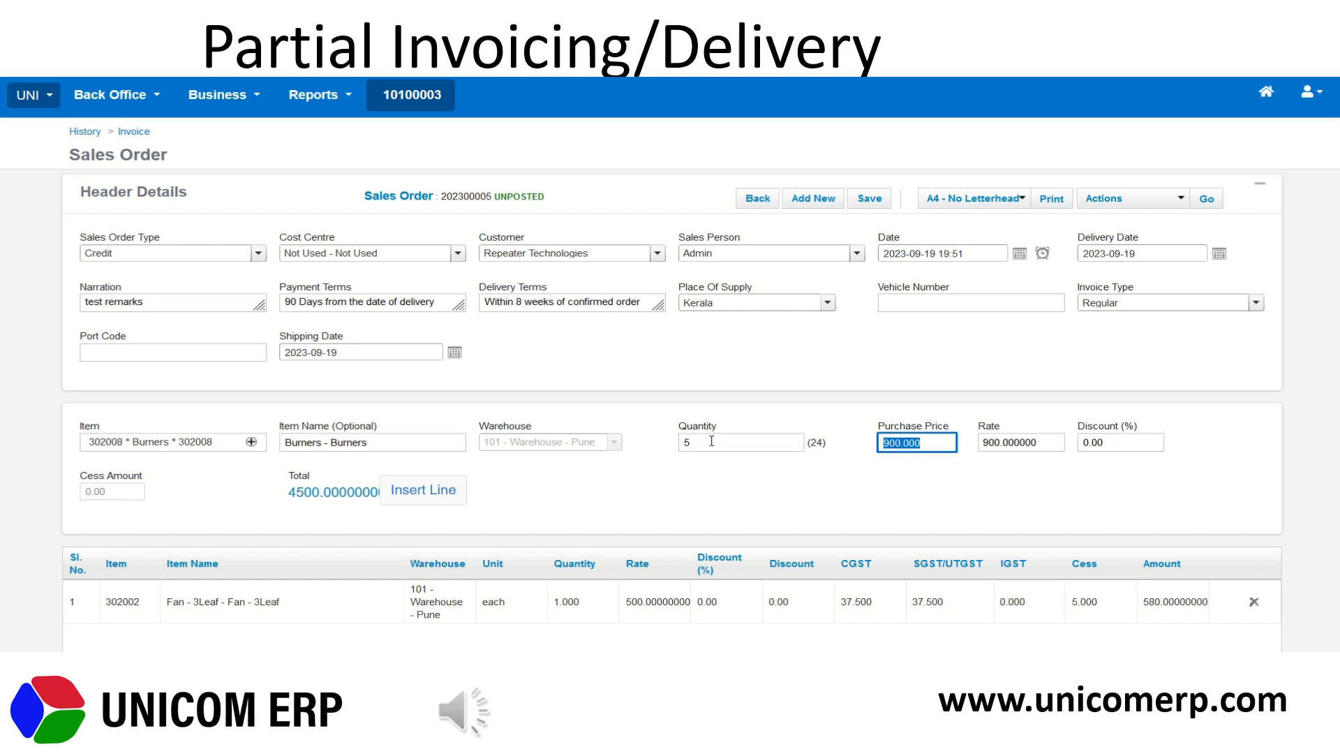
pyautogui.press('Tab')
pyautogui.press('Tab')
pyautogui.press('Tab')
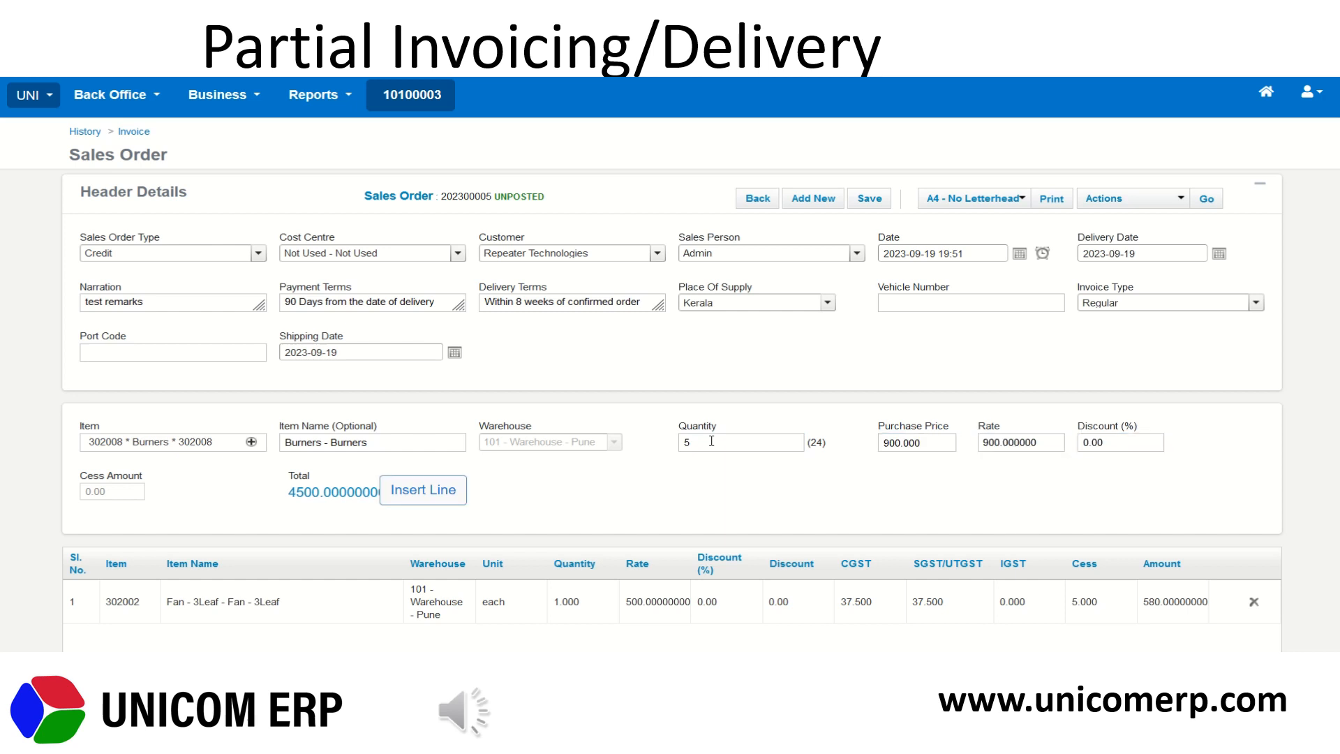
pyautogui.press('Return')
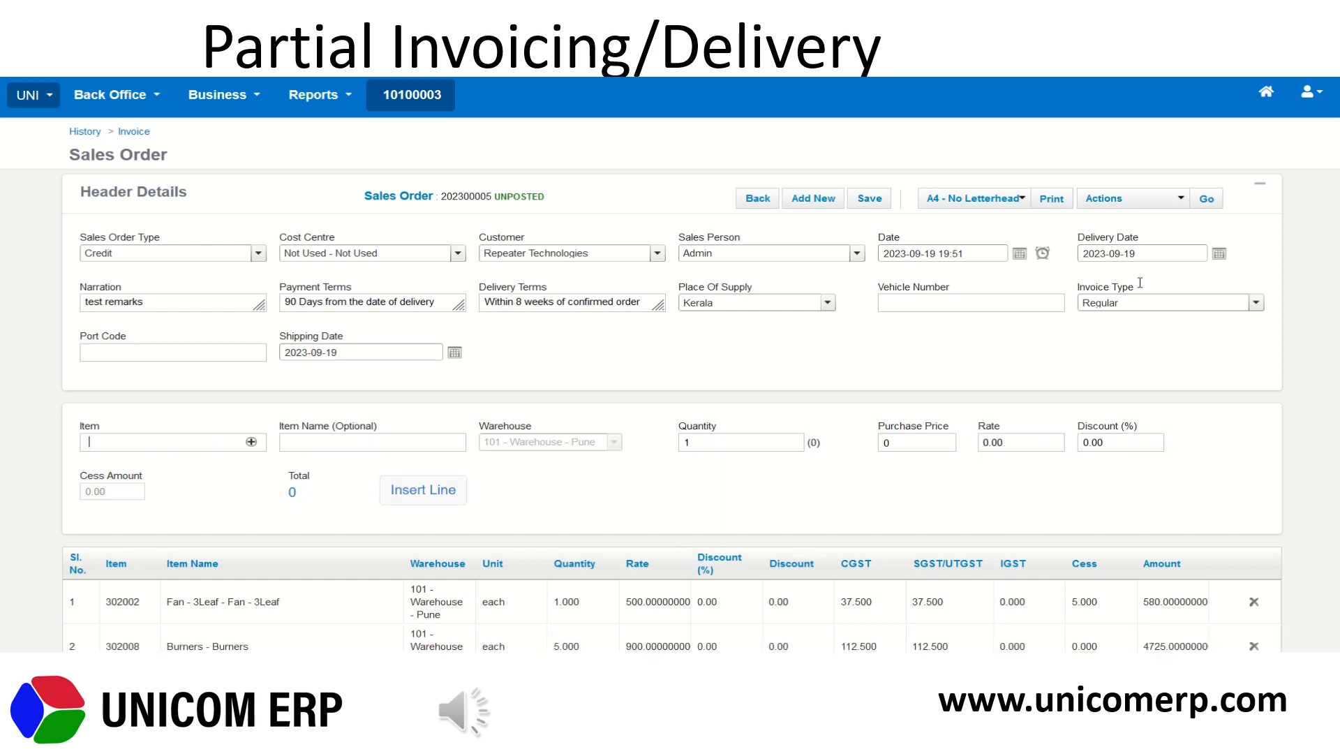
# - Check the lines of the new sales order and try to post it with the Post & New action
pyautogui.scroll(-5, 1315, 252)
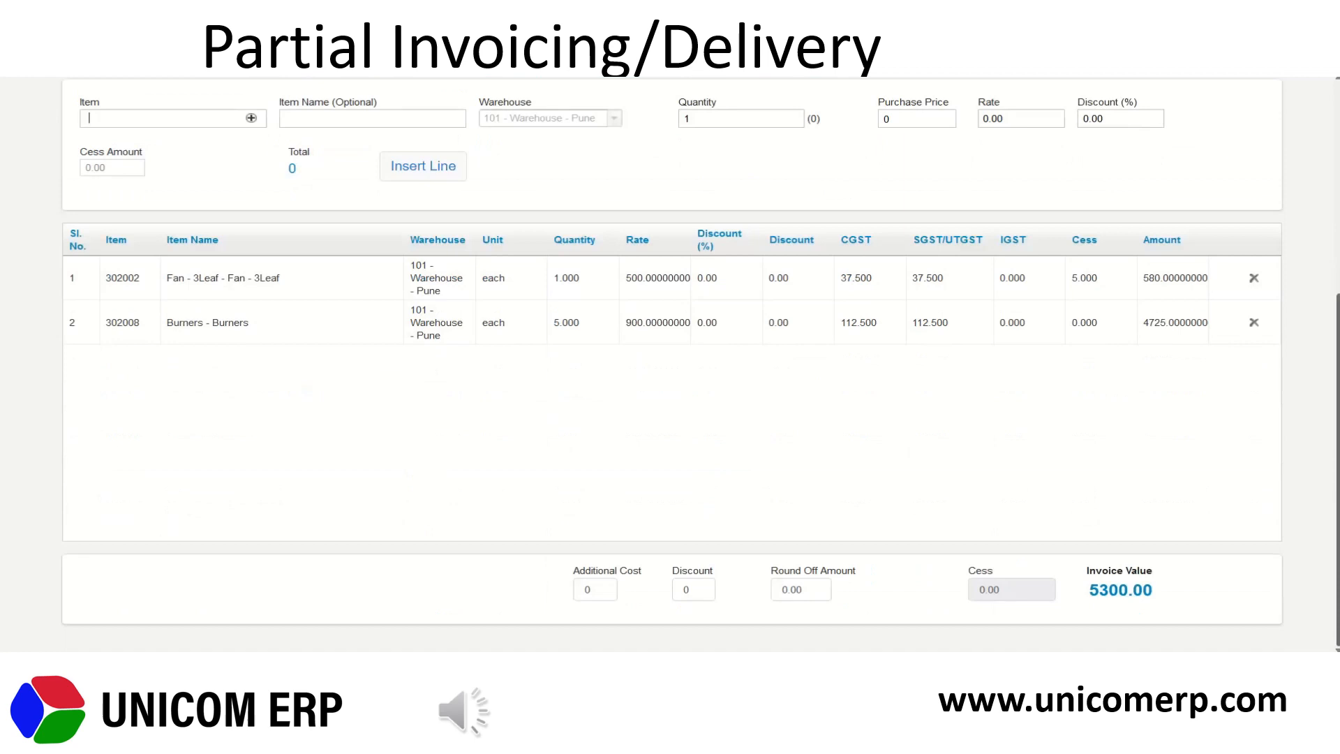
pyautogui.scroll(5, 1337, 233)
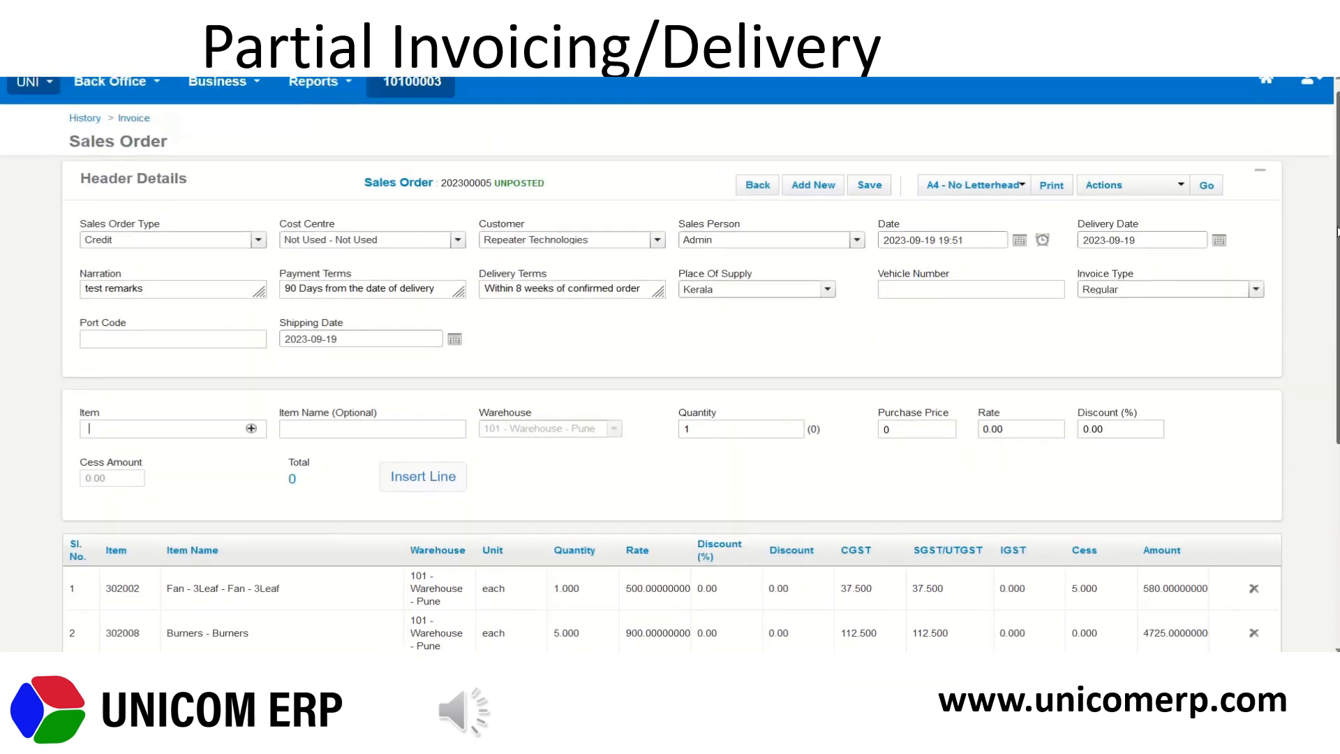
pyautogui.click(1136, 187)
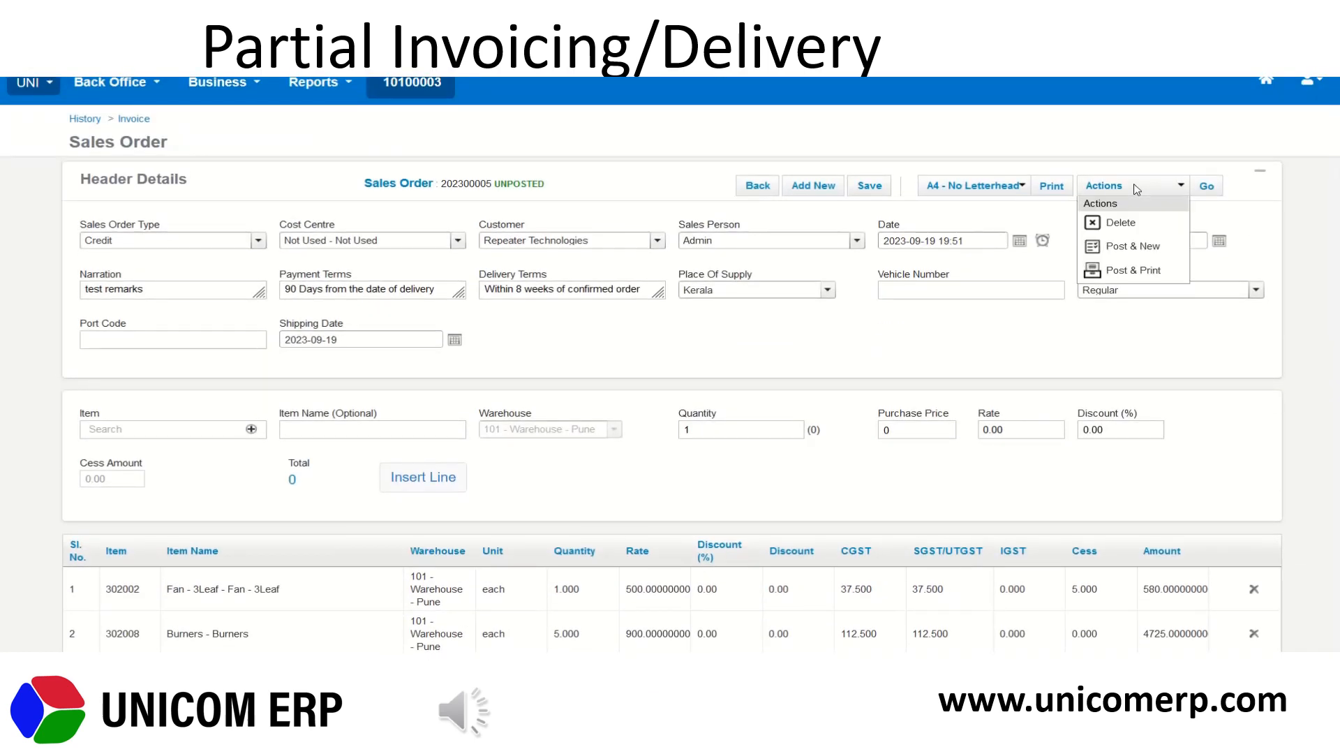
pyautogui.click(1134, 247)
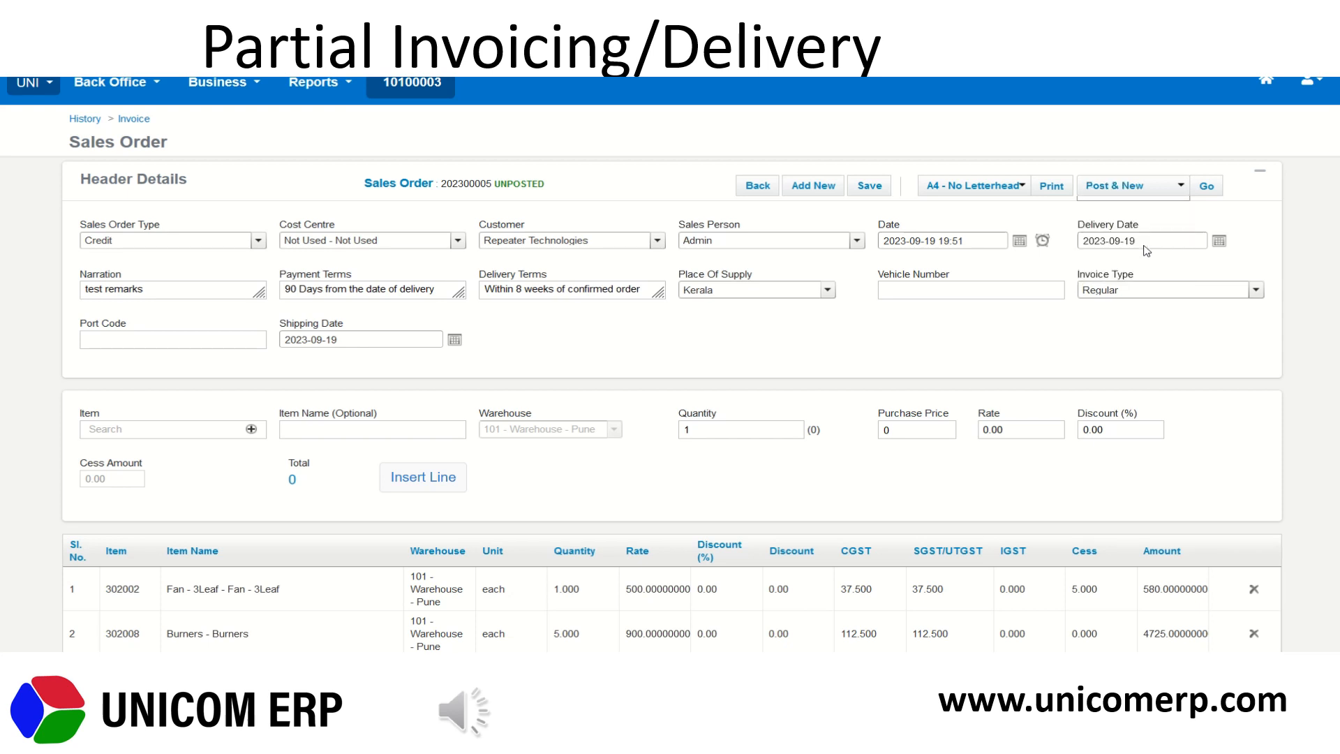
pyautogui.click(1205, 189)
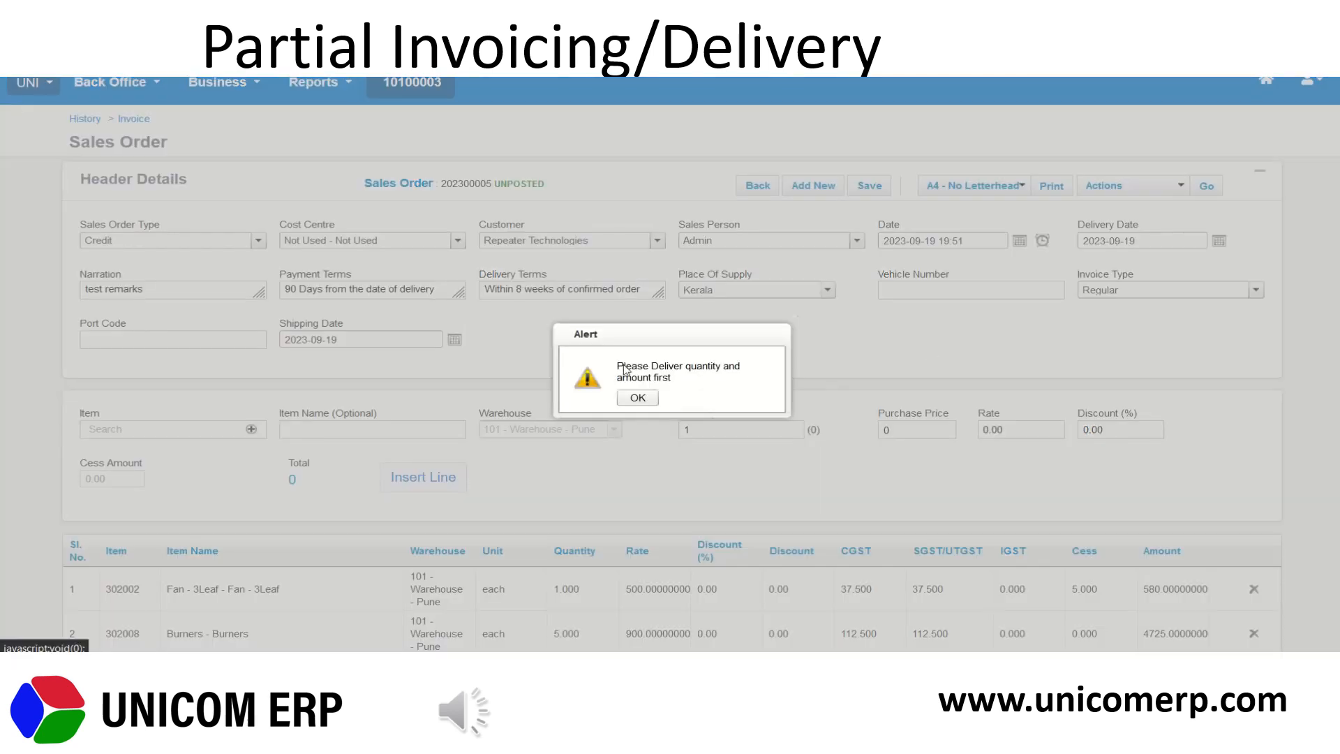
pyautogui.moveTo(612, 365); pyautogui.dragTo(704, 387)
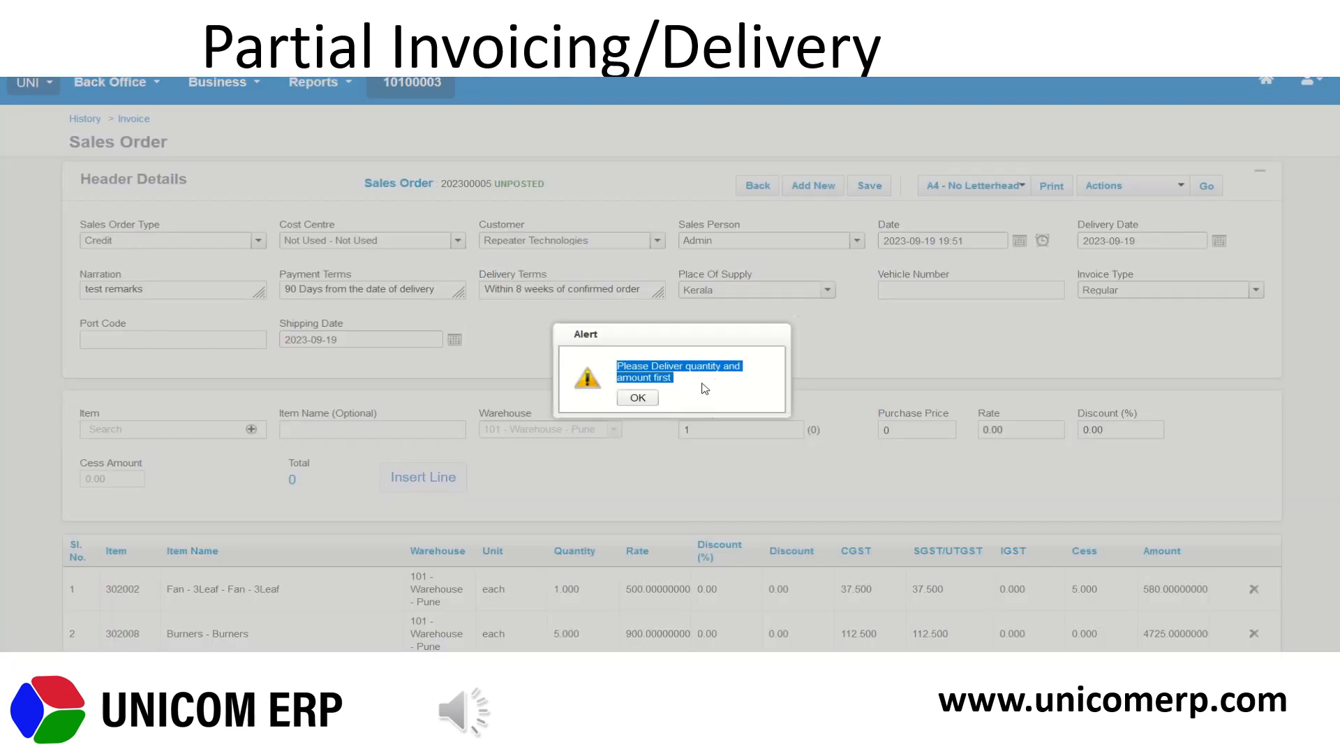
pyautogui.click(638, 398)
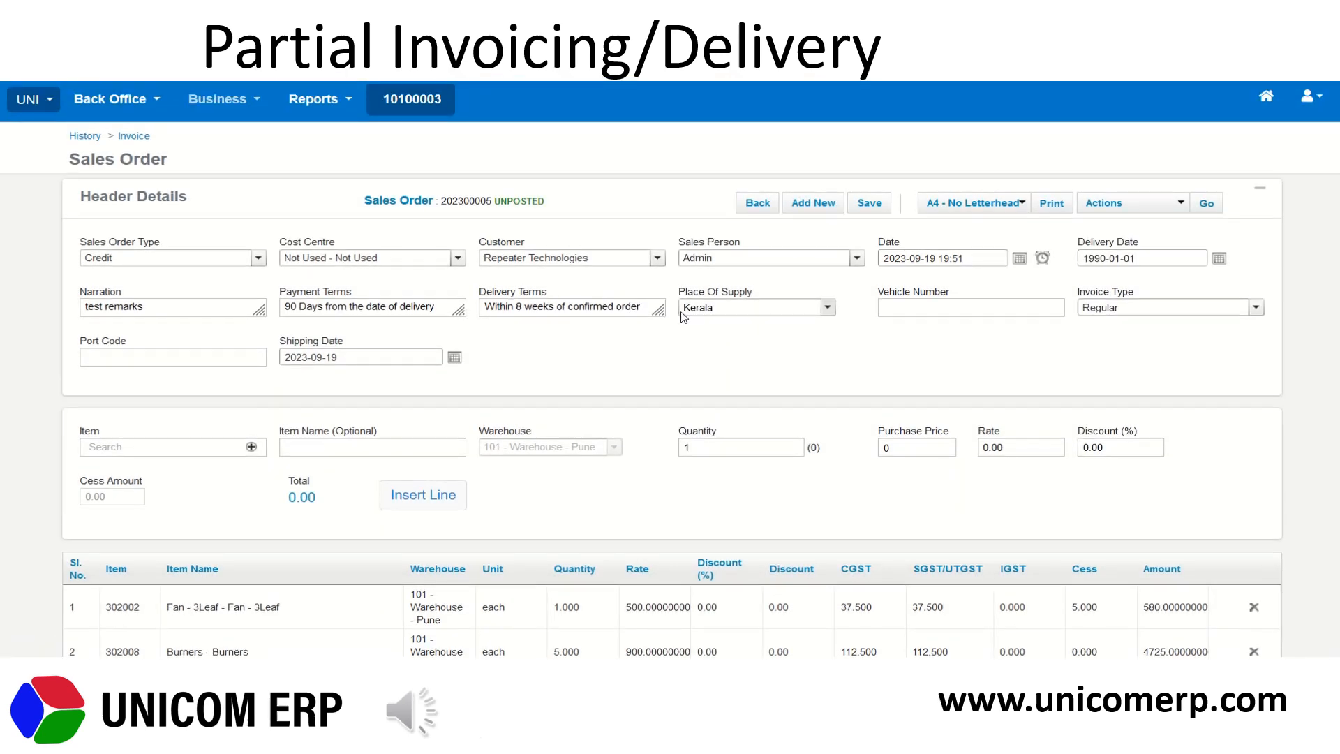
# - Go to Partial Sales Delivery and open the deliveries of the partially delivered Repeater Technologies order with total quantity 6
pyautogui.click(222, 100)
pyautogui.moveTo(252, 162)
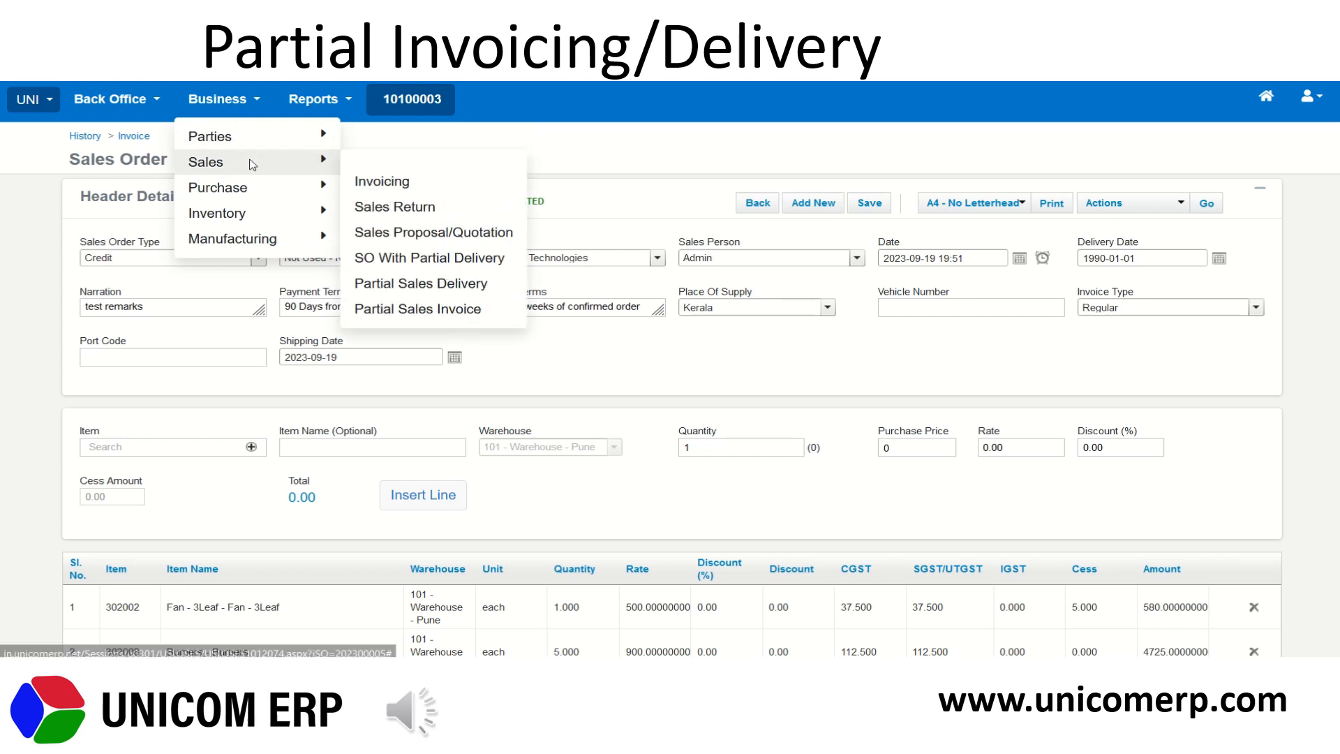
pyautogui.click(437, 292)
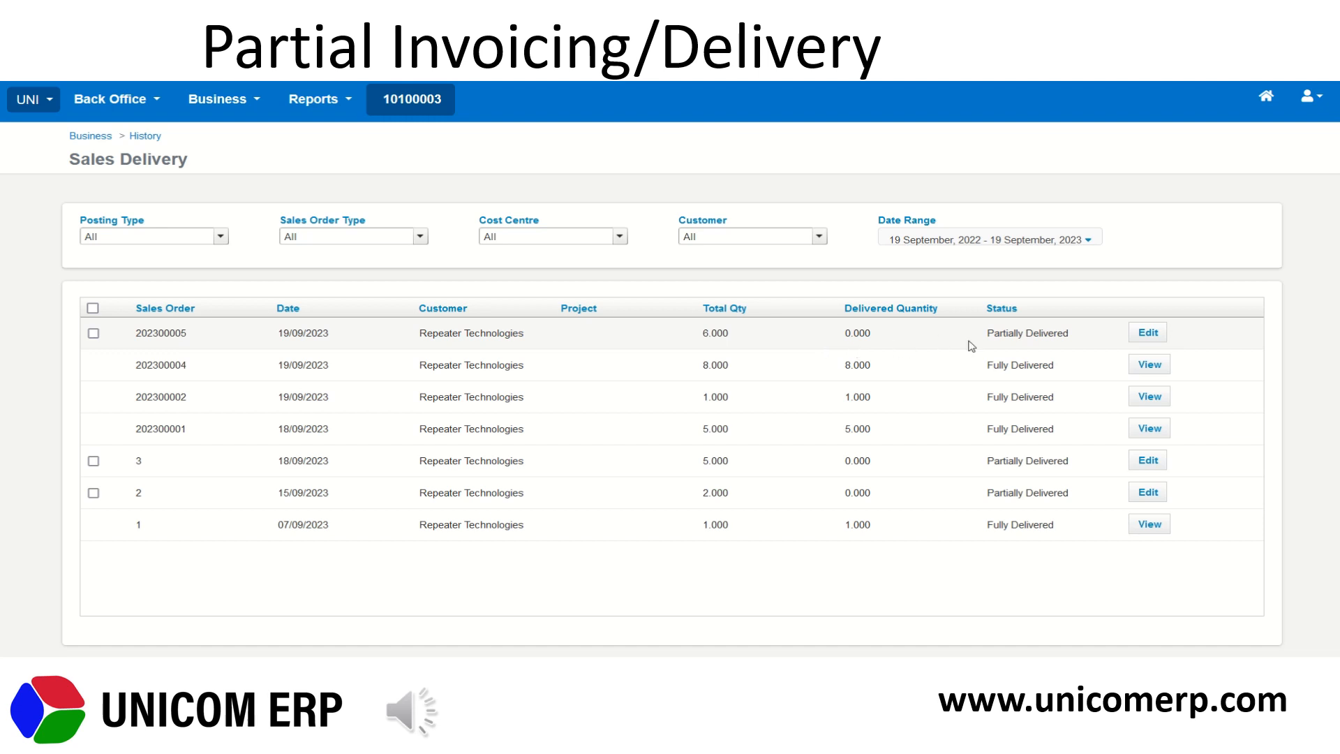
pyautogui.moveTo(981, 341); pyautogui.dragTo(1082, 338)
pyautogui.moveTo(979, 374); pyautogui.dragTo(1077, 374)
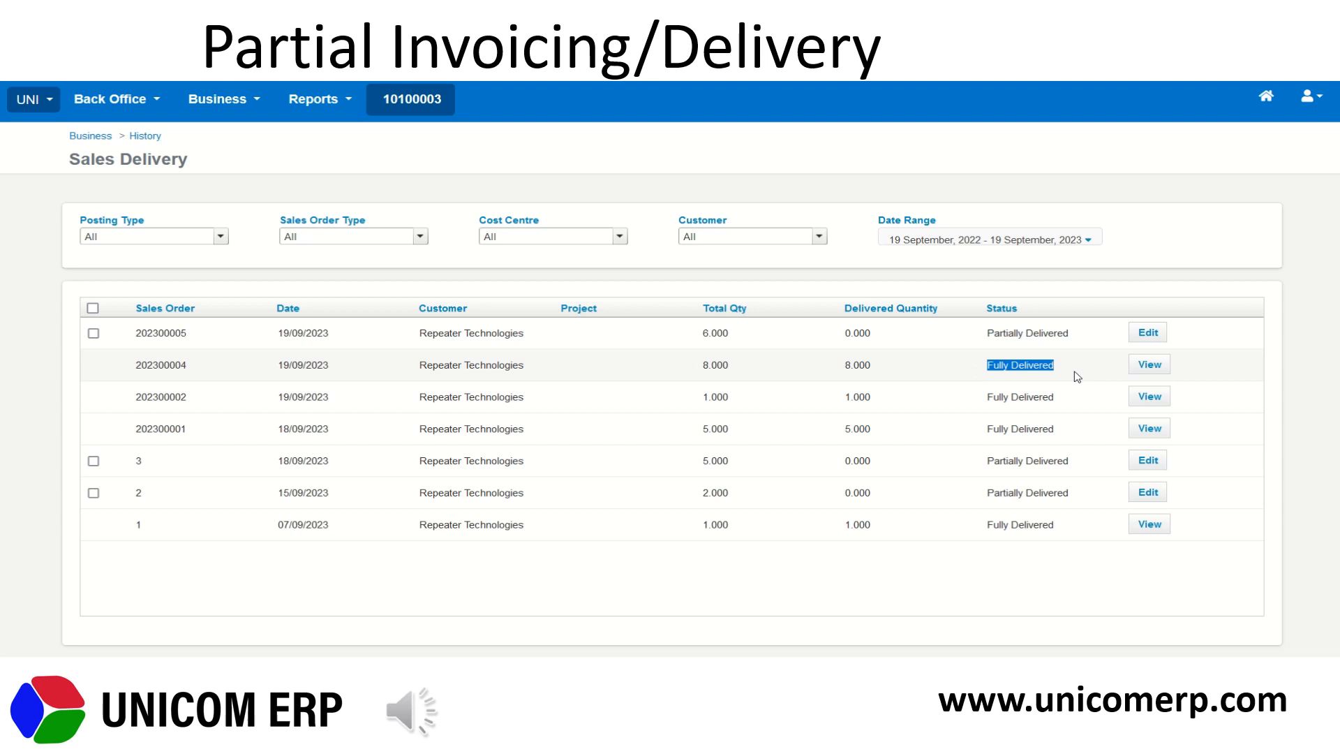
pyautogui.click(1093, 338)
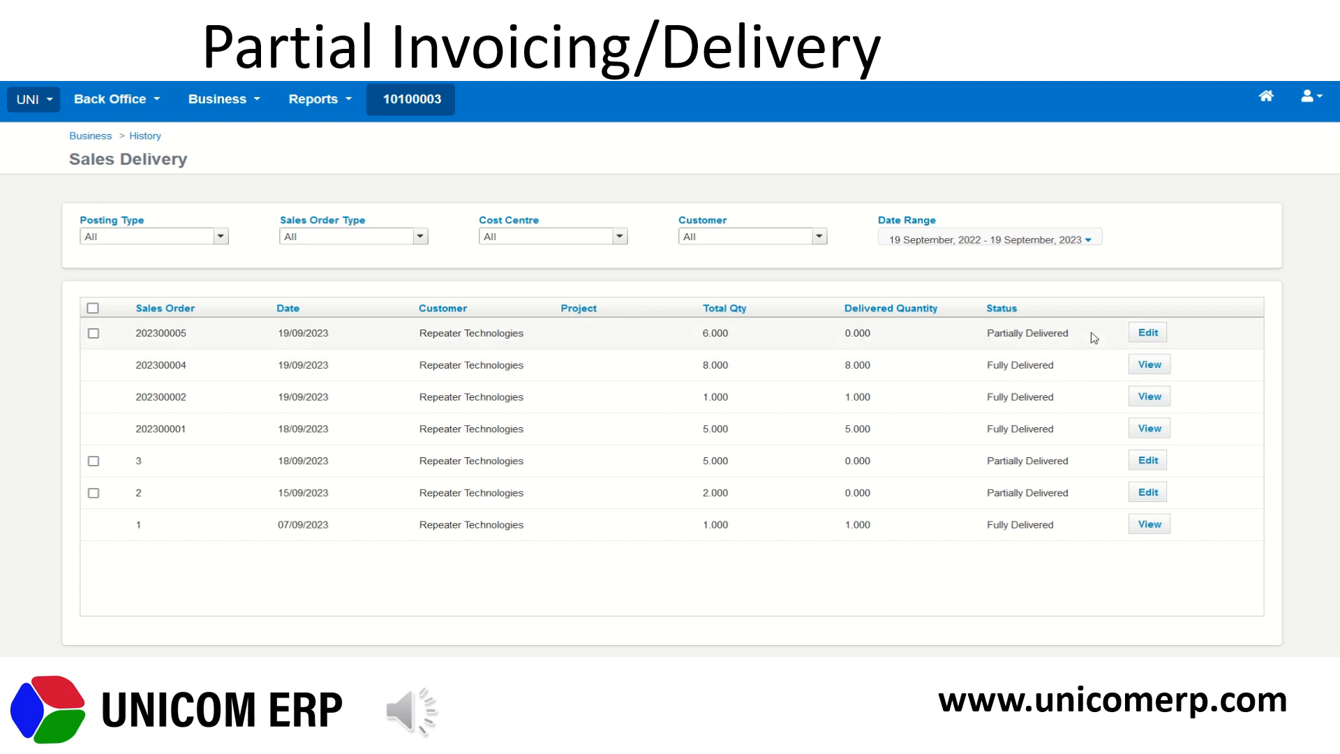
pyautogui.click(1157, 338)
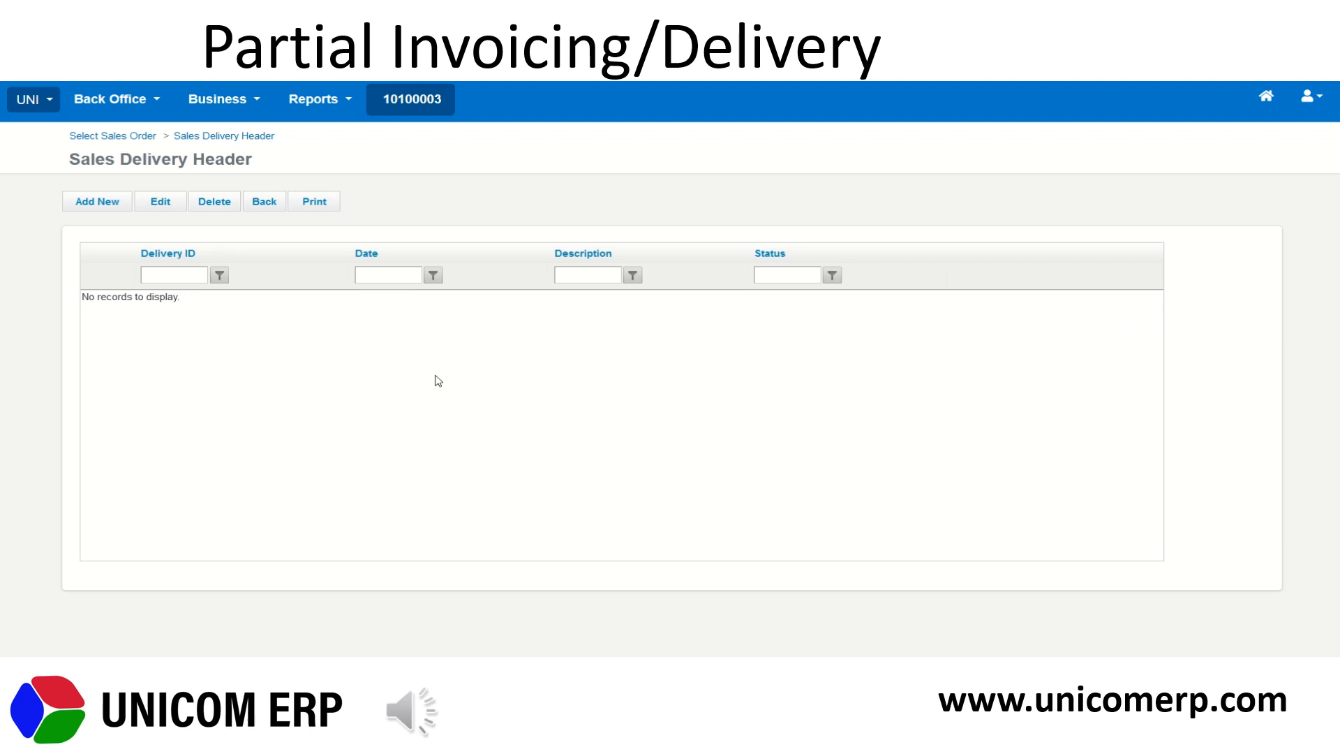
# - Create a new delivery for the order with the description "1st delivery", keeping the default ID, date and currency
pyautogui.click(114, 206)
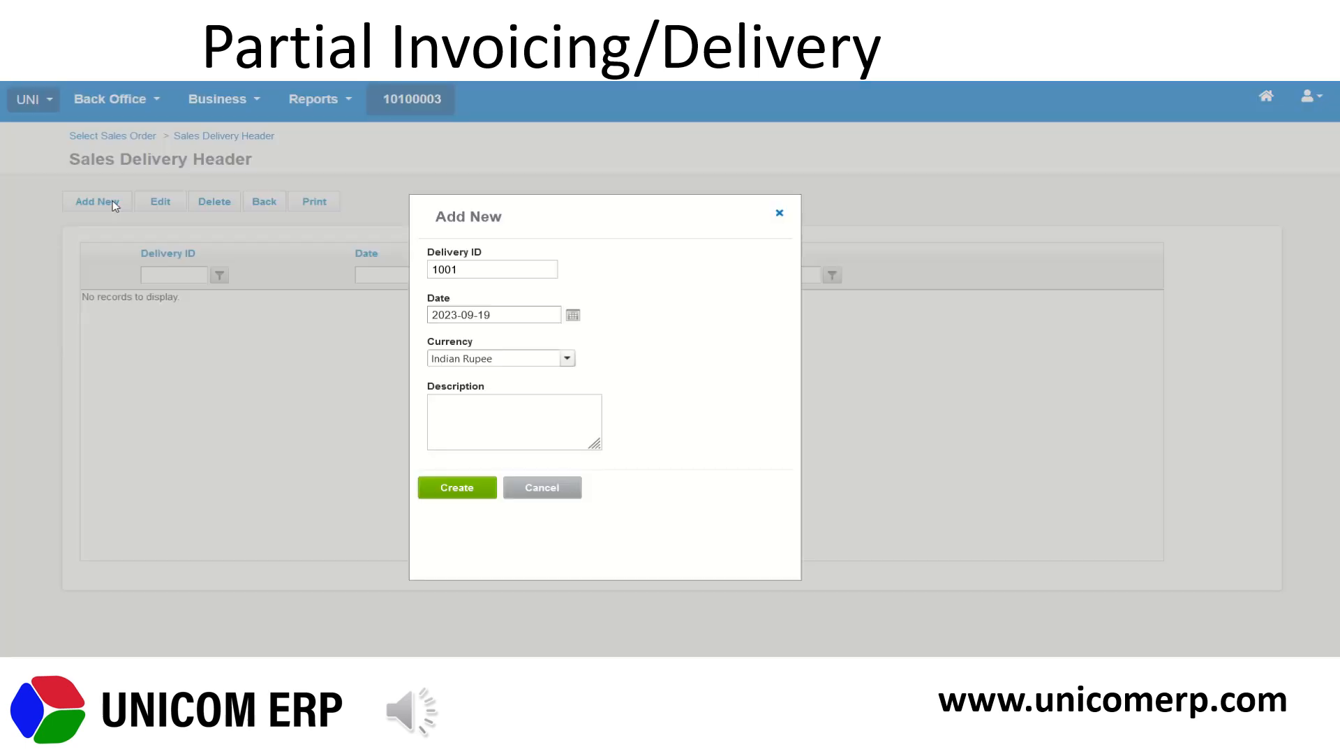
pyautogui.click(502, 422)
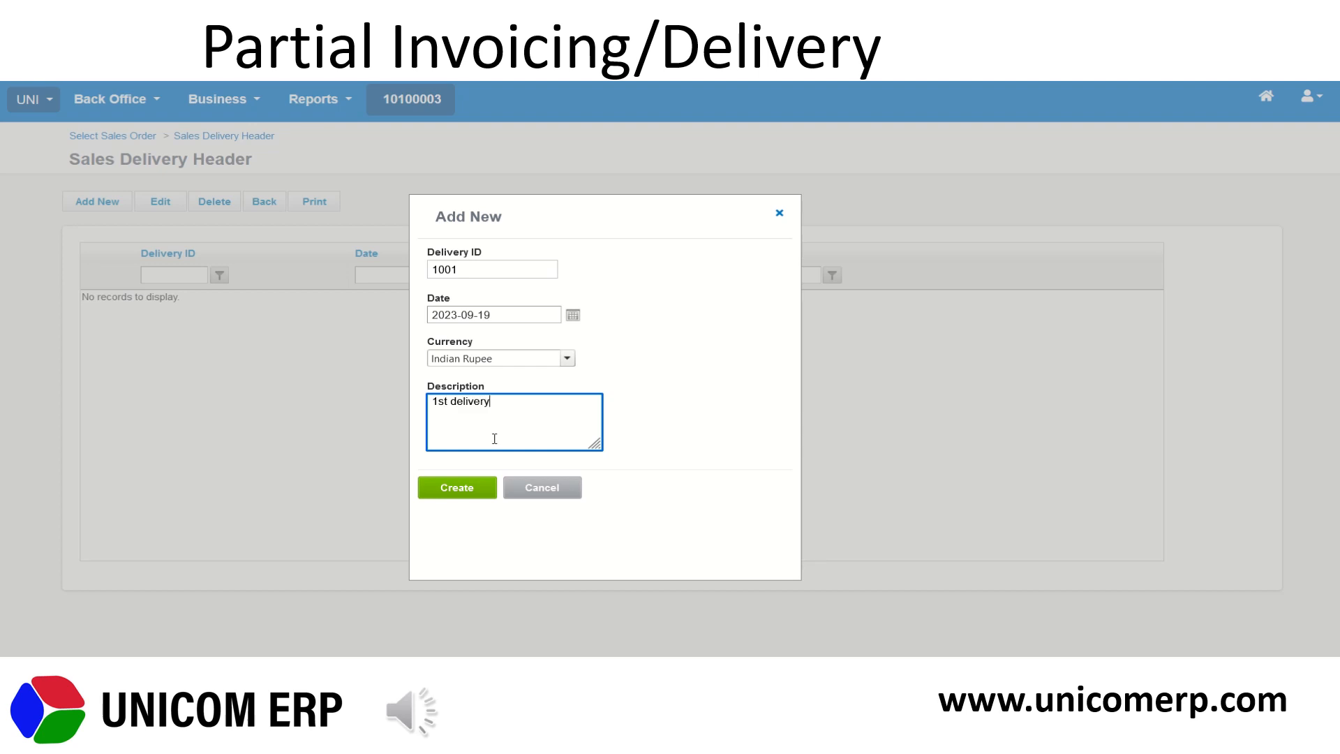
pyautogui.click(459, 492)
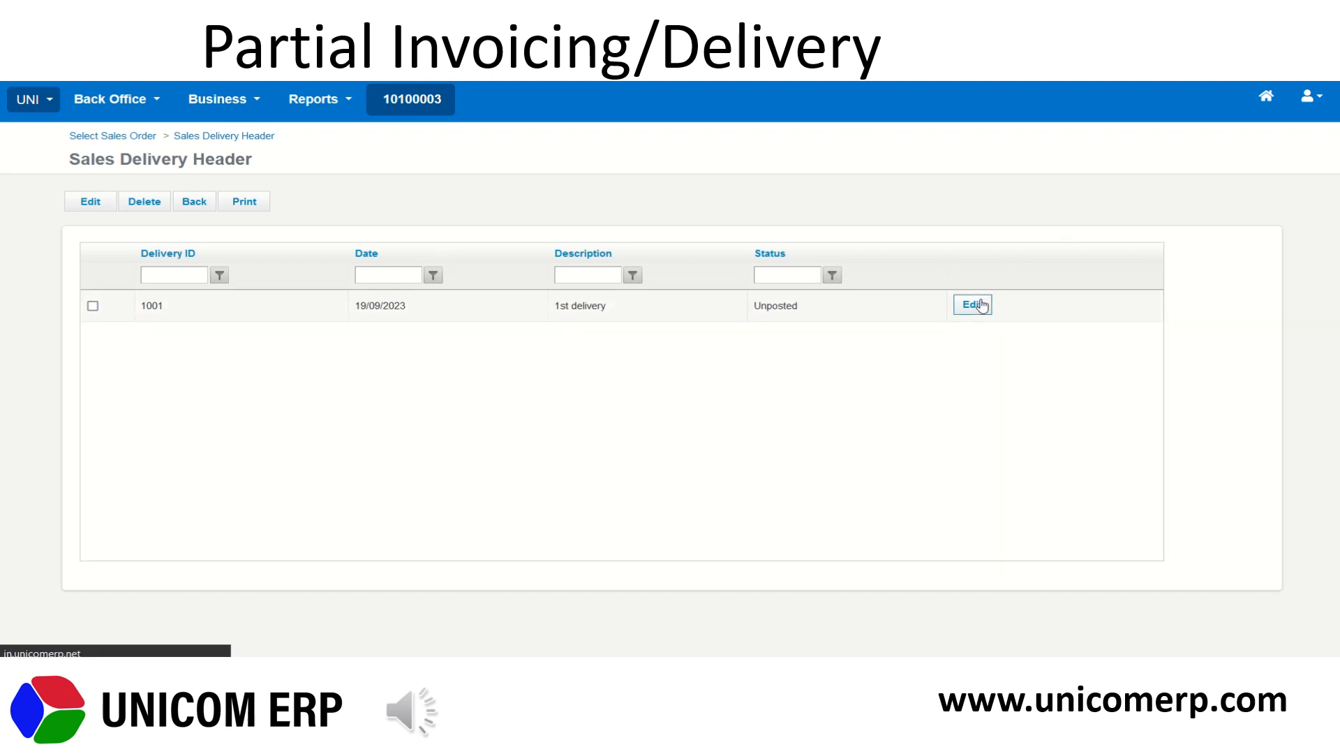
# - Insert a line in the 1st delivery for item 302002 Fan - 3Leaf, batch 1001 expiring 2025/02/27, with quantity 1
pyautogui.click(980, 305)
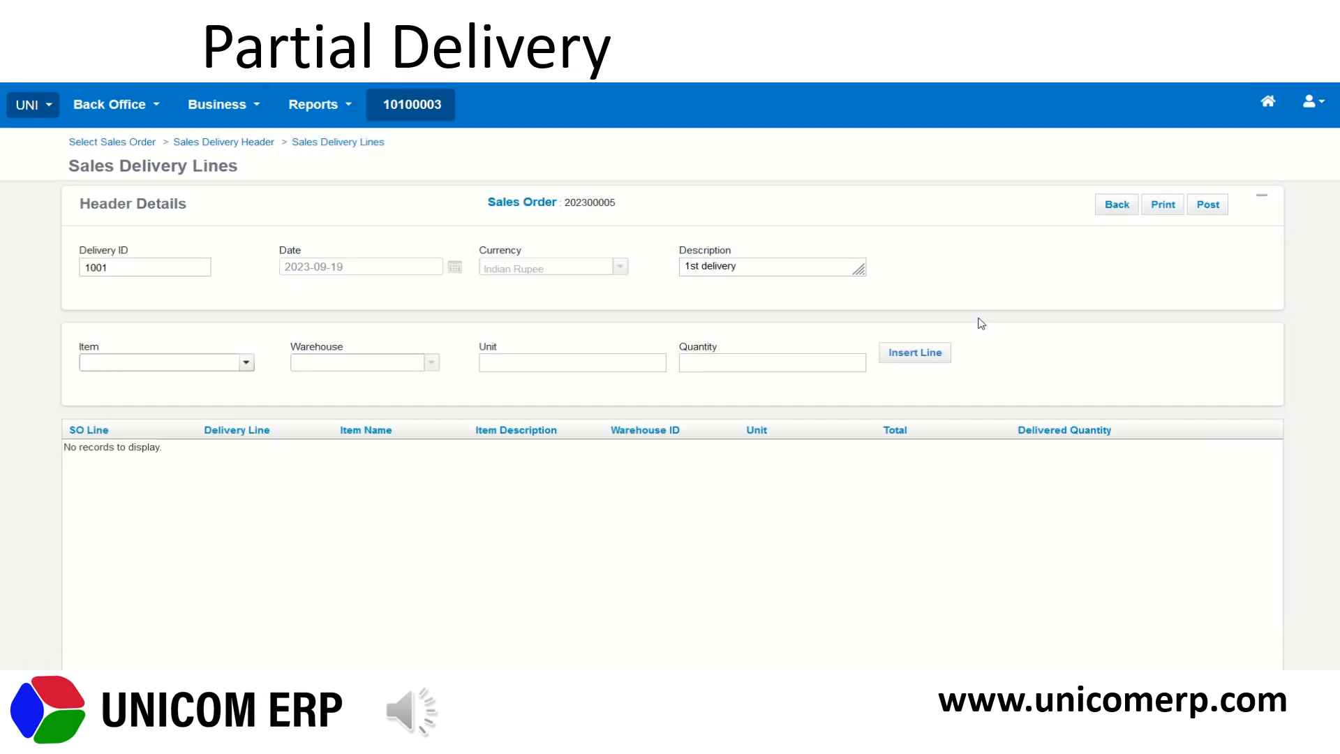
pyautogui.click(246, 362)
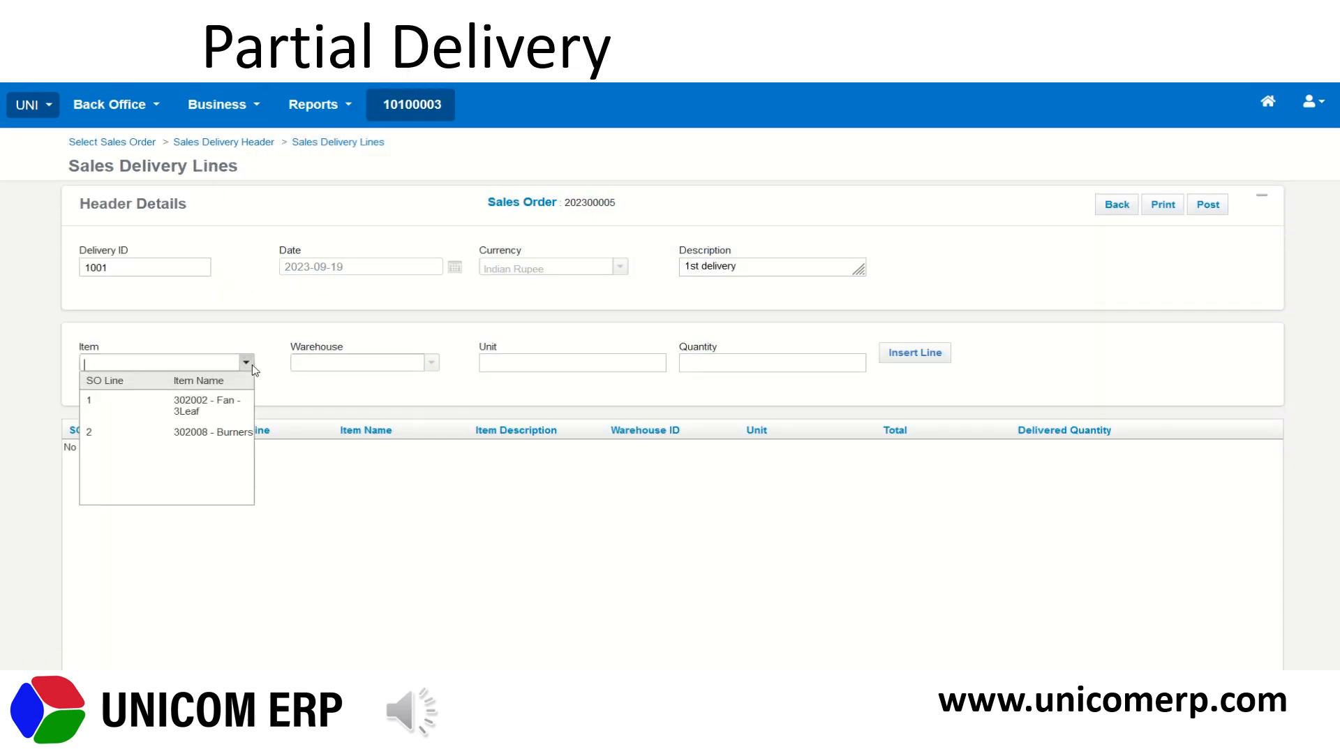
pyautogui.click(228, 405)
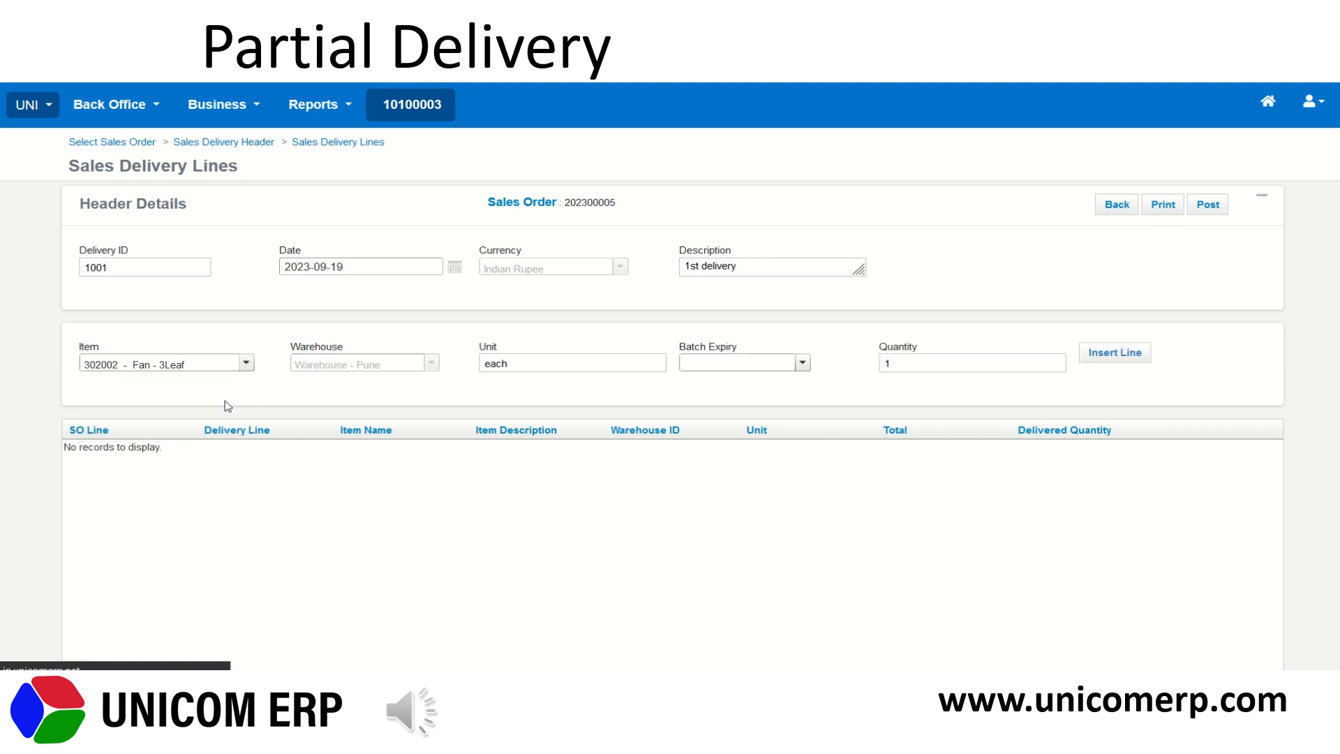
pyautogui.click(699, 360)
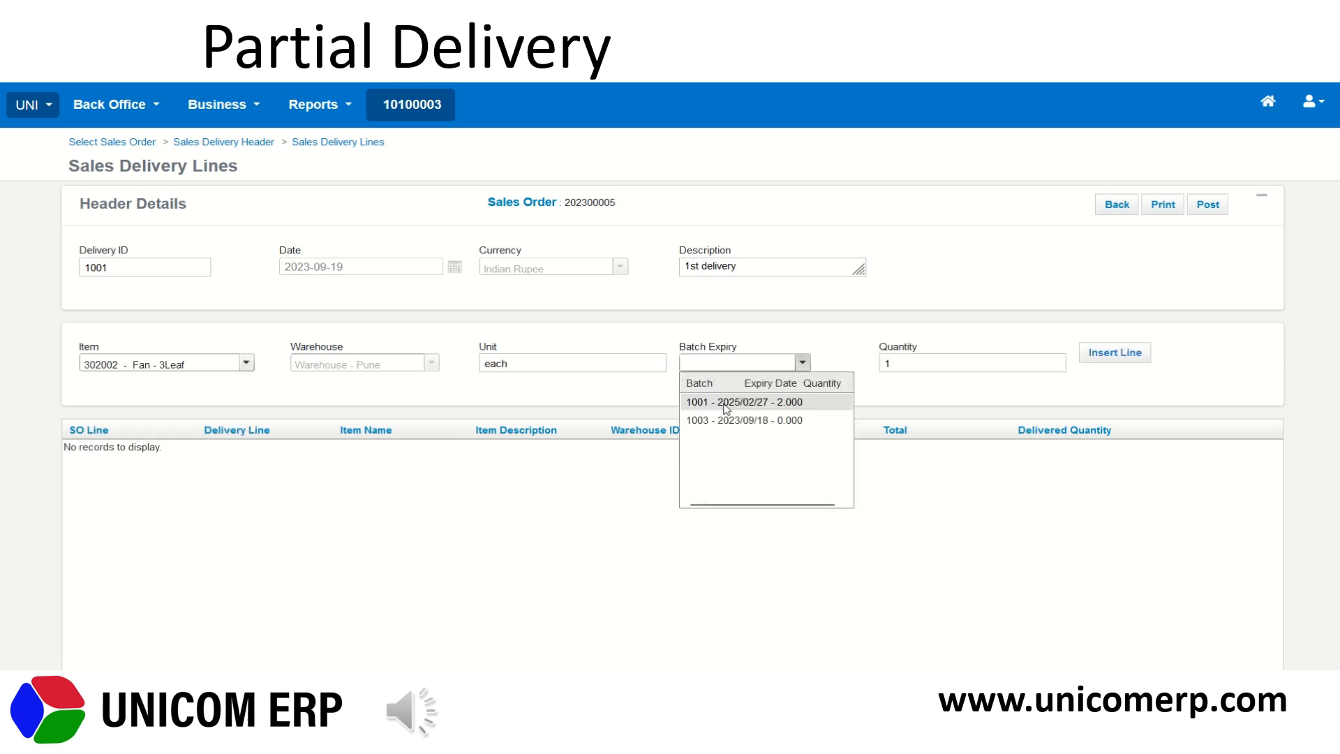
pyautogui.click(726, 404)
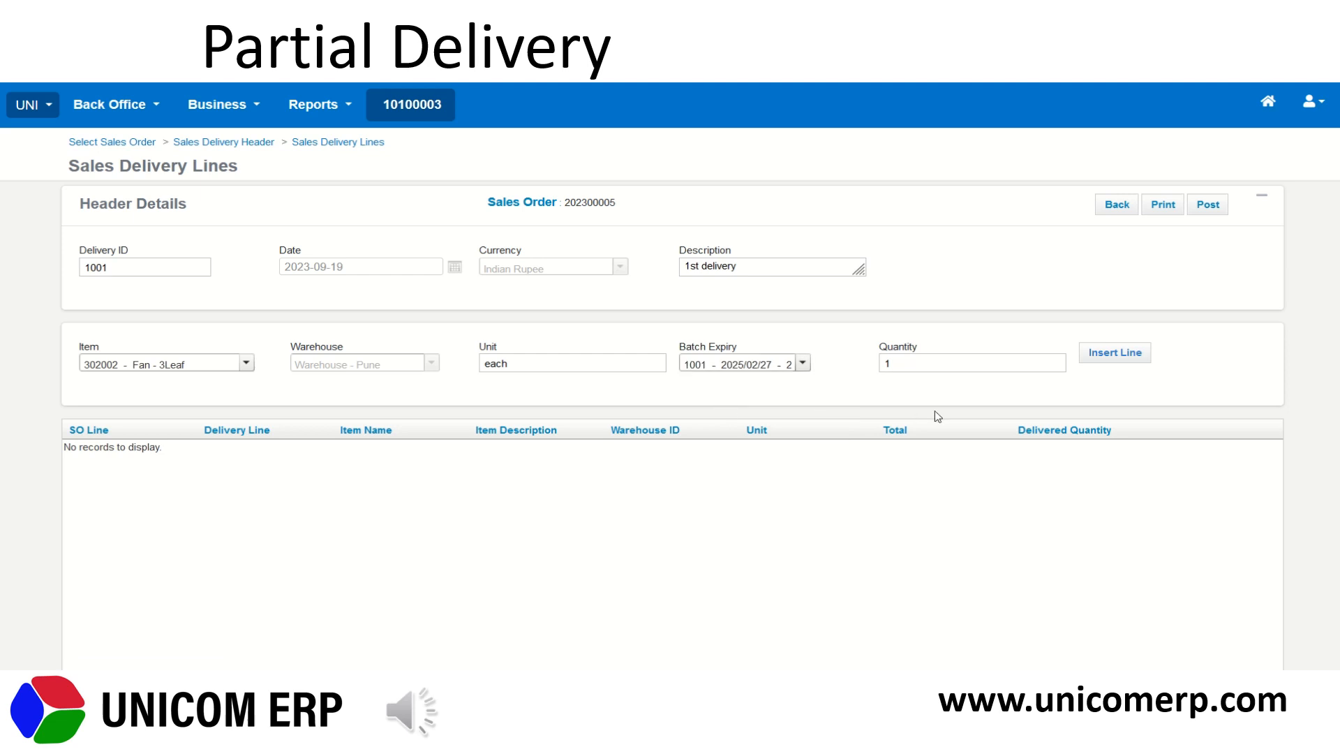
pyautogui.click(1114, 361)
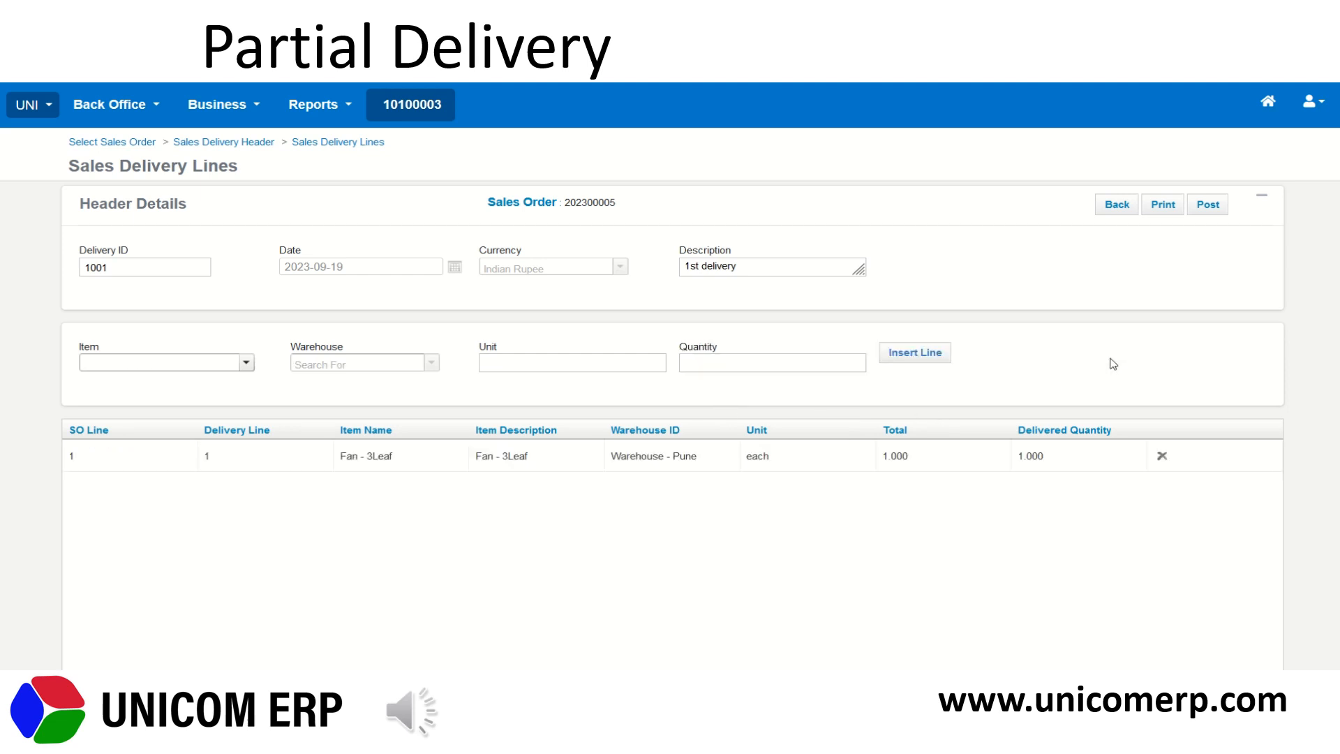
# - Insert a second delivery line for item 302008 Burners, batch 1001 expiring 2023/09/19, with quantity 2
pyautogui.click(246, 362)
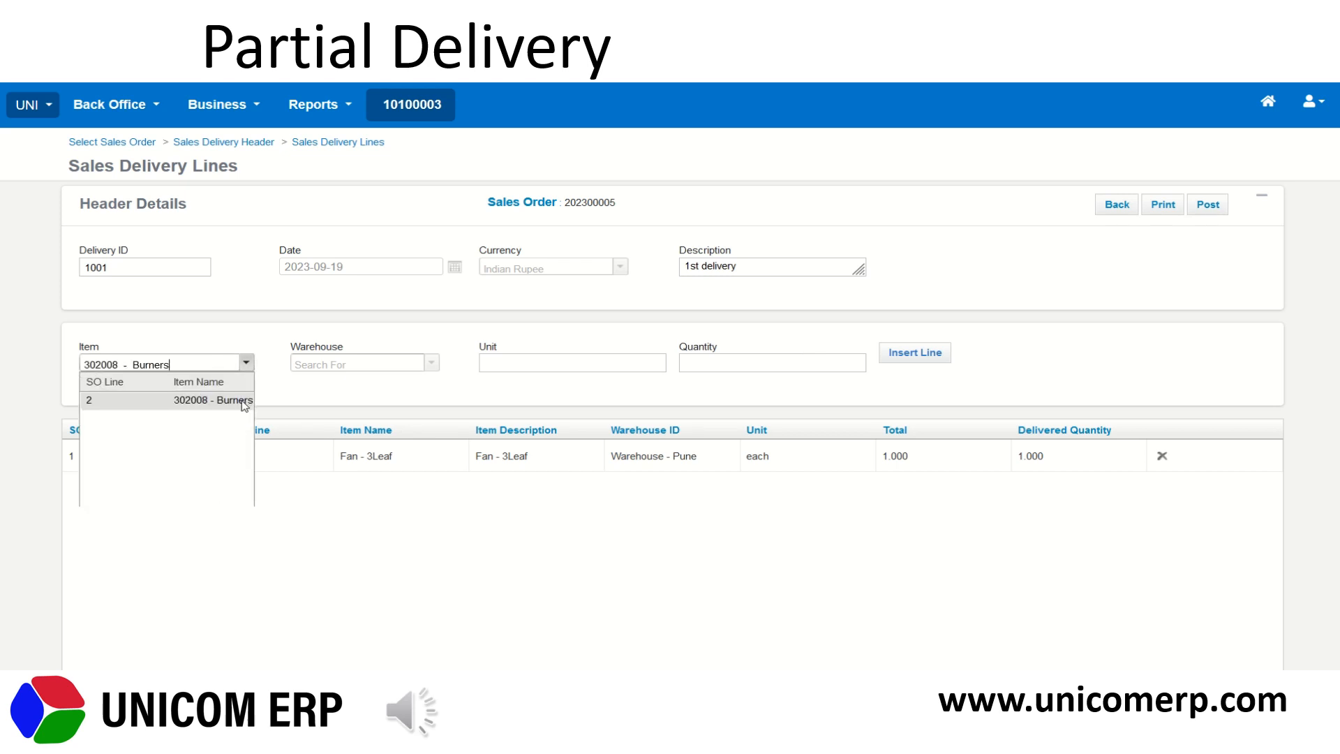
pyautogui.click(244, 401)
pyautogui.click(803, 362)
pyautogui.click(760, 400)
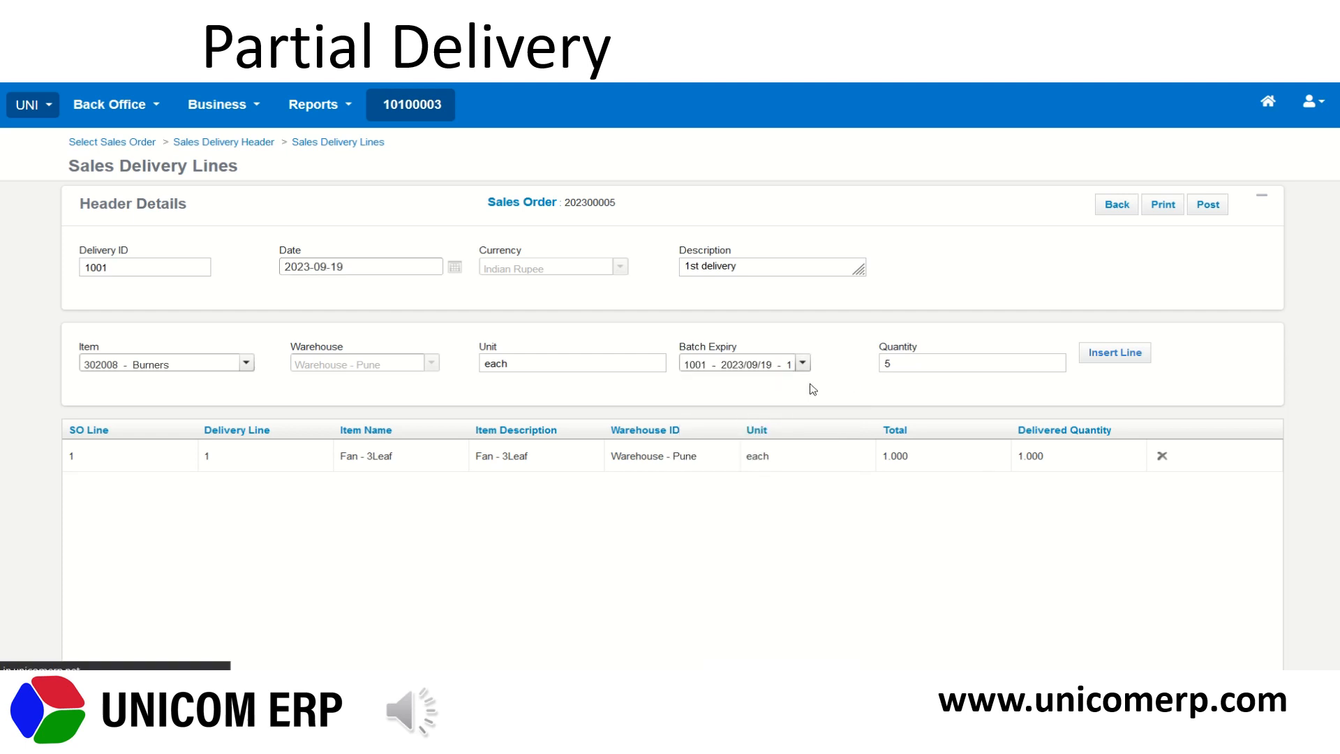
pyautogui.click(916, 364)
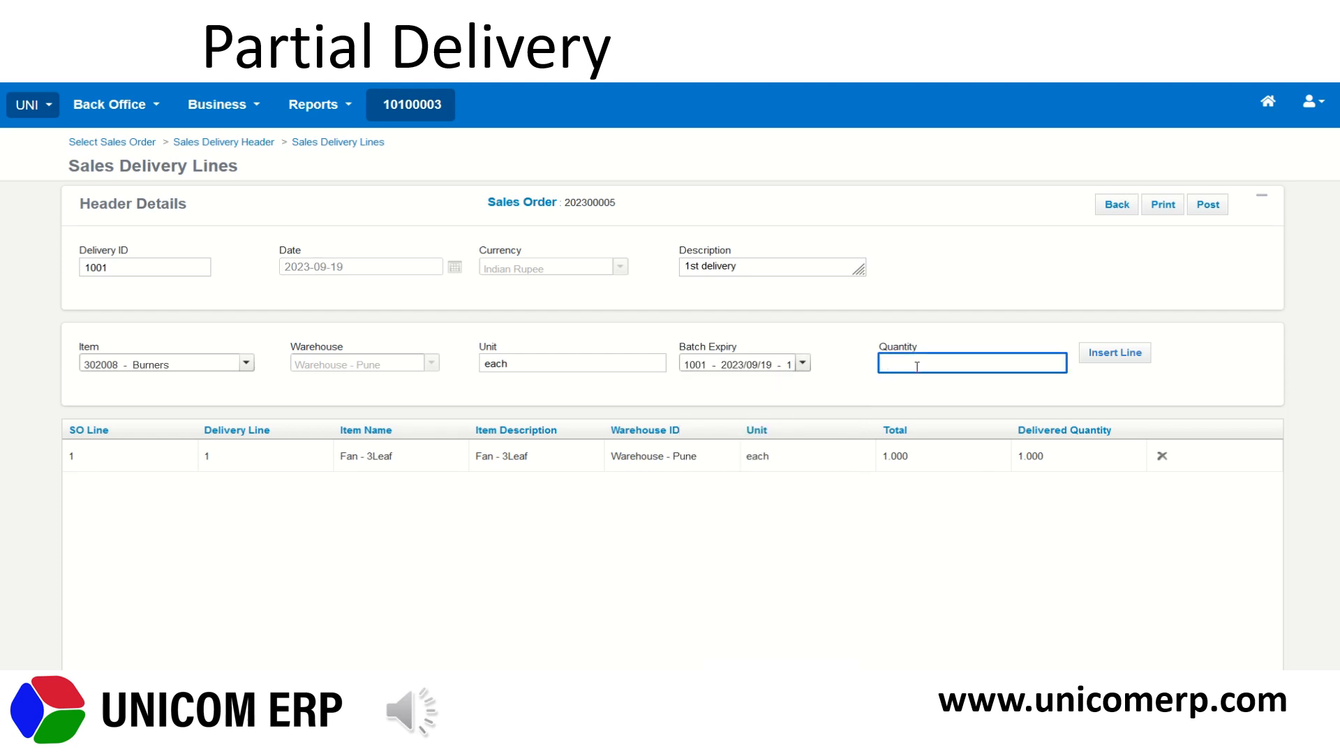
pyautogui.write('2')
pyautogui.click(1131, 356)
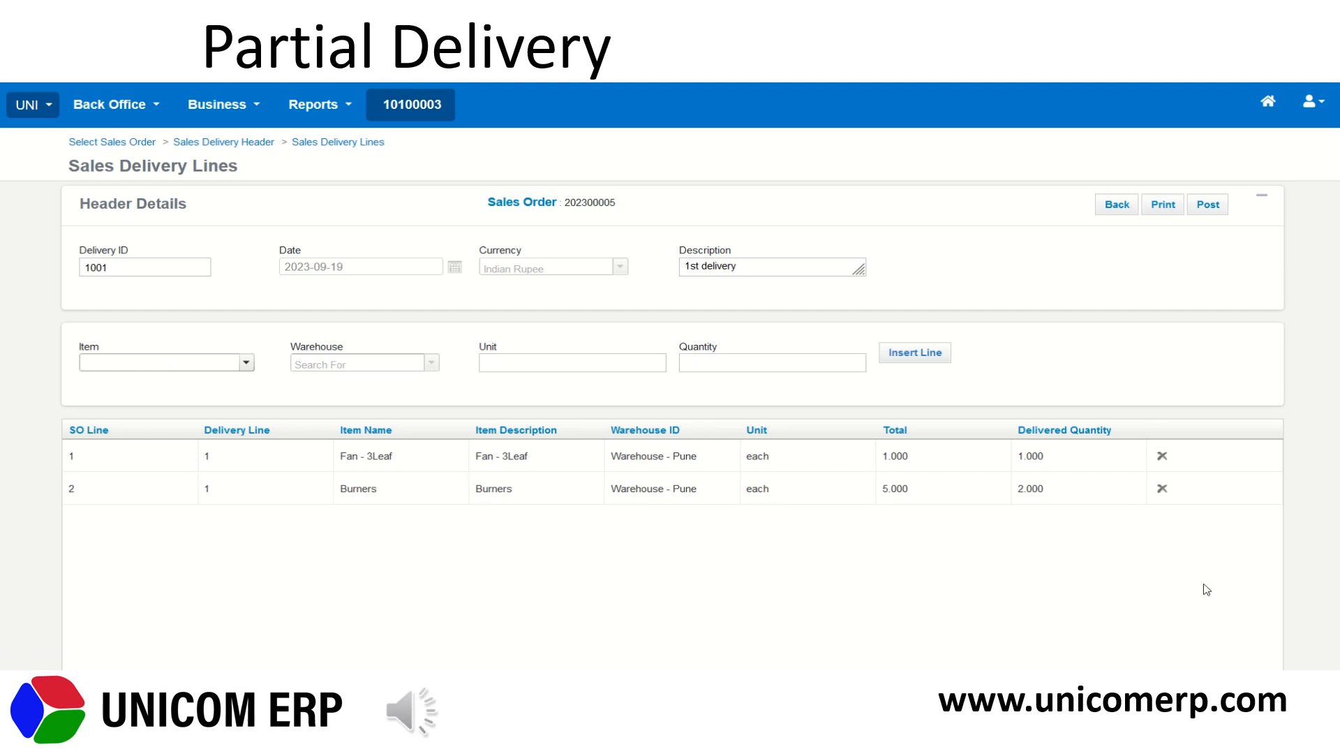
# - Post the 1st delivery and confirm the posting
pyautogui.moveTo(1338, 447); pyautogui.dragTo(1308, 392)
pyautogui.click(1203, 213)
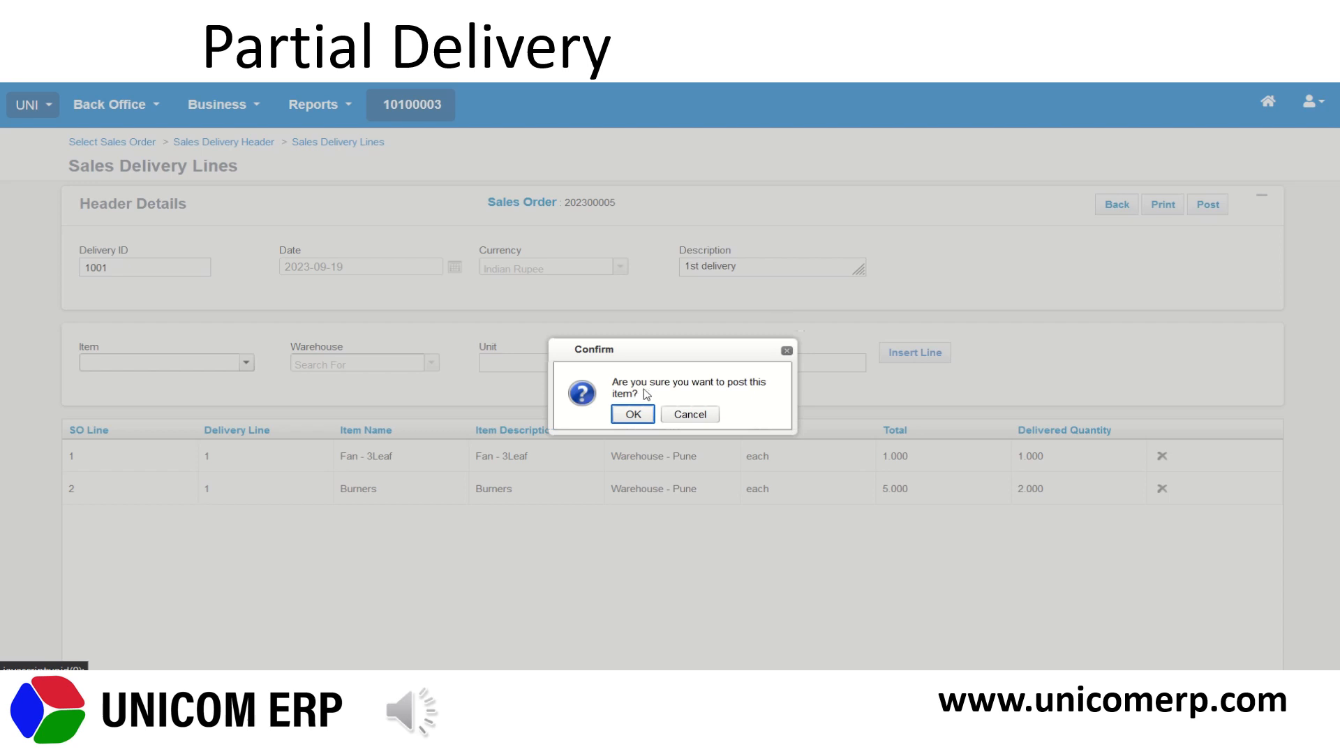
pyautogui.click(635, 415)
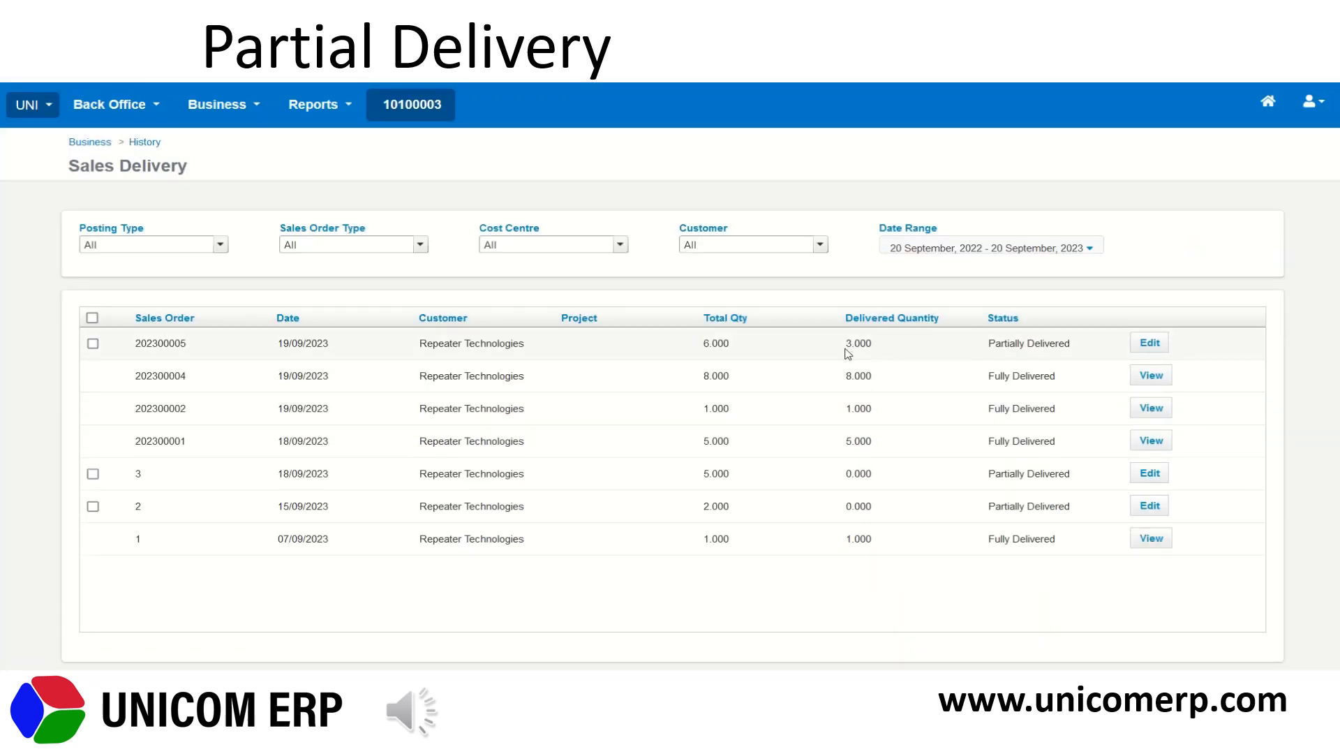
# - Check the order's delivered quantity against its total, then reopen its deliveries and view the lines of the 1st delivery
pyautogui.moveTo(844, 348); pyautogui.dragTo(885, 347)
pyautogui.moveTo(700, 349); pyautogui.dragTo(749, 350)
pyautogui.click(1147, 345)
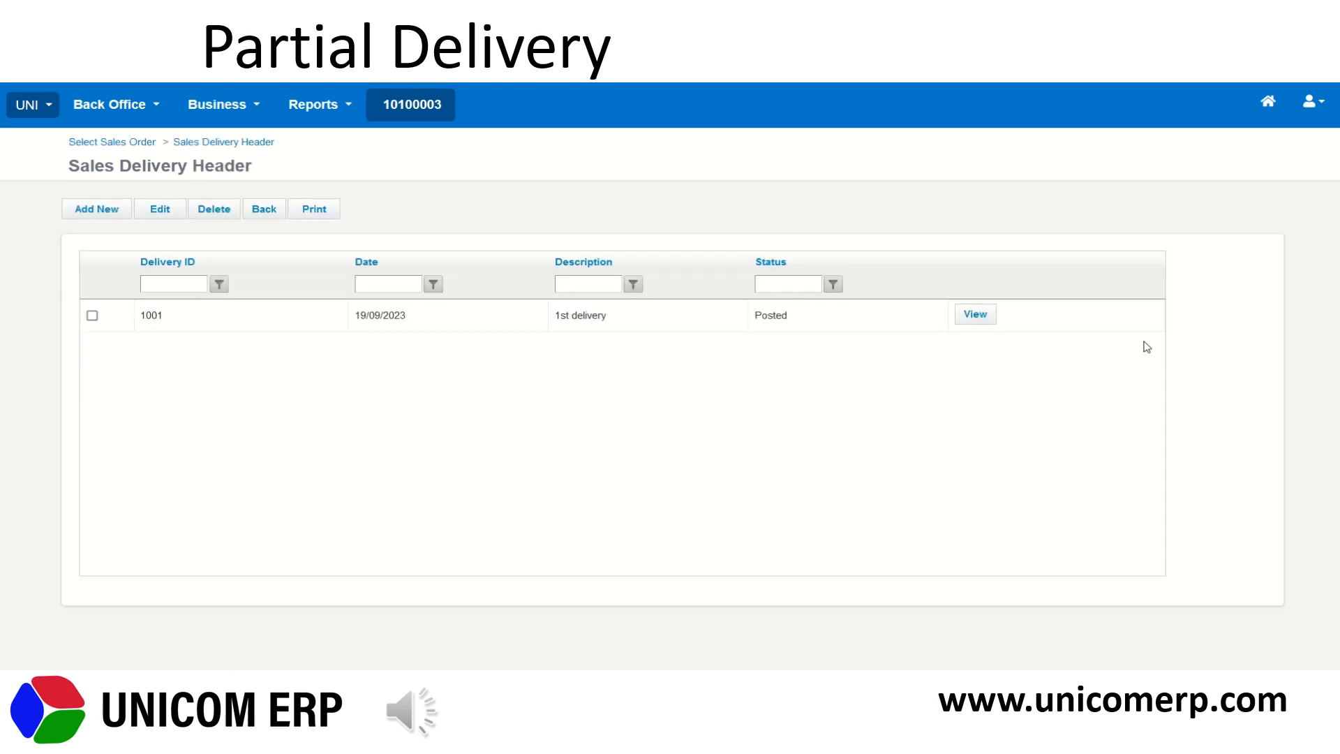
pyautogui.click(975, 314)
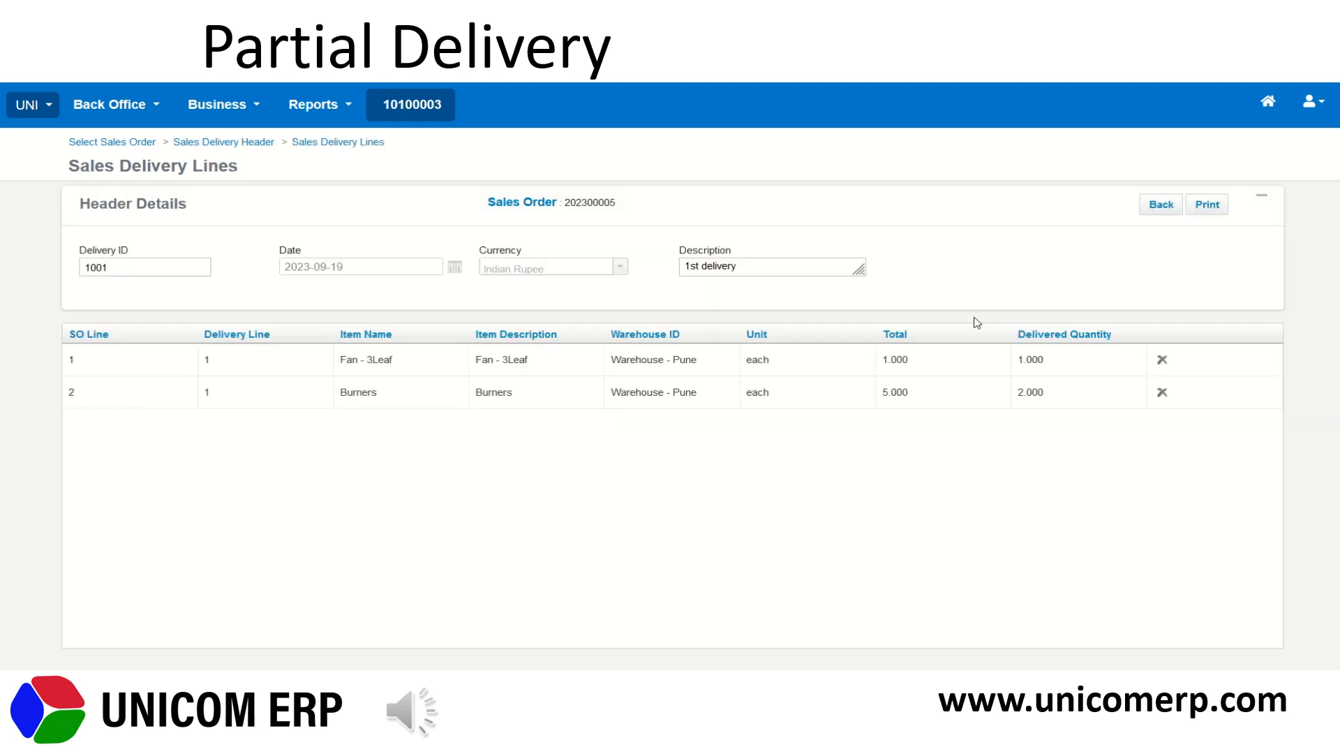
pyautogui.click(1157, 210)
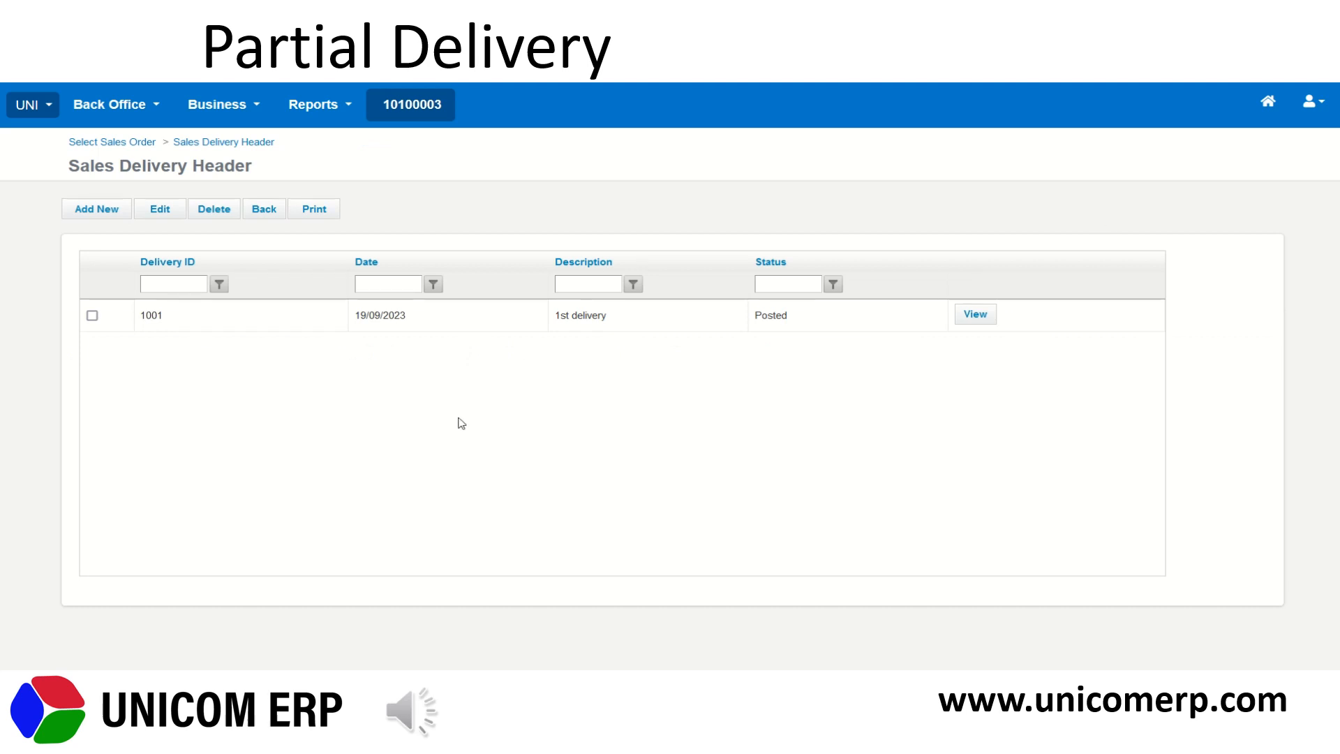
# - Create another delivery for the same order with the description "2nd Delivery", keeping the default ID, date and currency
pyautogui.click(108, 216)
pyautogui.click(481, 423)
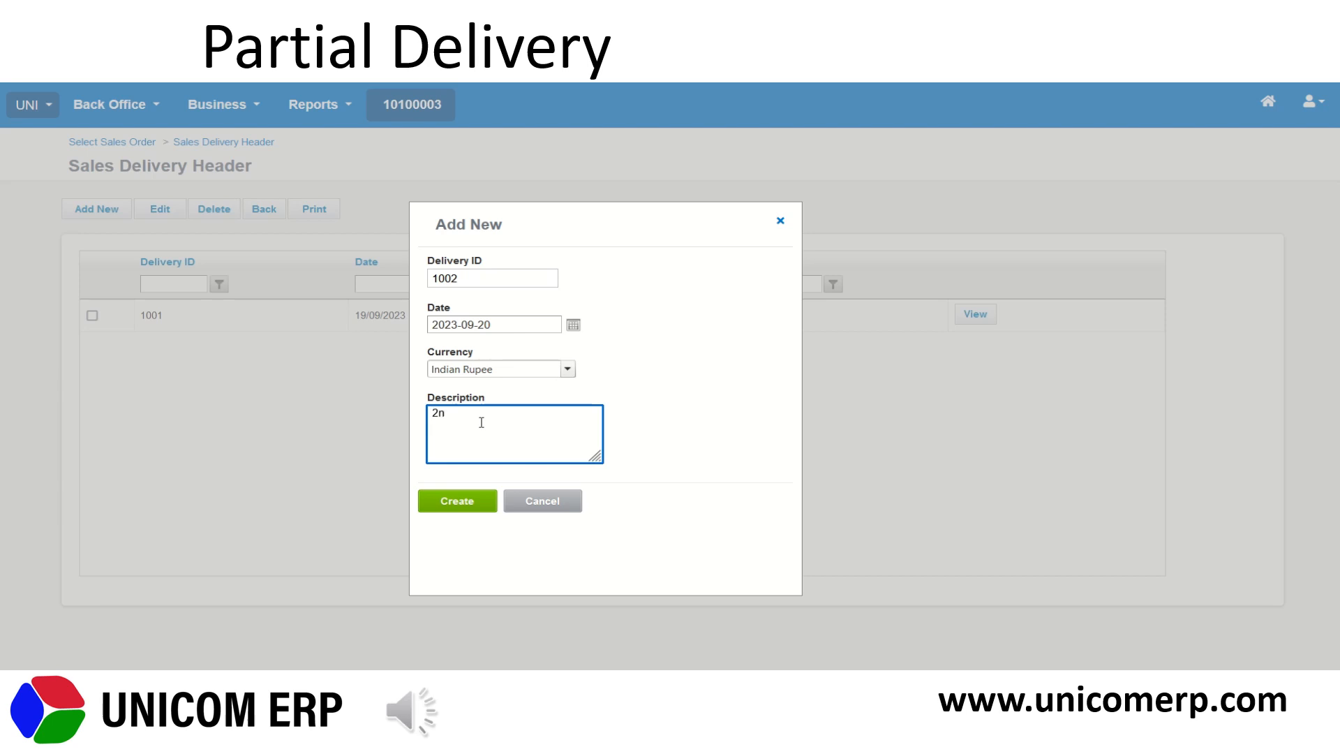
pyautogui.write('2nd Delivery')
pyautogui.click(469, 502)
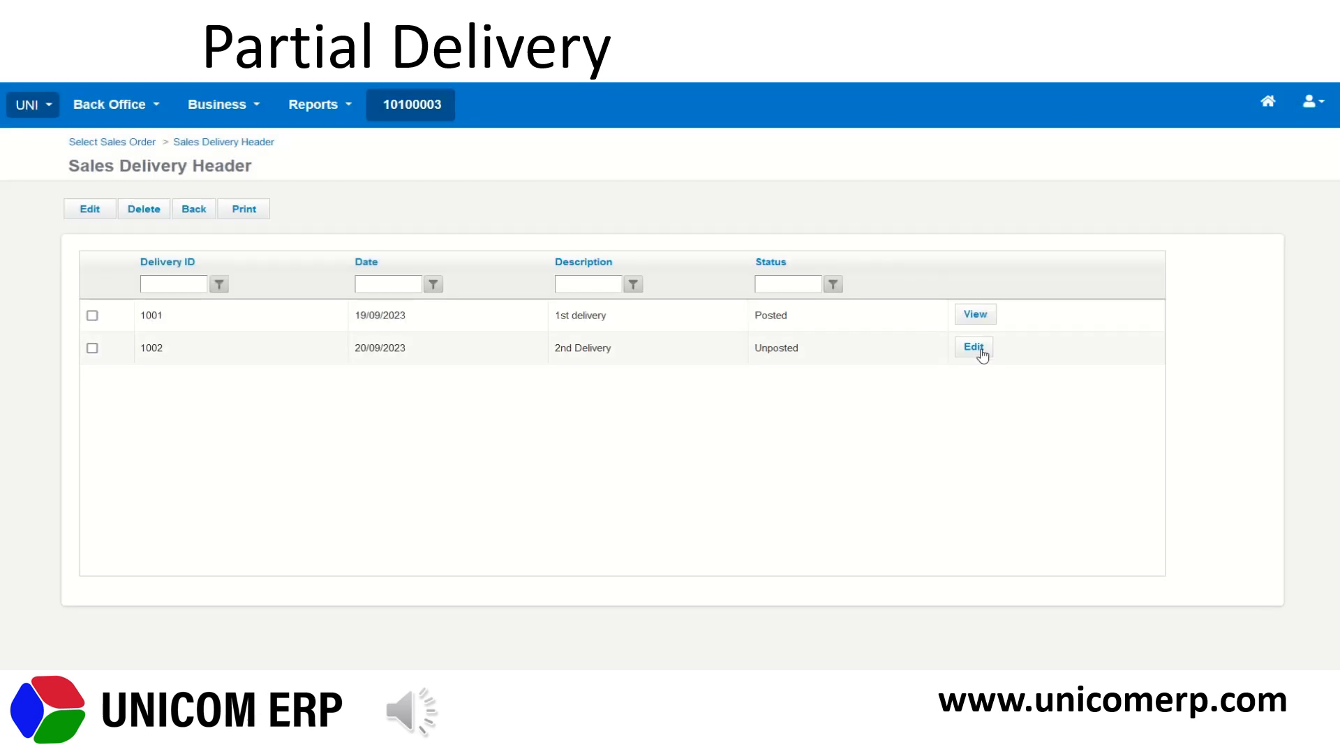
# - Open the lines of the 2nd Delivery and insert item 302008 Burners, batch 1001 expiring 2023/09/19, keeping the default quantity of 3
pyautogui.click(974, 346)
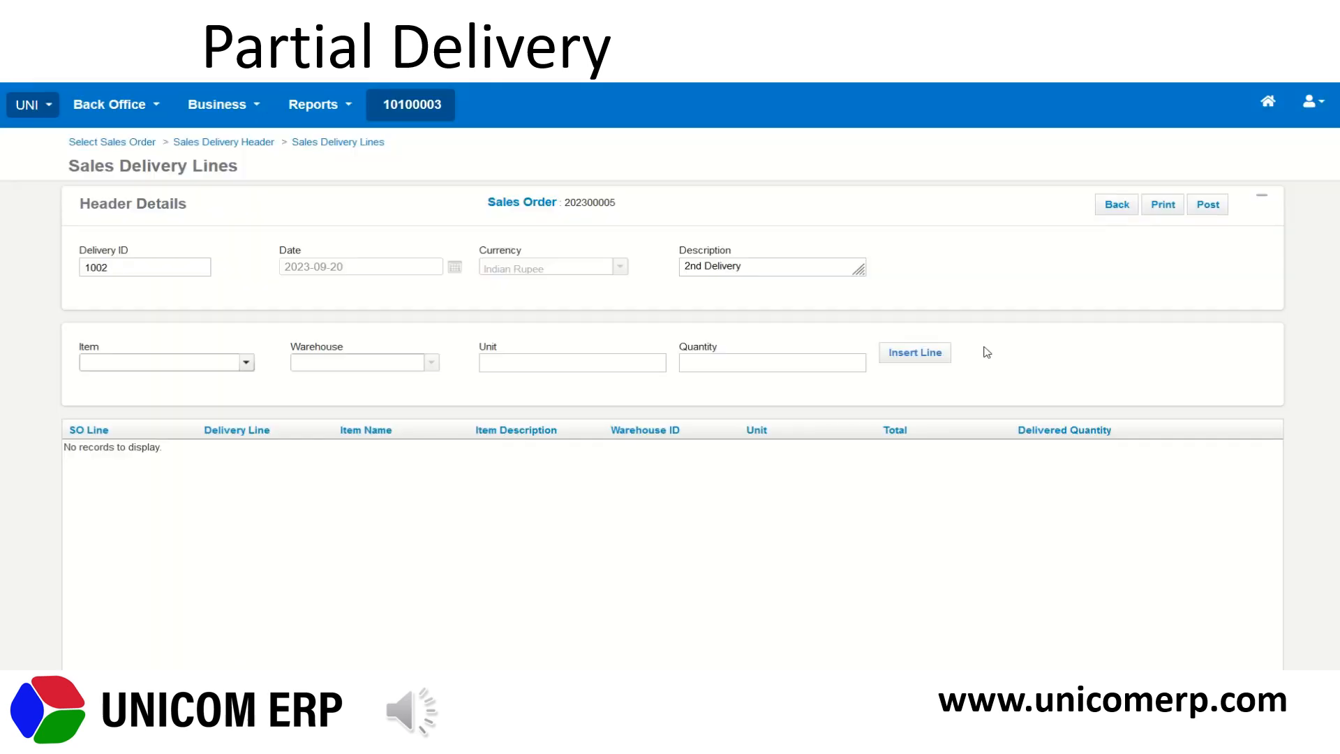
pyautogui.click(246, 361)
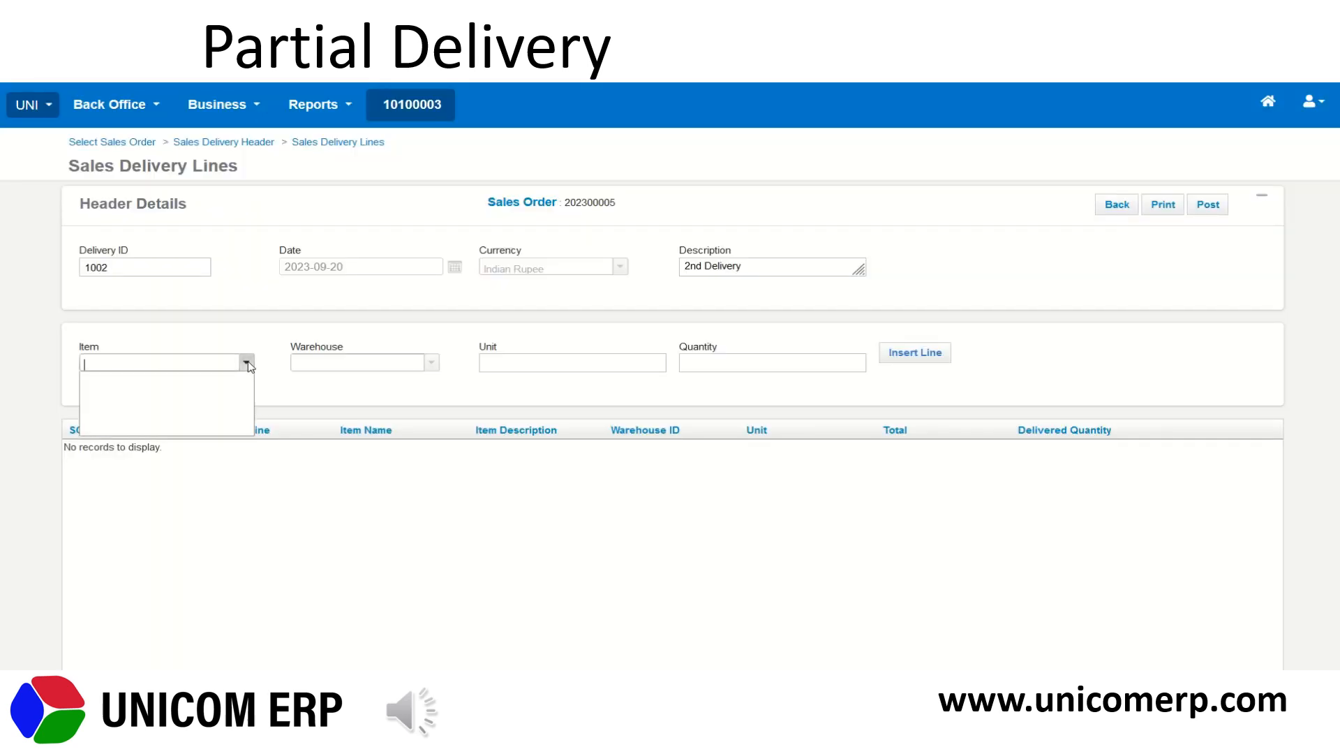
pyautogui.click(234, 401)
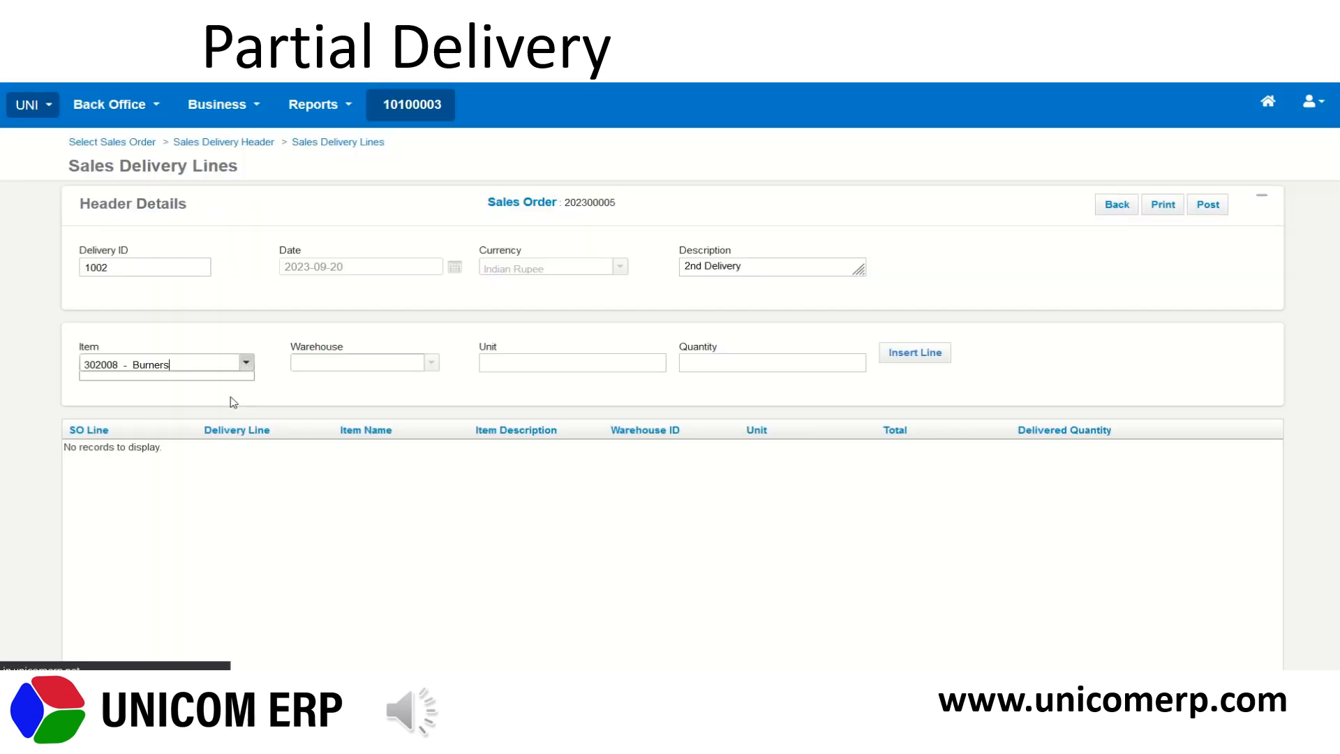
pyautogui.click(723, 359)
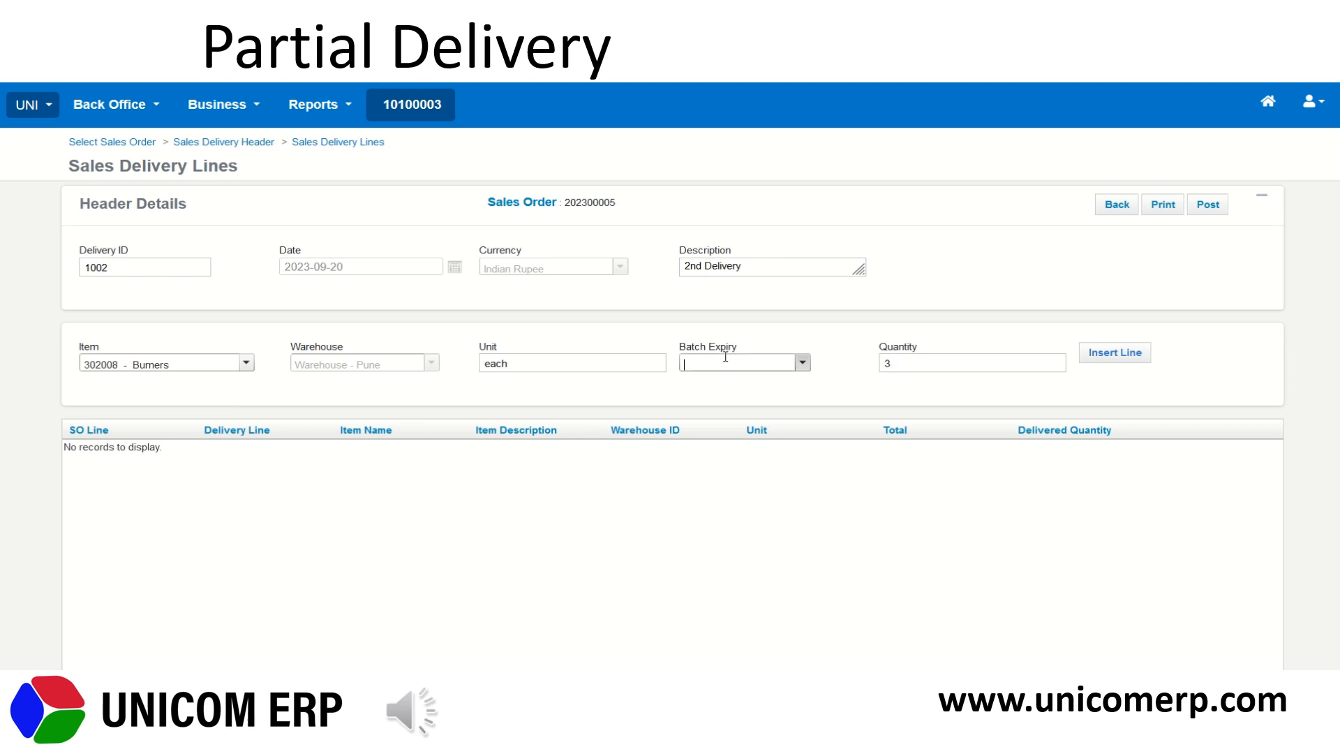
pyautogui.click(758, 404)
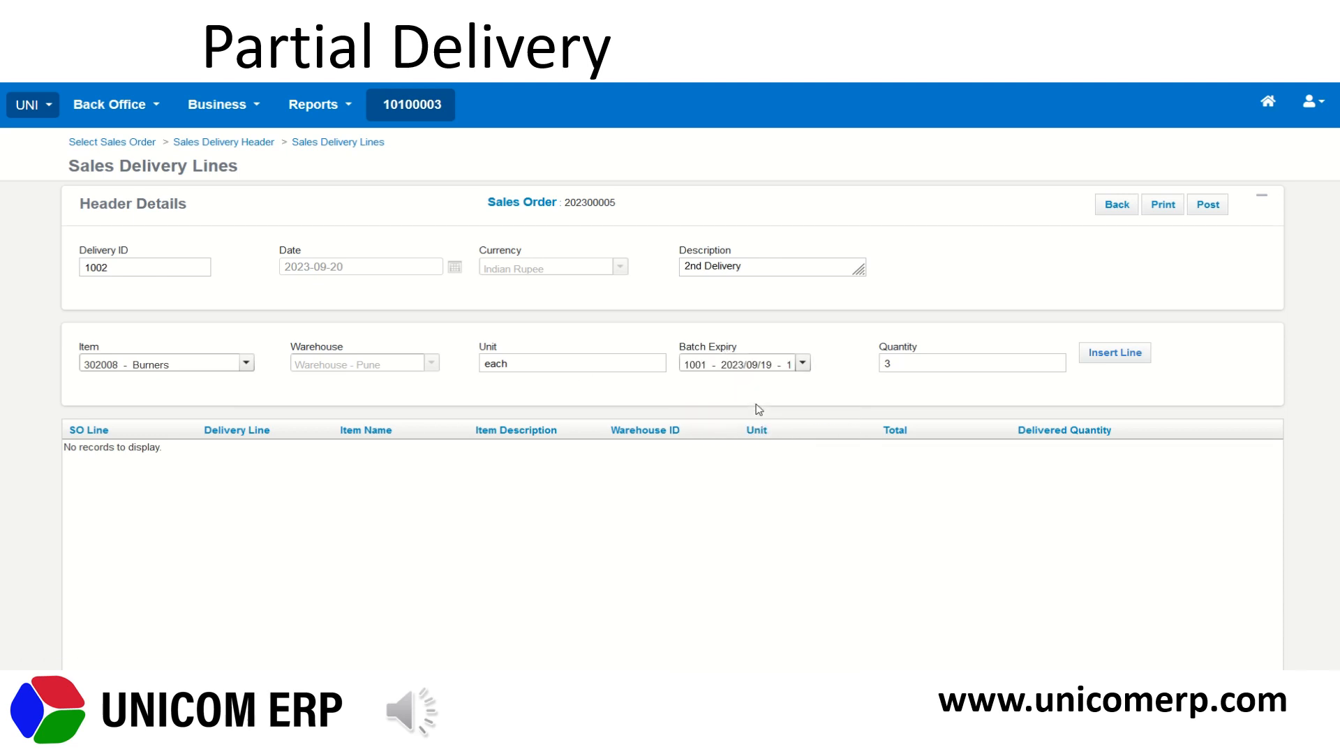
pyautogui.click(1120, 354)
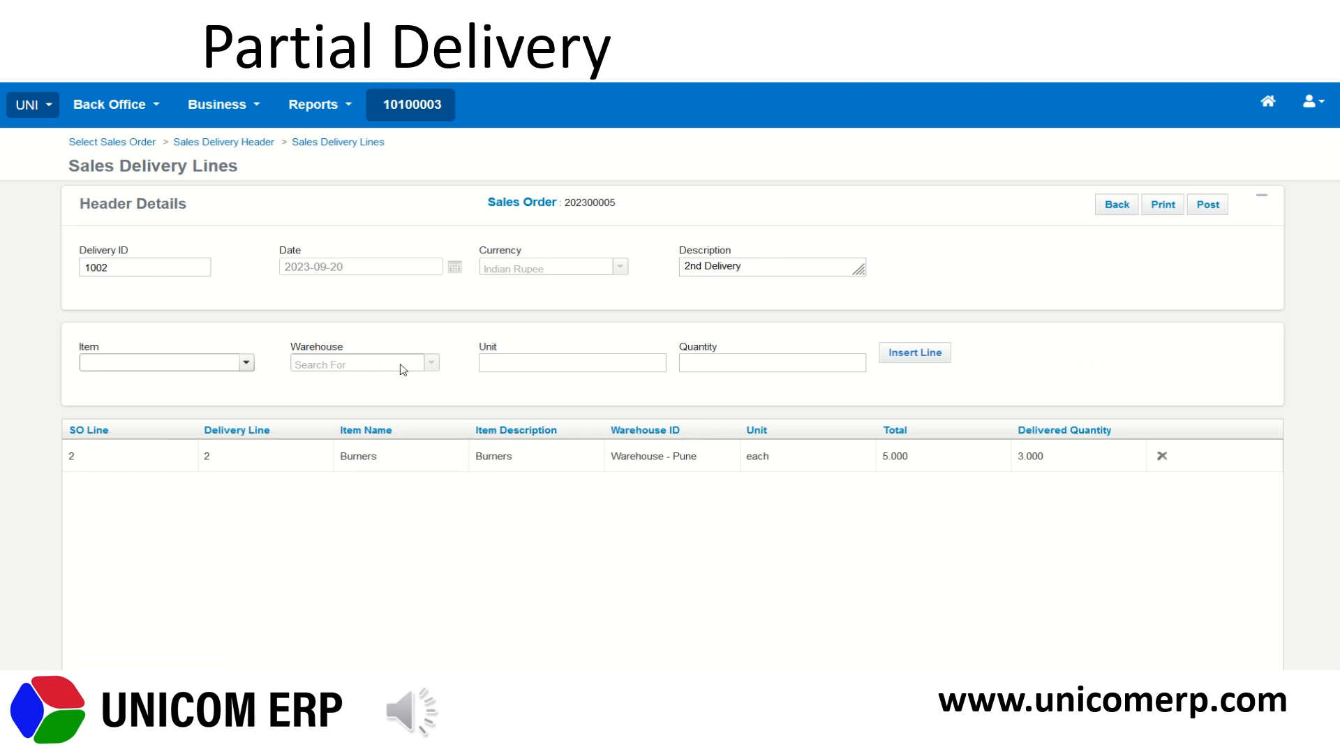
# - Check the item list for anything left to deliver, then post the 2nd Delivery and confirm the posting
pyautogui.click(247, 362)
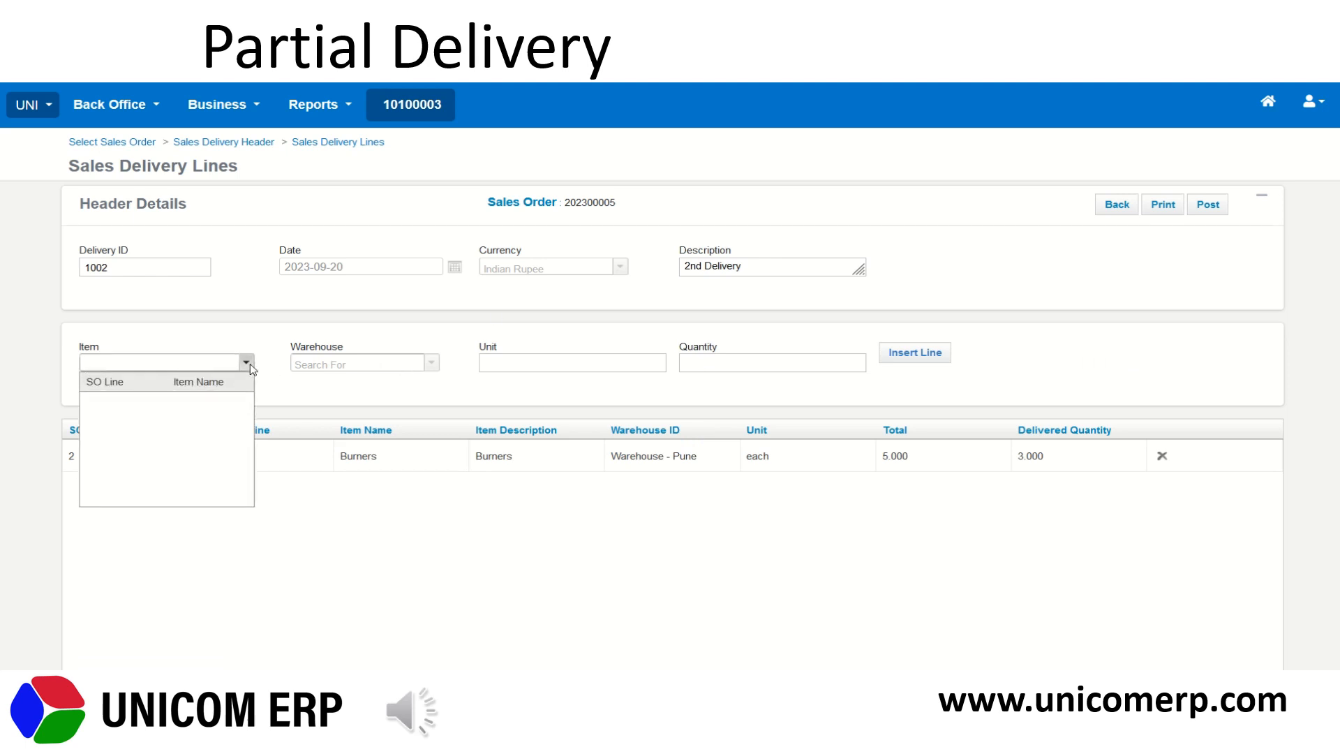
pyautogui.click(247, 362)
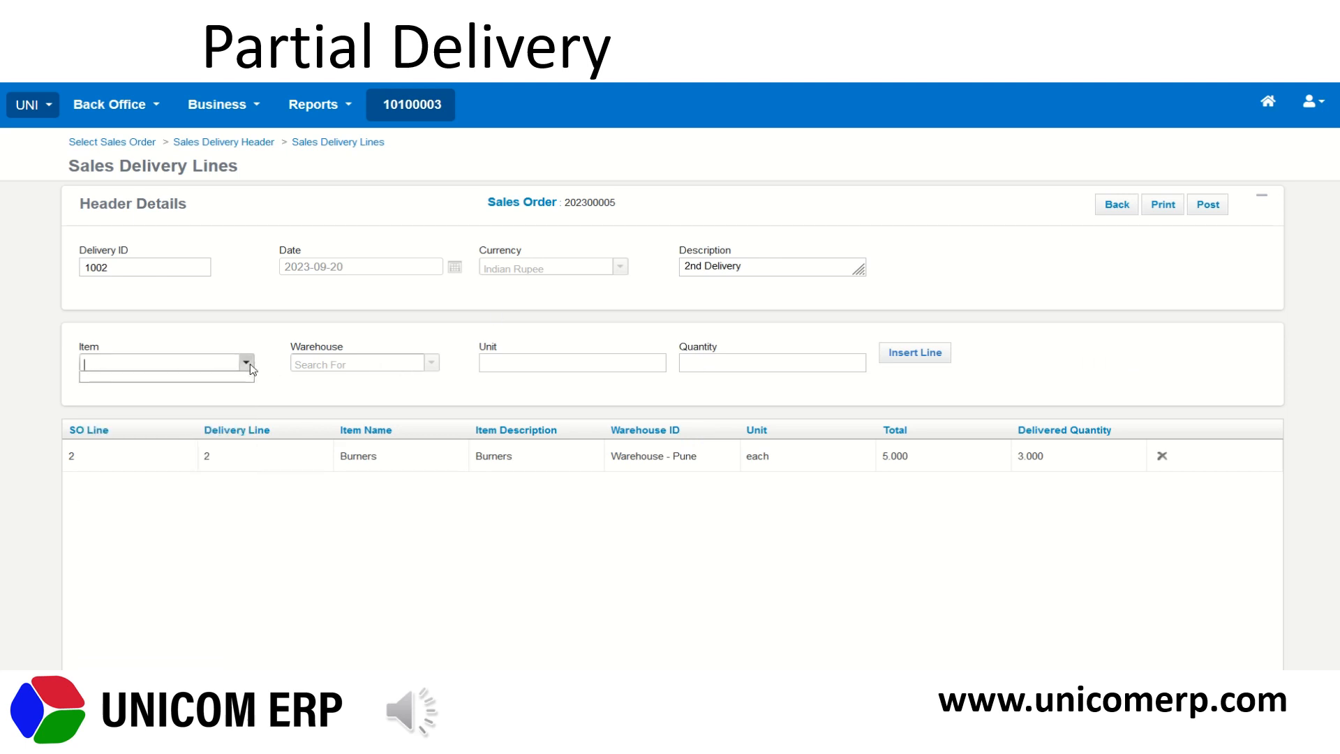
pyautogui.click(1213, 206)
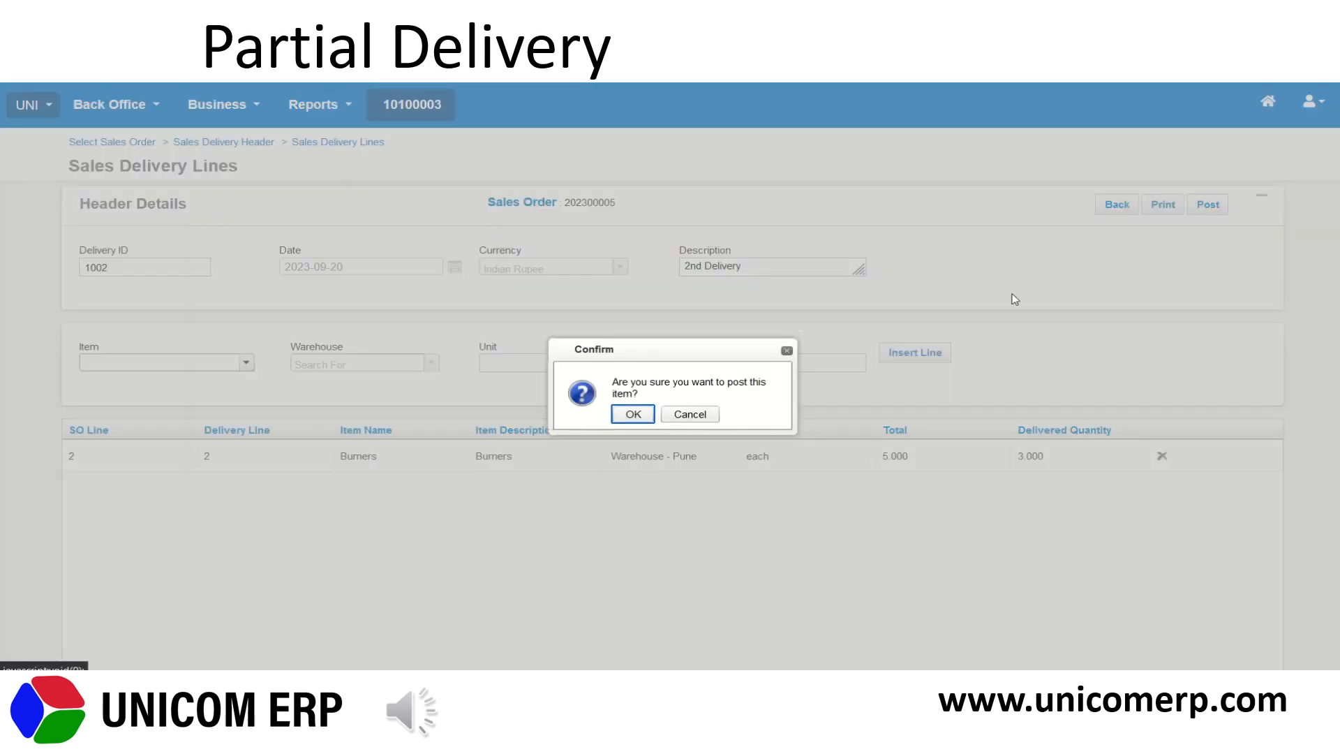
pyautogui.click(635, 416)
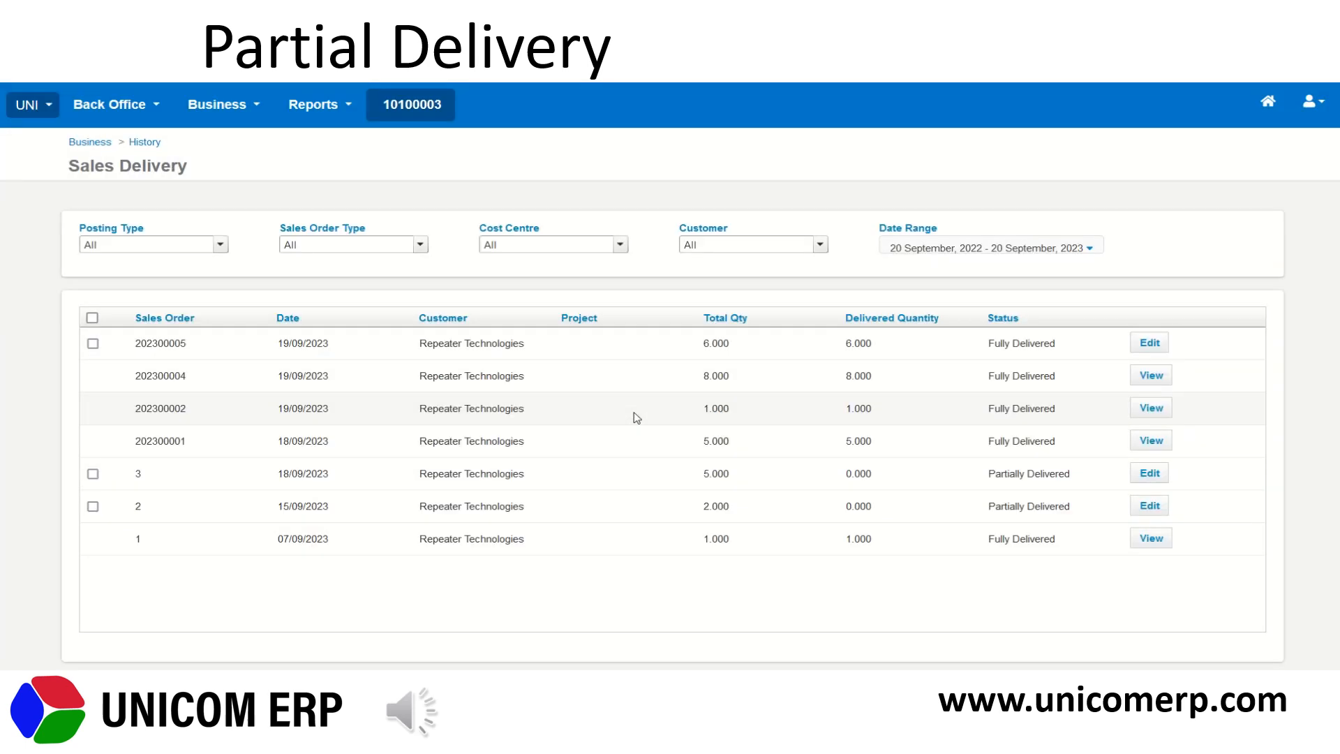
# - Compare the total and delivered quantities of the latest order, then open its deliveries
pyautogui.moveTo(701, 344); pyautogui.dragTo(741, 347)
pyautogui.moveTo(843, 345); pyautogui.dragTo(884, 348)
pyautogui.click(1150, 343)
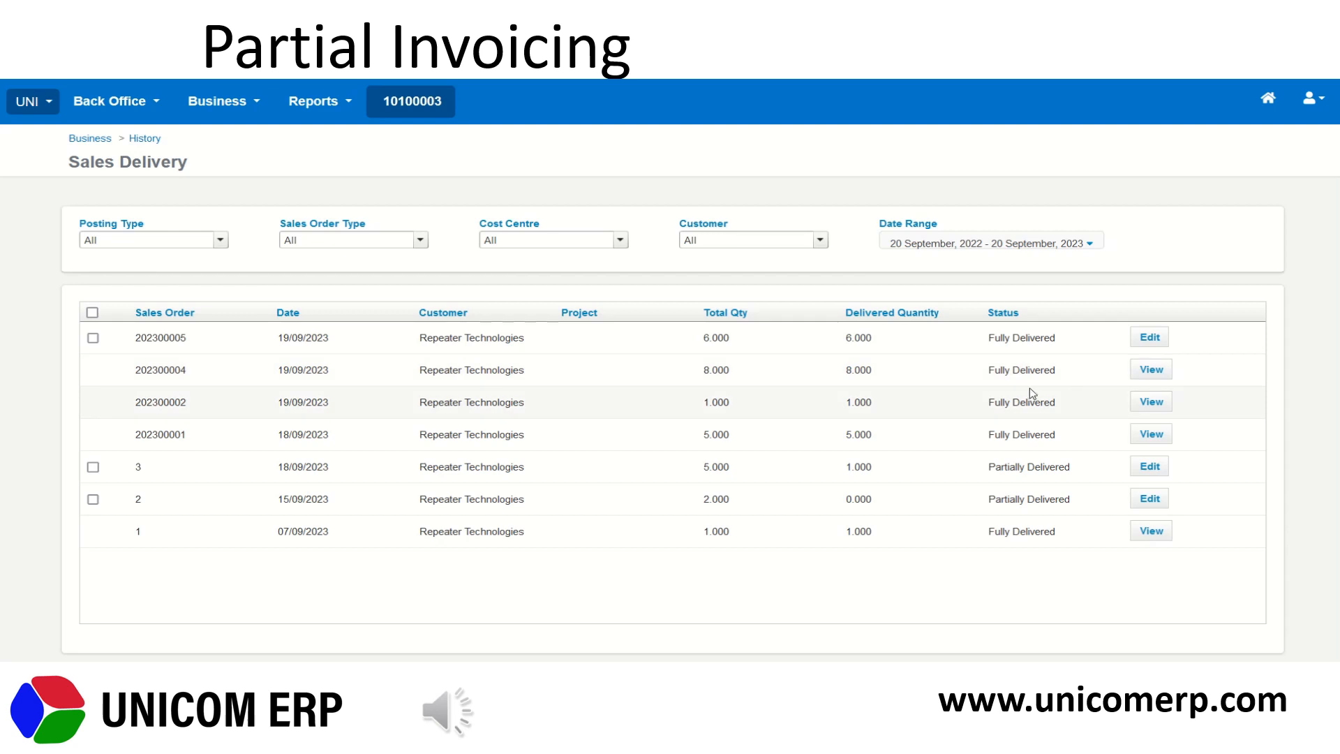
# - Go to Partial Sales Invoice and open the invoices of the latest Repeater Technologies order, amounting to 5300.00
pyautogui.click(238, 116)
pyautogui.moveTo(254, 173)
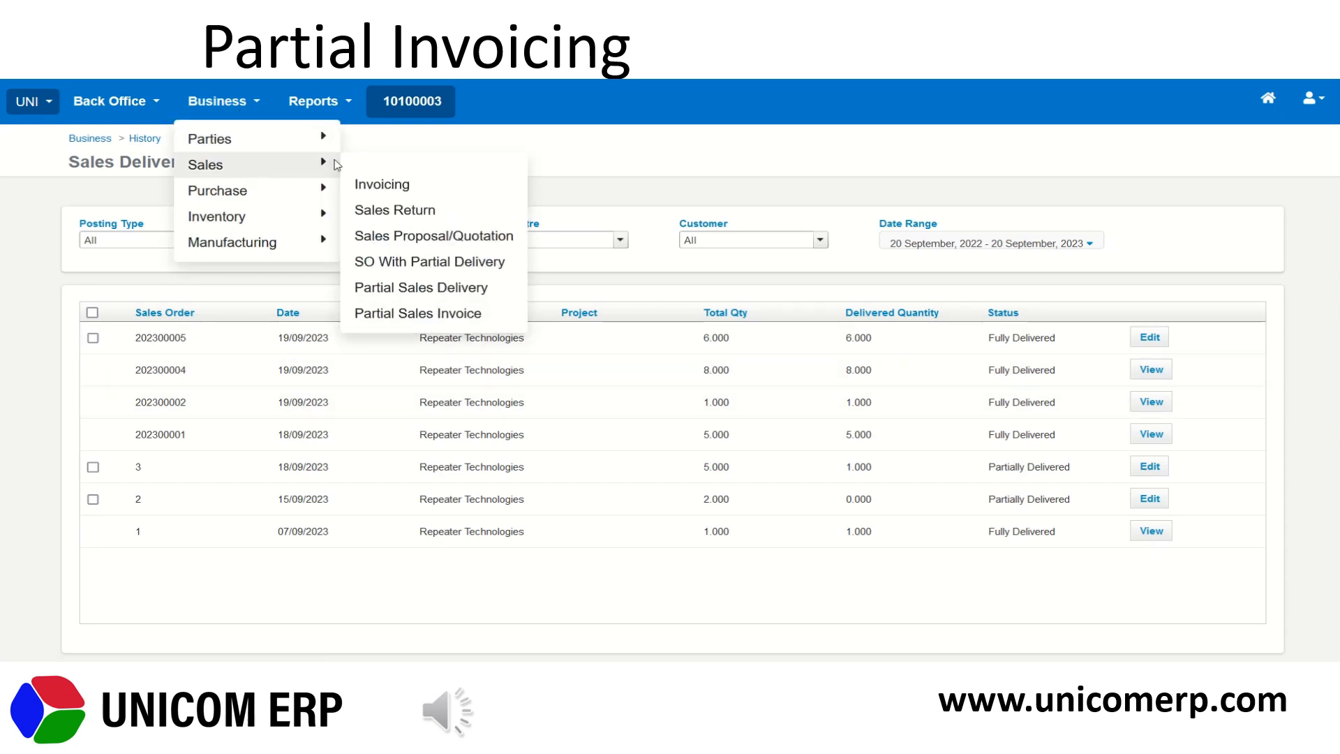
pyautogui.click(454, 315)
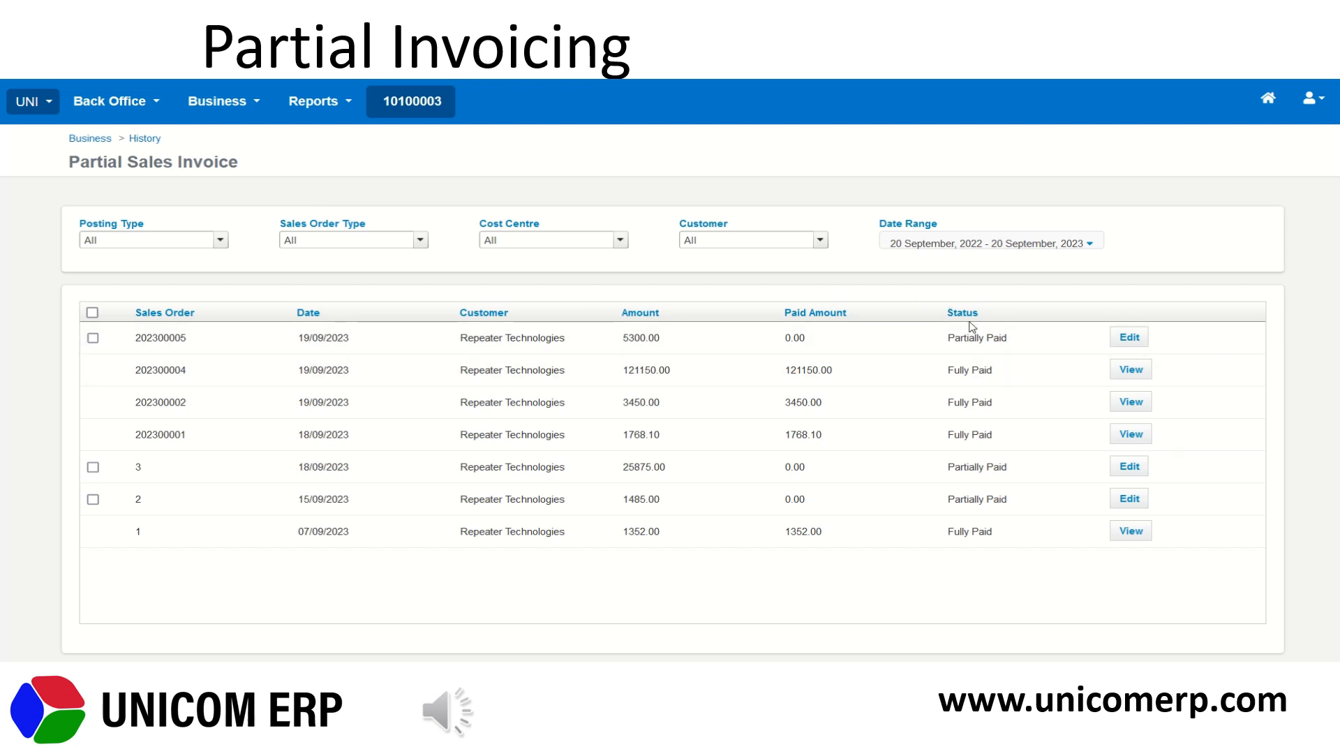
pyautogui.click(1144, 338)
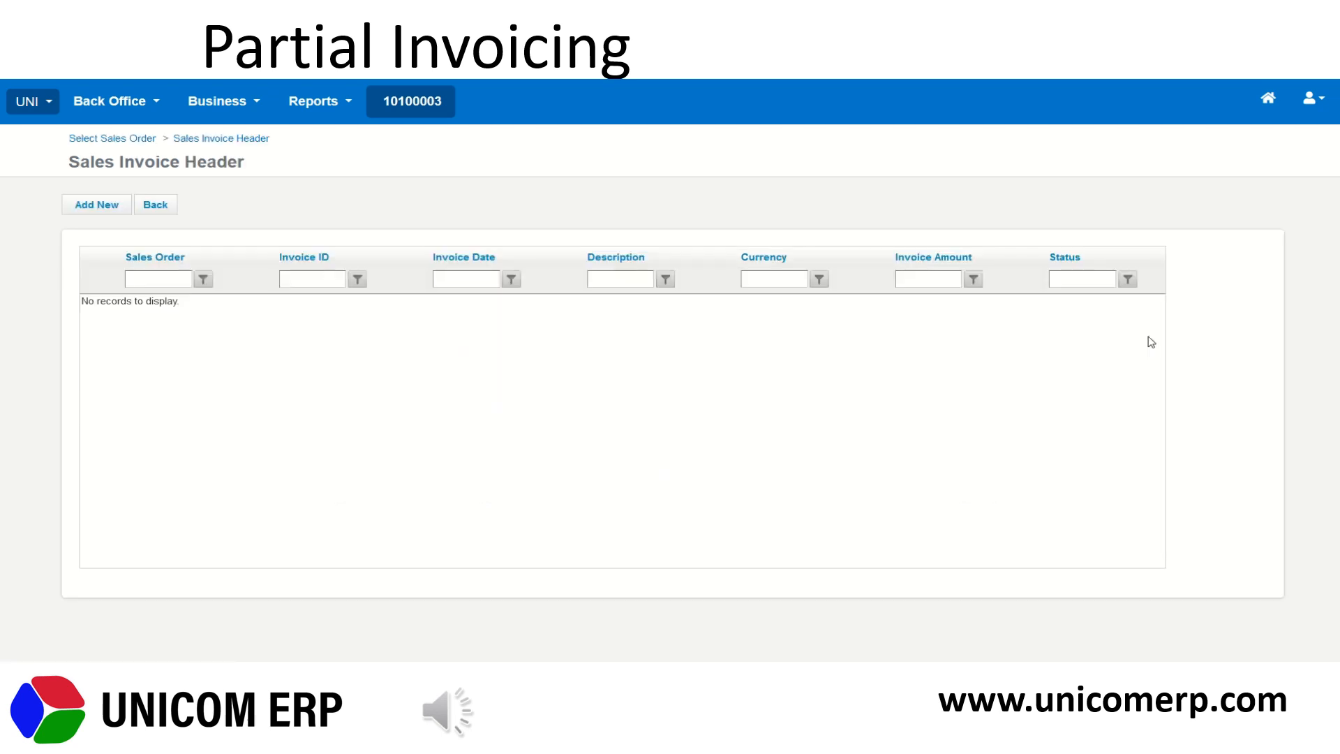
# - Create an invoice for the order with the description "Invoice", keeping the default ID, dates and amount of 5300.000
pyautogui.click(97, 205)
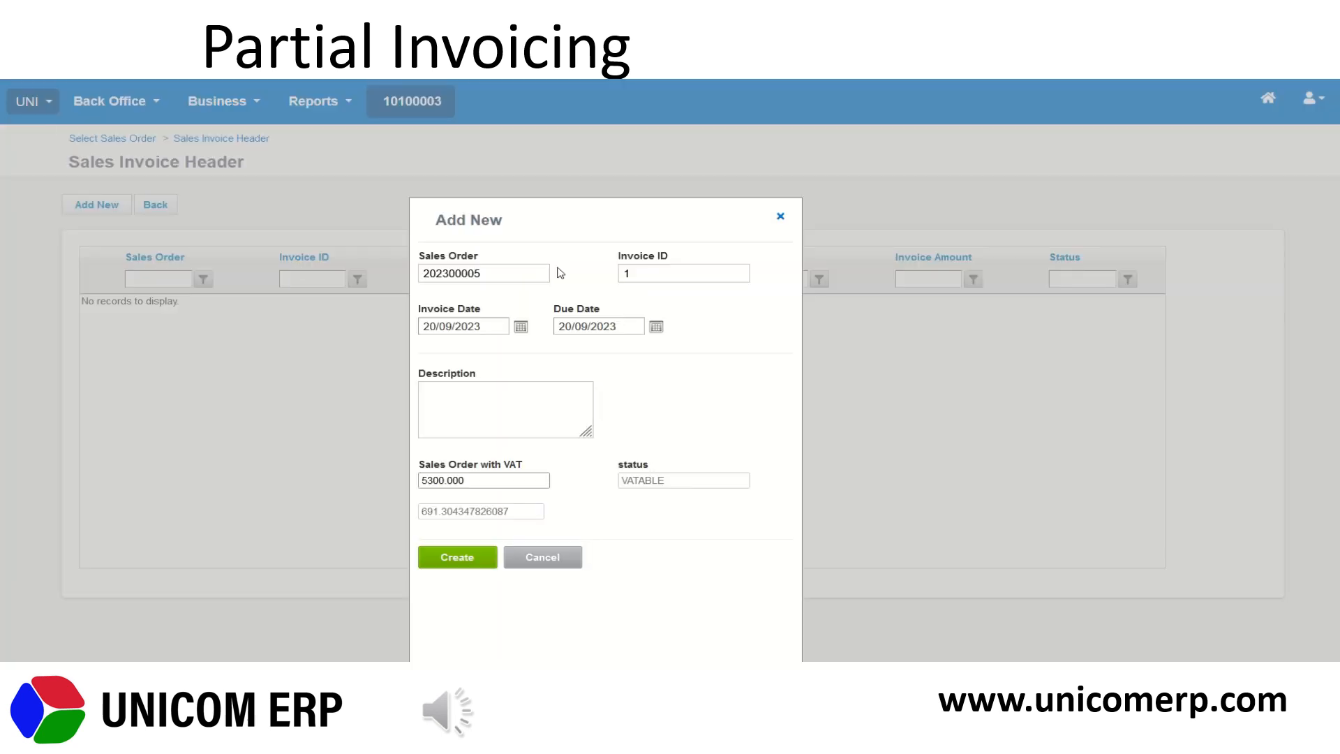
pyautogui.click(508, 476)
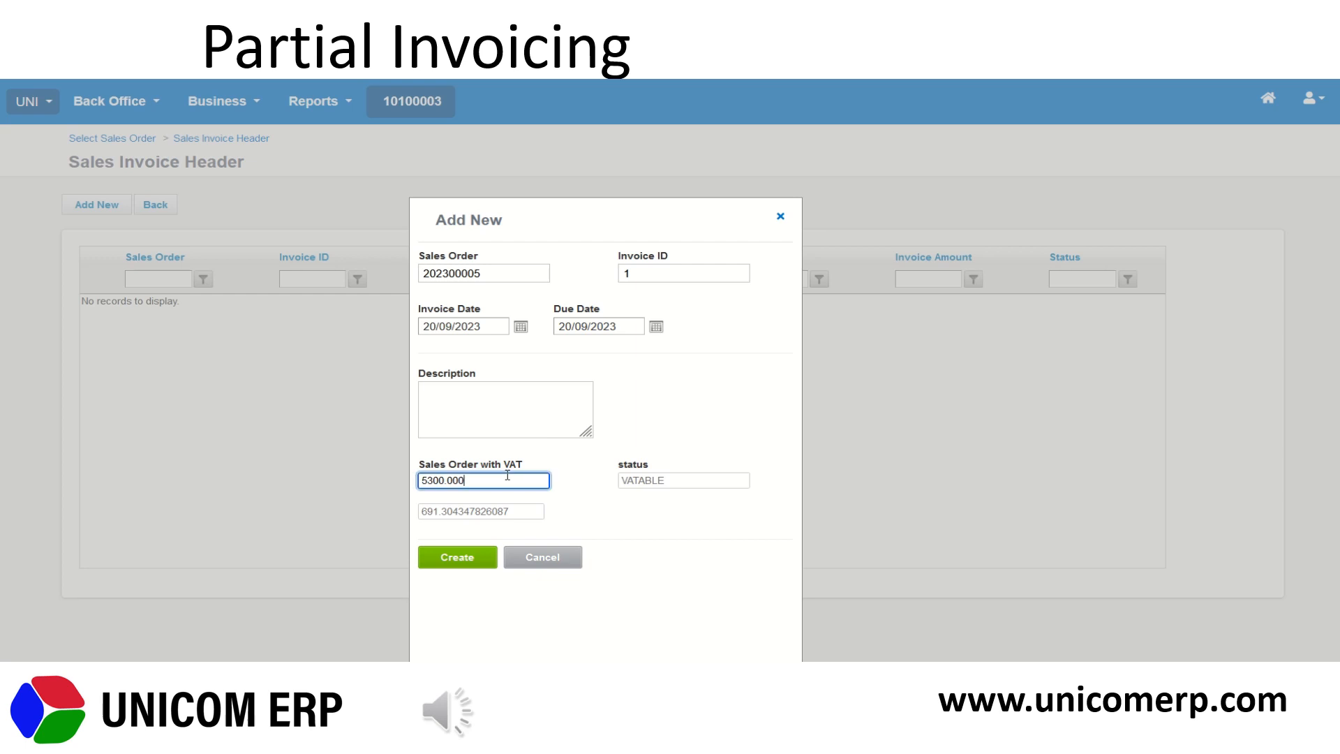
pyautogui.click(514, 415)
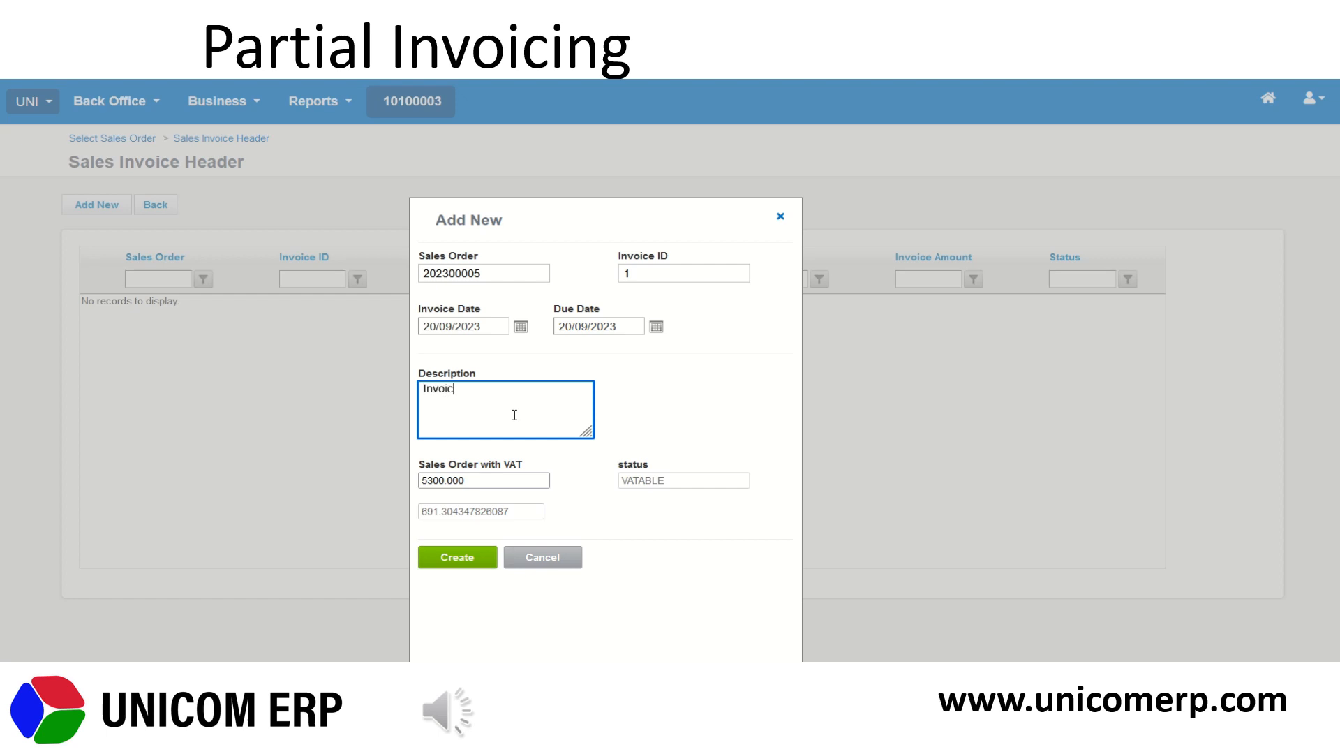
pyautogui.click(452, 562)
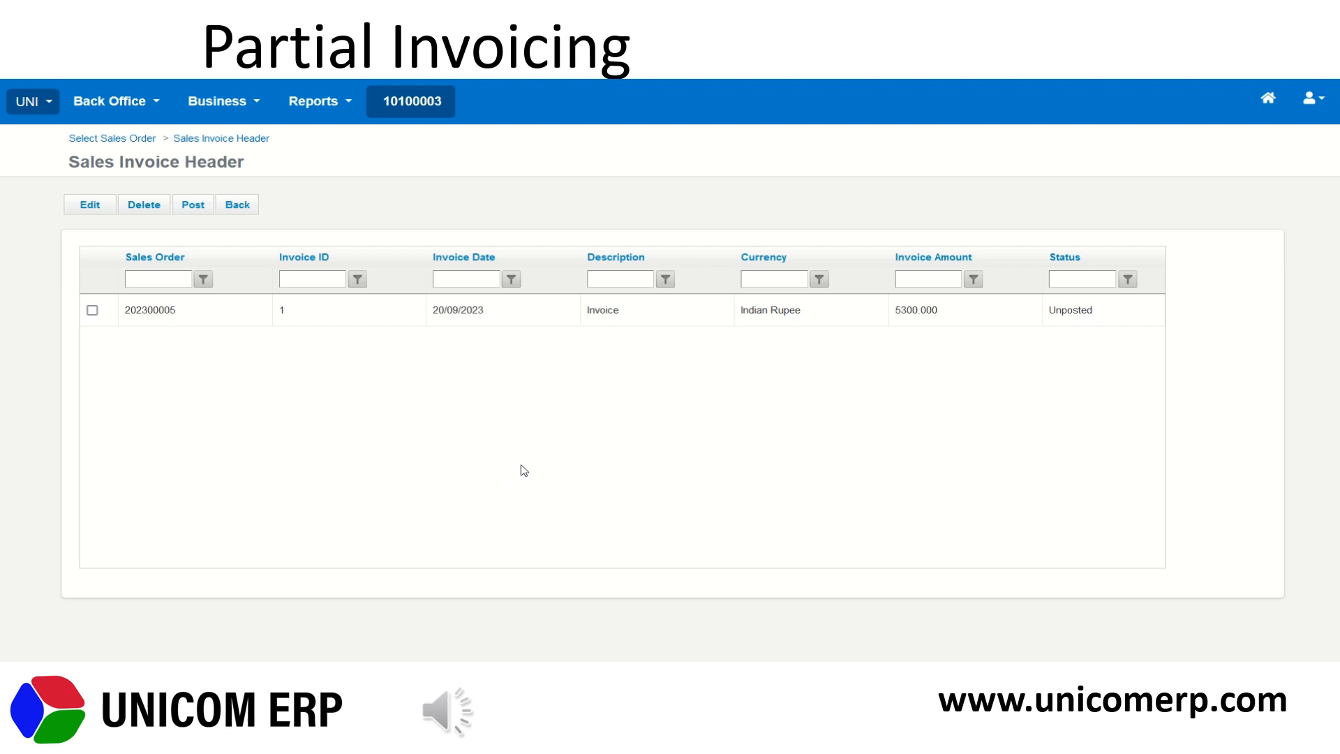
# - Review the invoice amount, post the invoice with confirmation, and check the order's payment status
pyautogui.moveTo(896, 310); pyautogui.dragTo(925, 317)
pyautogui.click(924, 317)
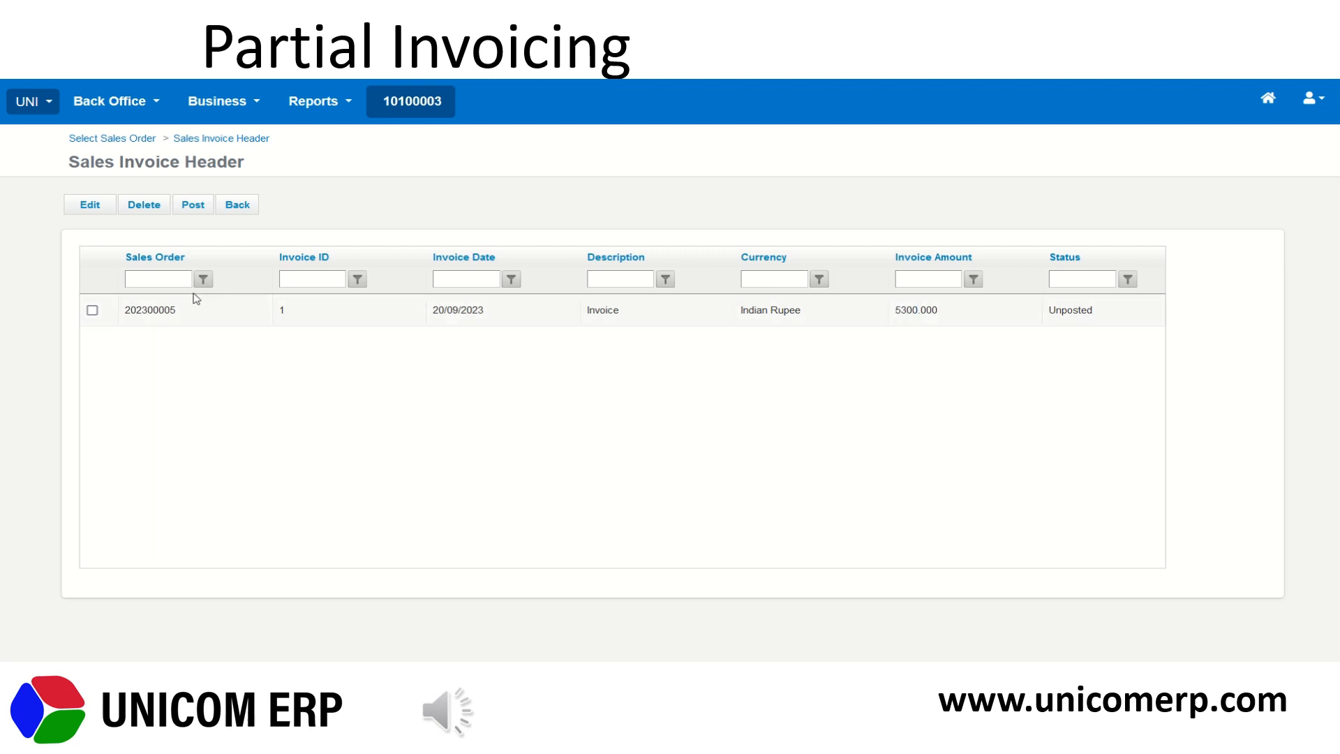
pyautogui.click(196, 208)
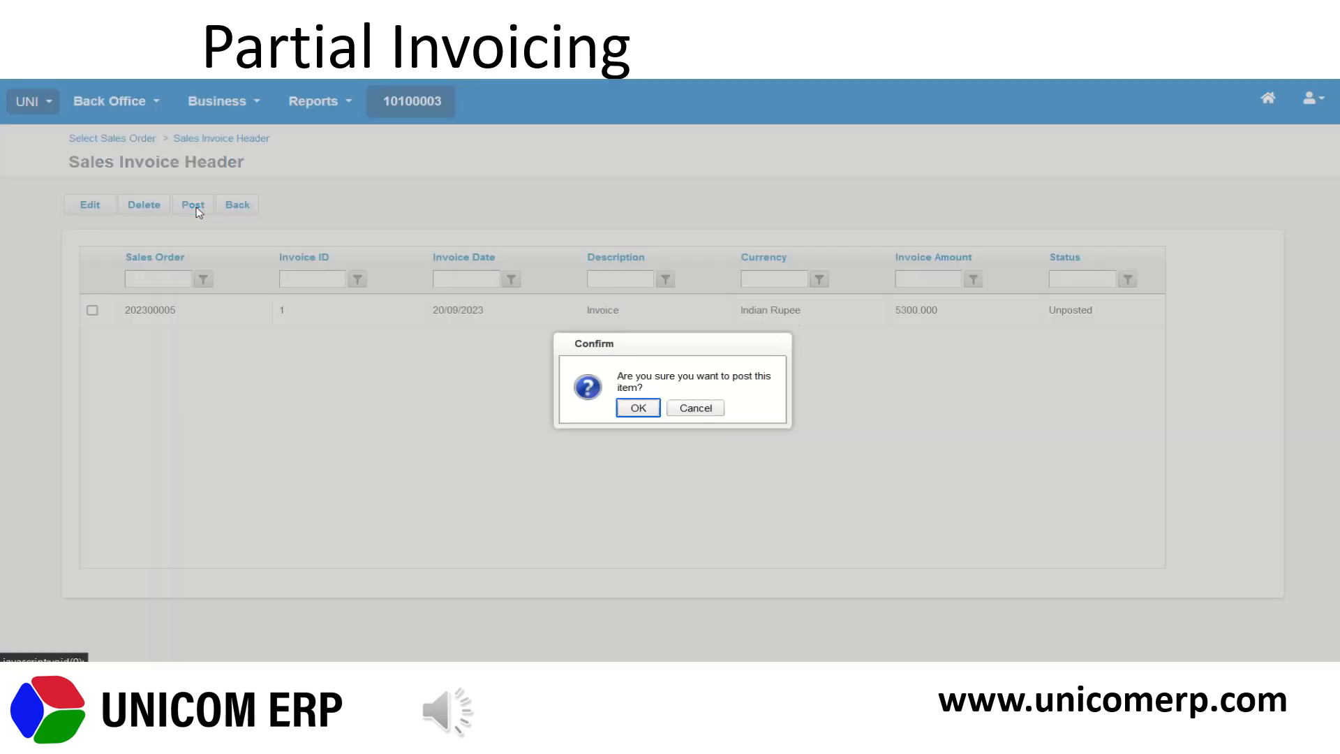
pyautogui.click(640, 411)
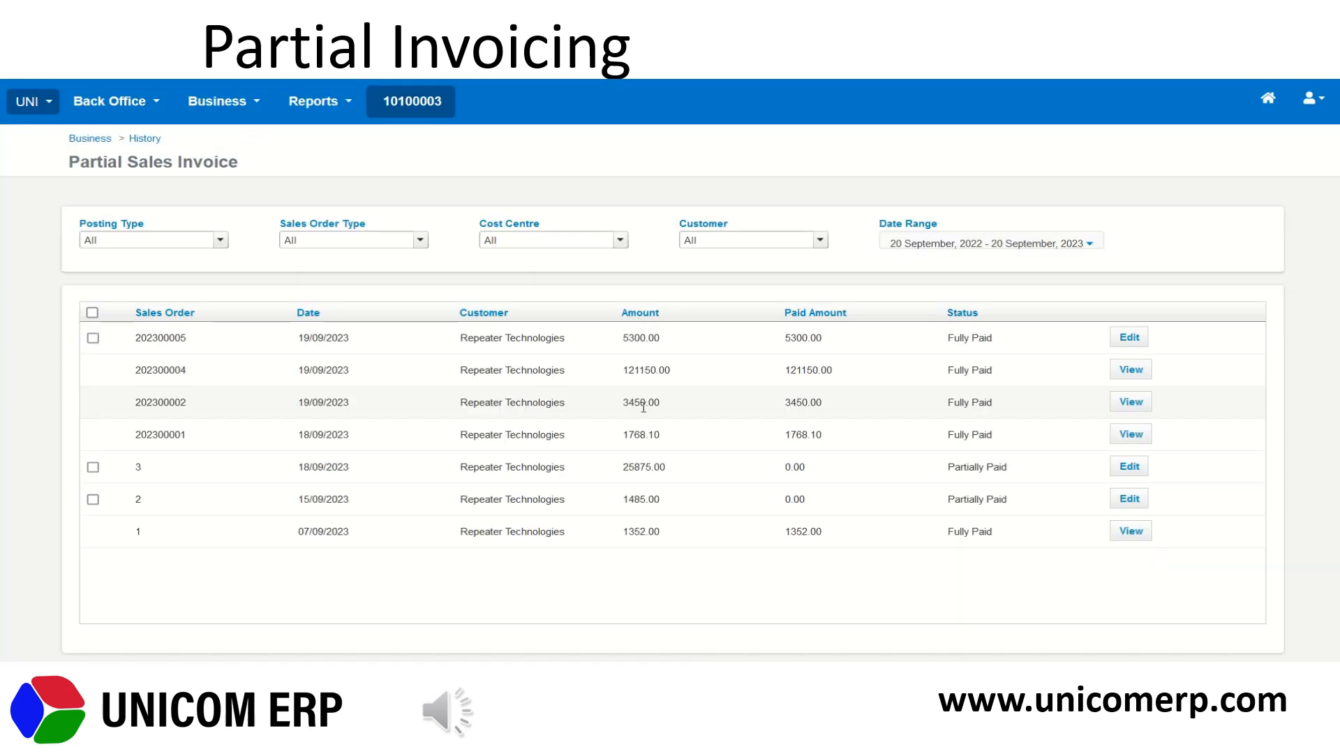
pyautogui.moveTo(942, 348); pyautogui.dragTo(1011, 348)
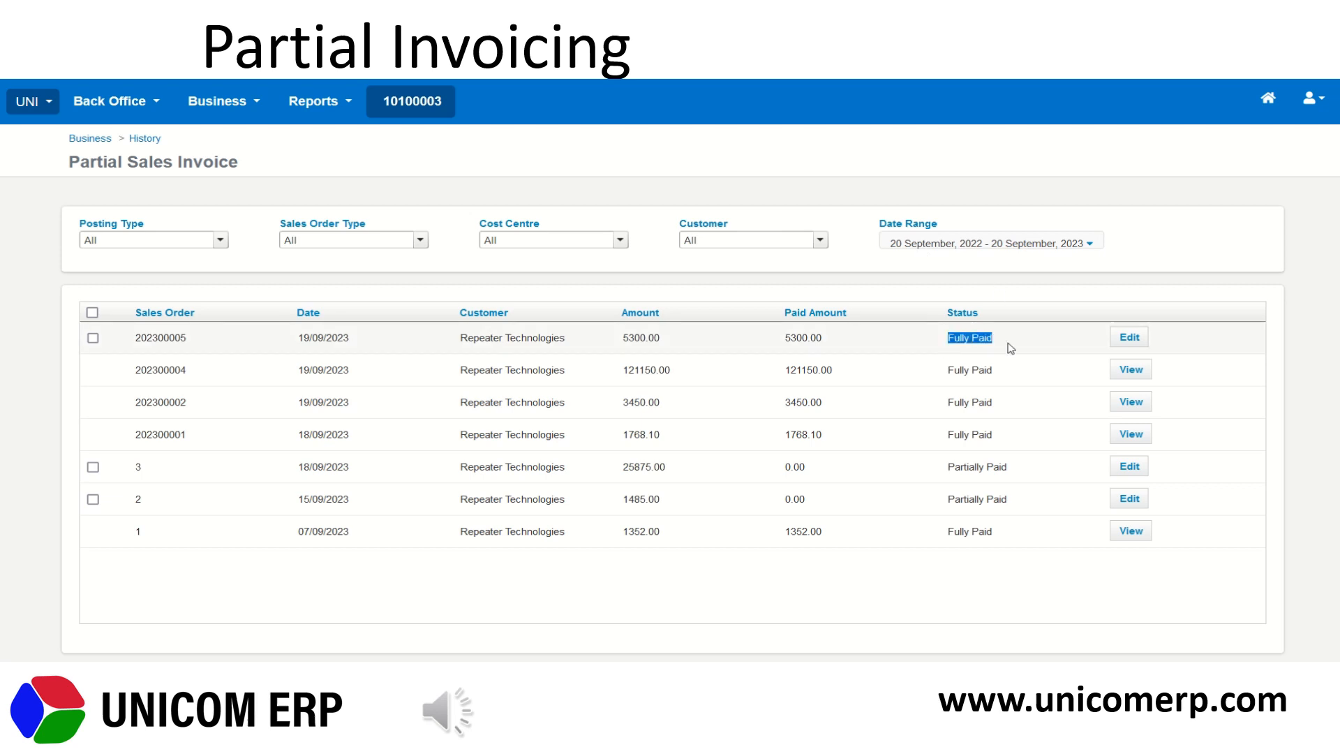
pyautogui.click(1010, 348)
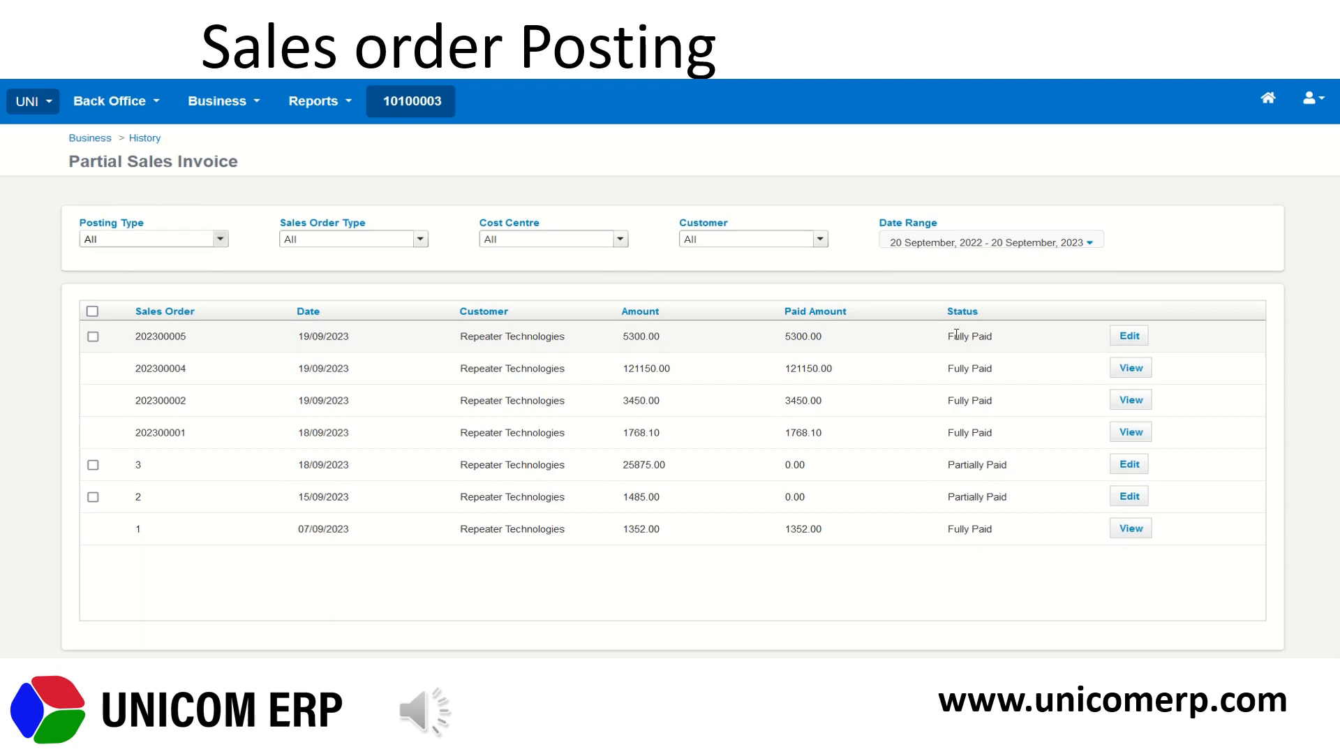
# - Go to SO With Partial Delivery, check the posting status of the 5300.00 order, and open that order for editing
pyautogui.click(219, 100)
pyautogui.moveTo(249, 171)
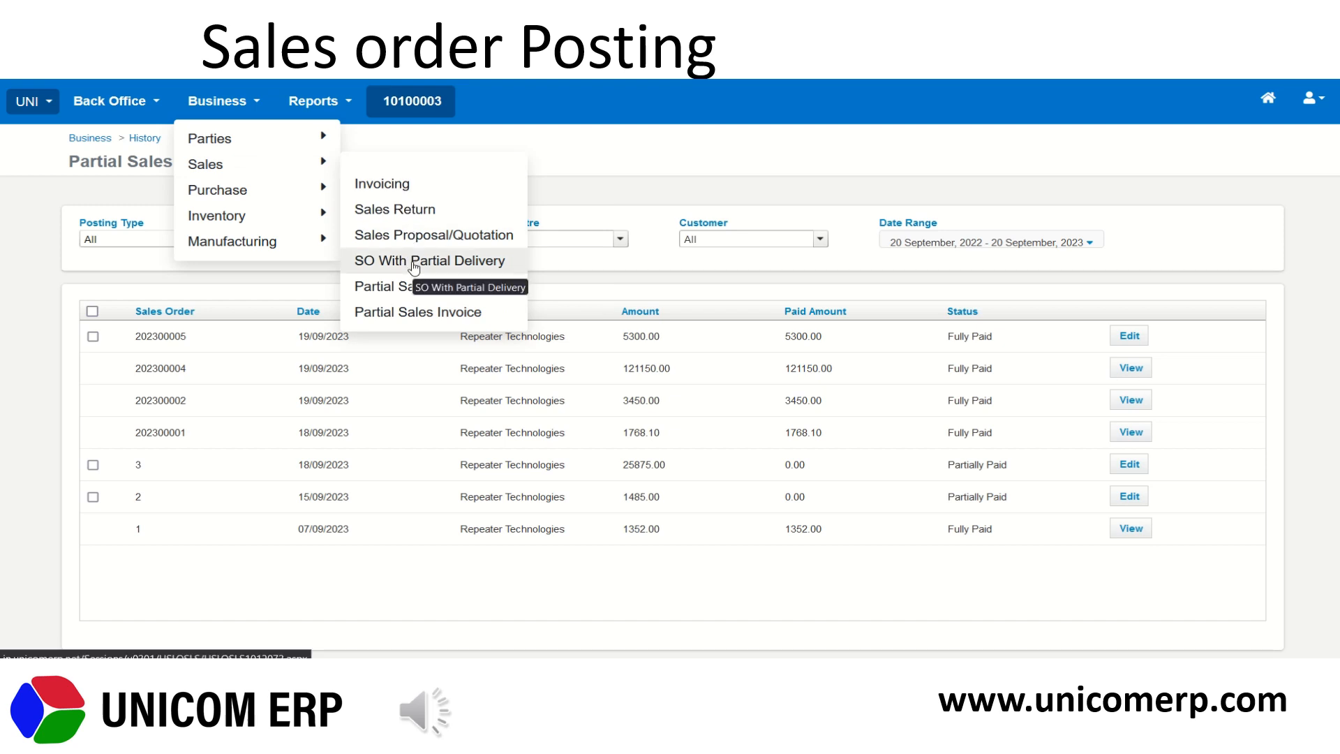
pyautogui.click(444, 263)
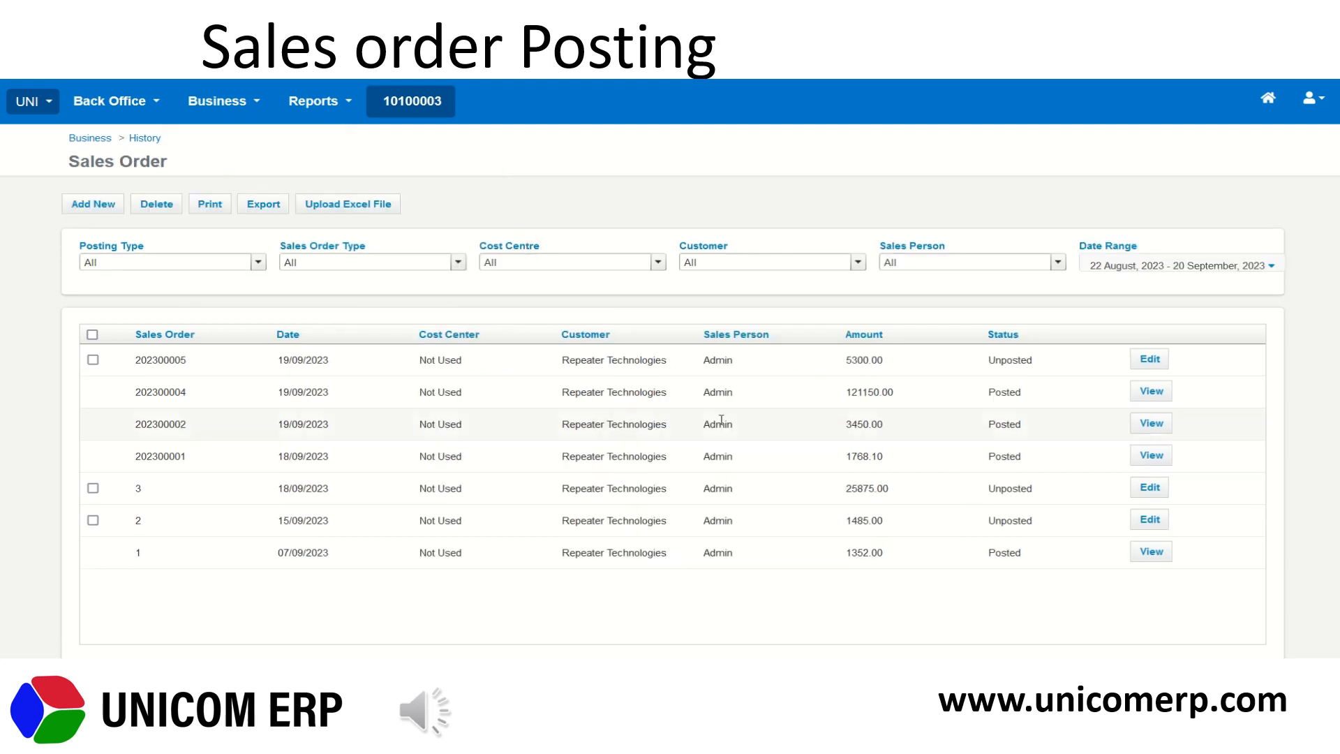
pyautogui.moveTo(983, 367); pyautogui.dragTo(1039, 363)
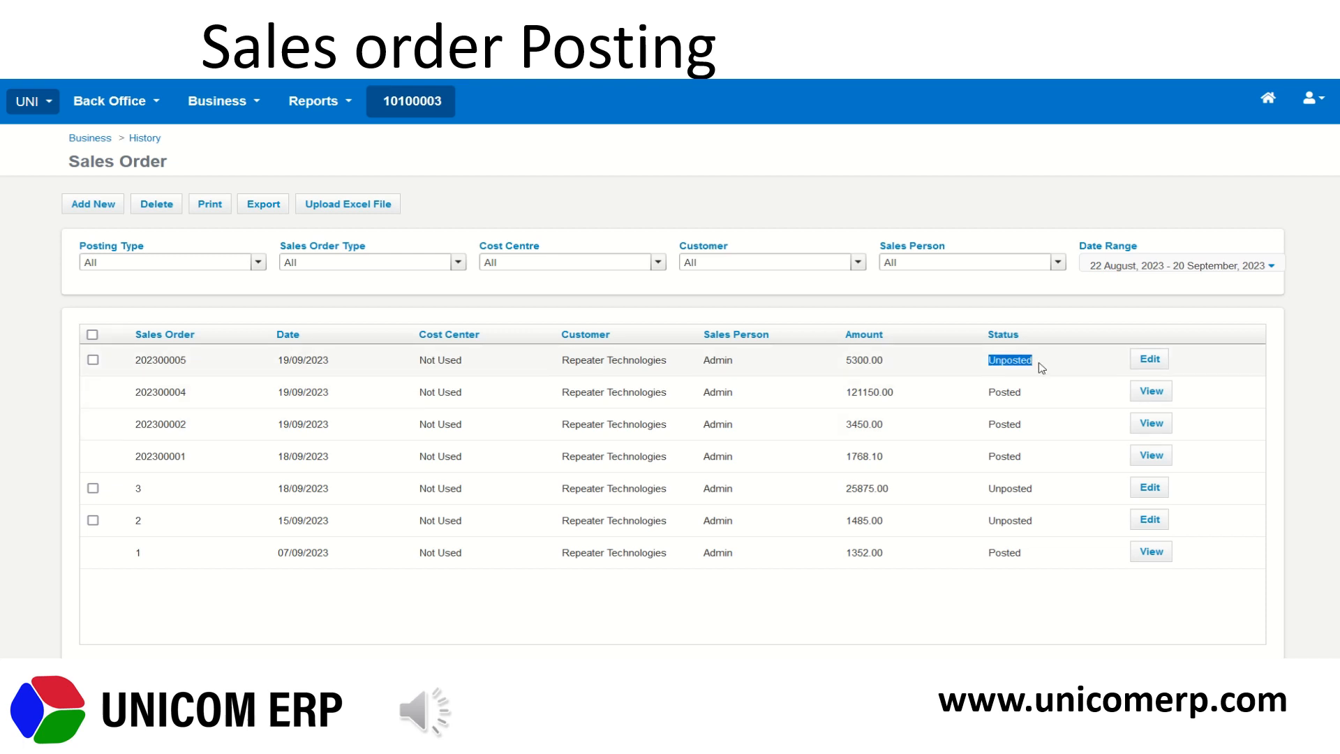
pyautogui.click(1150, 360)
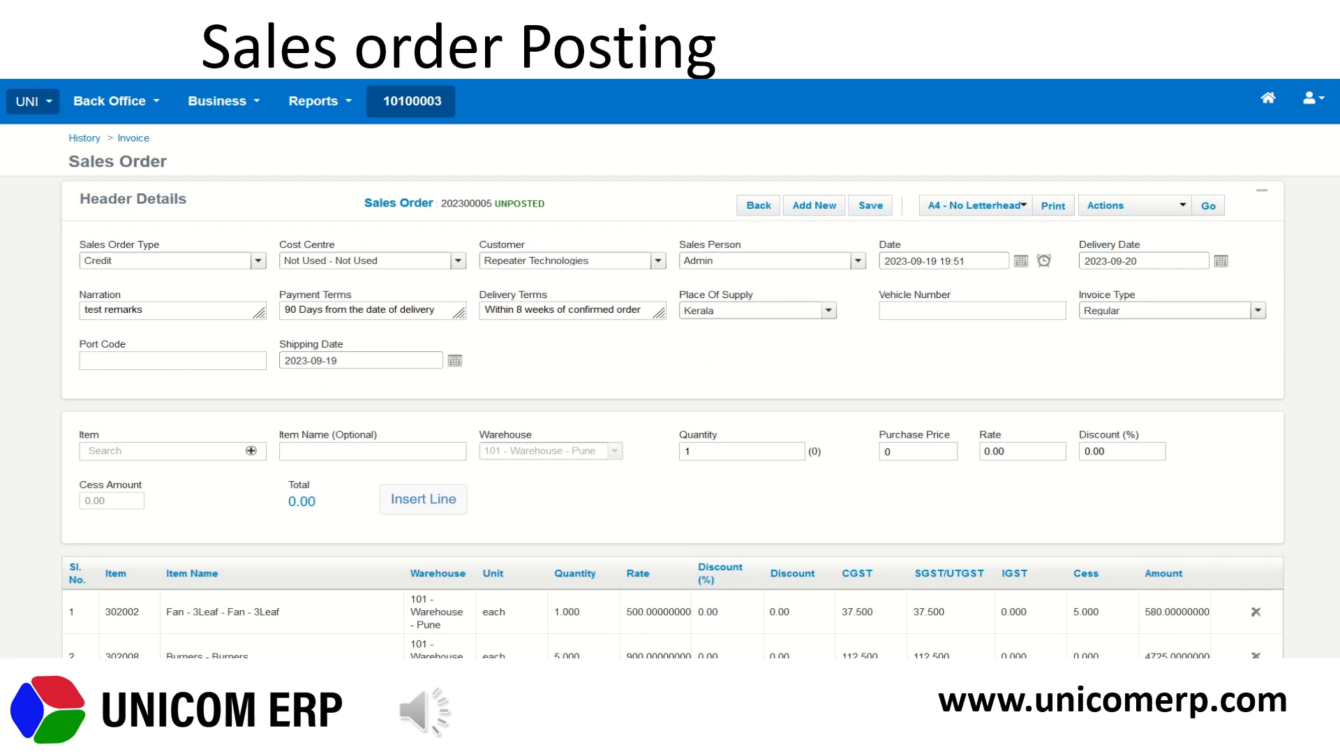
# - Review the sales order's lines and post it with the Post & New action
pyautogui.scroll(-5, 670, 377)
pyautogui.scroll(5, 1244, 359)
pyautogui.click(1149, 209)
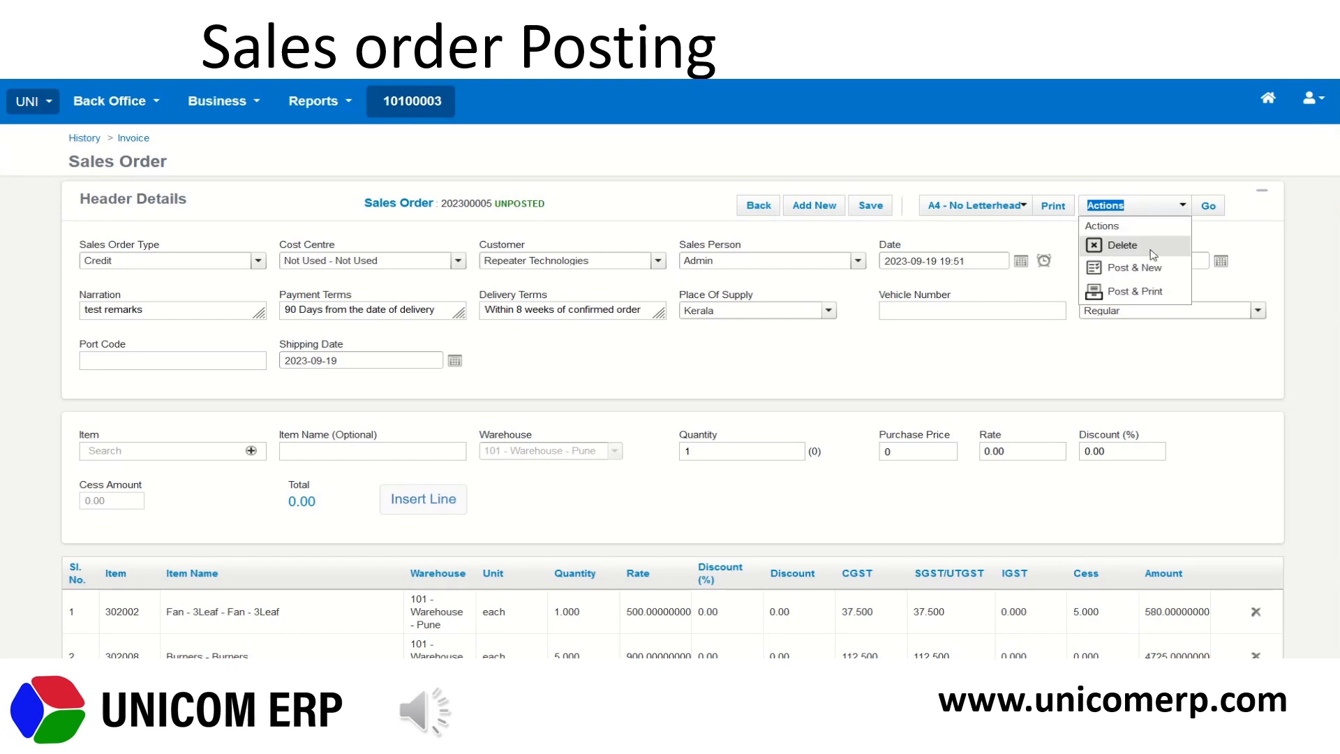
pyautogui.click(1155, 270)
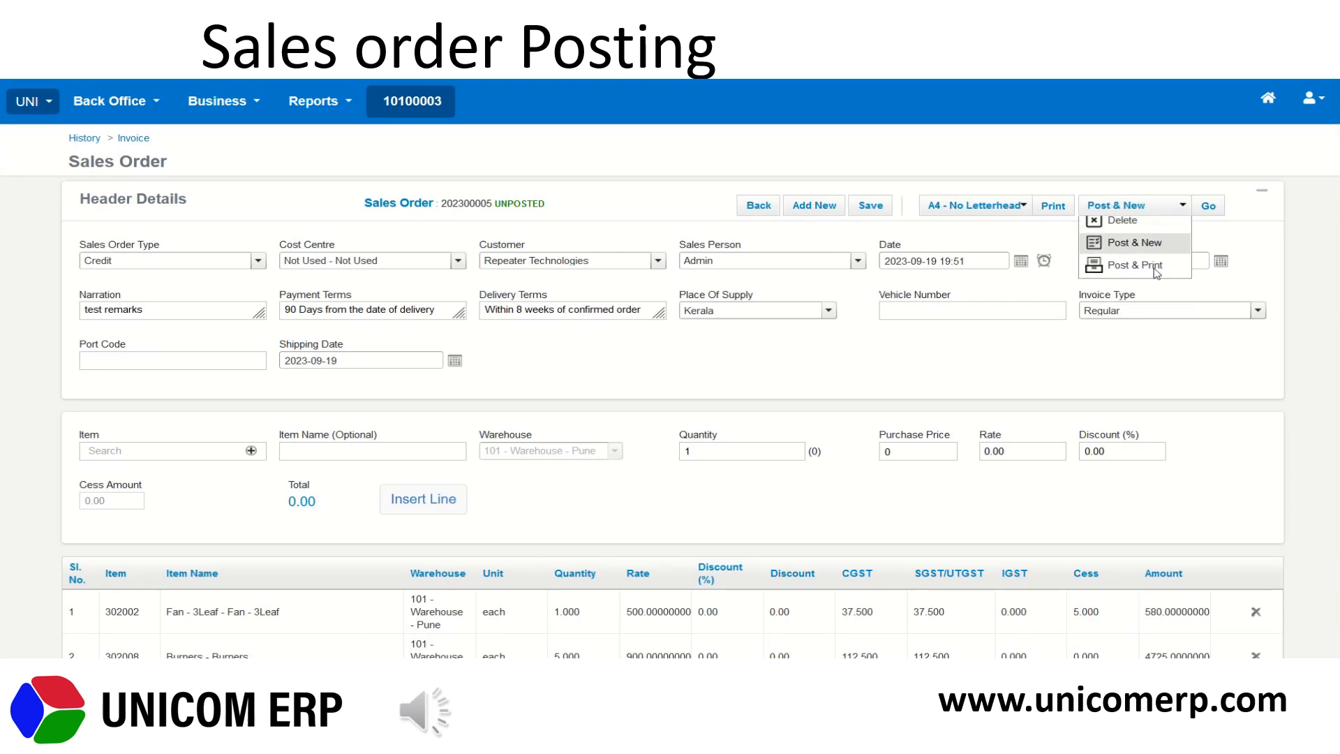
pyautogui.click(1209, 207)
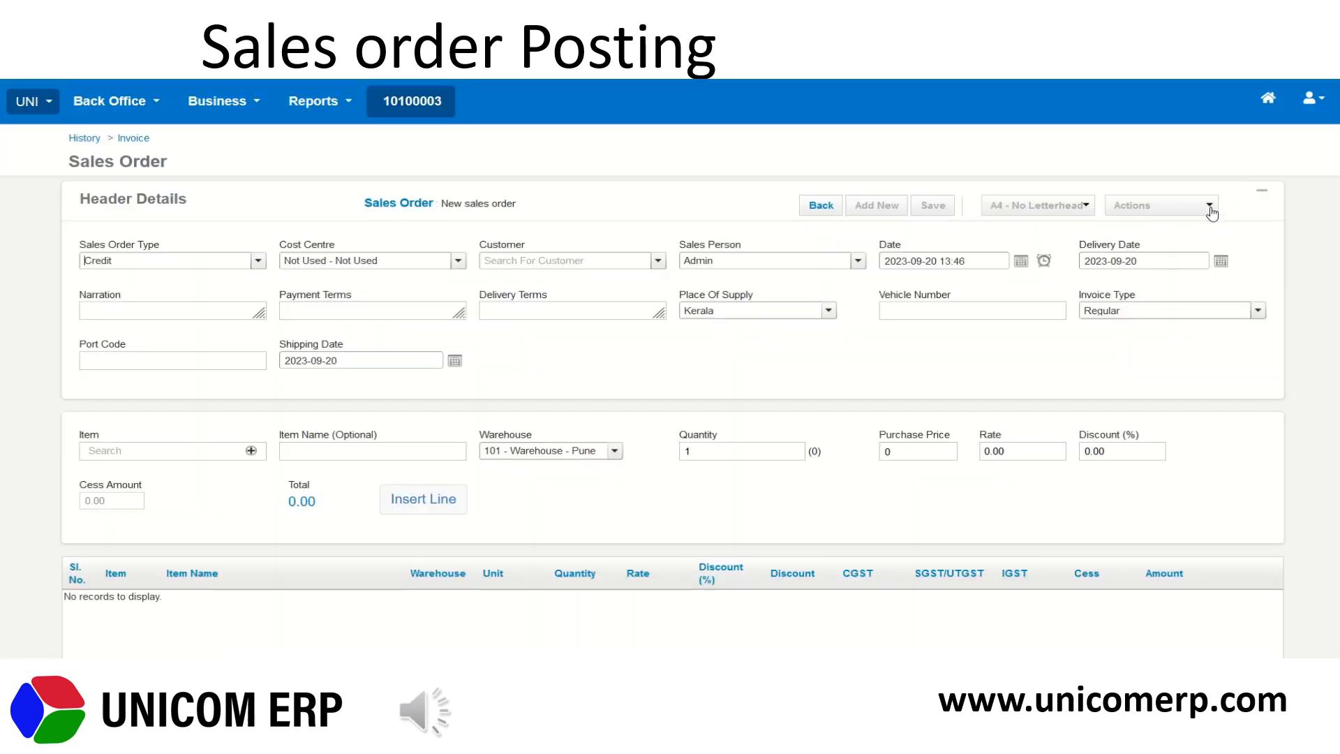
# - Return to the sales order list, view the order just posted, and check its number and posting status
pyautogui.click(822, 205)
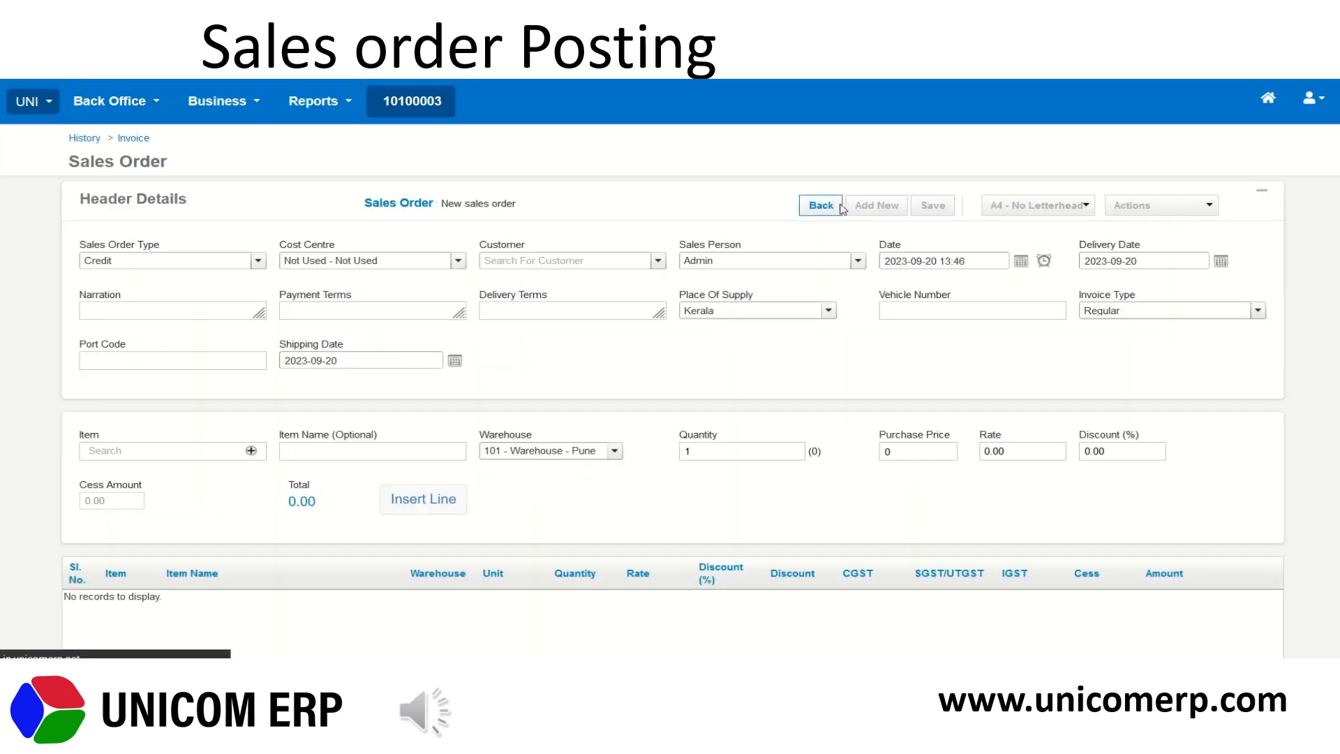
pyautogui.click(1149, 360)
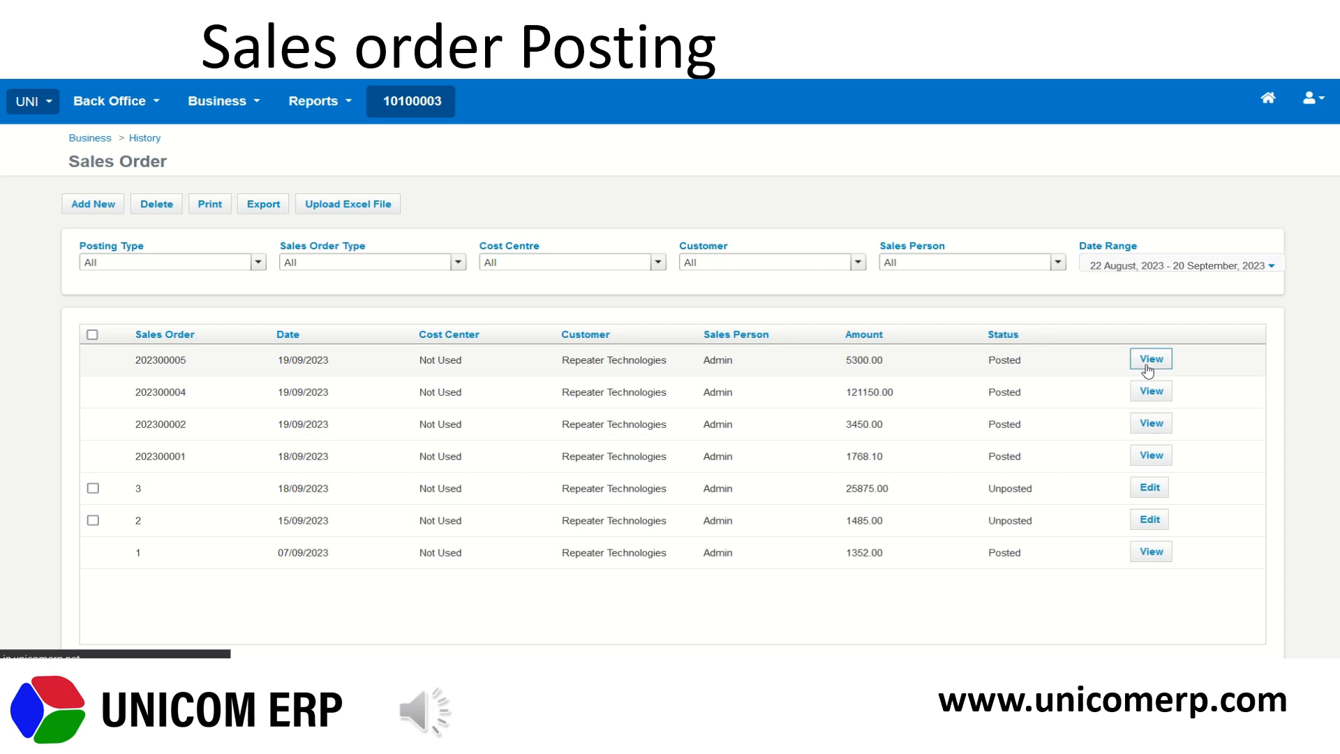
pyautogui.doubleClick(461, 202)
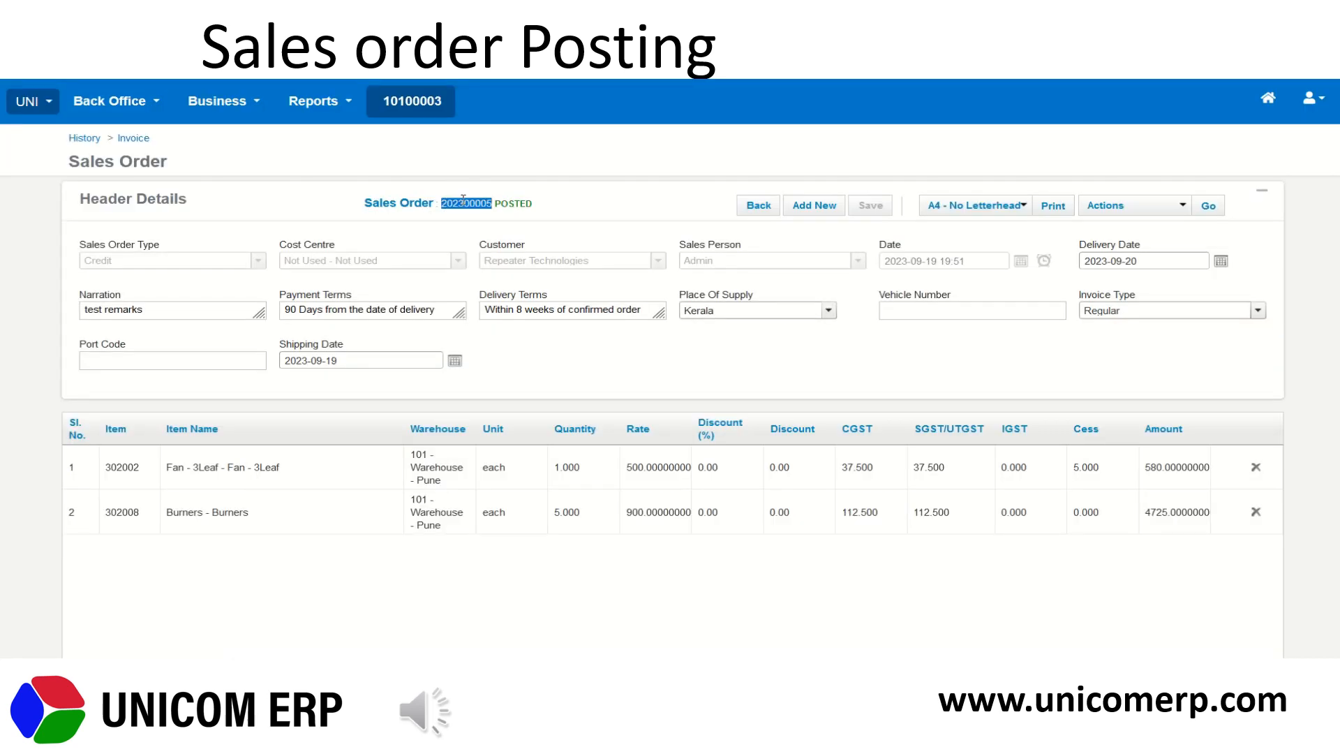
pyautogui.doubleClick(520, 203)
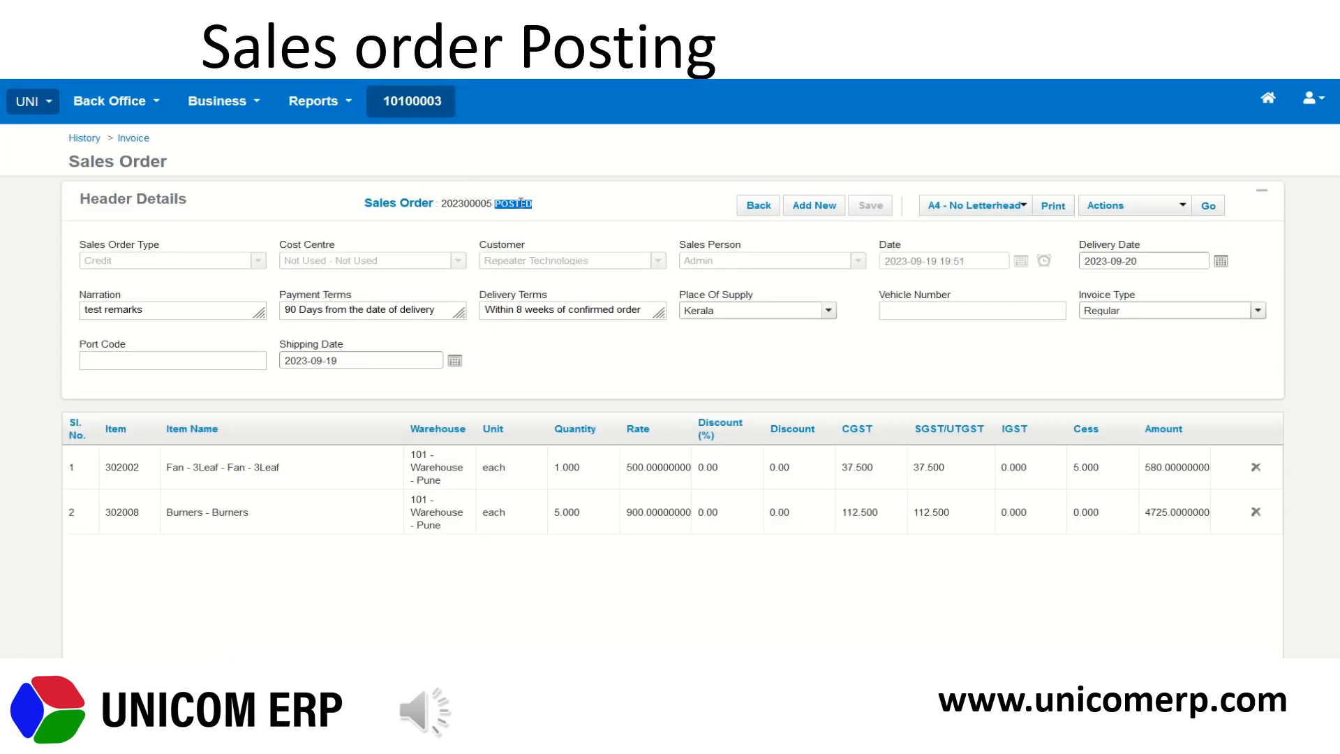
pyautogui.click(545, 214)
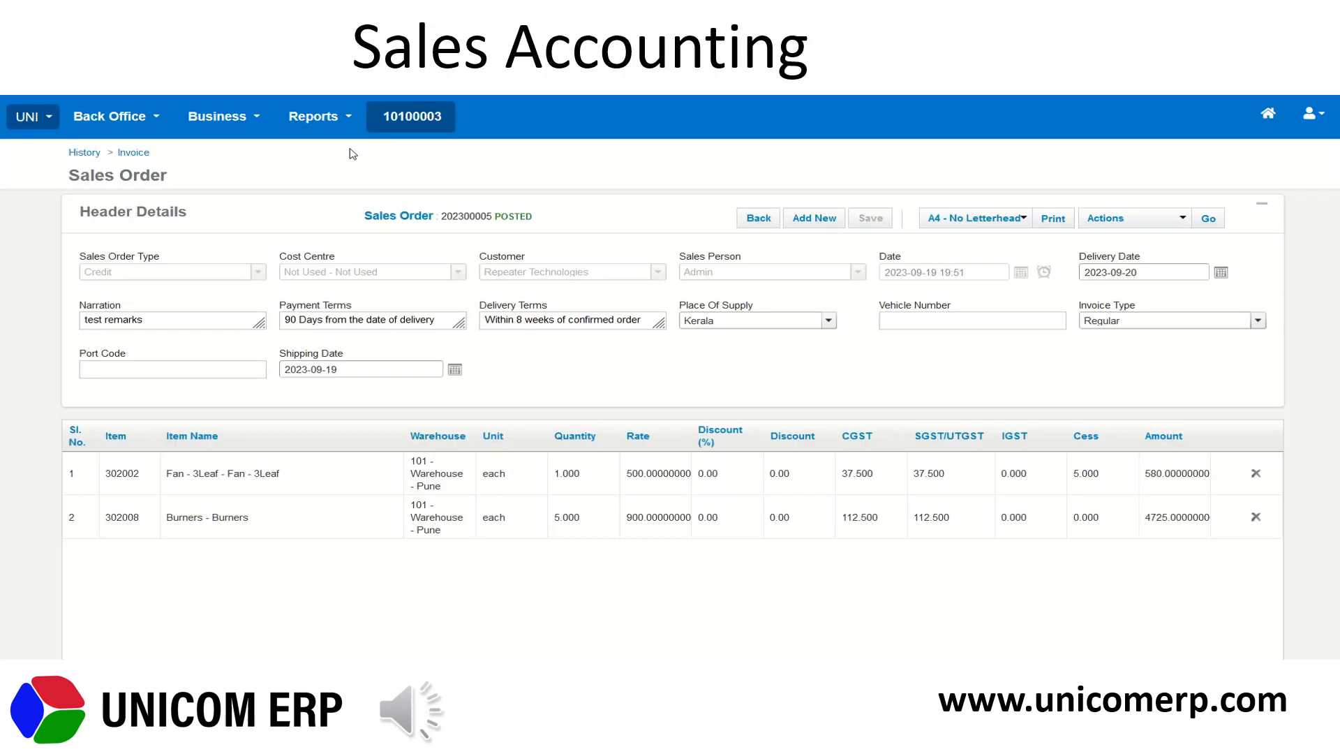
# - Open the Journal Voucher finance report and set its date range to 19 September 2023 only
pyautogui.click(329, 120)
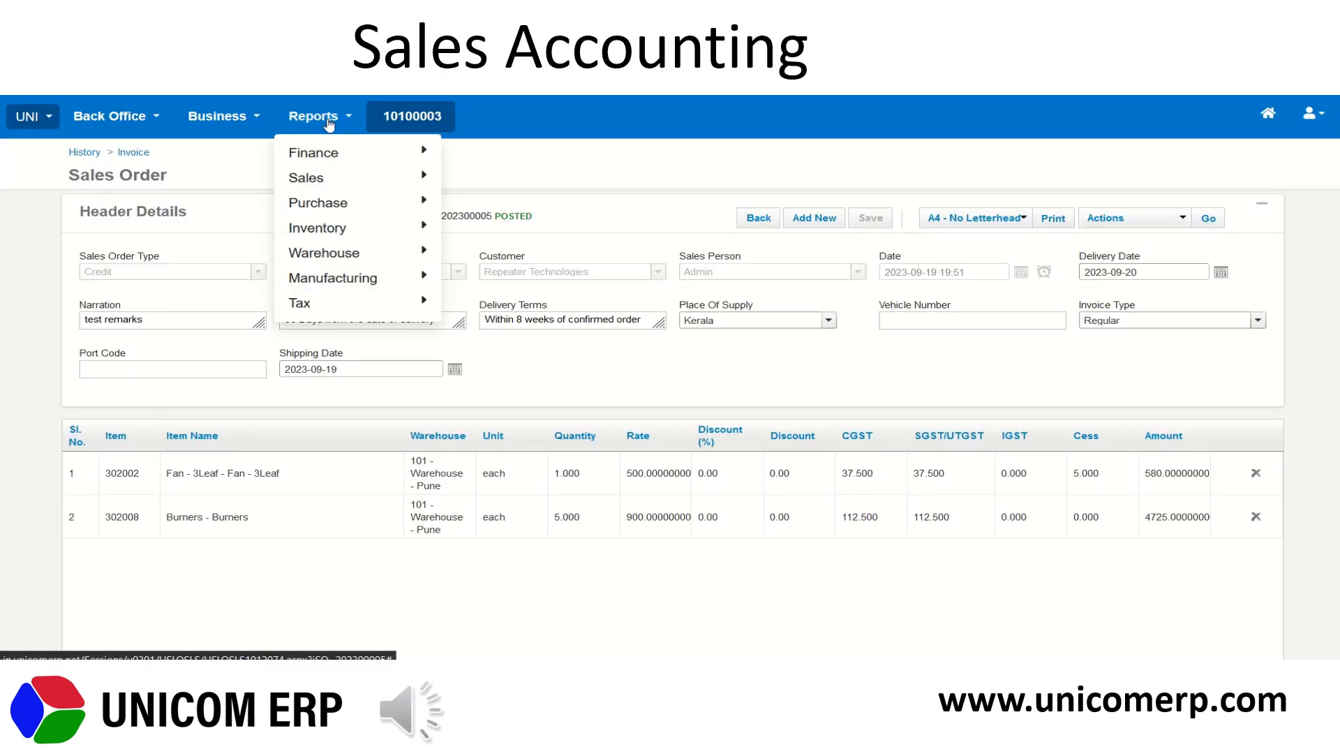
pyautogui.moveTo(342, 150)
pyautogui.click(508, 199)
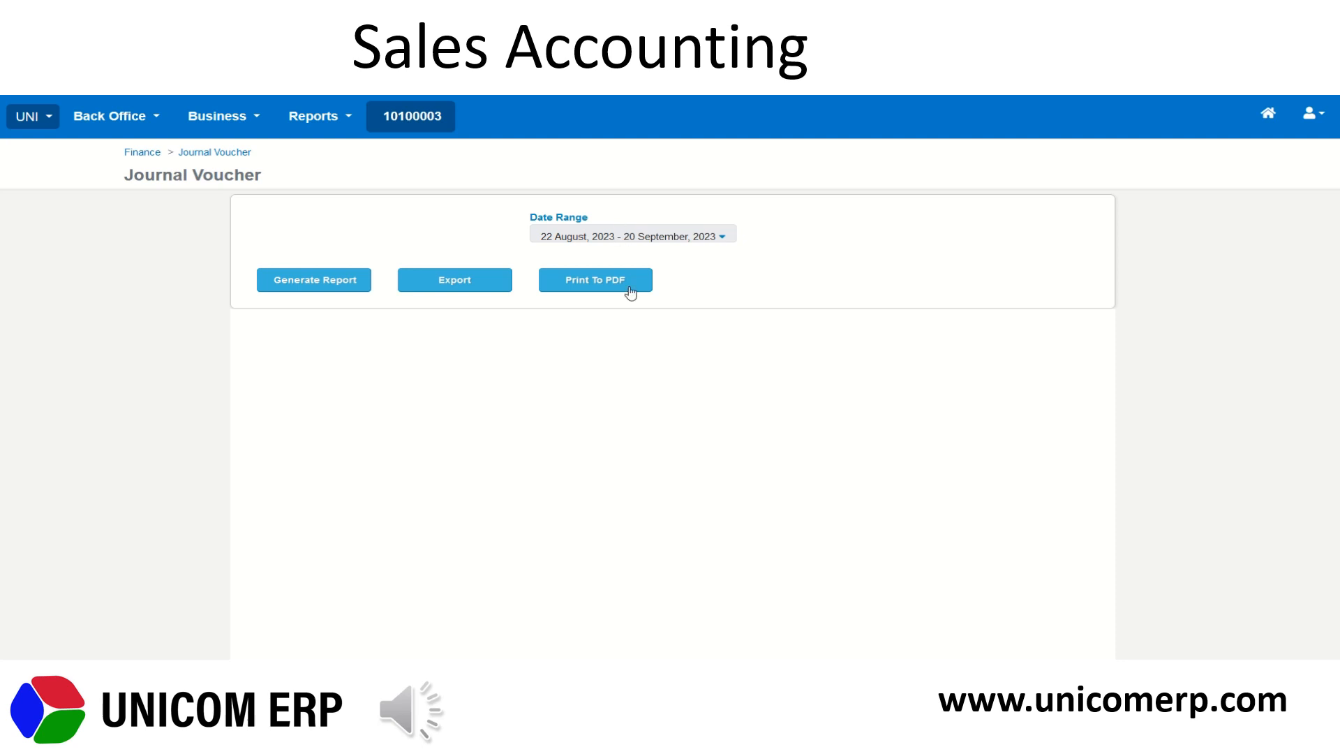
pyautogui.click(650, 242)
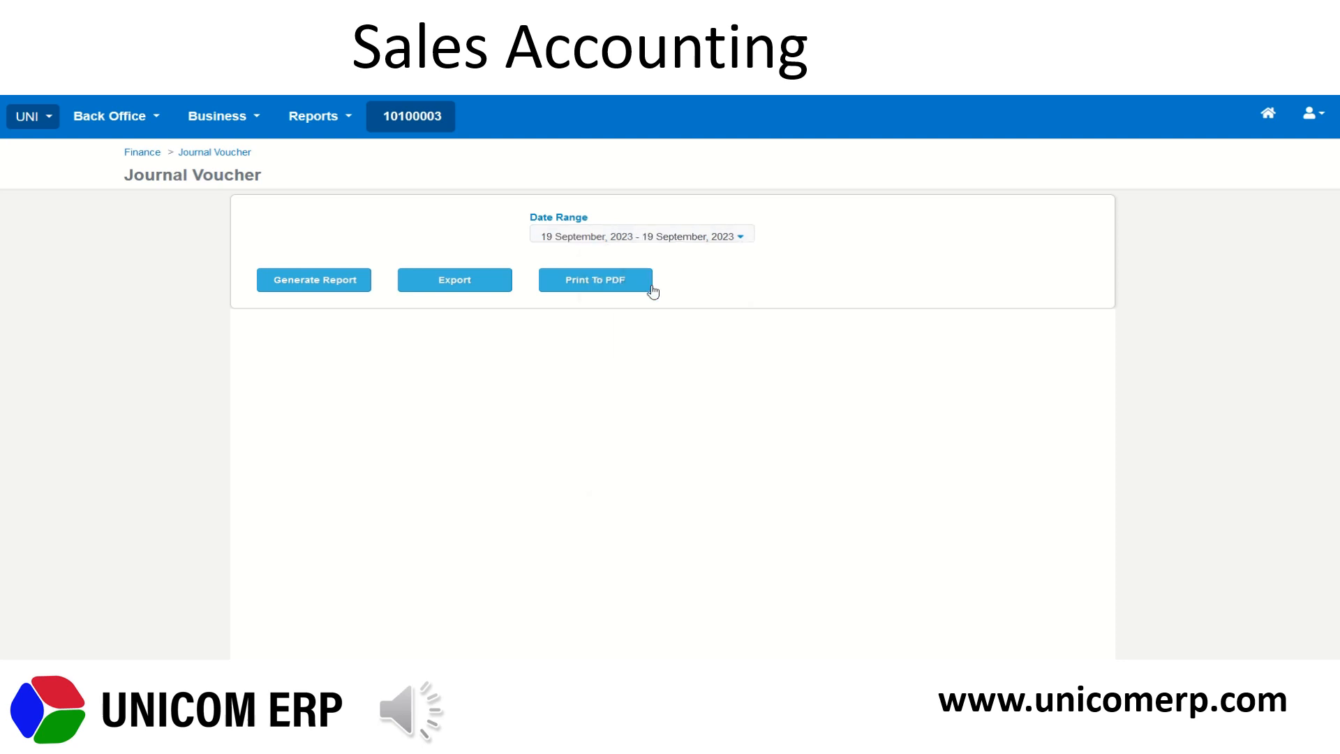